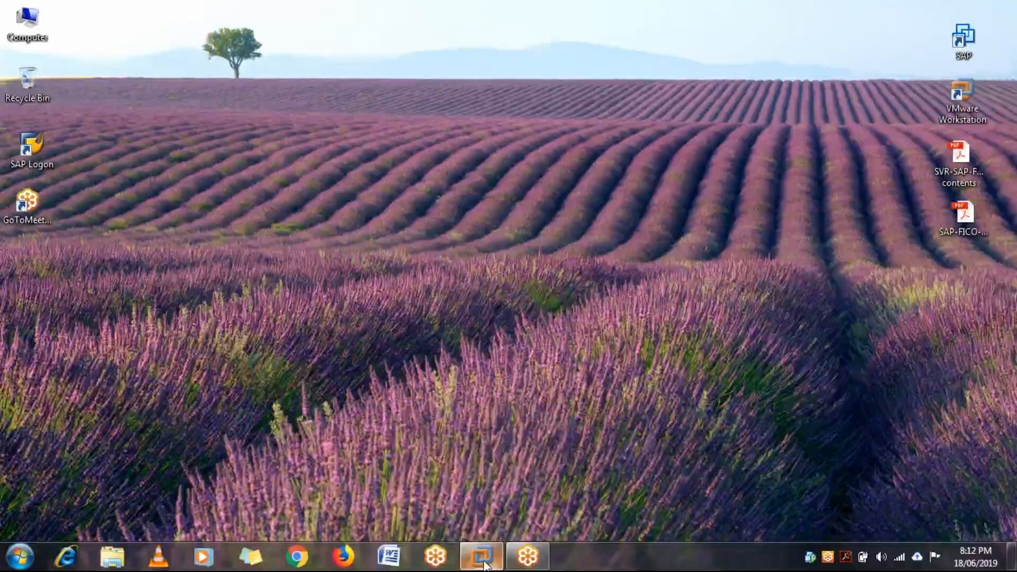
Switch to the Word notes in the ECC 6.0 virtual machine and add a numbered list of MMI1 and MMI2 under Topic 7
mouse_move(484, 566)
left_click(511, 464)
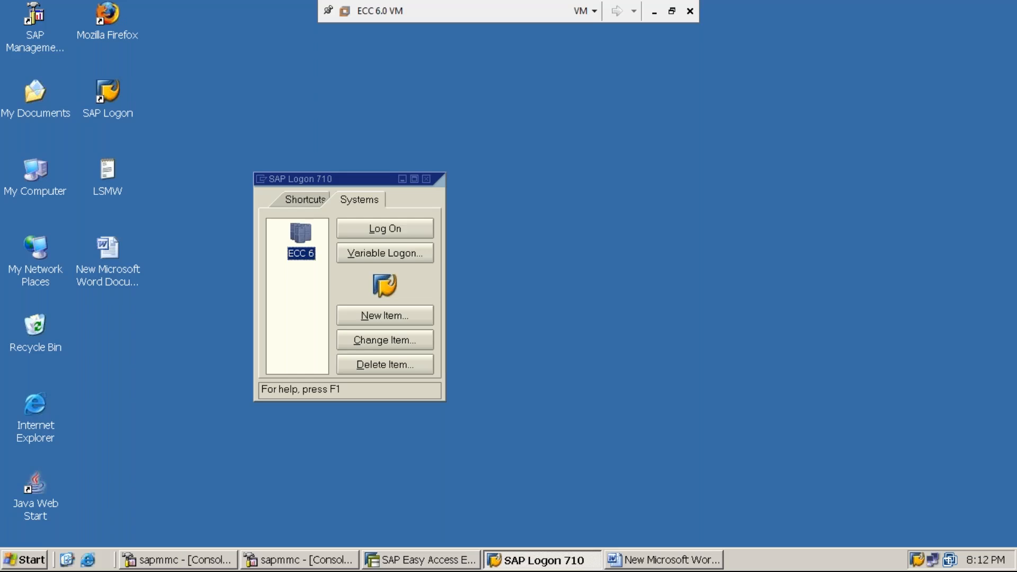
left_click(660, 566)
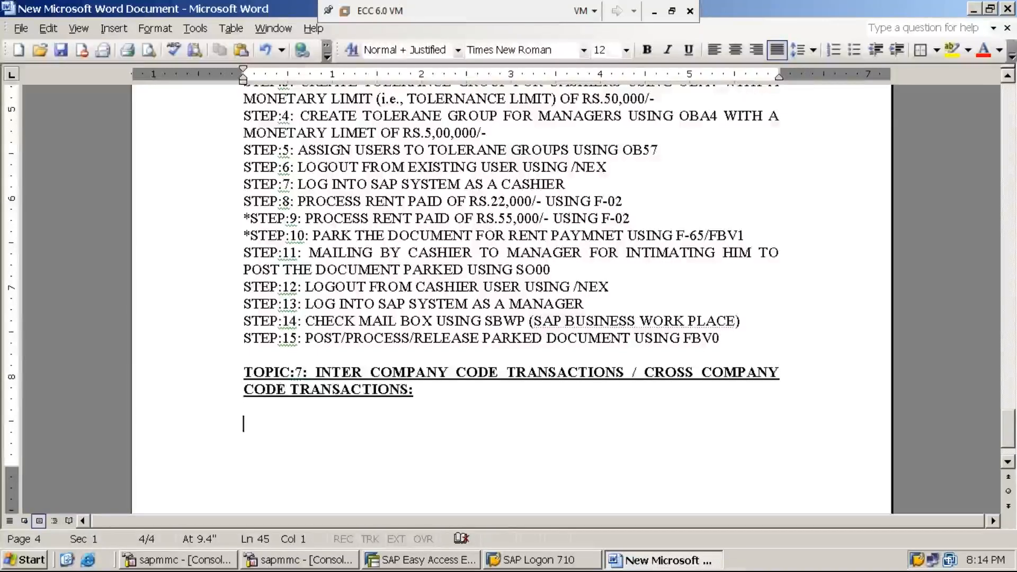
type("1.")
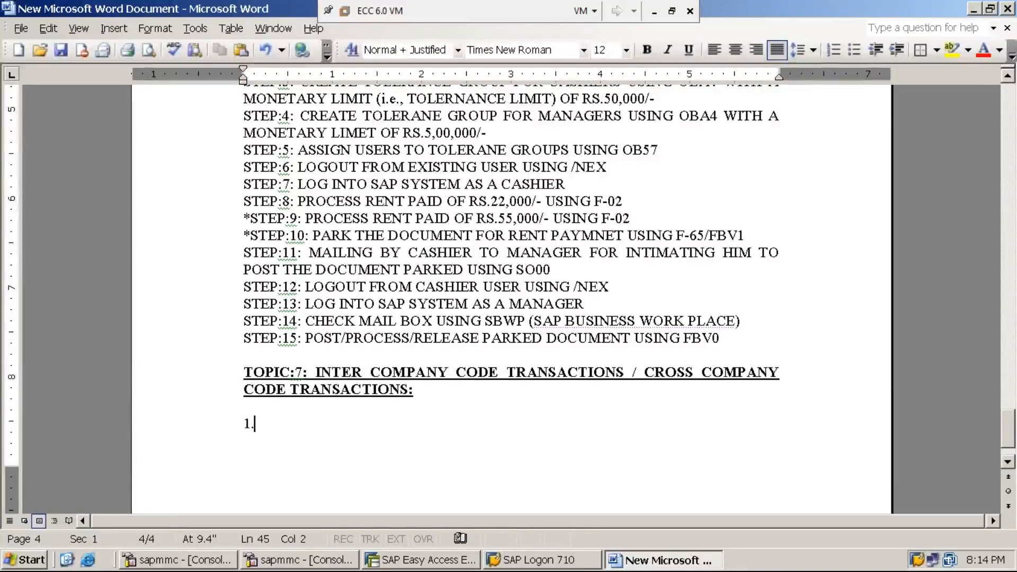
type(" MMI1")
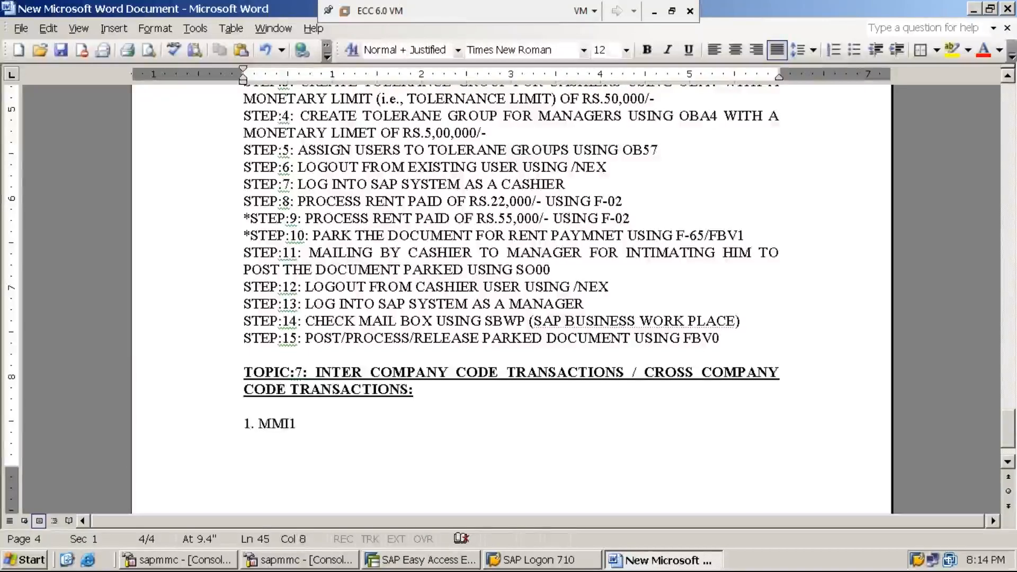
key("Return")
type("MMI2")
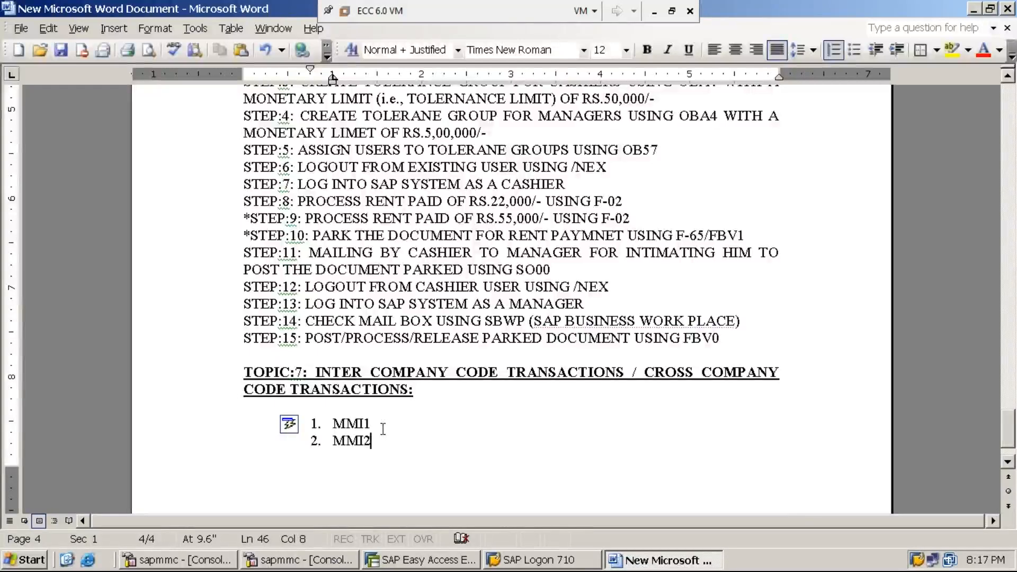
left_click_drag(375, 441, 335, 441)
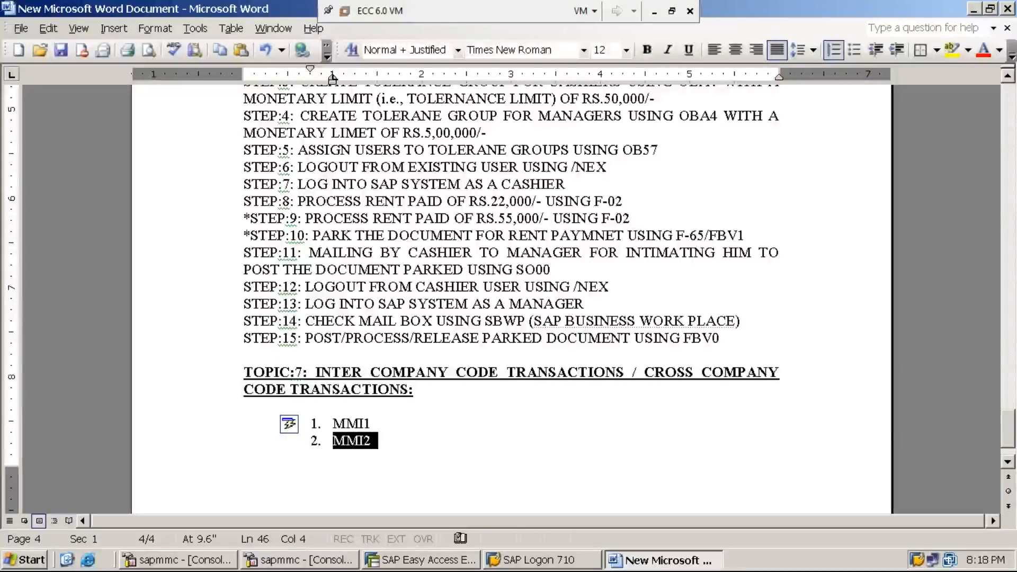
left_click(414, 448)
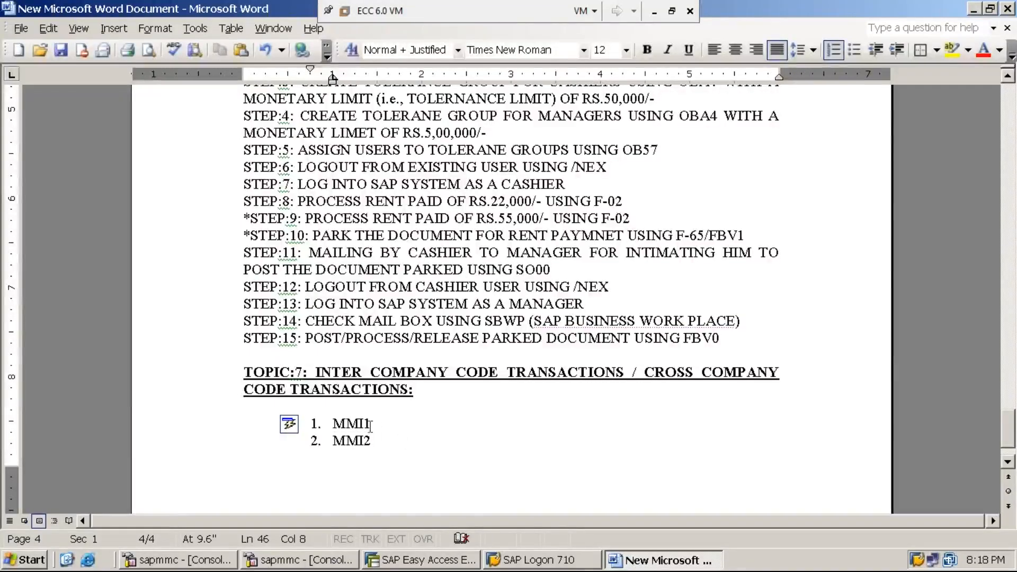
left_click_drag(376, 424, 333, 423)
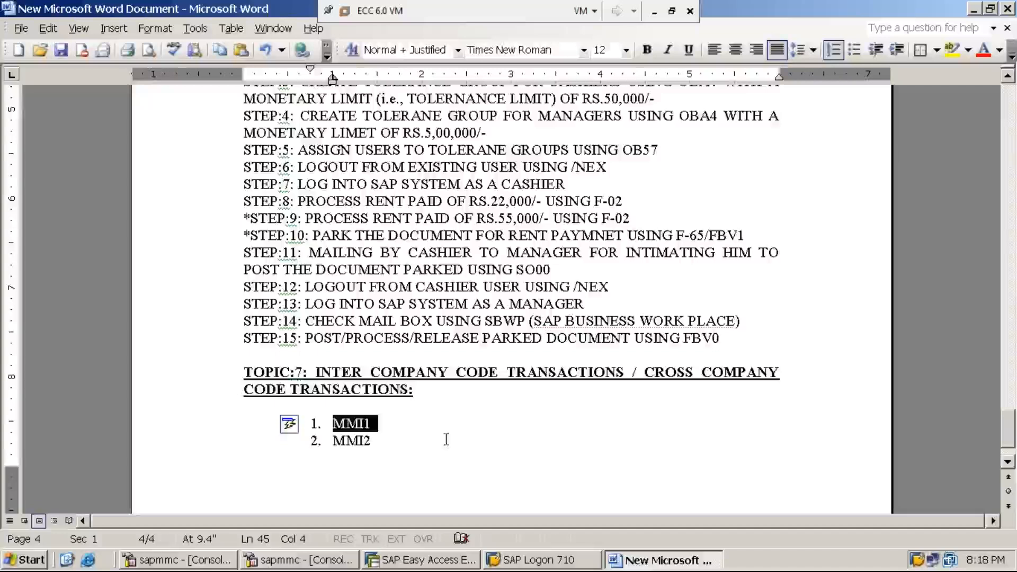
key("Down")
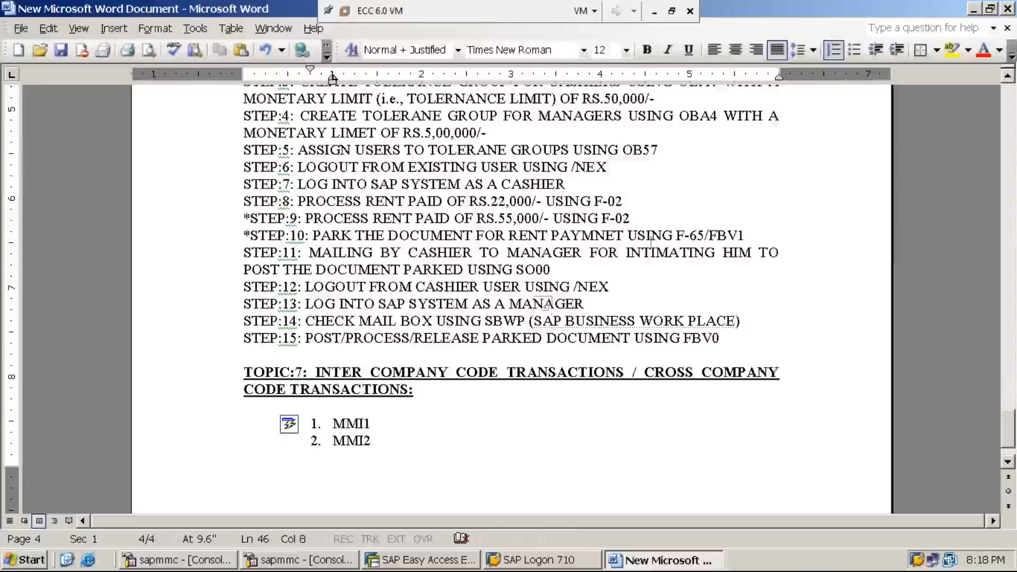
left_click(655, 12)
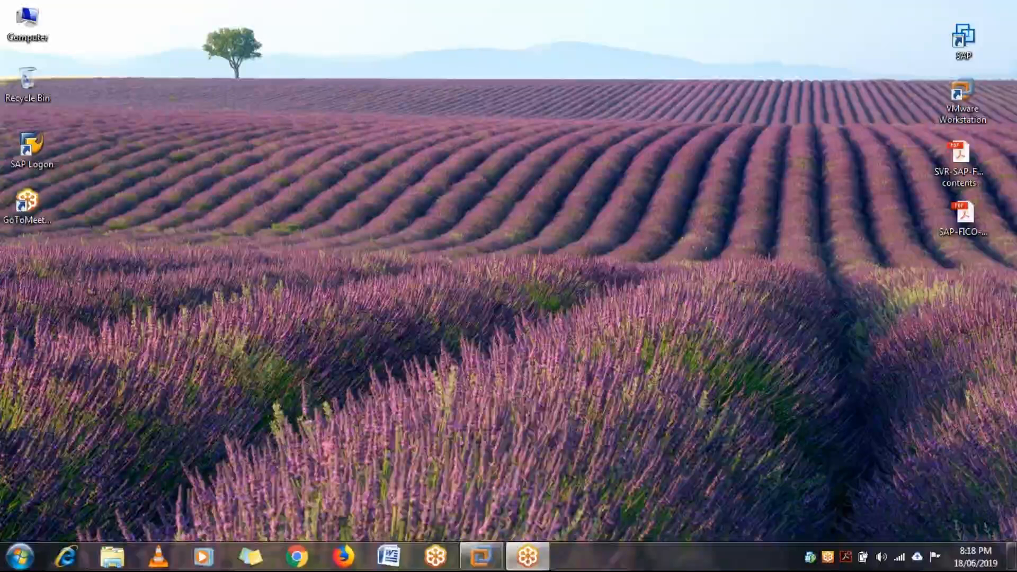
mouse_move(481, 556)
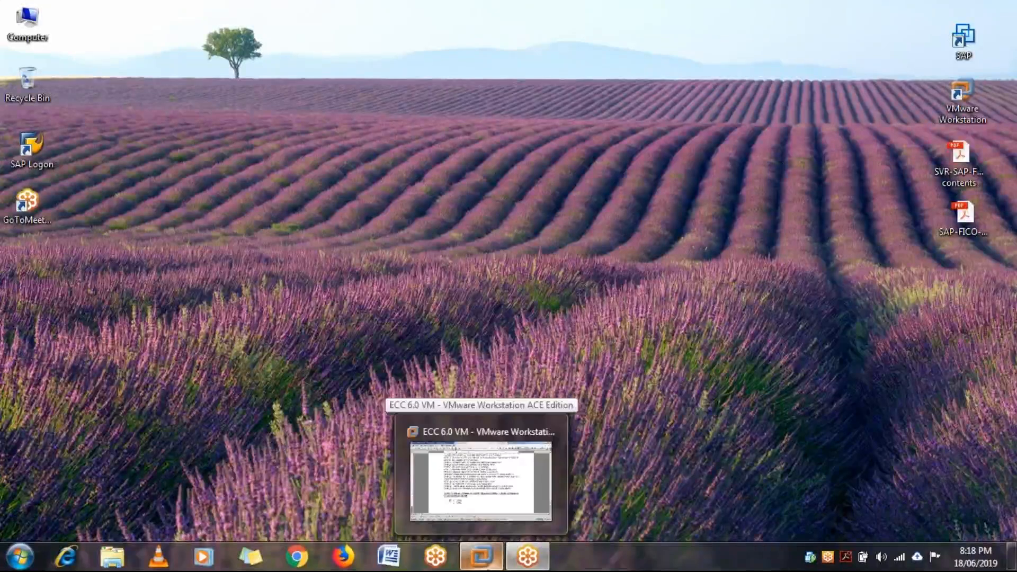
left_click(518, 493)
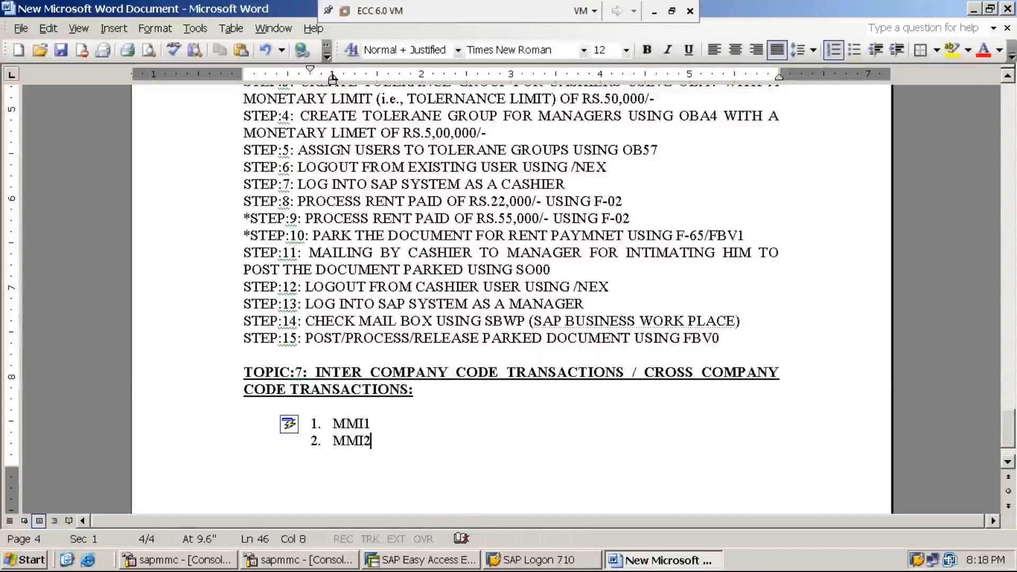
Start a new page after the list, without numbering, and write "STEP:1: CREATE ONE MORE COMPANY CODE CALLED MMI2"
key("ctrl+Return")
key("BackSpace")
key("BackSpace")
type("STEP:1:")
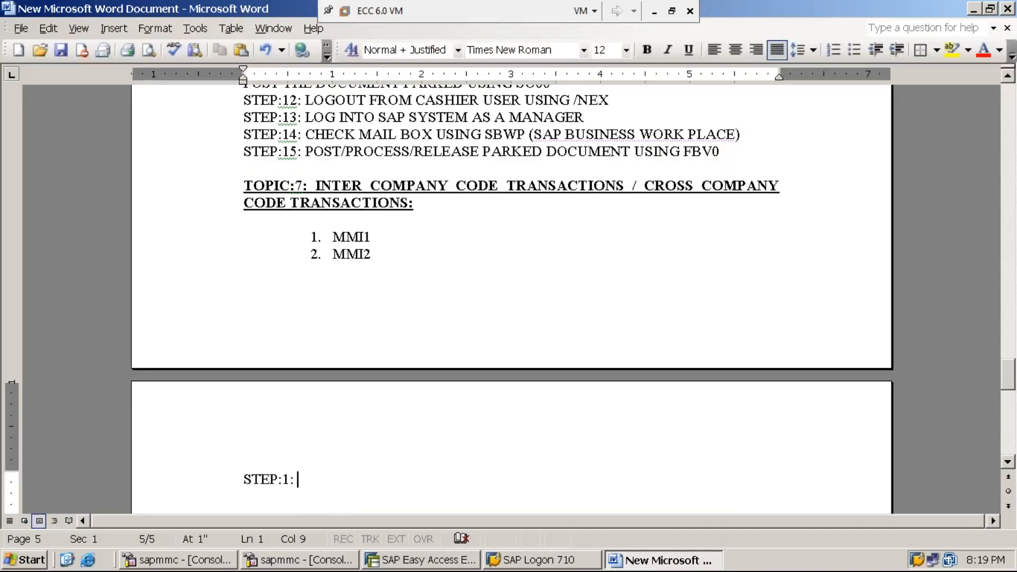
type("CREATE ")
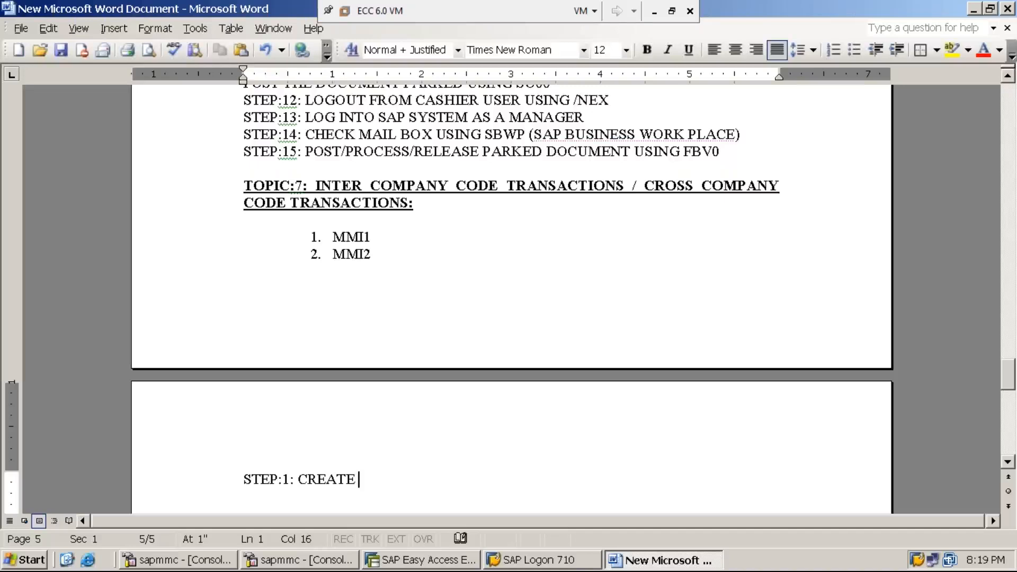
type("ONE MO")
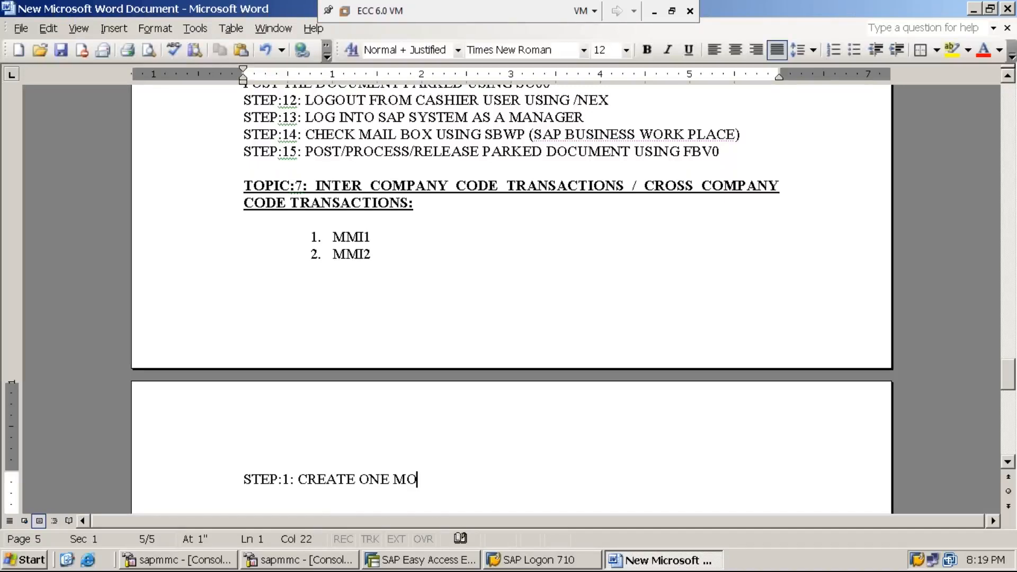
type("RE COMPA")
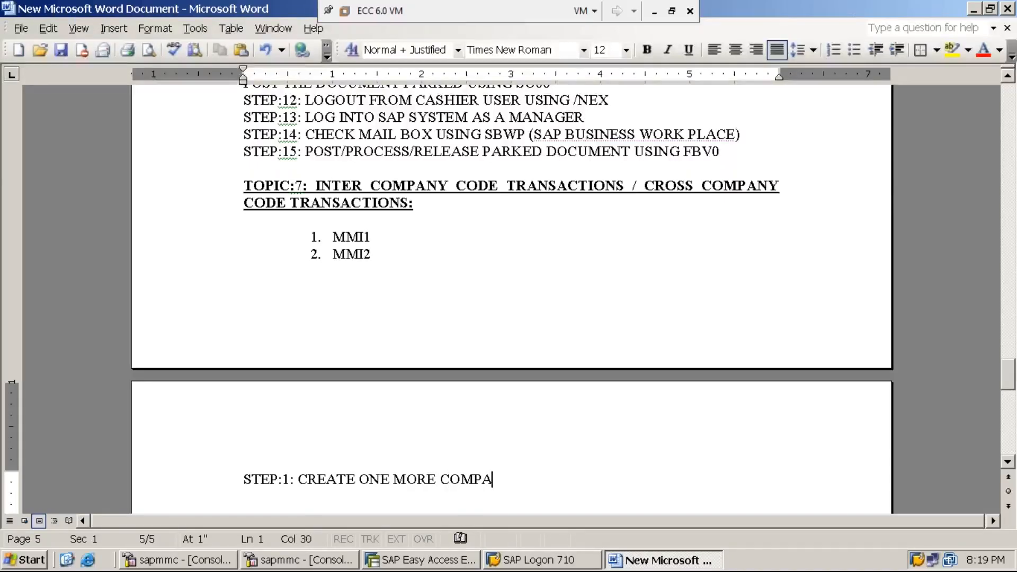
type("NY CODE ")
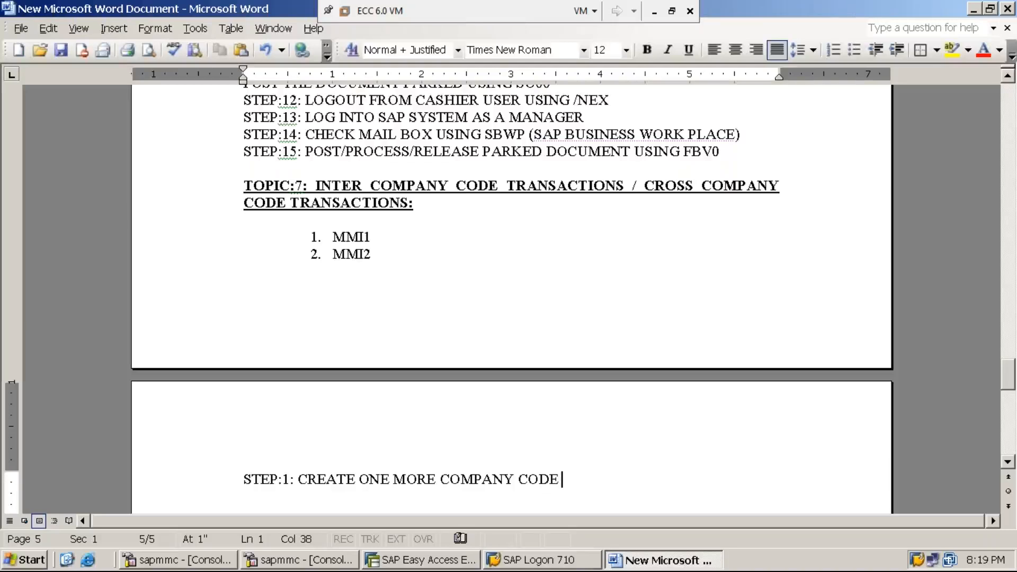
type("CALLED MMI2")
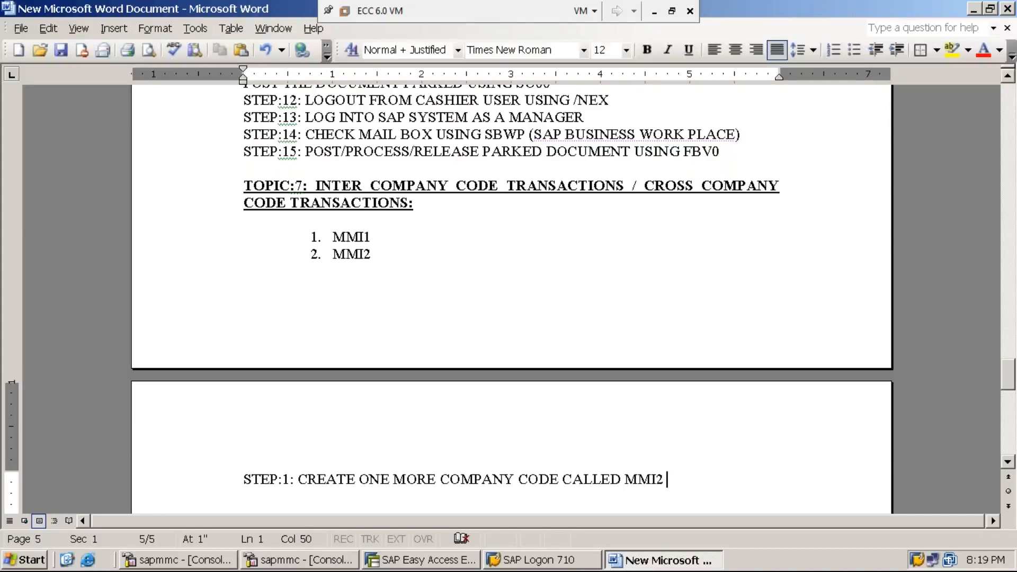
Complete the STEP:1 line with "USING EC01 BY COPYING EXISTING COMPANY CODE: MMI1"
type("USING ")
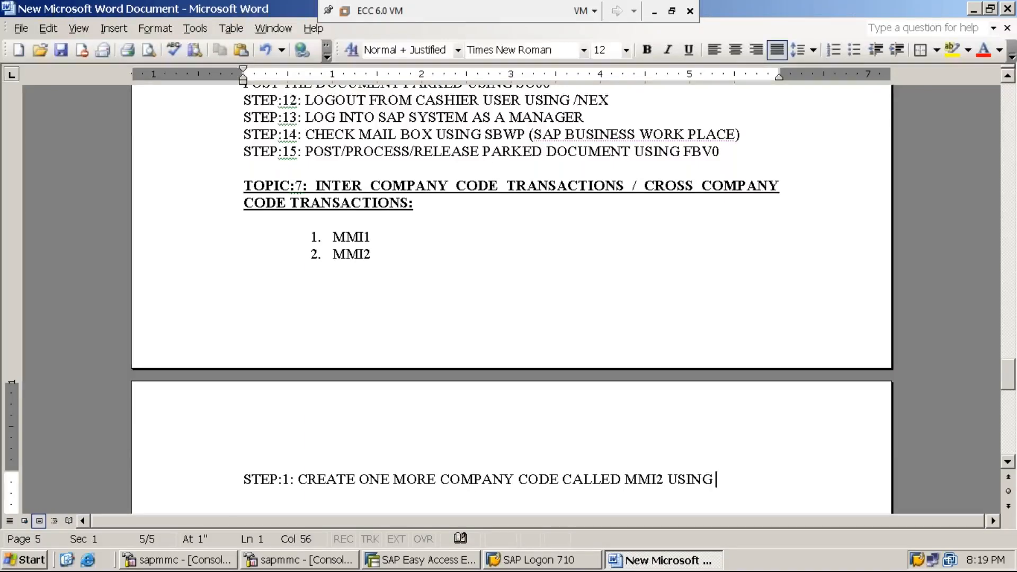
type("EC01")
type("BY ")
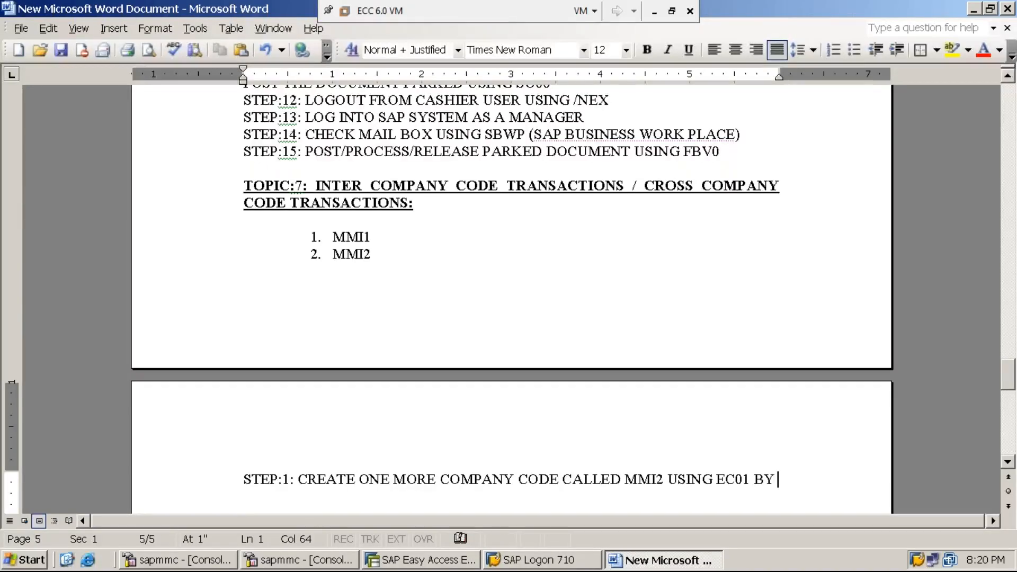
type("COPYING ")
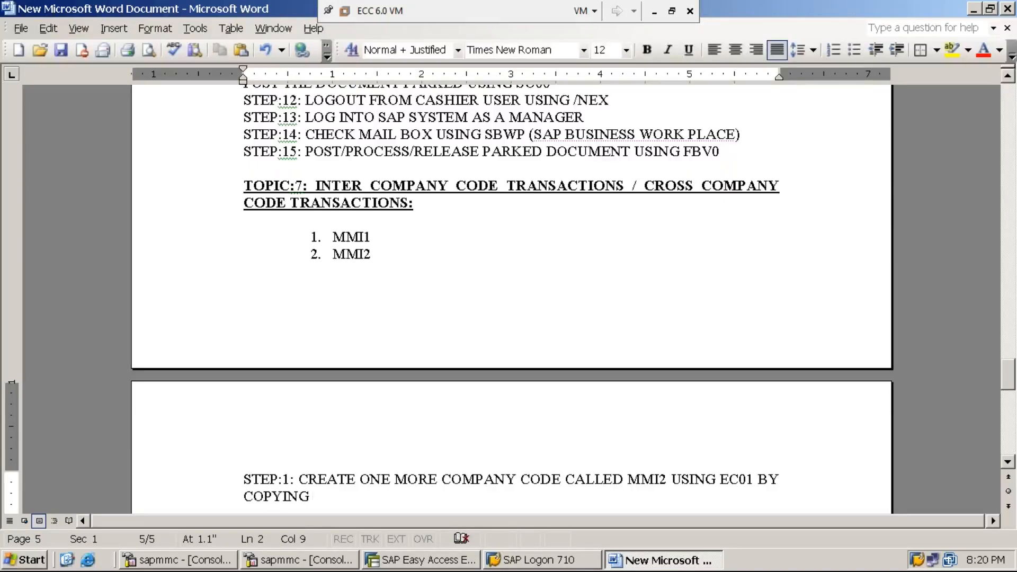
type("EXISTING COM")
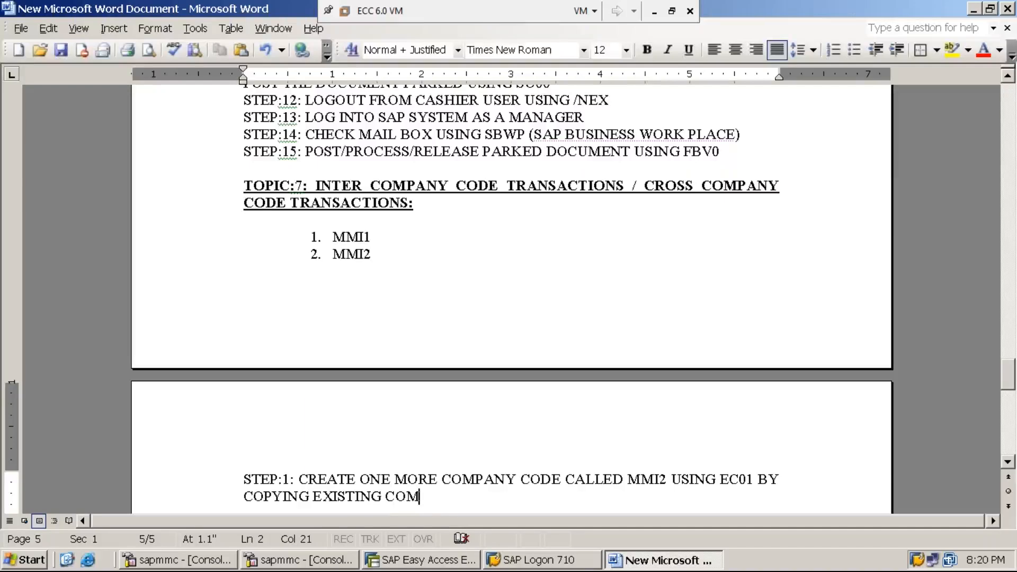
type("PANY CODE -")
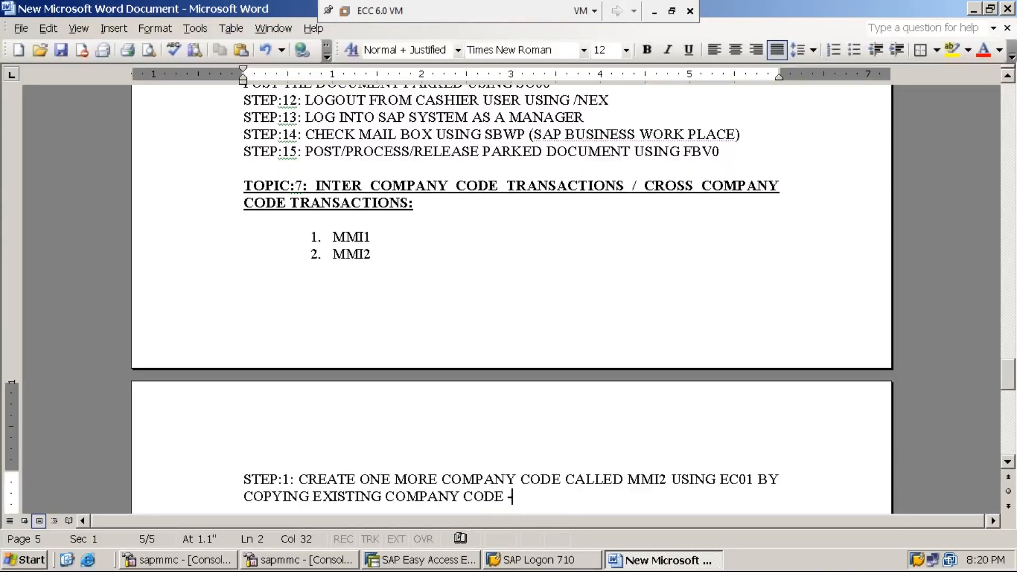
key("BackSpace")
key("BackSpace")
key("BackSpace")
type(": MMI1")
Switch to SAP Easy Access, run transaction SPRO and display the SAP Reference IMG
left_click(425, 560)
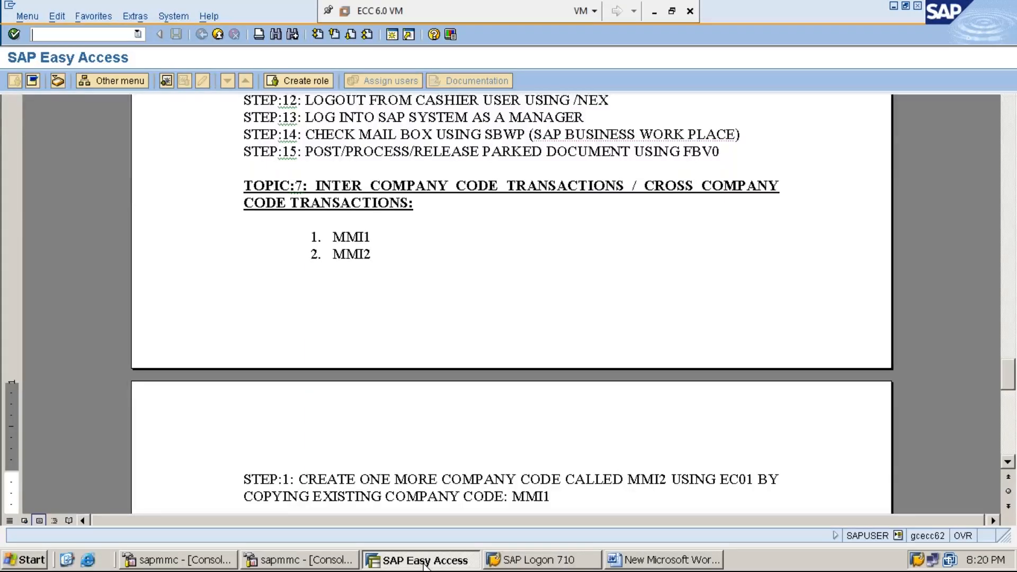
type("SPRO")
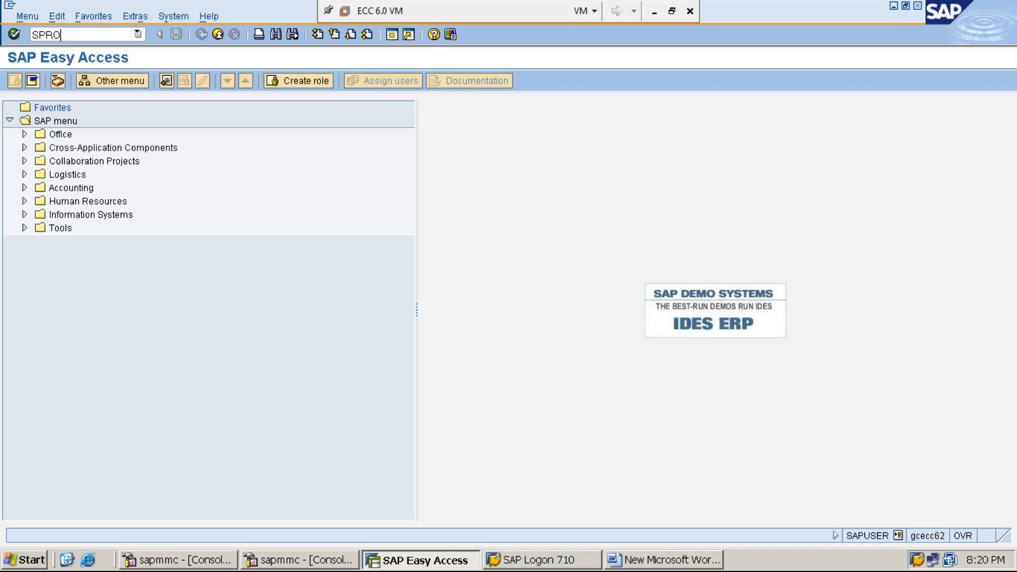
key("Return")
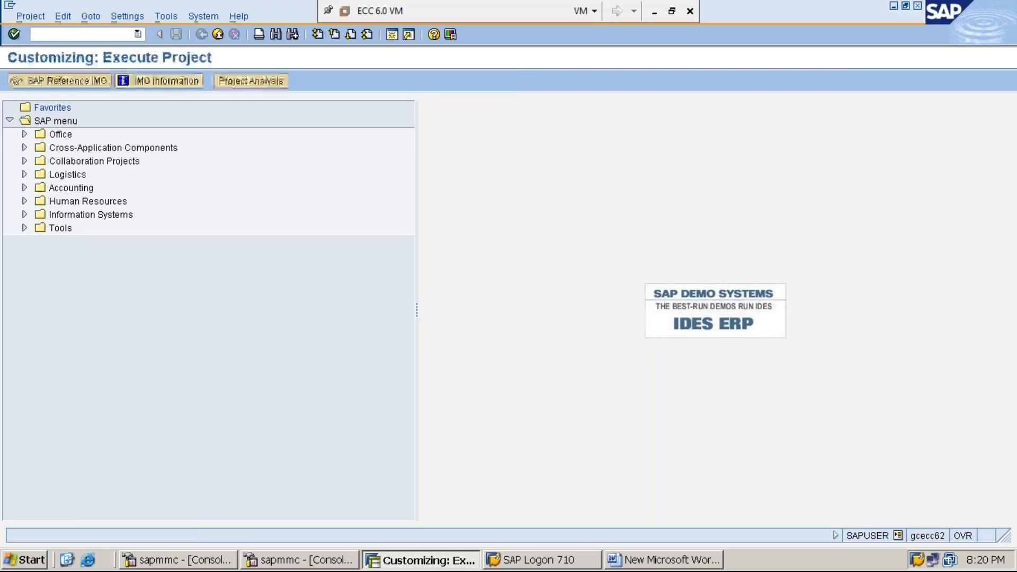
left_click(87, 86)
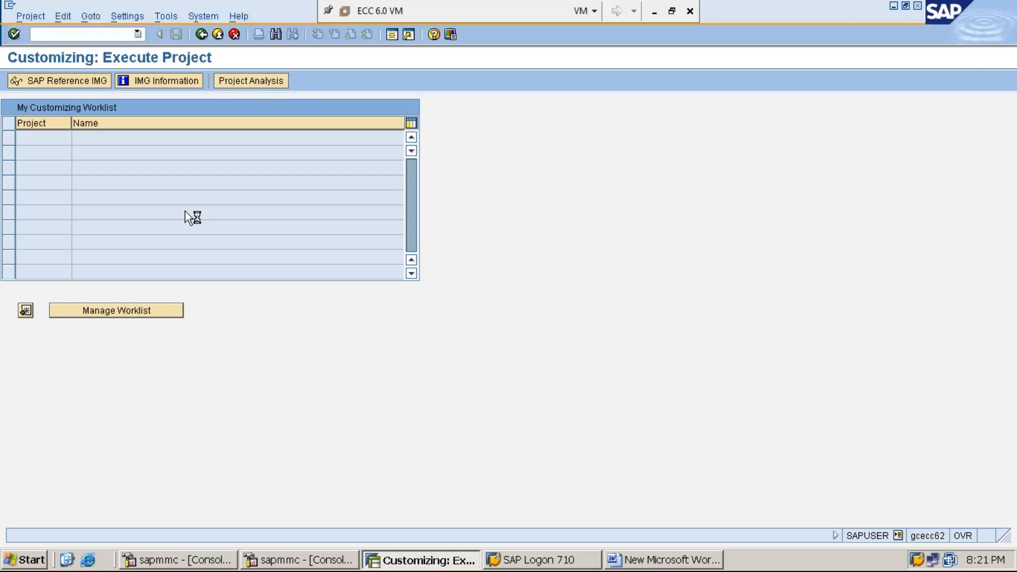
left_click(654, 11)
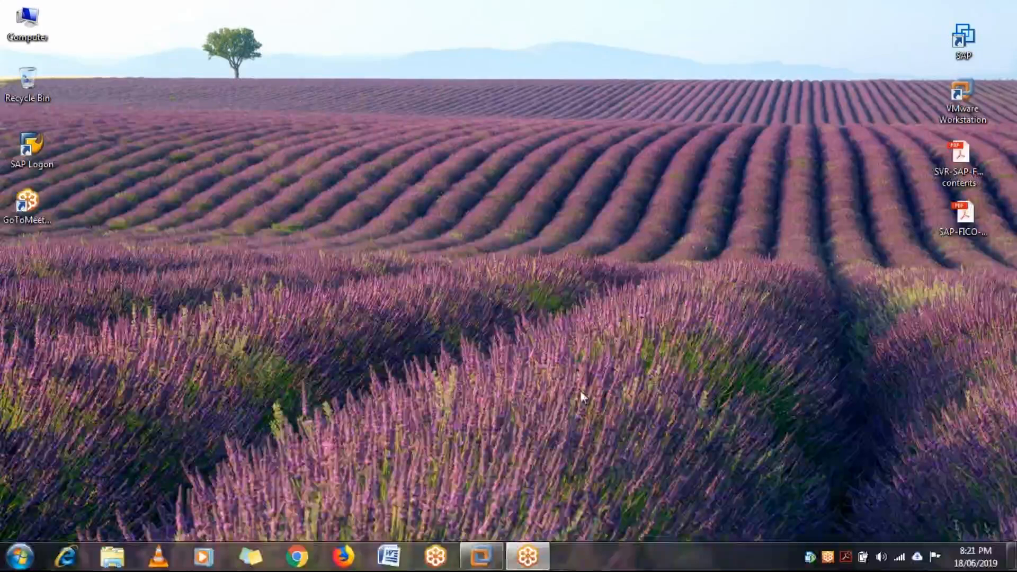
left_click(497, 562)
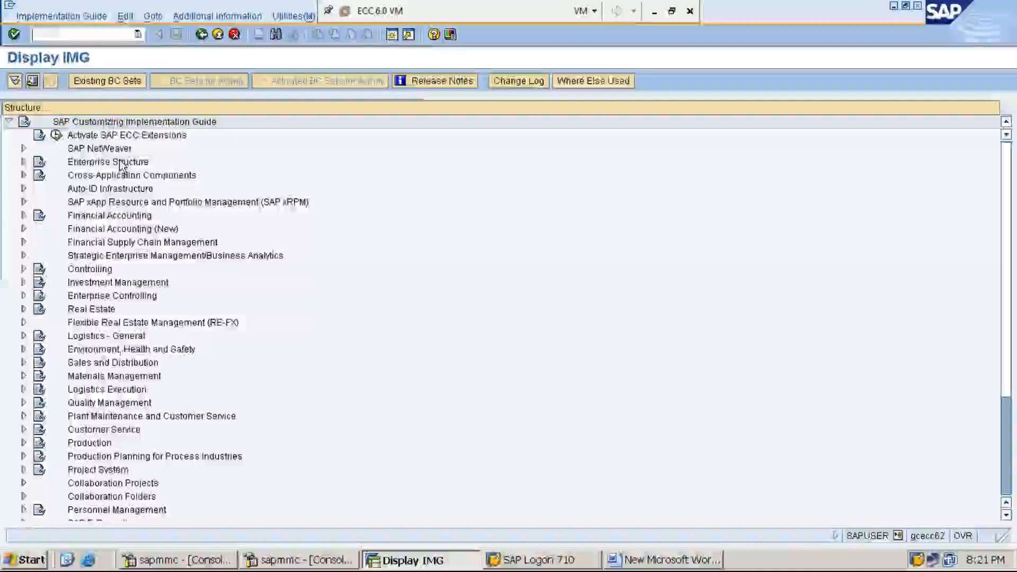
Expand the IMG structure through Enterprise Structure and Definition down to the Financial Accounting activities
double_click(121, 162)
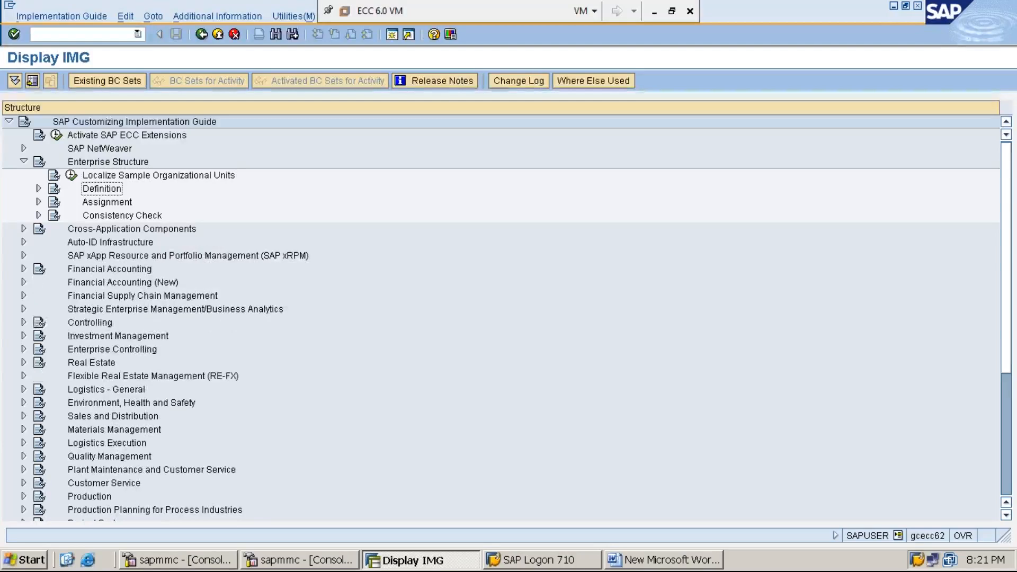
key("Right")
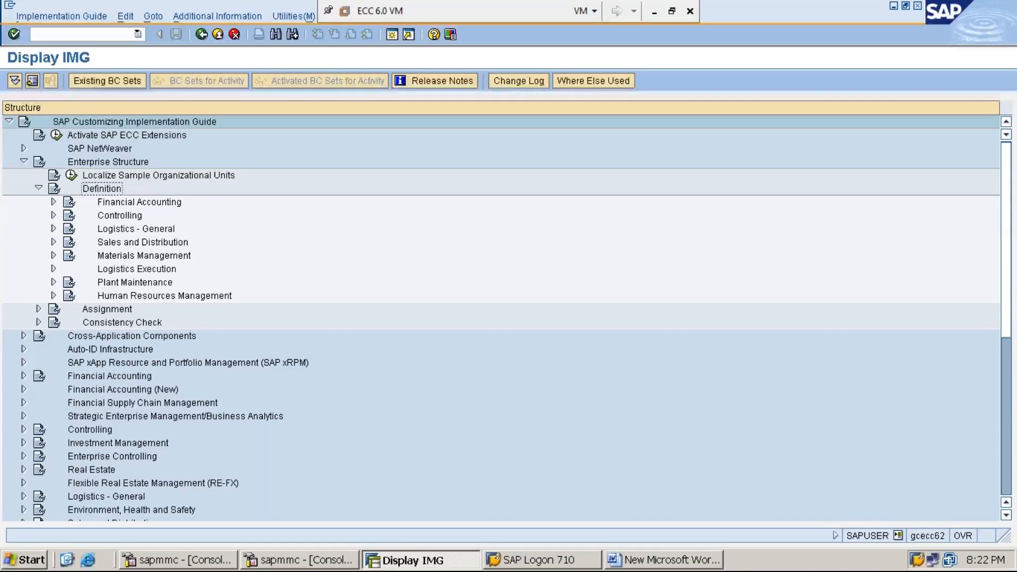
left_click(139, 203)
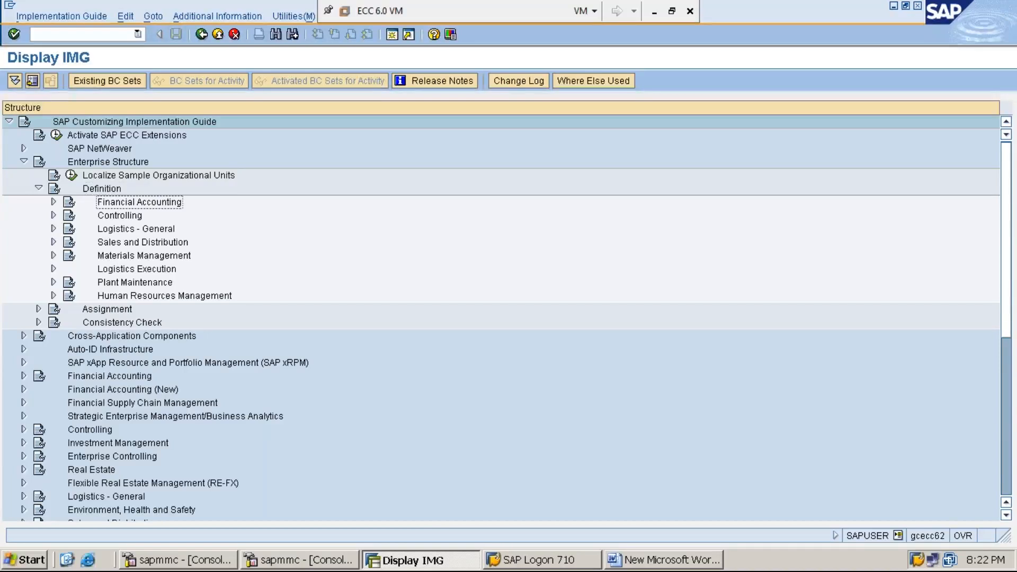
key("Right")
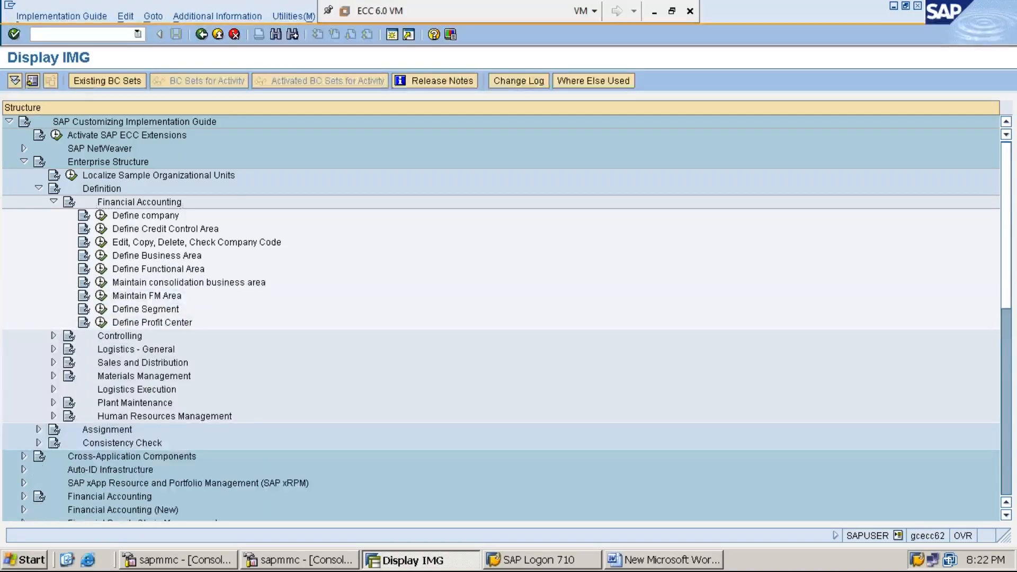
Select the Edit, Copy, Delete, Check Company Code activity and display the IMG activity keys as additional information in the structure
key("Down")
key("Down")
key("Down")
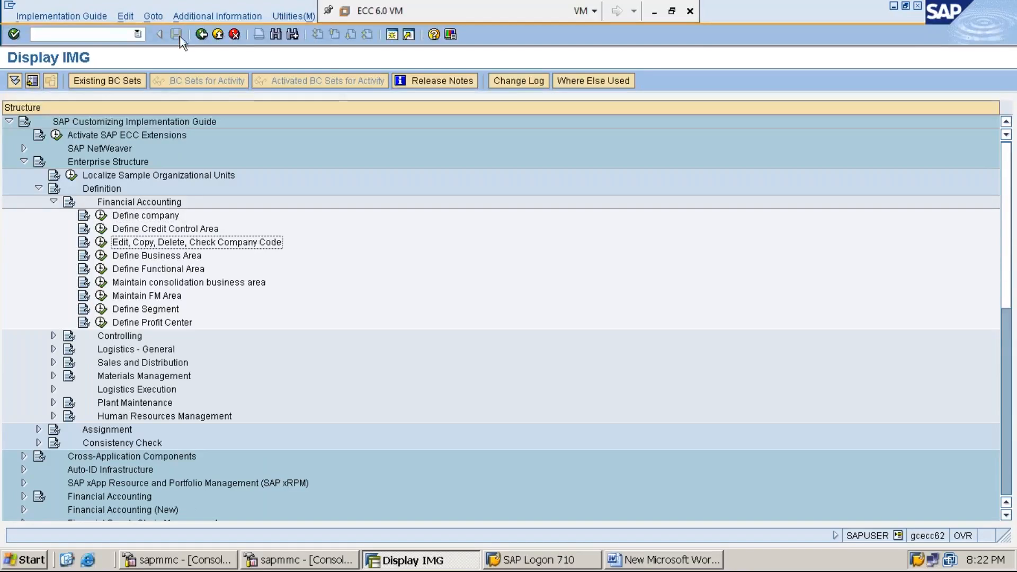
left_click(231, 18)
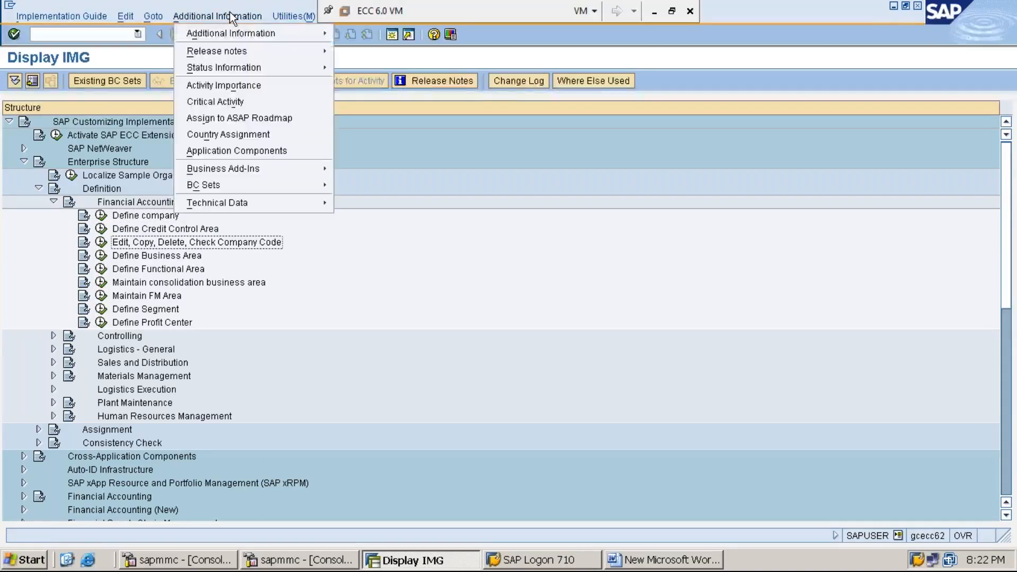
key("Down")
key("Right")
key("Down")
key("Right")
key("Down")
key("Return")
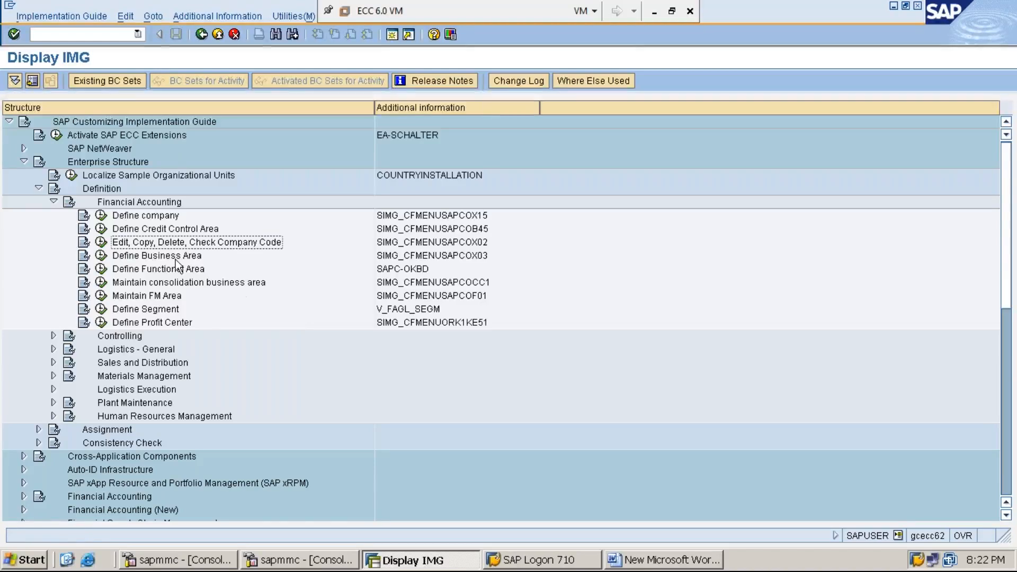
Execute Edit, Copy, Delete, Check Company Code, choose Copy, delete, check company code, and copy company code MMI1 to MMI2
left_click(101, 242)
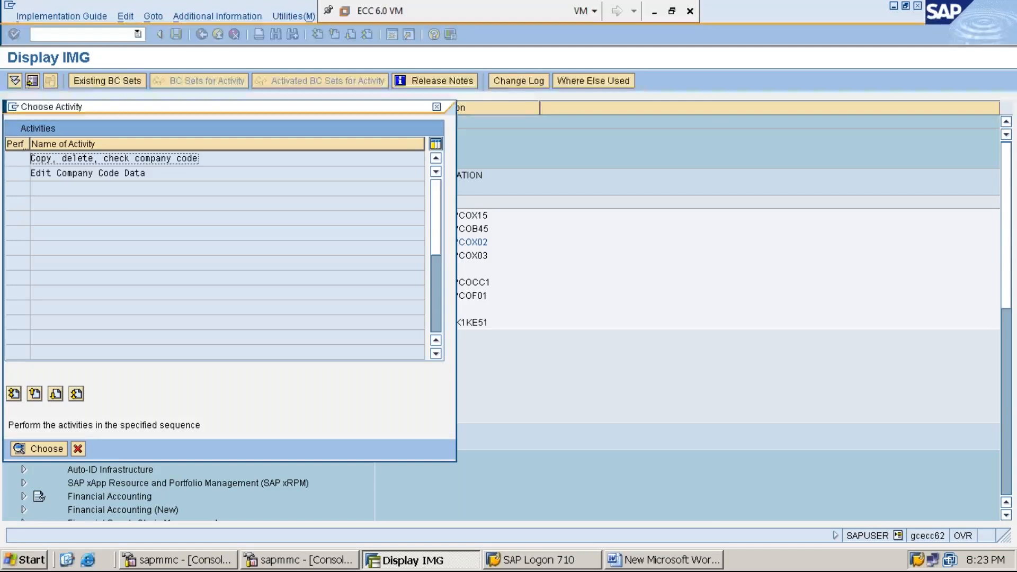
double_click(165, 162)
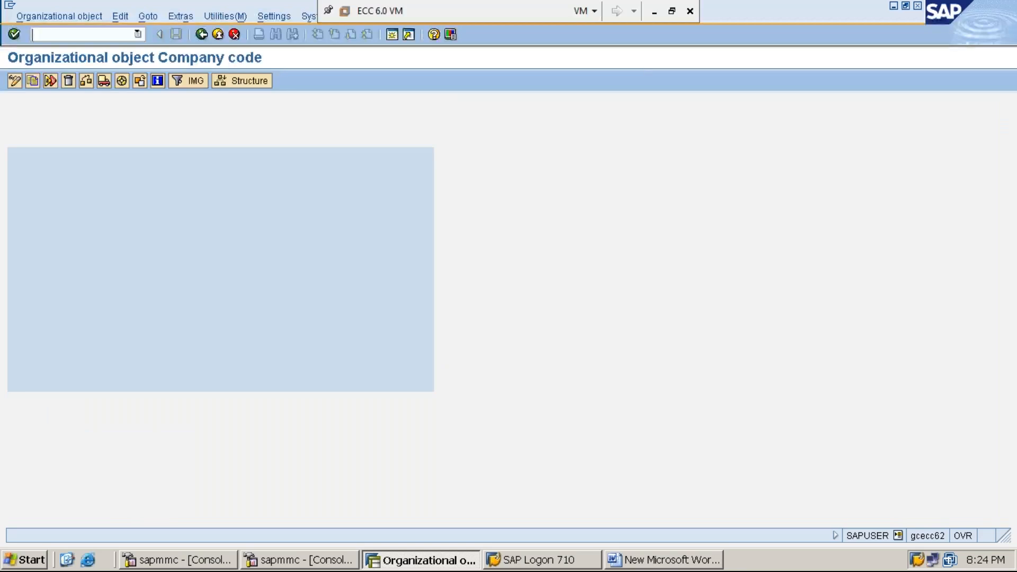
left_click(33, 80)
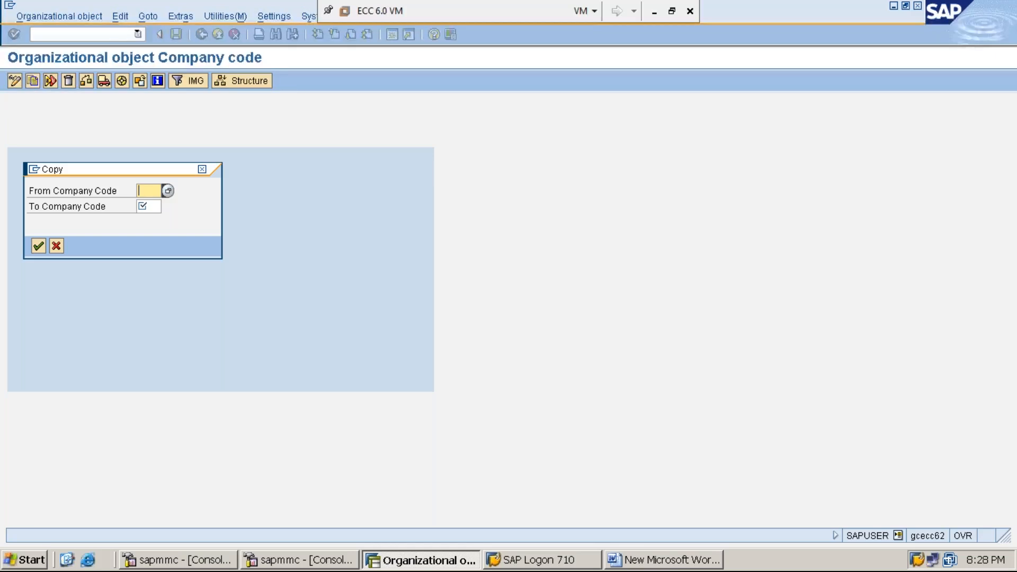
left_click(655, 562)
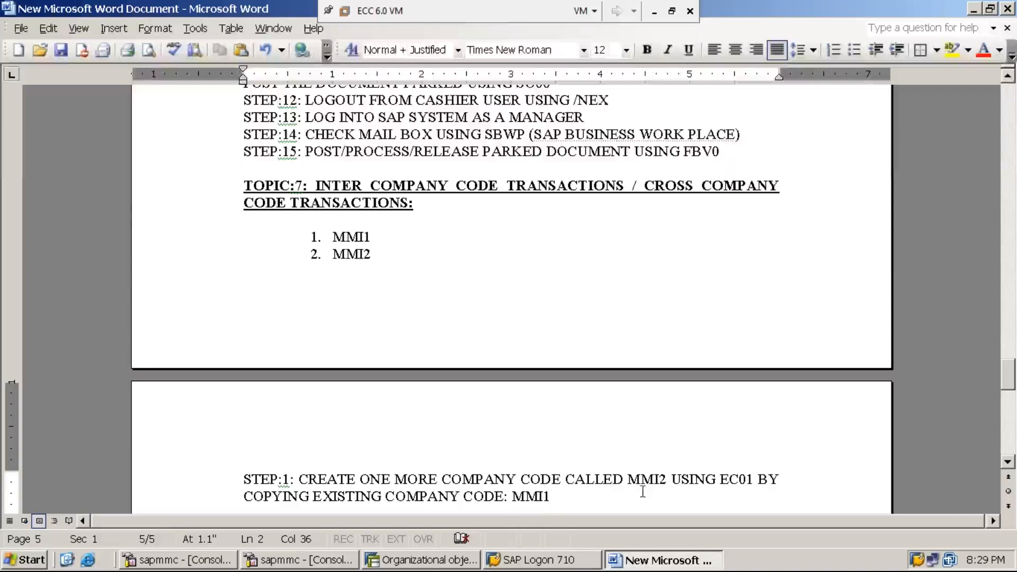
left_click(443, 567)
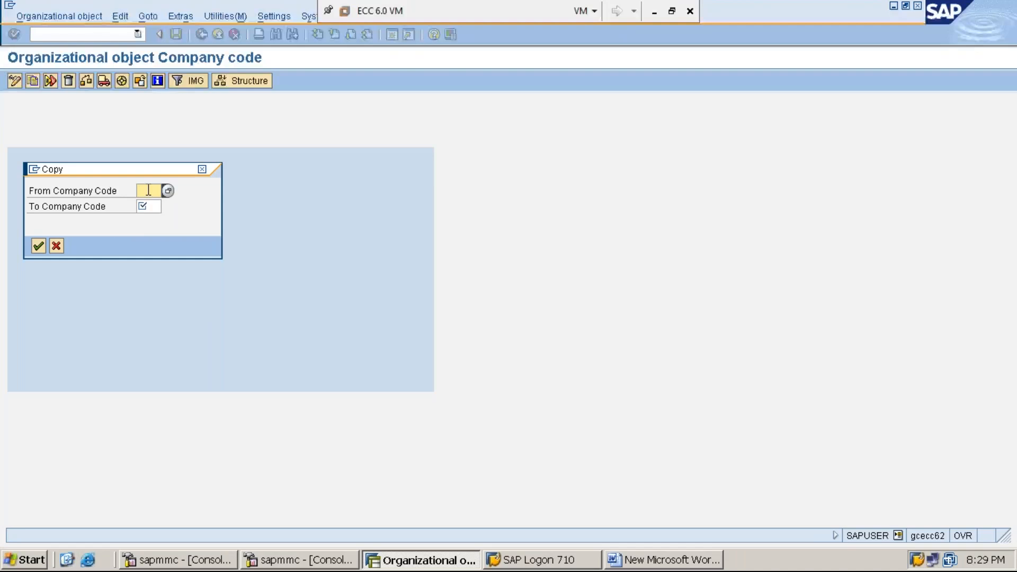
type("MMI1")
left_click(152, 206)
type("MMI2")
key("Return")
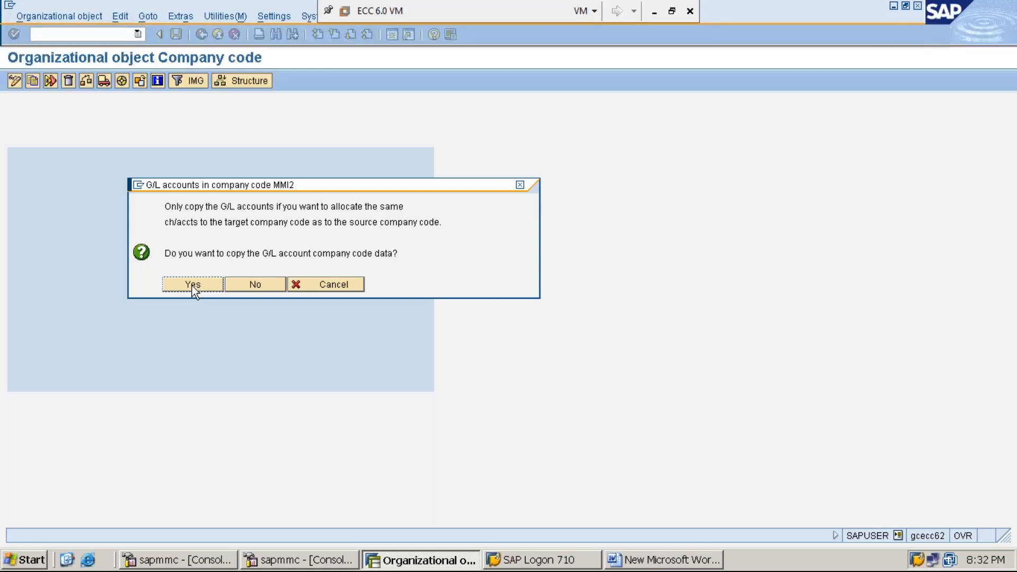
Include the G/L account company code data in the copy without allocating a different local currency, and acknowledge the information messages
left_click(191, 286)
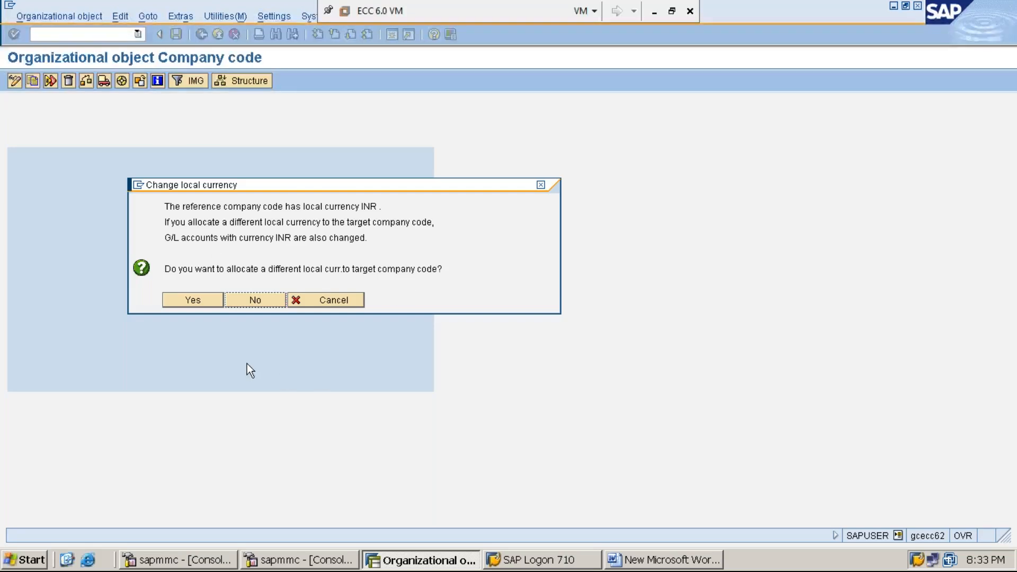
left_click(262, 301)
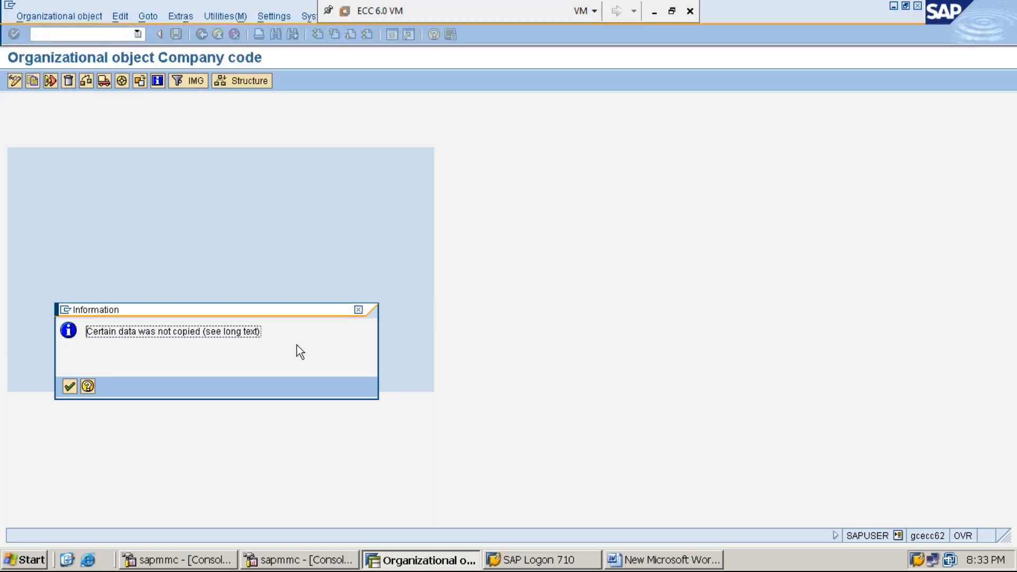
key("Return")
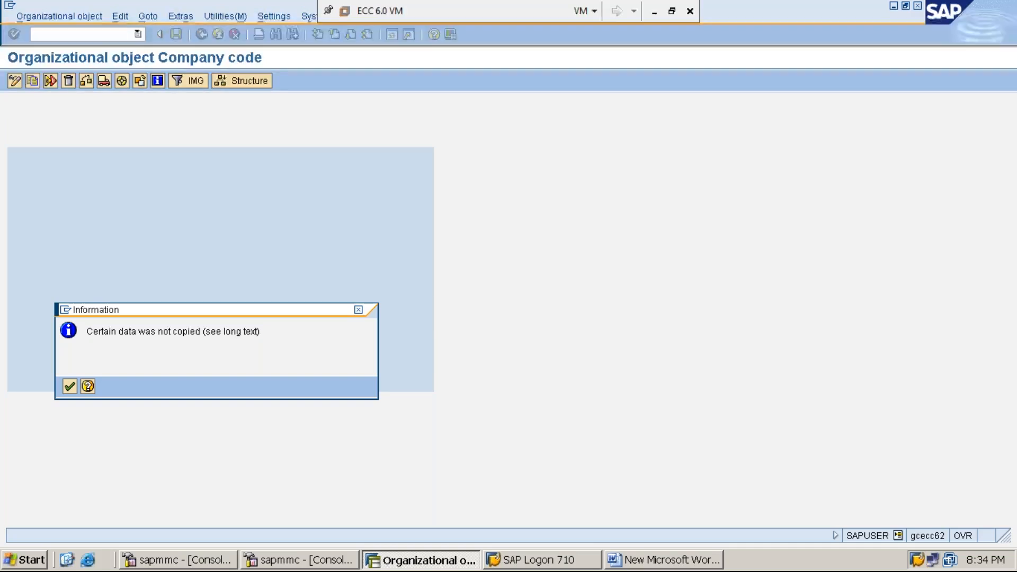
key("Return")
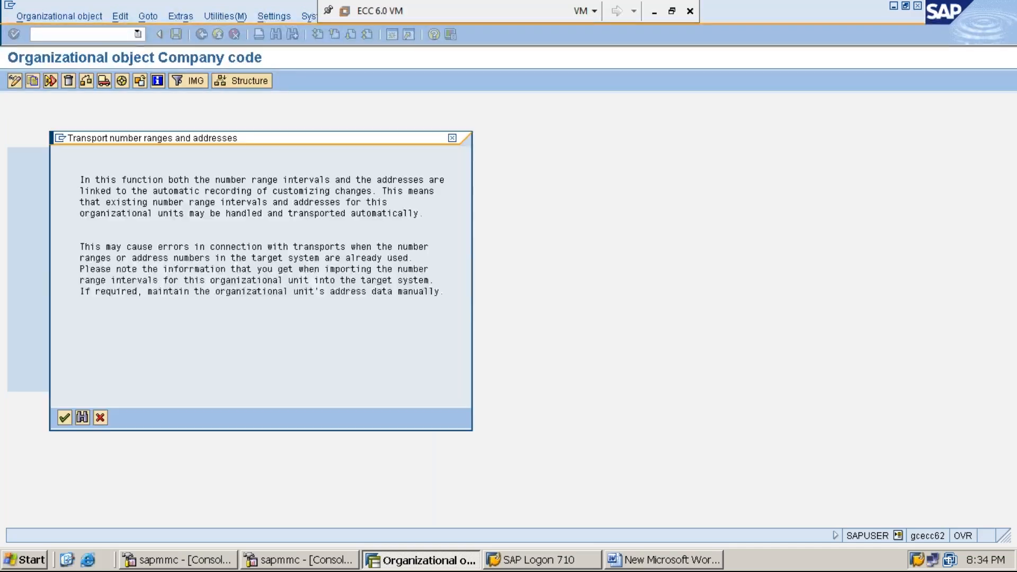
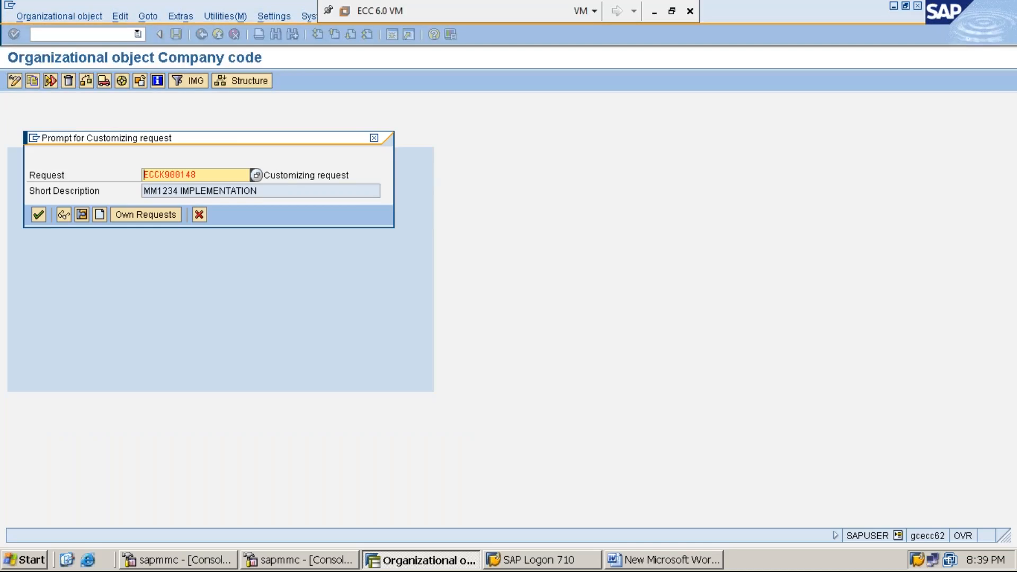
Record the copy in customizing request ECCK900148 and acknowledge the number range cautions and the closing information message
key("Return")
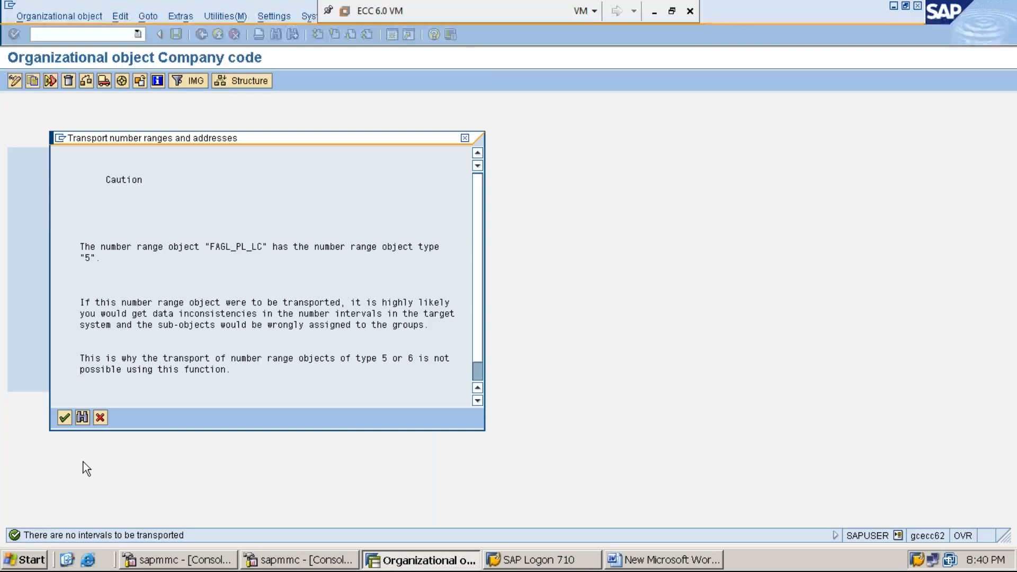
left_click(65, 418)
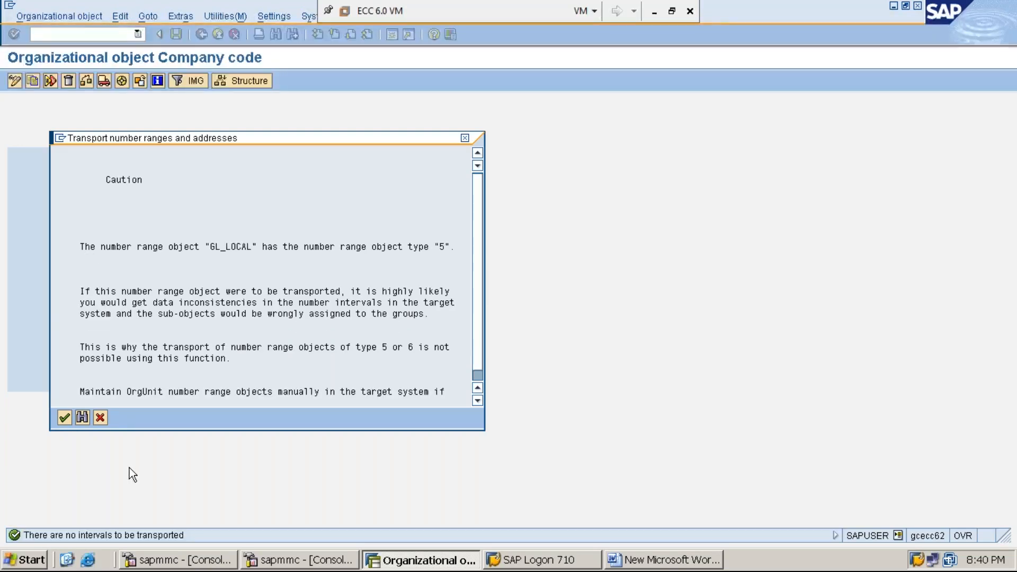
left_click(62, 418)
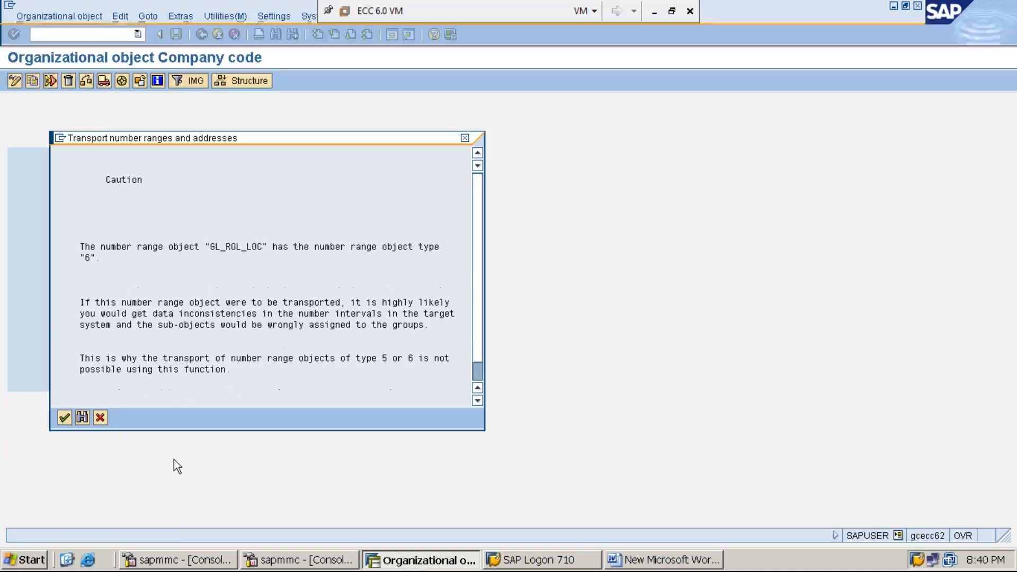
left_click(64, 418)
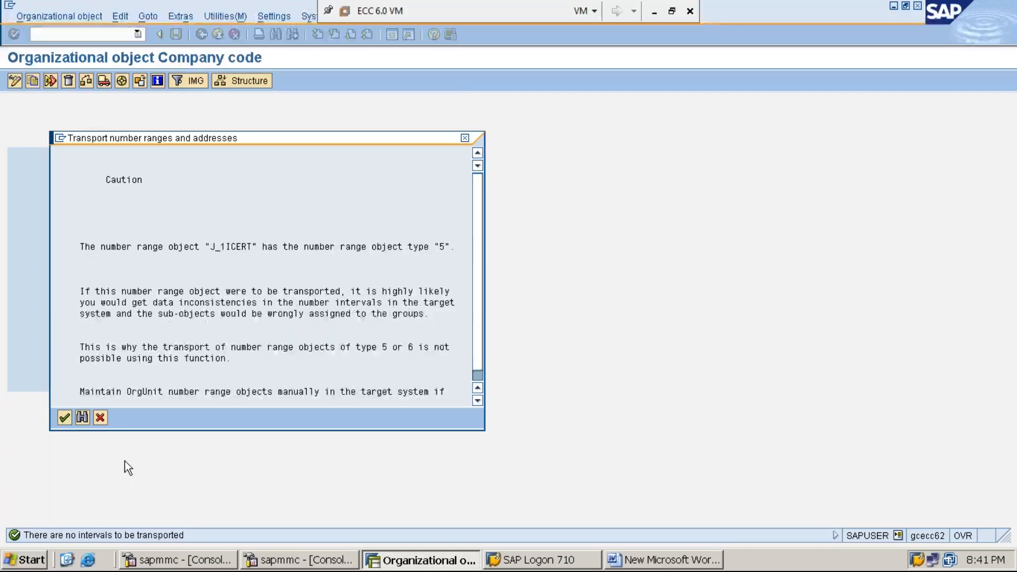
left_click(64, 418)
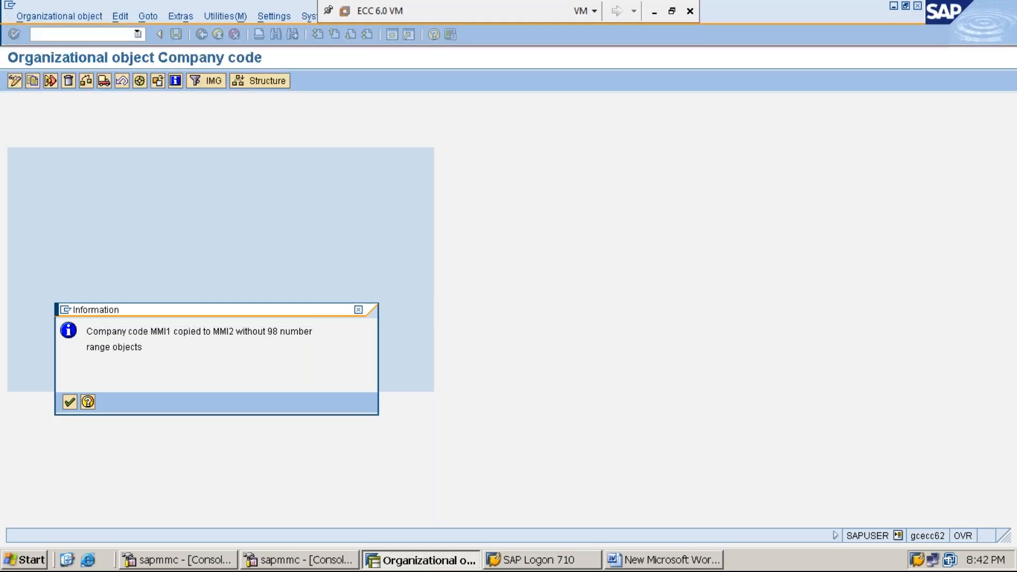
left_click(69, 402)
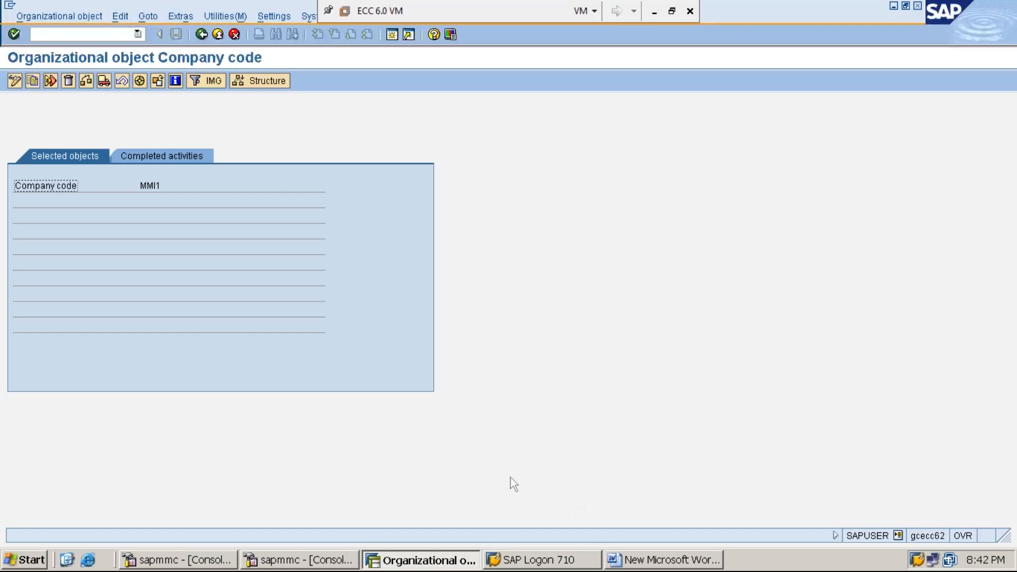
Switch to the Word document and add the line "STEP:2: ASSIGN COMPANY CODE MMI2 TO THE COMPANY USING OX16"
left_click(657, 560)
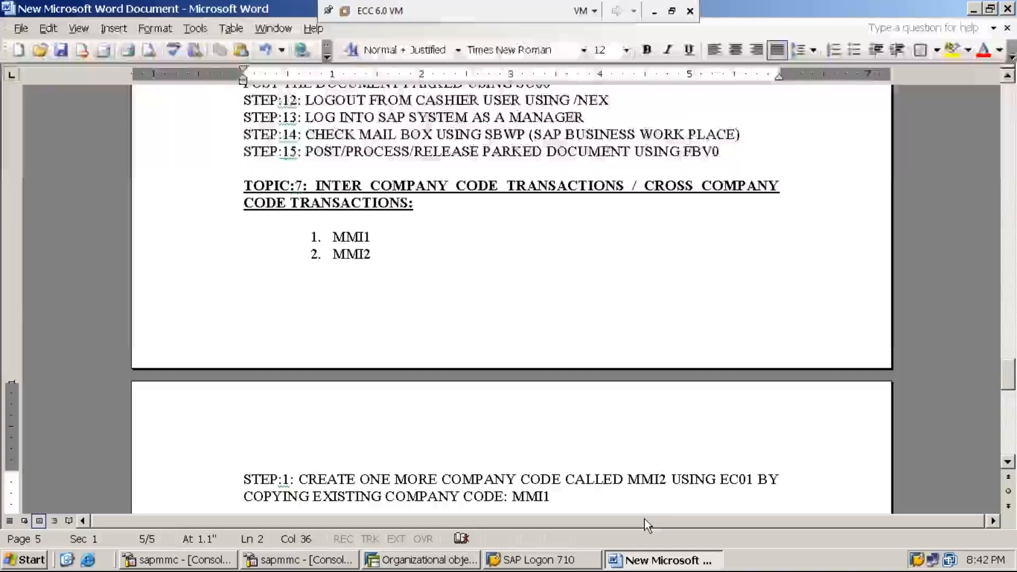
key("Return")
type("STEP")
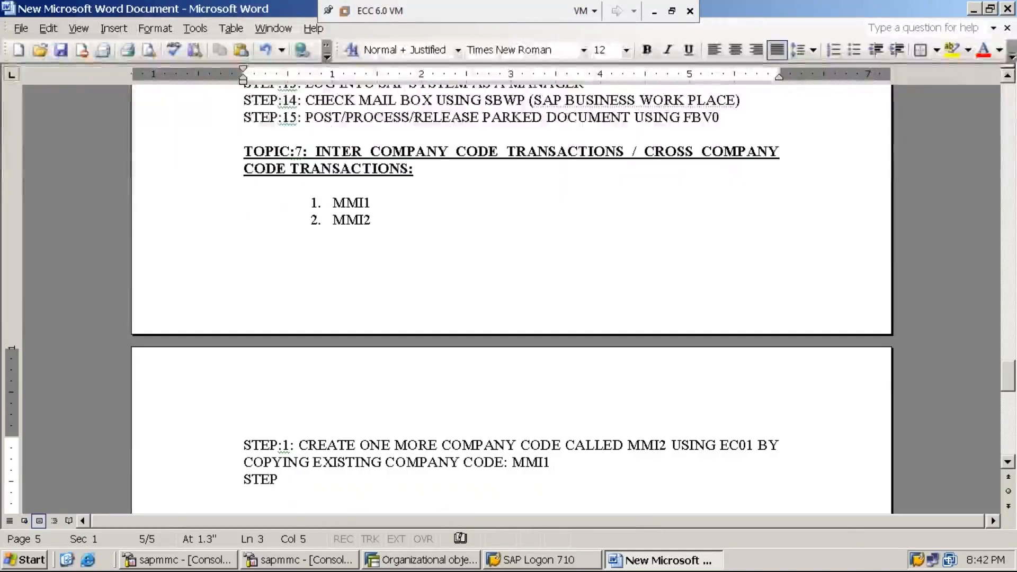
type(":2: ")
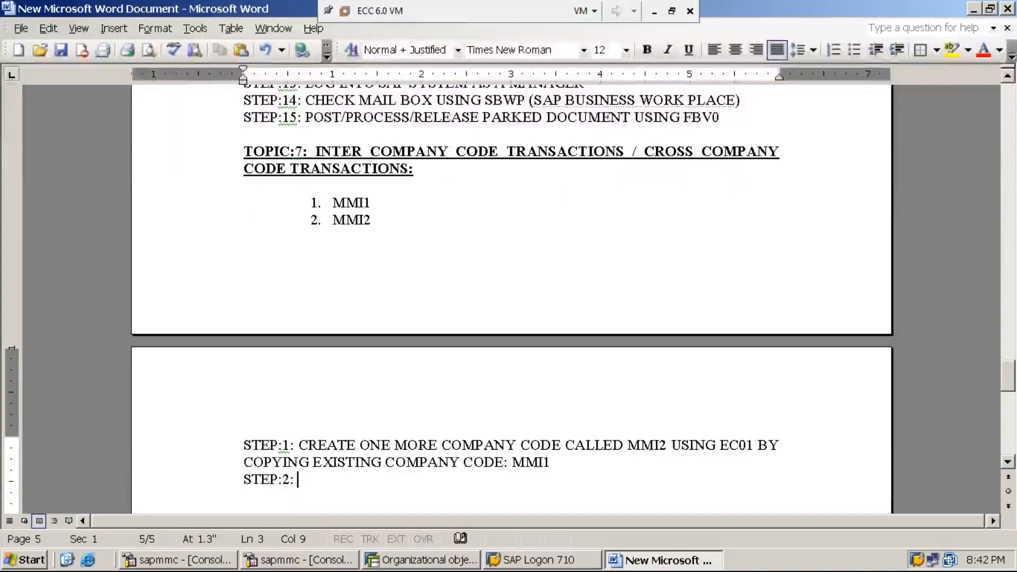
type("ASSIGN ")
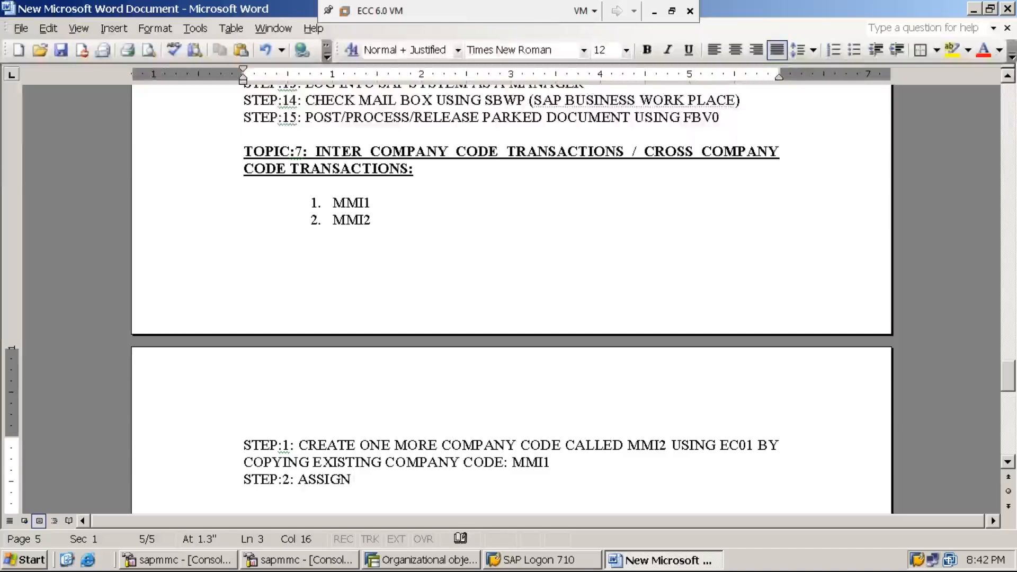
type("COMP")
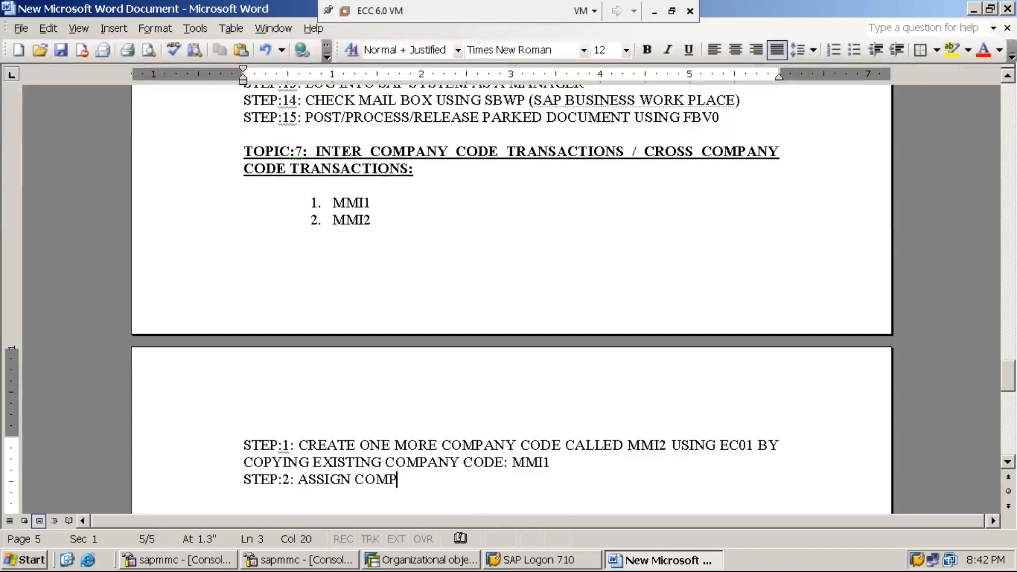
type("ANY CODE ")
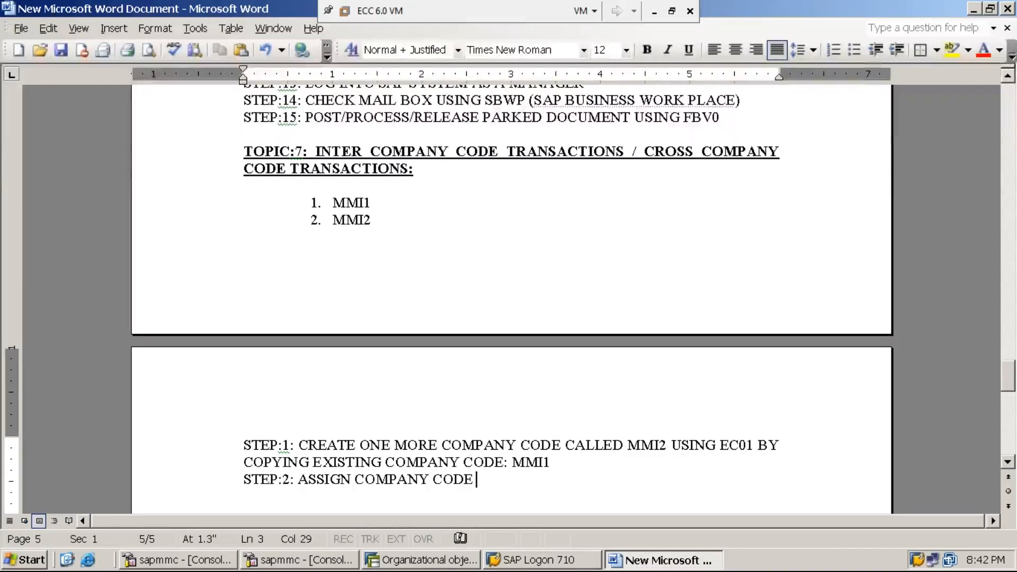
type("MMI2 ")
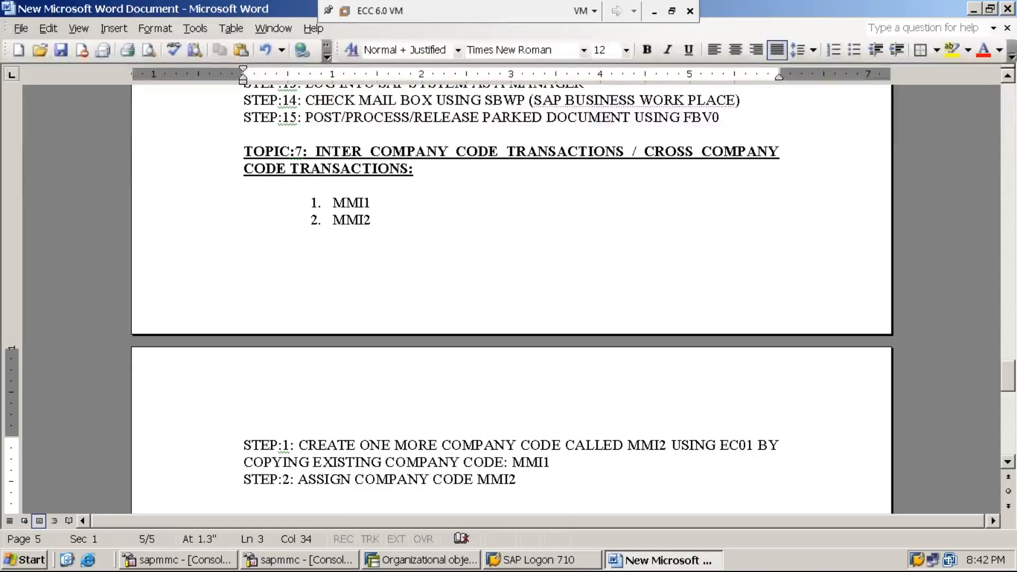
type("TO THE COMPANY")
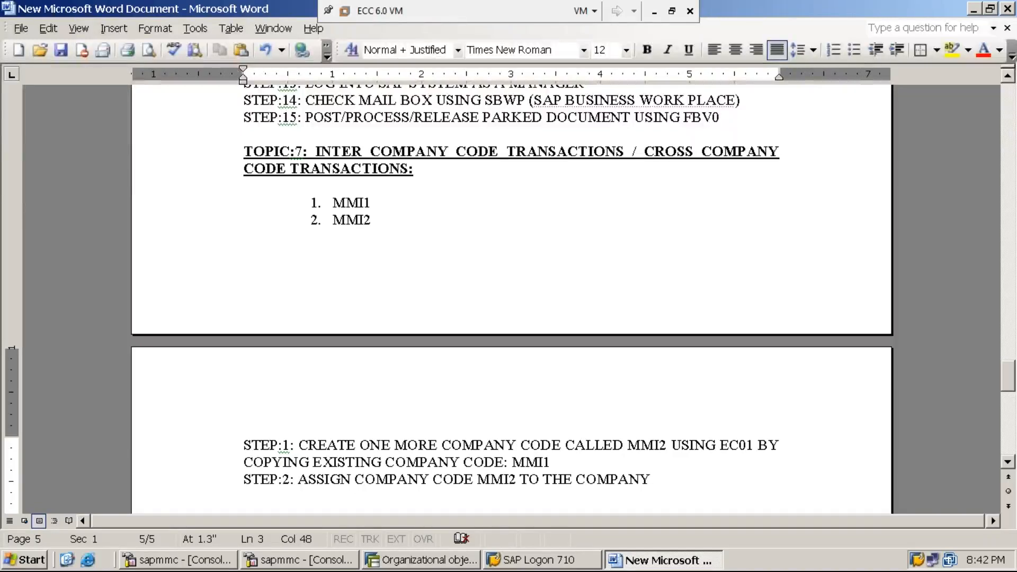
type("USING")
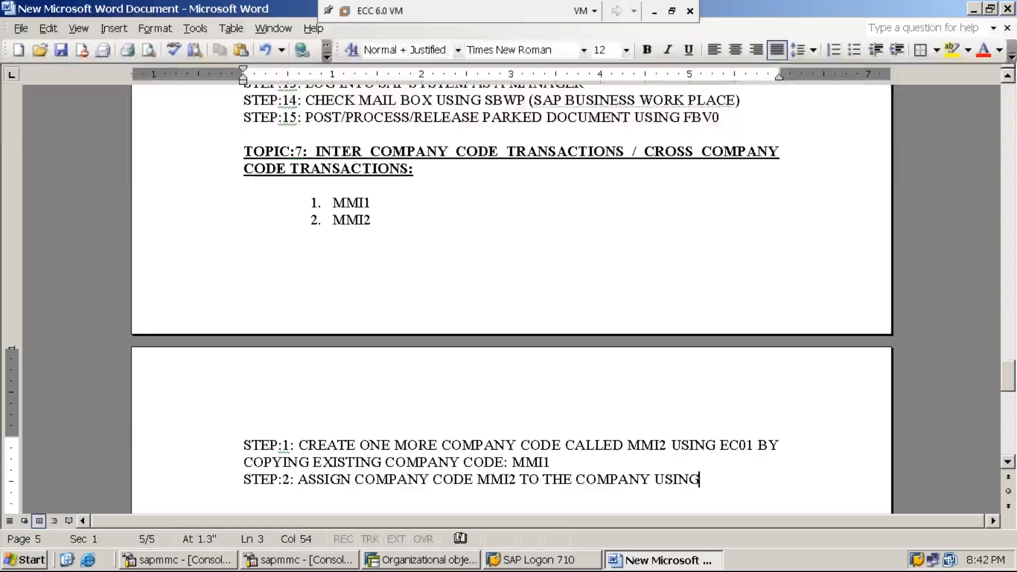
type(" OX16")
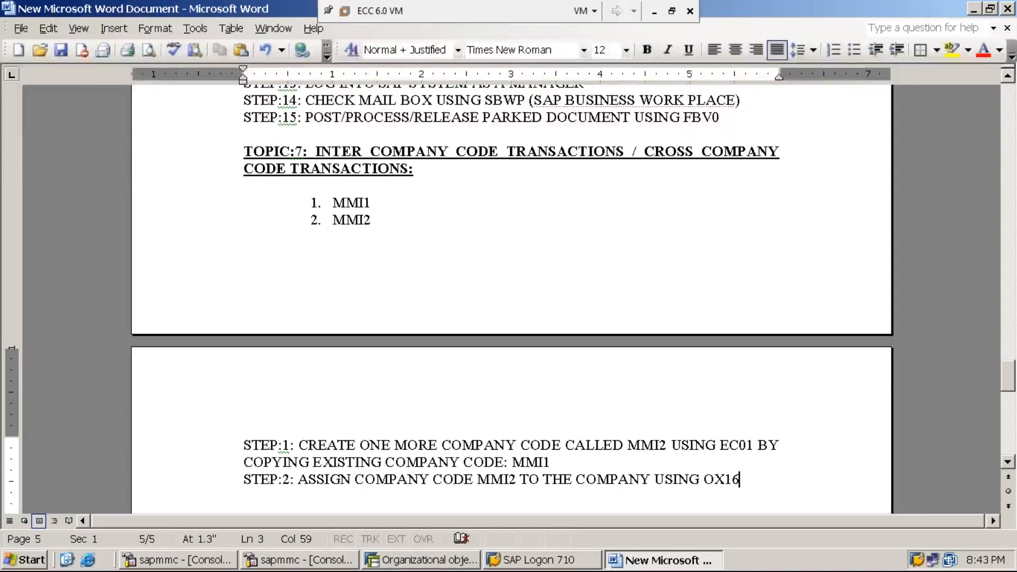
Switch back to SAP, leave the company code transaction with /n, run SPRO and display the SAP Reference IMG
left_click(453, 560)
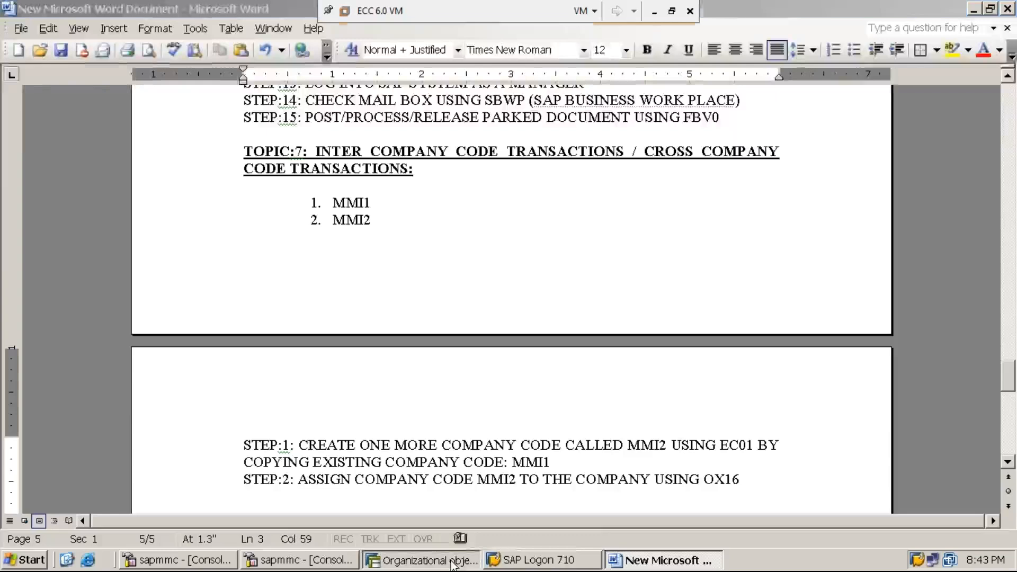
left_click(98, 33)
type("/n")
key("Return")
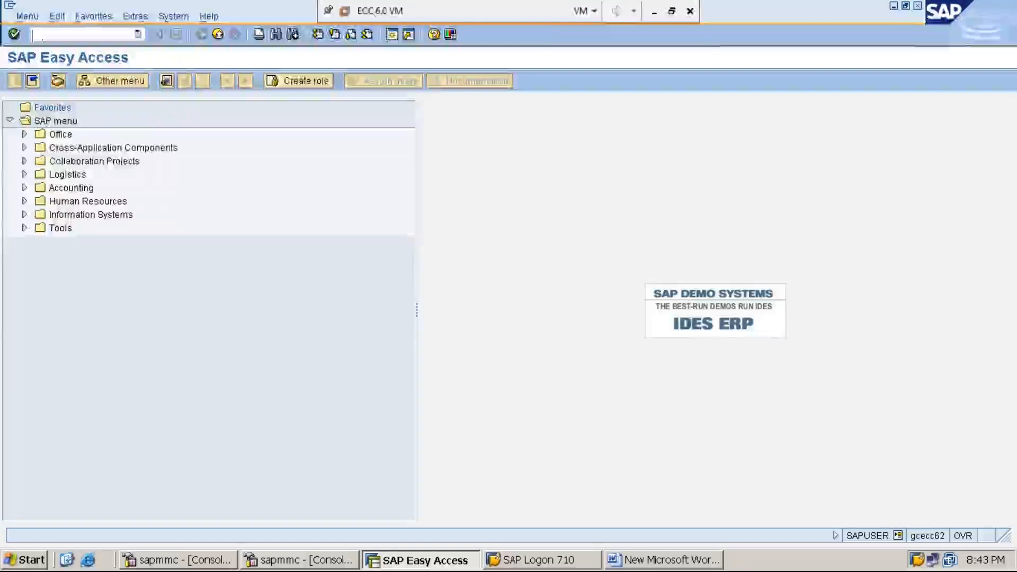
type("SPRO")
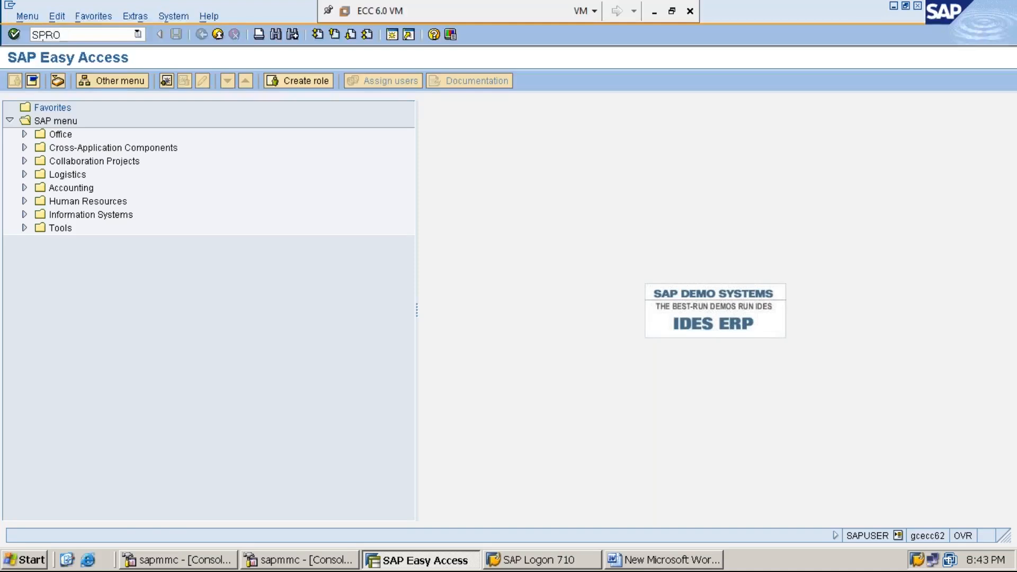
key("Return")
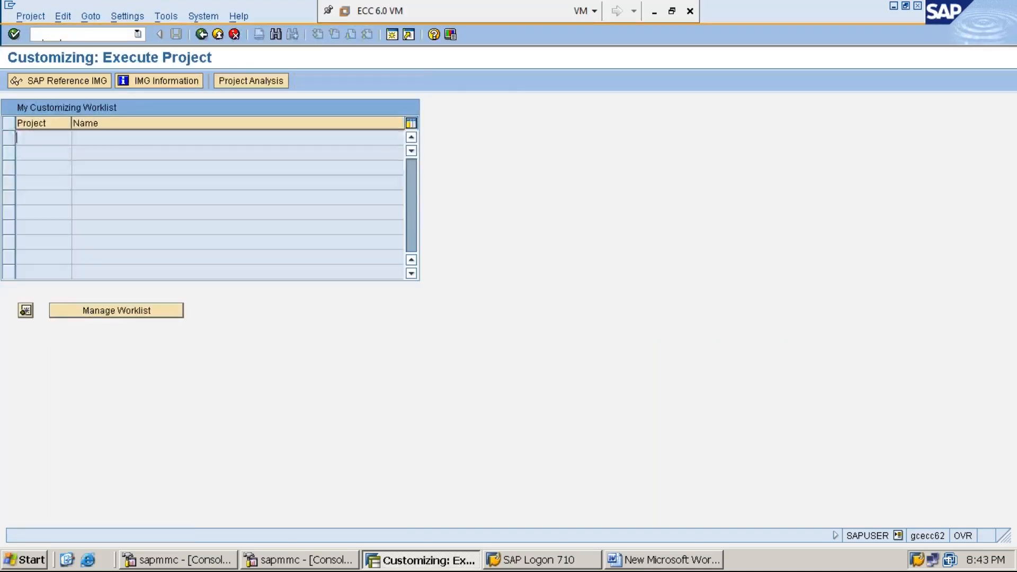
left_click(74, 84)
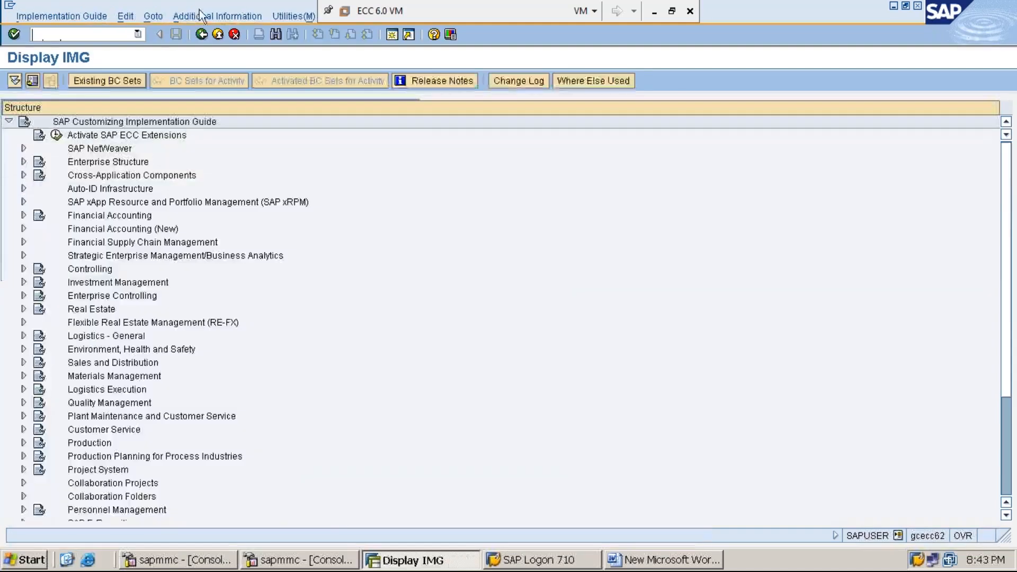
Expand Enterprise Structure in the IMG and display the IMG activity keys as additional information
double_click(123, 163)
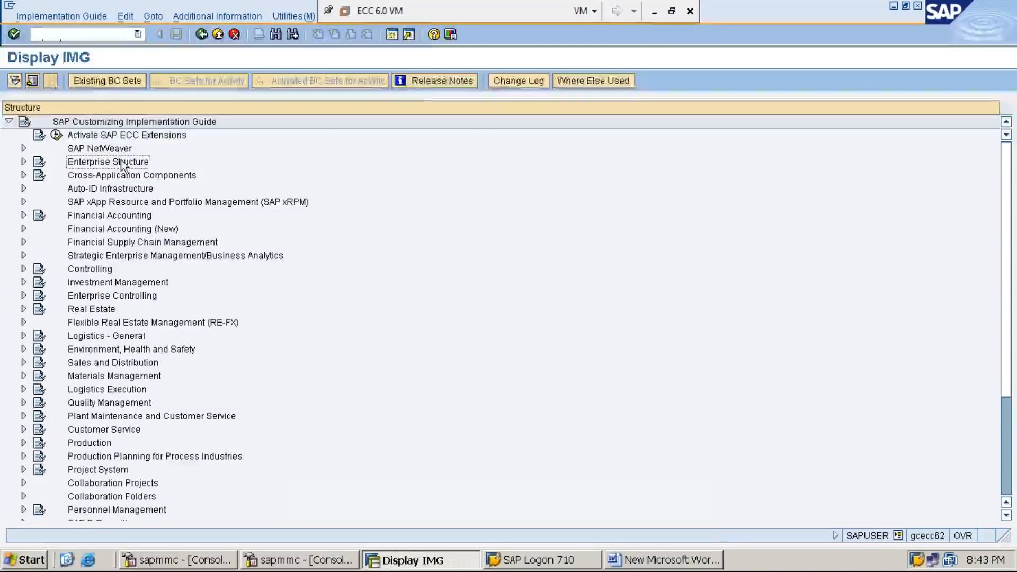
left_click(217, 16)
mouse_move(231, 33)
mouse_move(402, 50)
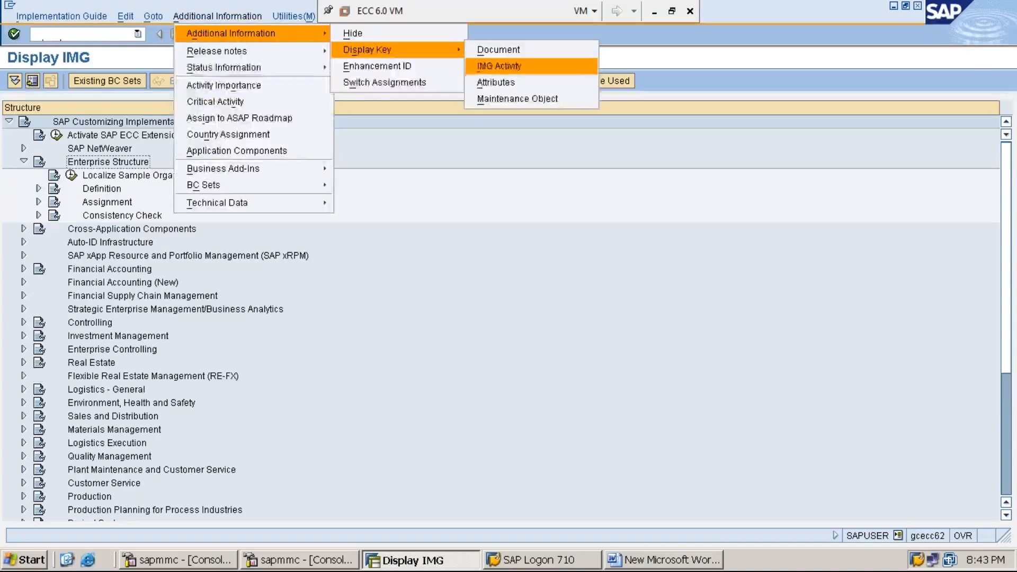
left_click(496, 66)
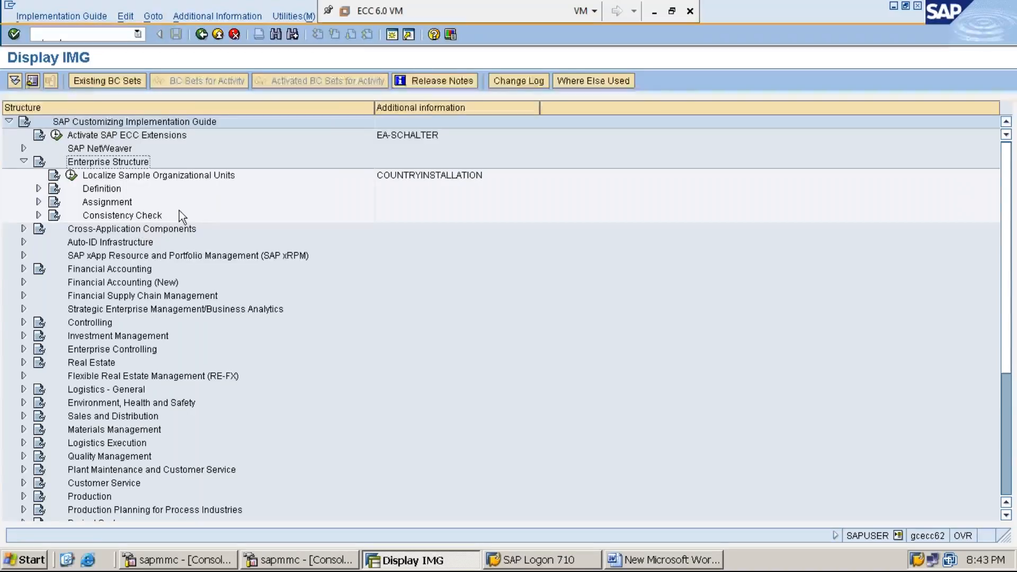
Expand Assignment and Financial Accounting under Enterprise Structure and execute the activity Assign company code to company
key("Down")
key("Down")
key("Down")
key("Right")
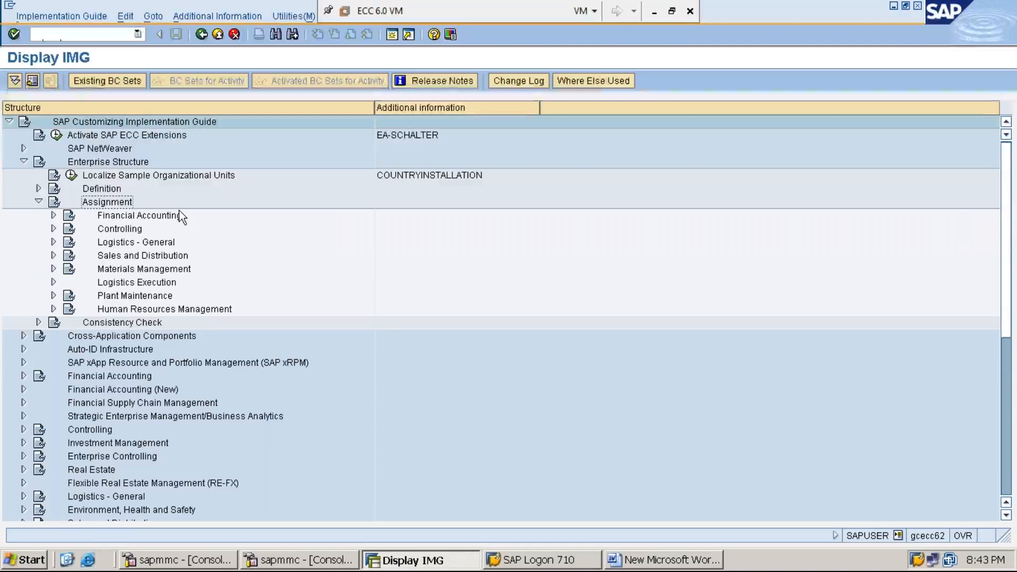
key("Down")
key("Right")
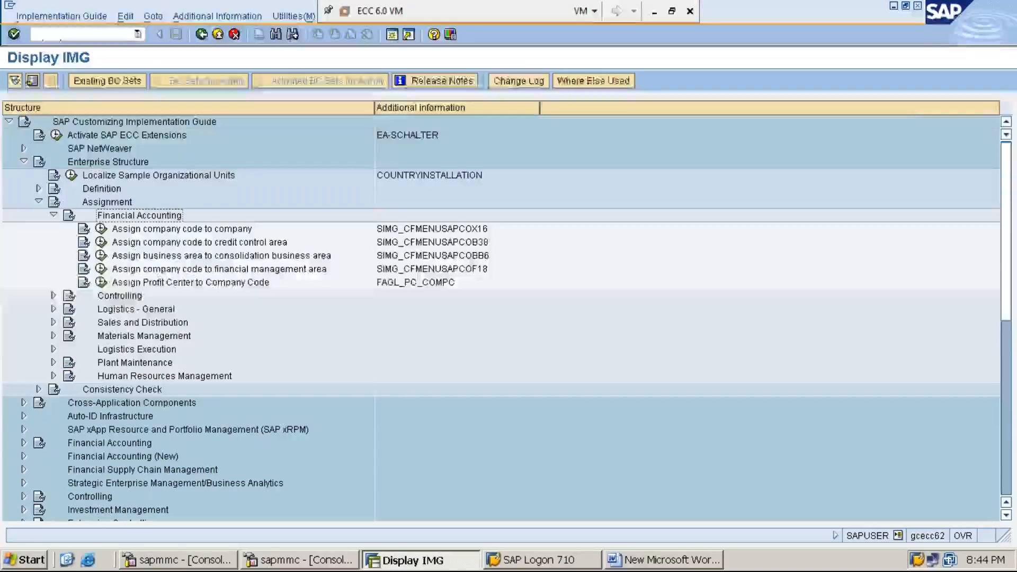
left_click(182, 228)
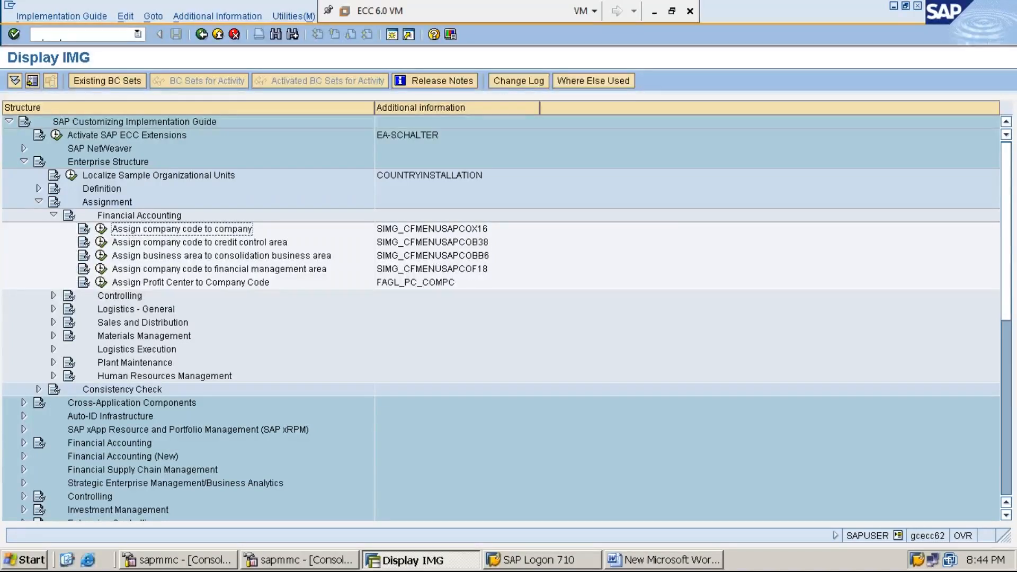
left_click(101, 229)
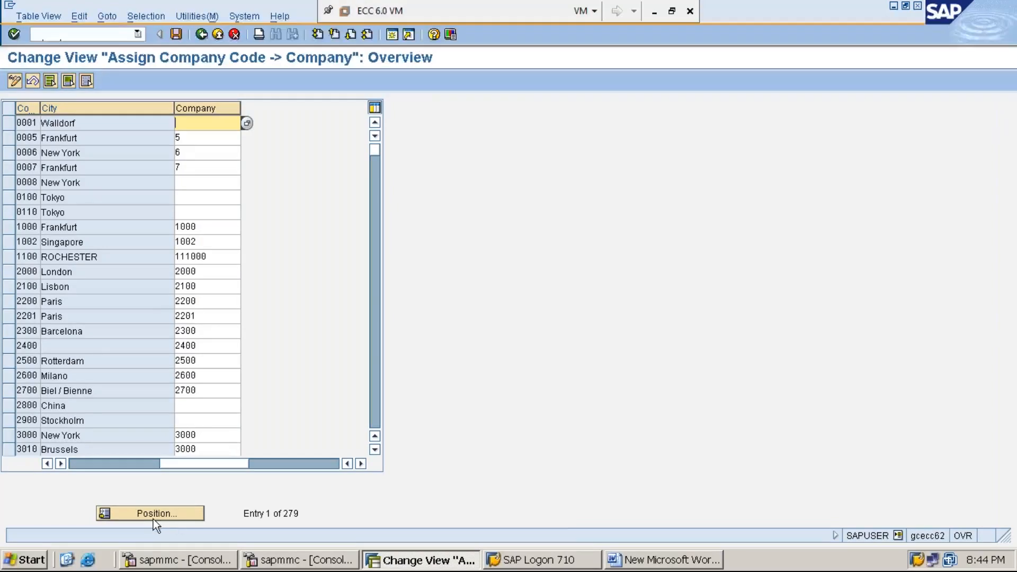
Position the company code assignment list at company code MMI1
left_click(168, 518)
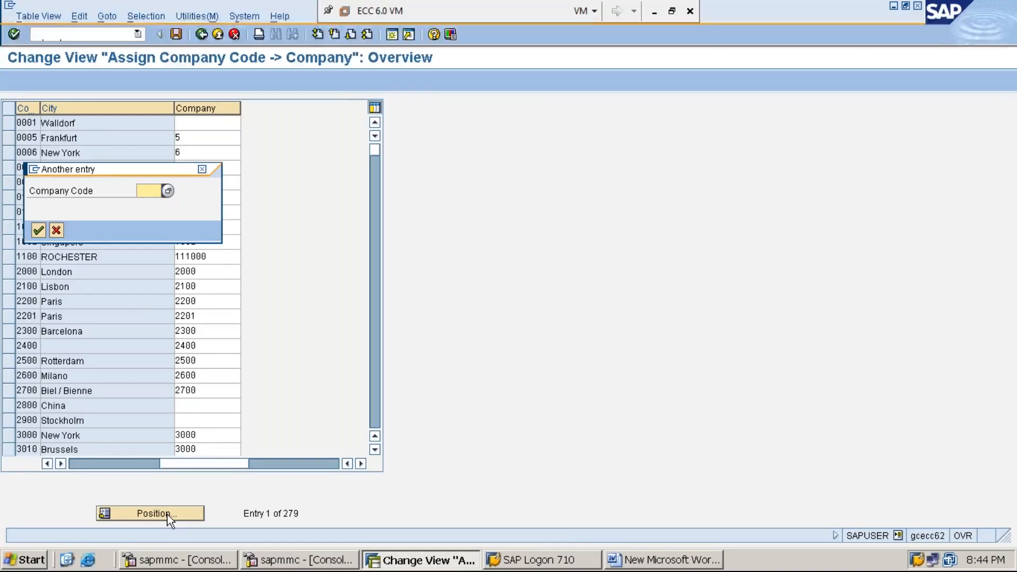
type("MM")
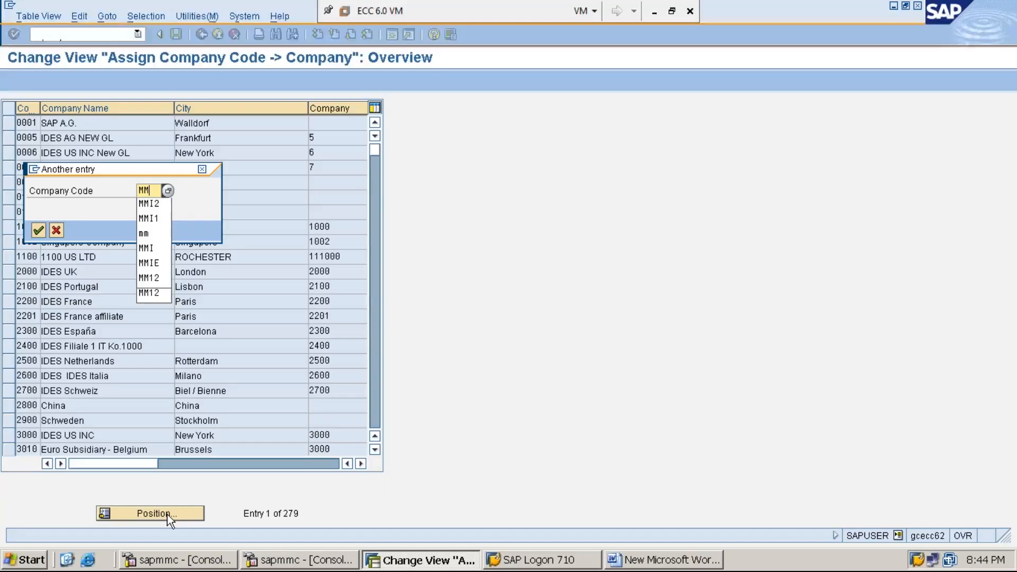
type("I1")
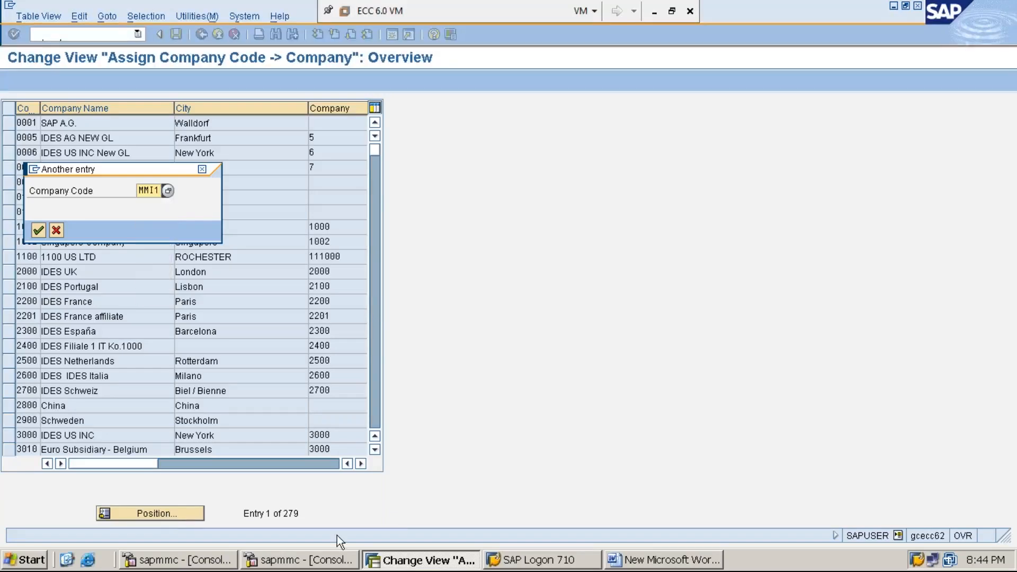
left_click(664, 560)
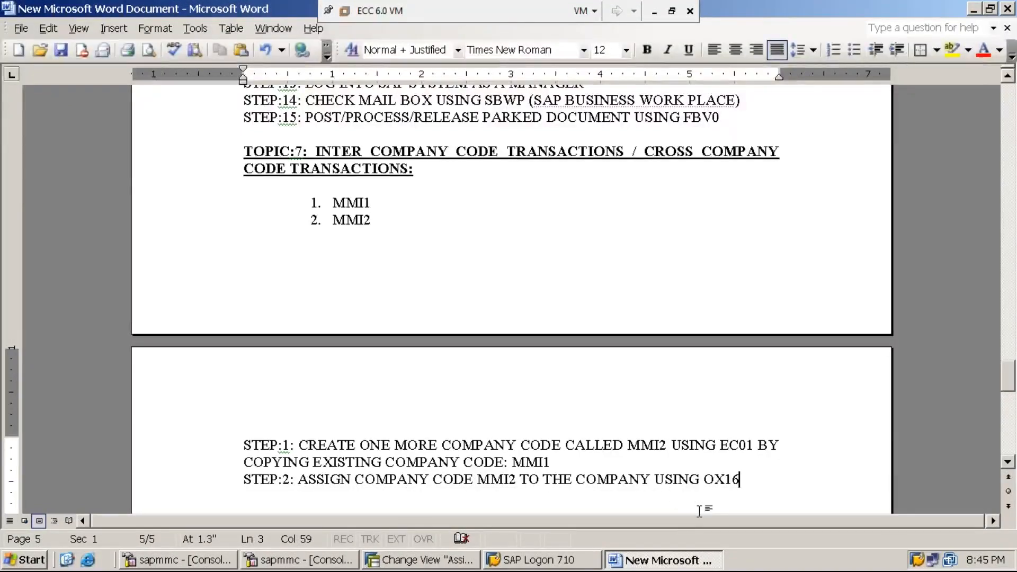
left_click(424, 563)
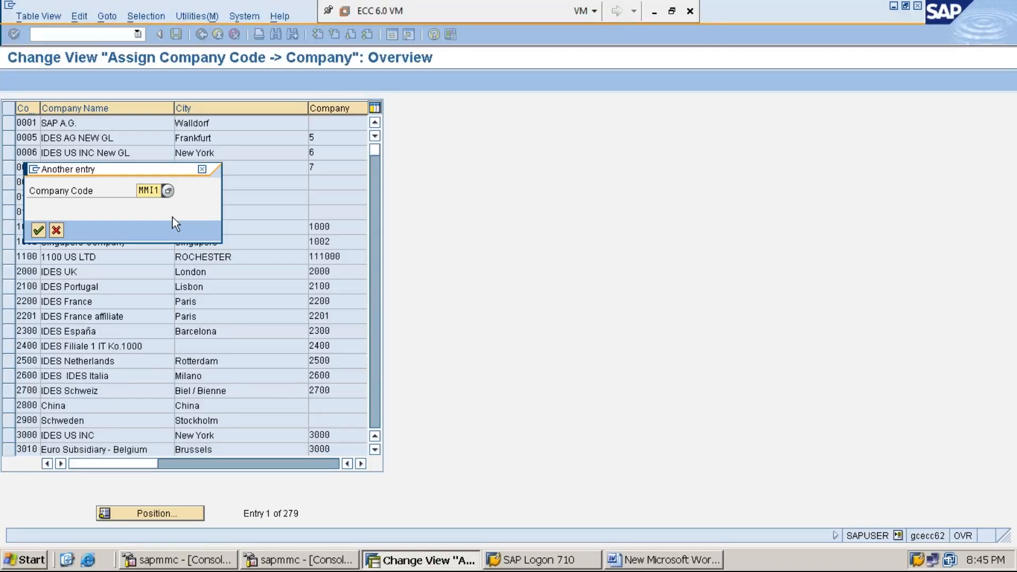
key("Return")
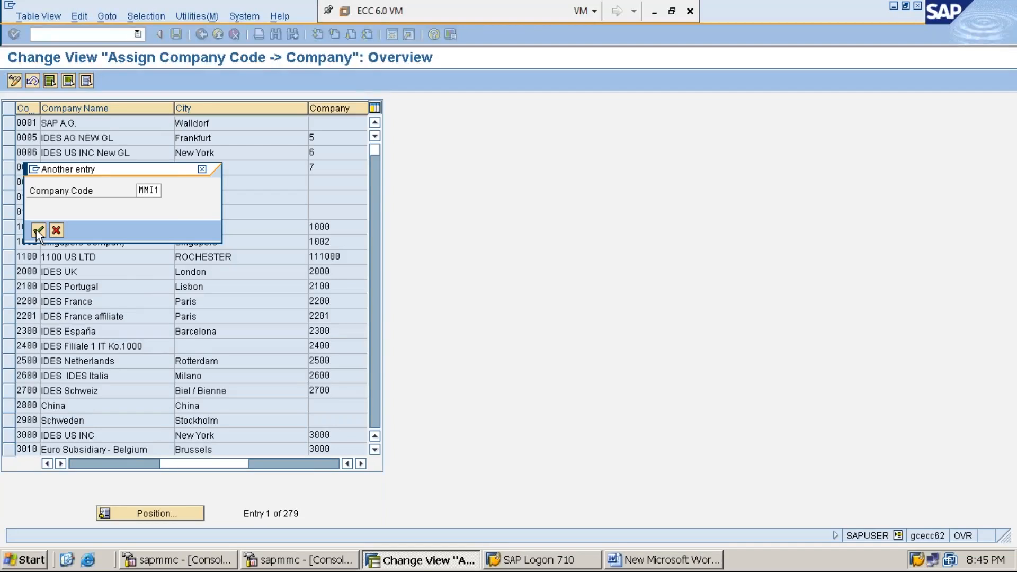
key("Return")
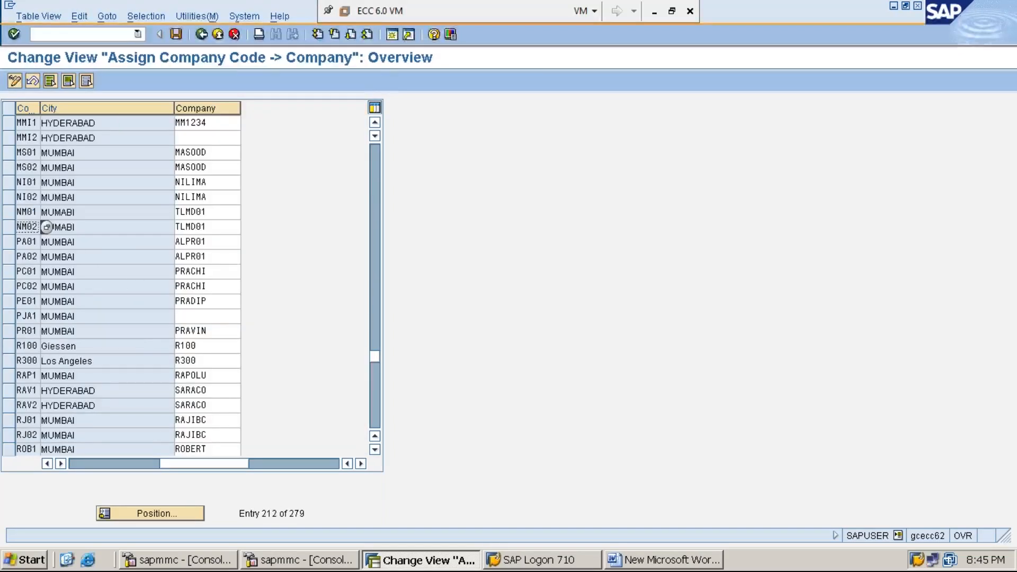
Assign company MM1234 to company code MMI2
left_click(22, 137)
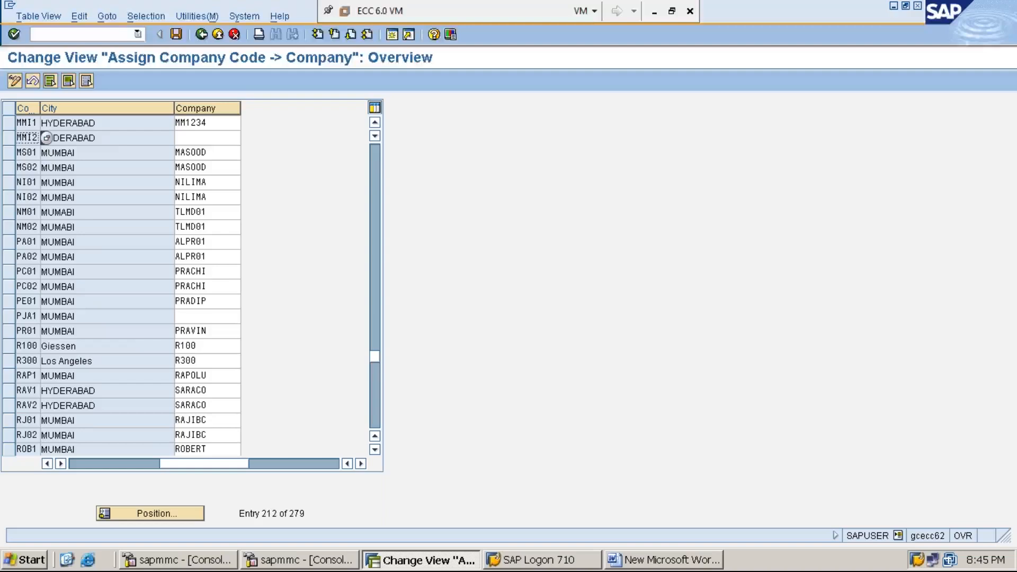
left_click(195, 139)
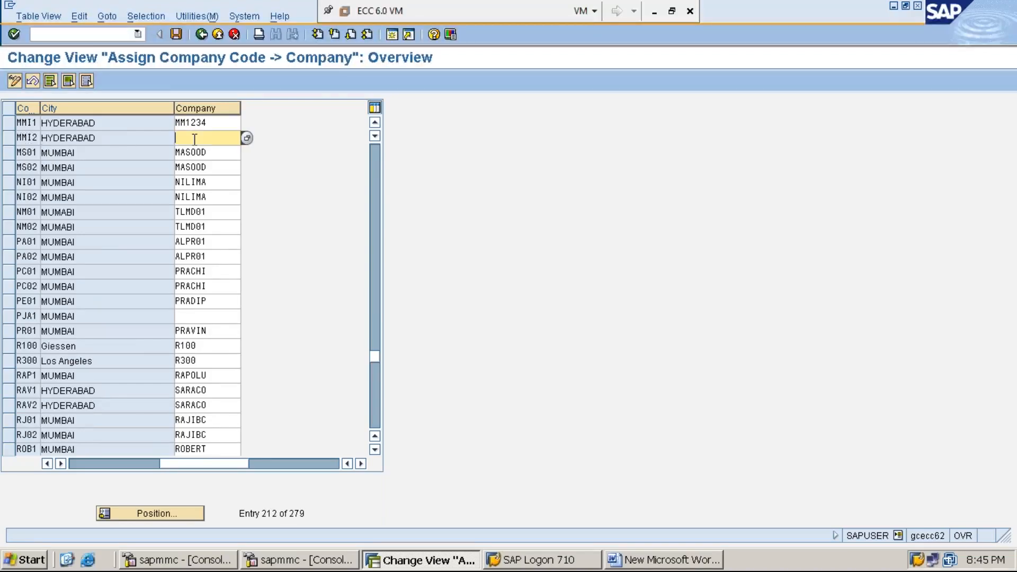
type("MM1234")
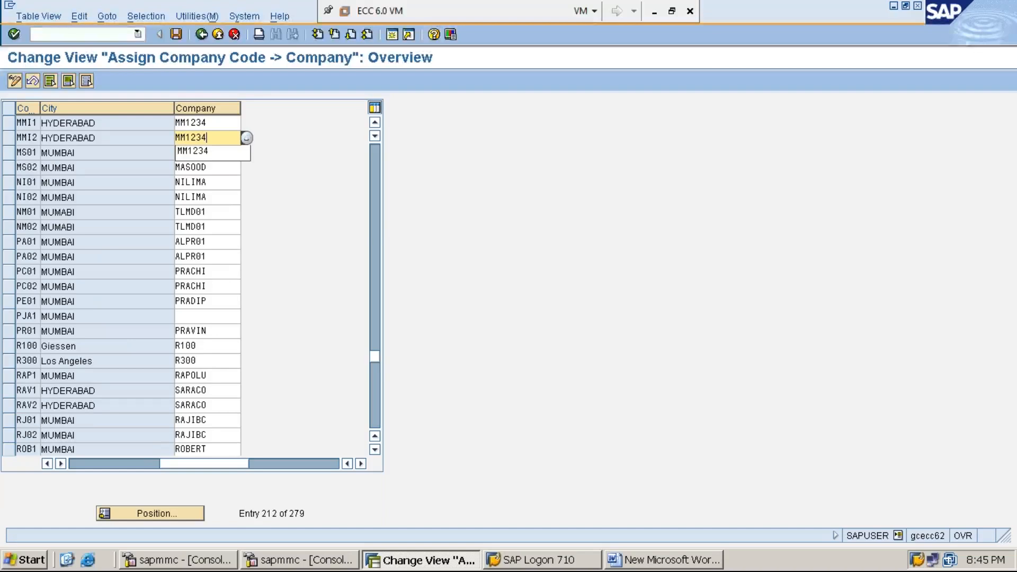
key("Return")
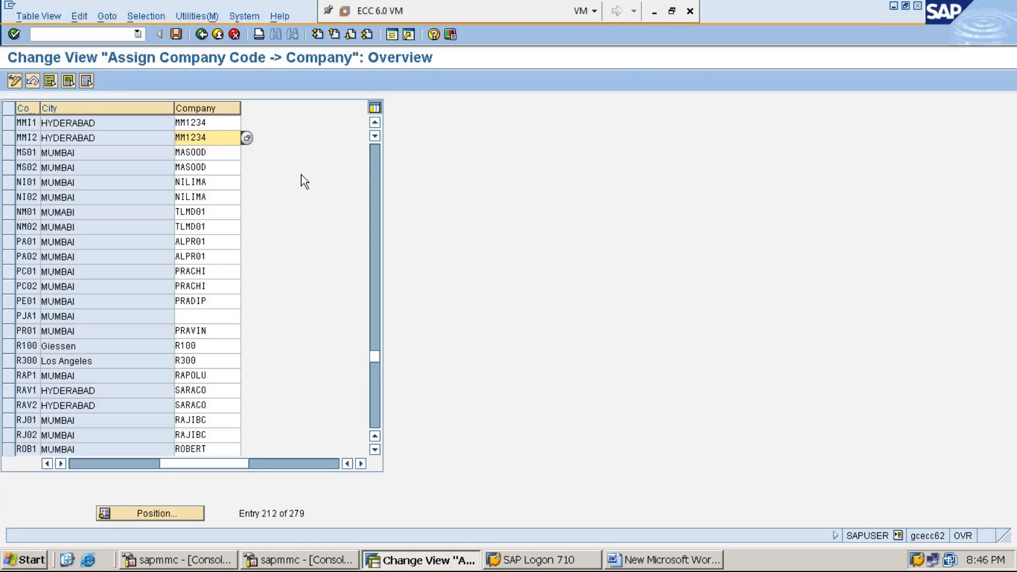
Save the company assignment and record it in customizing request ECCK900148
left_click(655, 11)
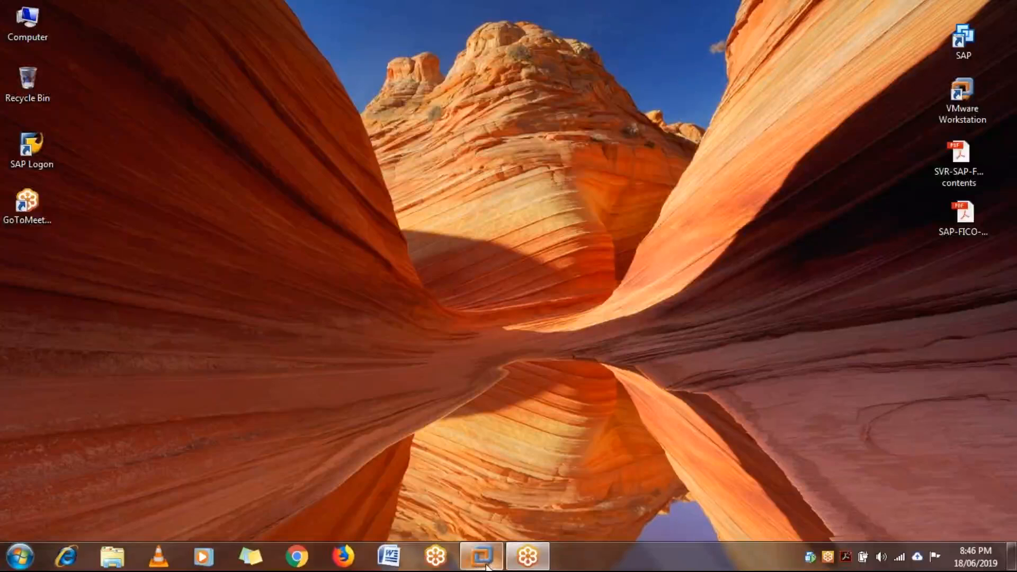
mouse_move(487, 566)
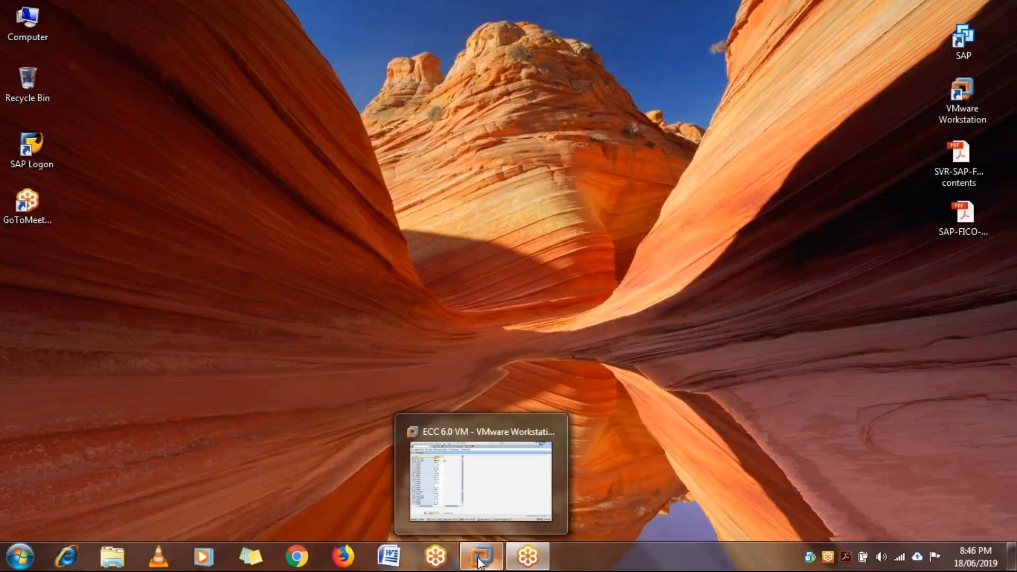
left_click(490, 473)
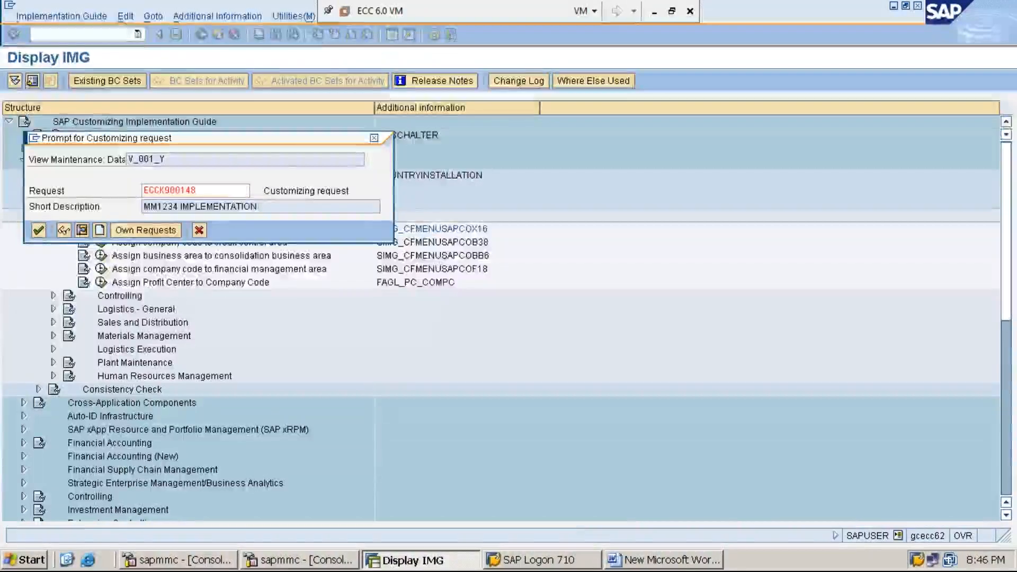
key("Return")
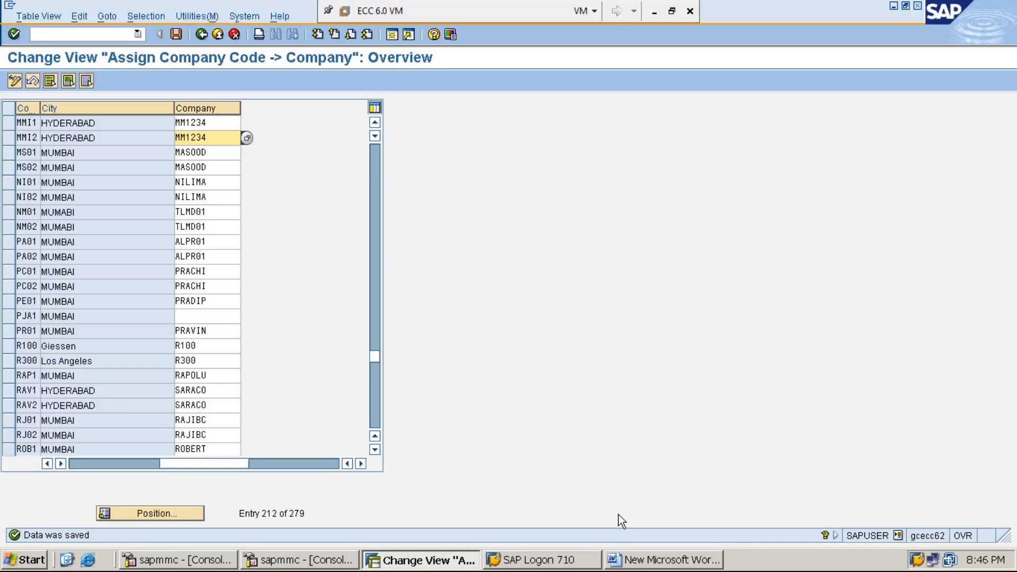
Check the step list in the Word document, return to SAP and open central G/L account editing with /NFS00
left_click(661, 563)
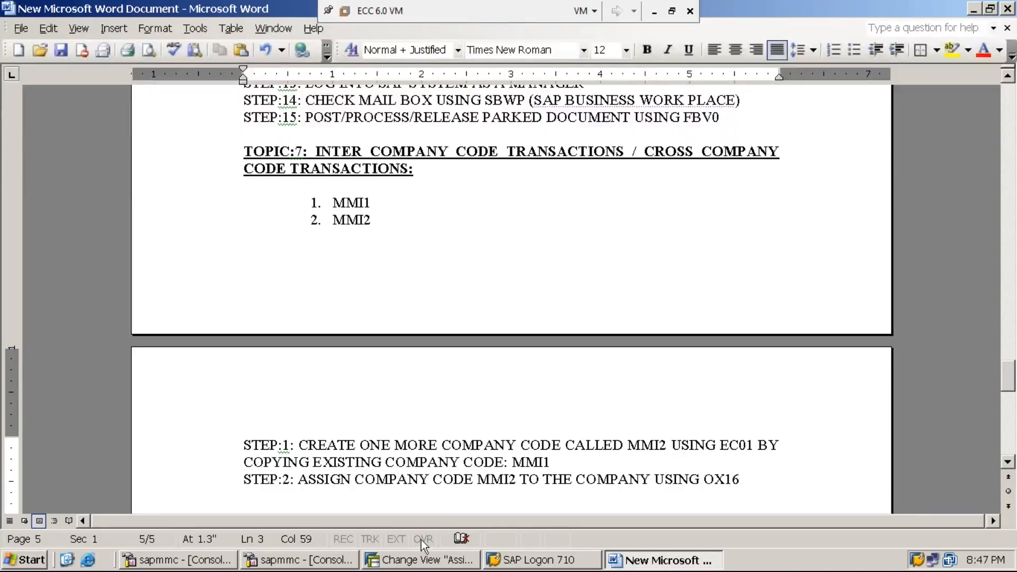
left_click(424, 560)
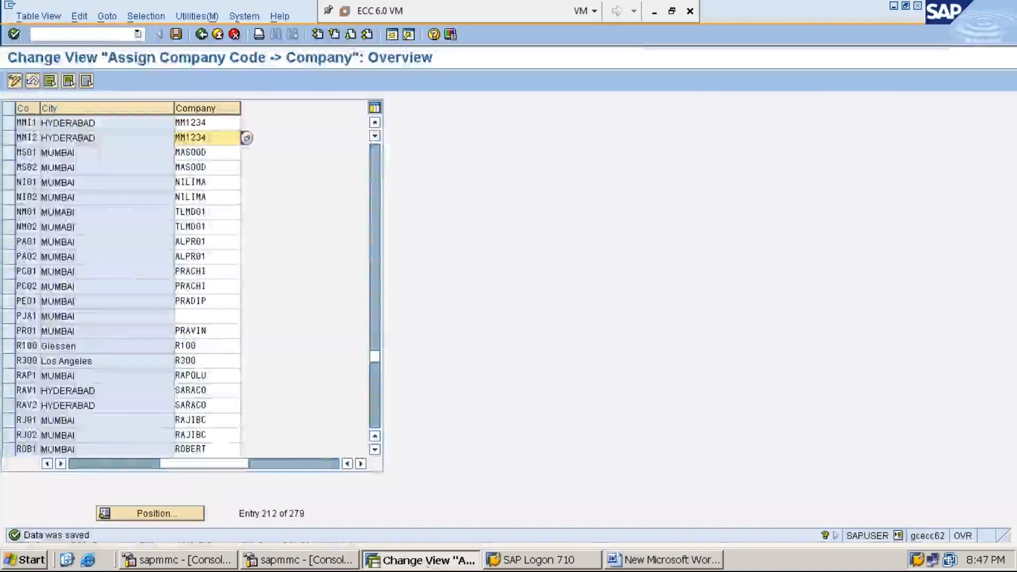
left_click(112, 34)
type("/NFS00")
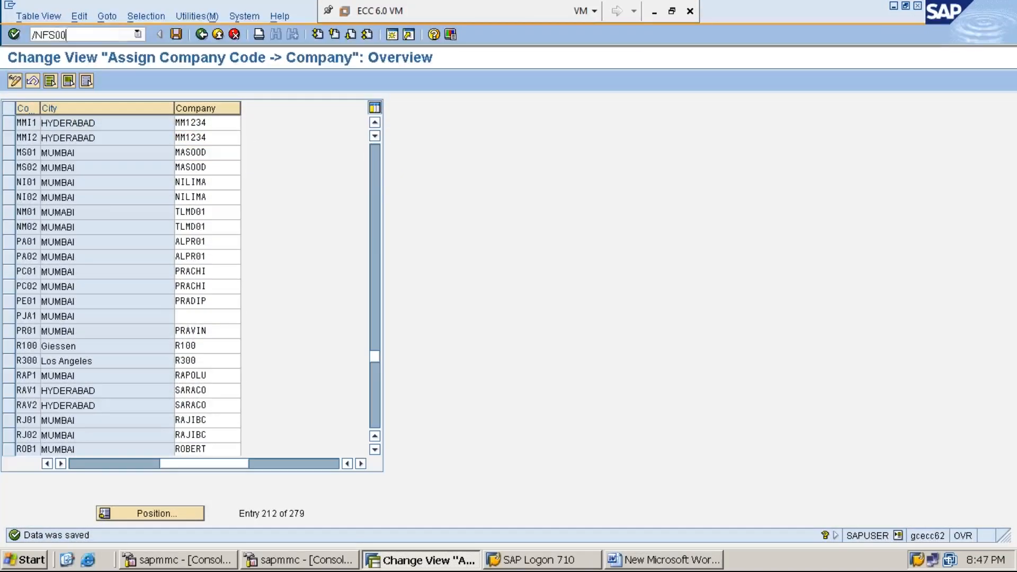
key("Return")
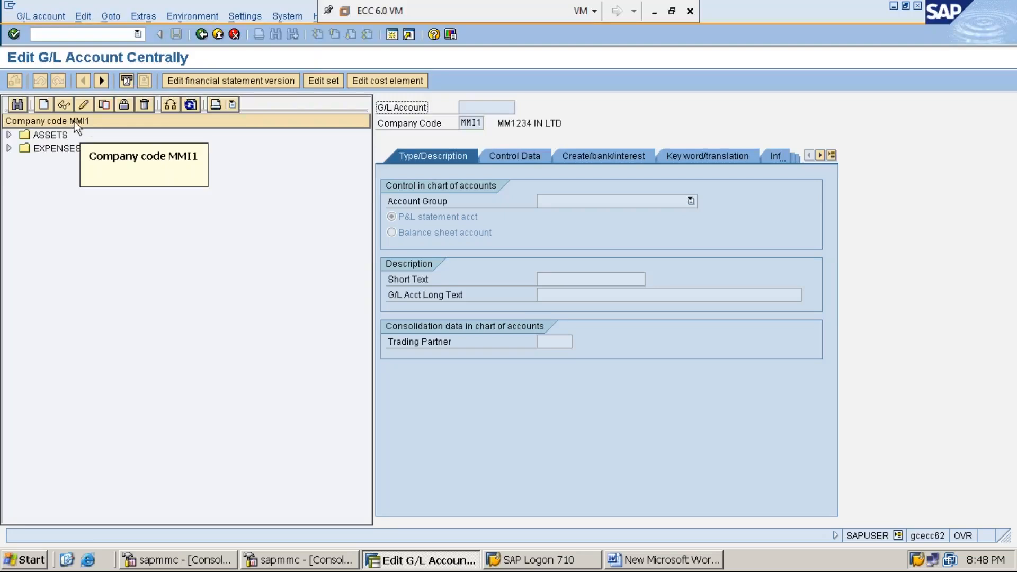
Expand the ASSETS and EXPENSES groups of company code MMI1 and go through their G/L accounts
left_click(10, 135)
left_click(9, 161)
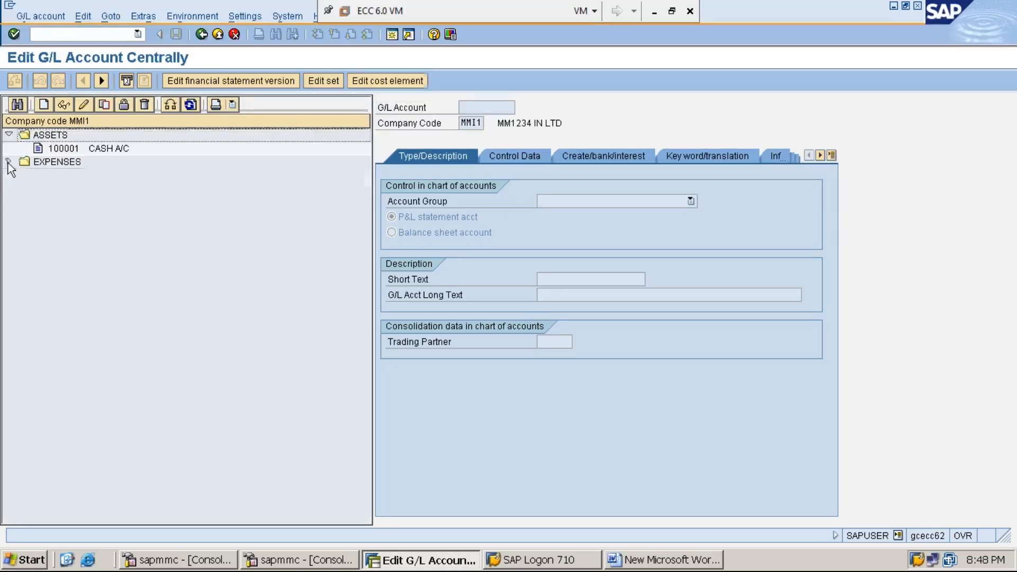
left_click(67, 151)
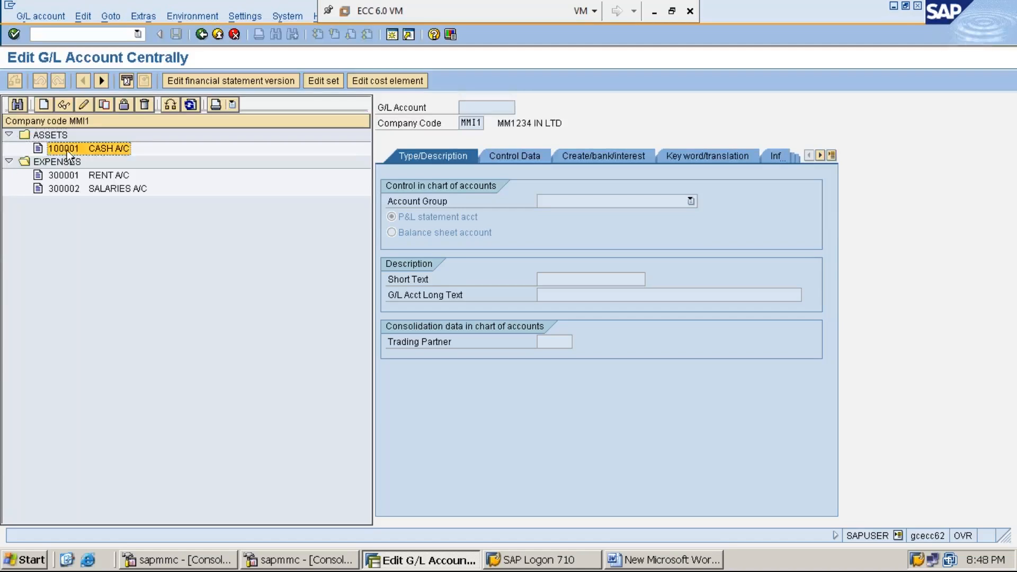
key("Down")
key("Down")
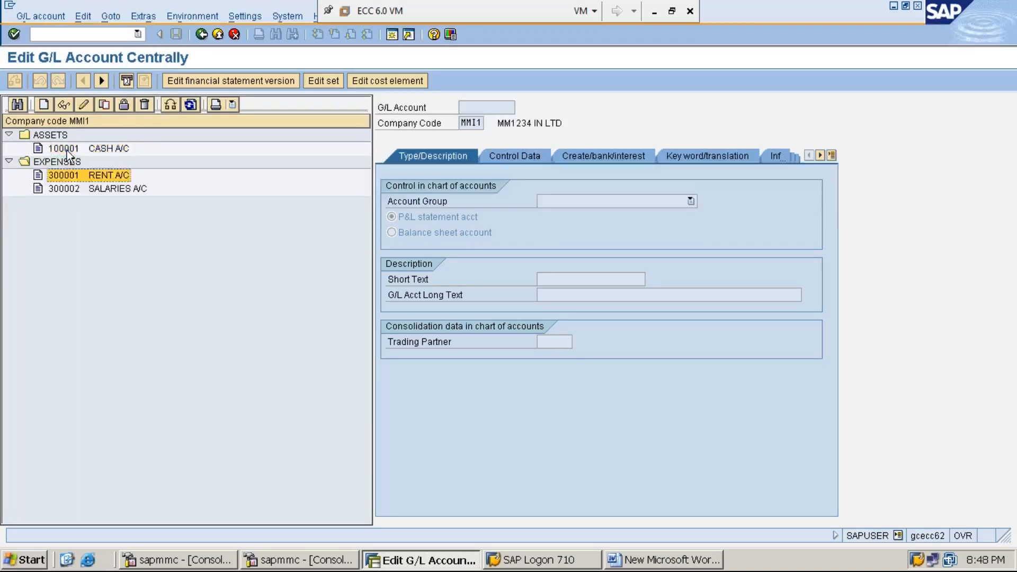
key("Down")
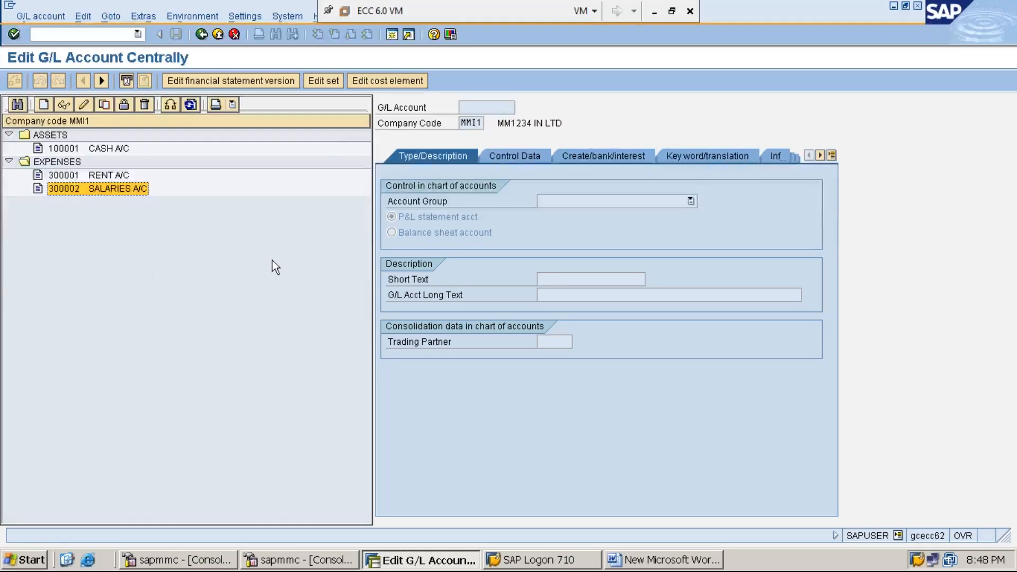
Open a second SAP session and run transaction FS00 in it
left_click(392, 34)
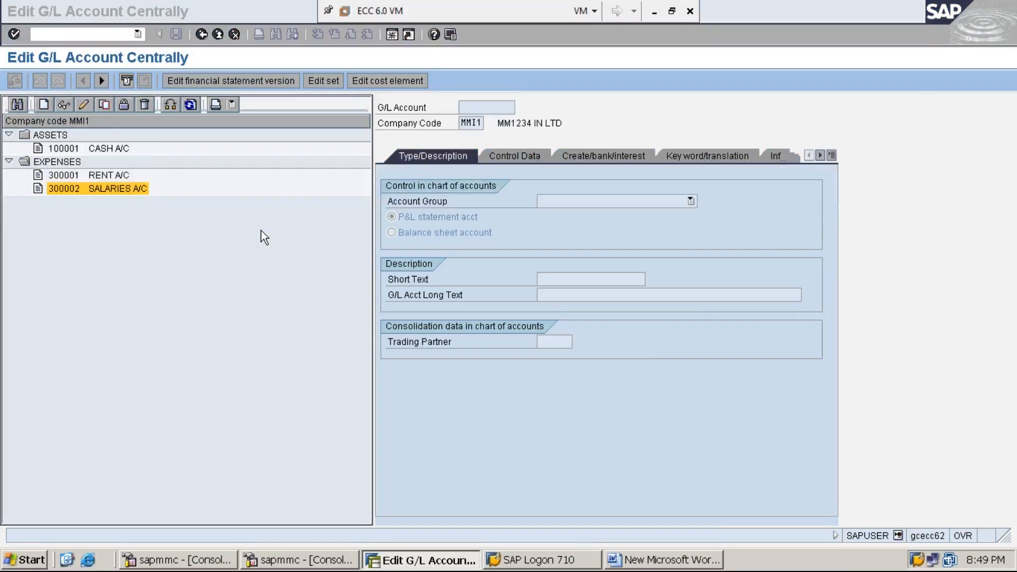
type("FS00")
key("Return")
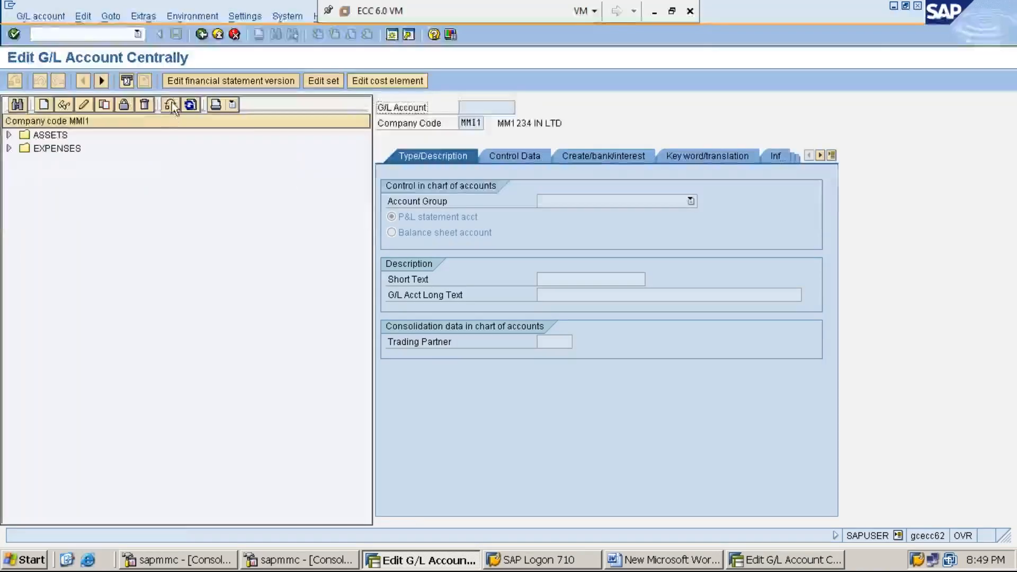
Change the G/L account tree to company code MMI2 and expand its ASSETS group
left_click(170, 105)
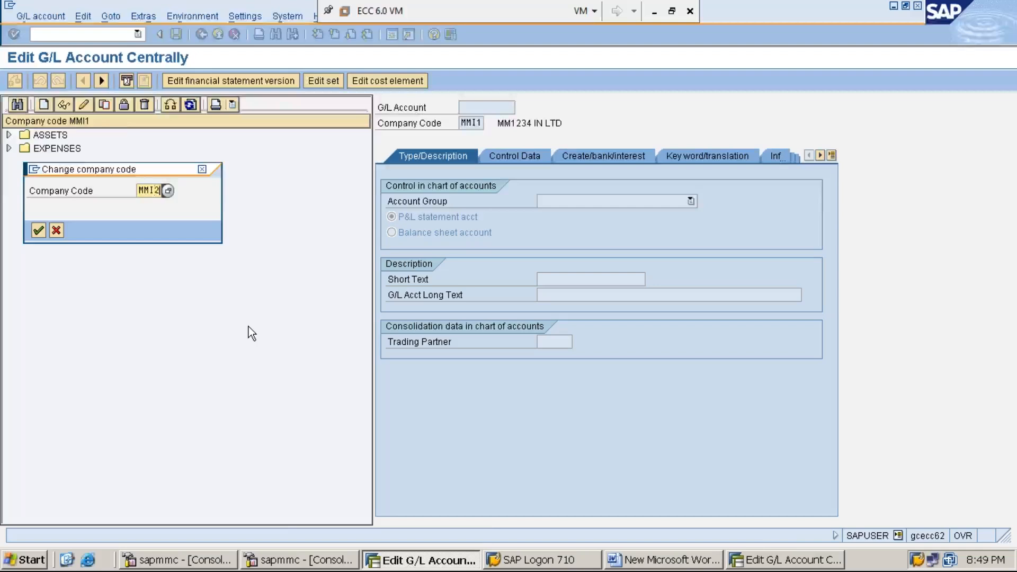
type("2")
key("Return")
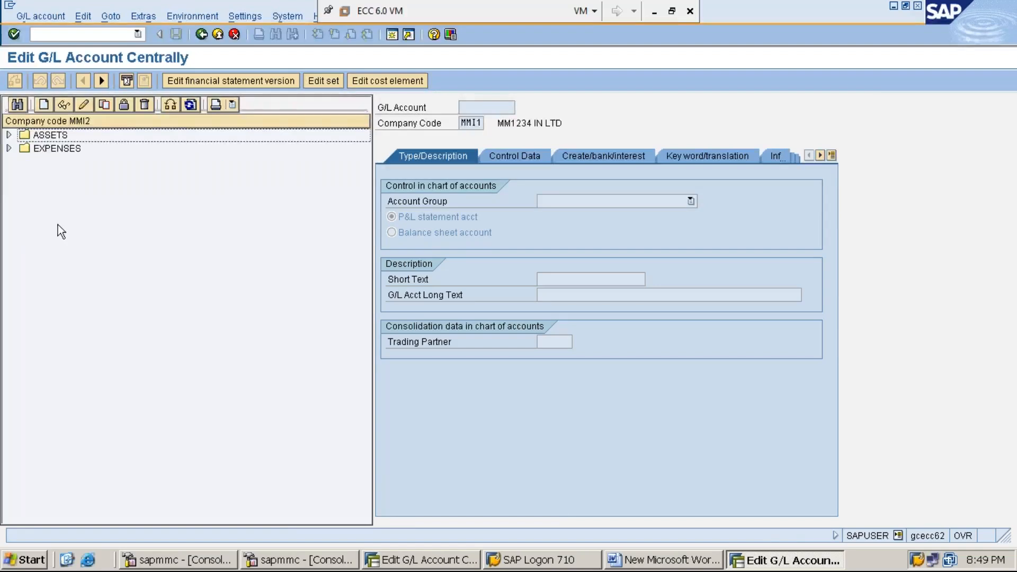
left_click(9, 135)
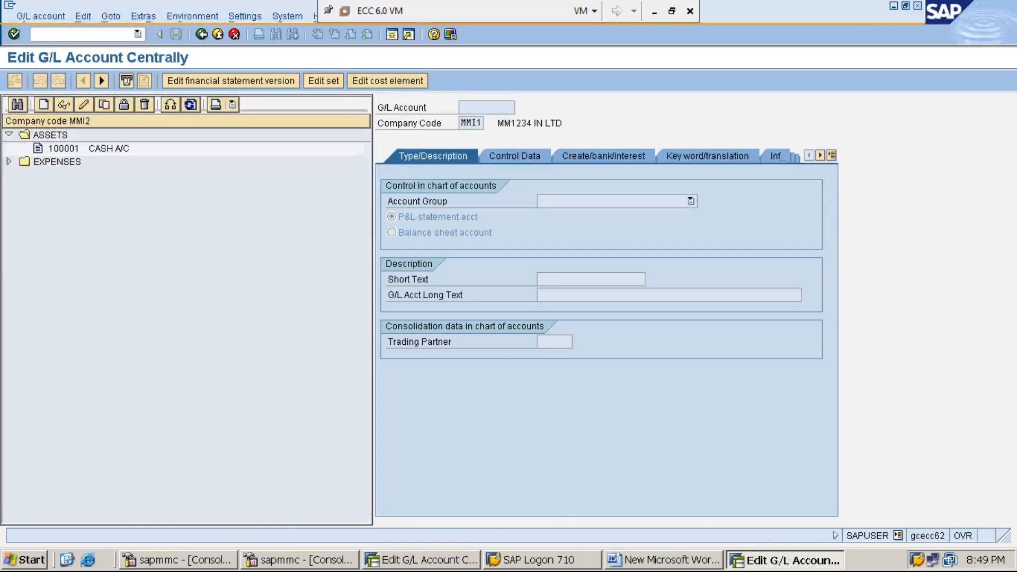
Expand the EXPENSES group in the G/L account tree of company code MMI2
left_click(9, 162)
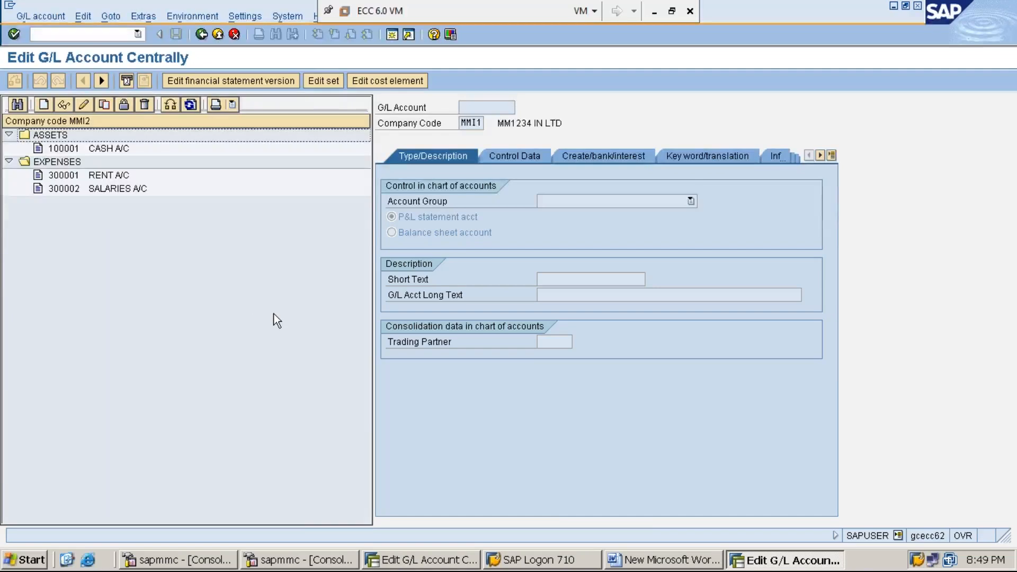
Switch to the Word document and, one blank line below STEP:2, write "MMI1 – IS AN EXISTING COMPANY CODE"
left_click(666, 562)
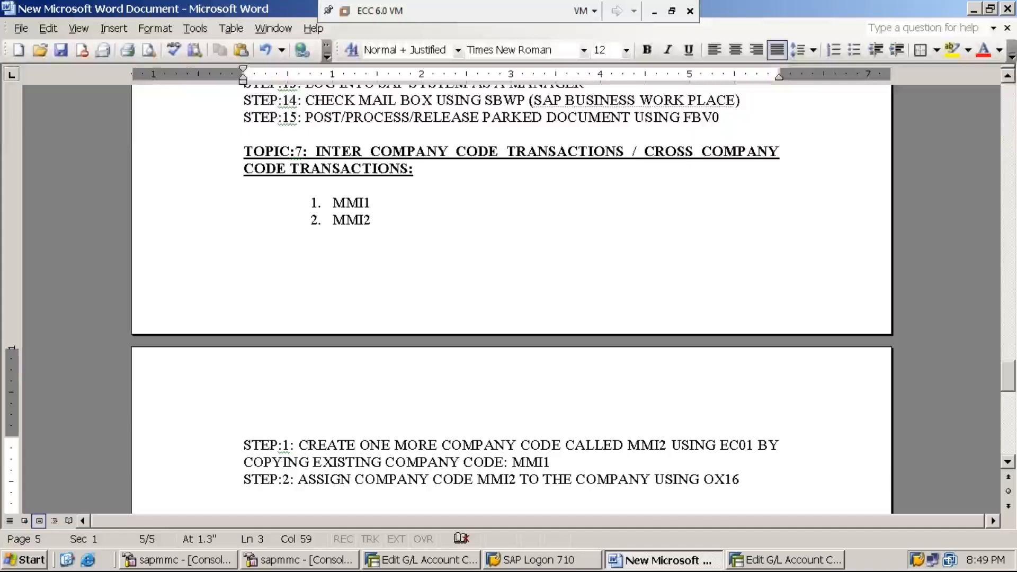
key("Return")
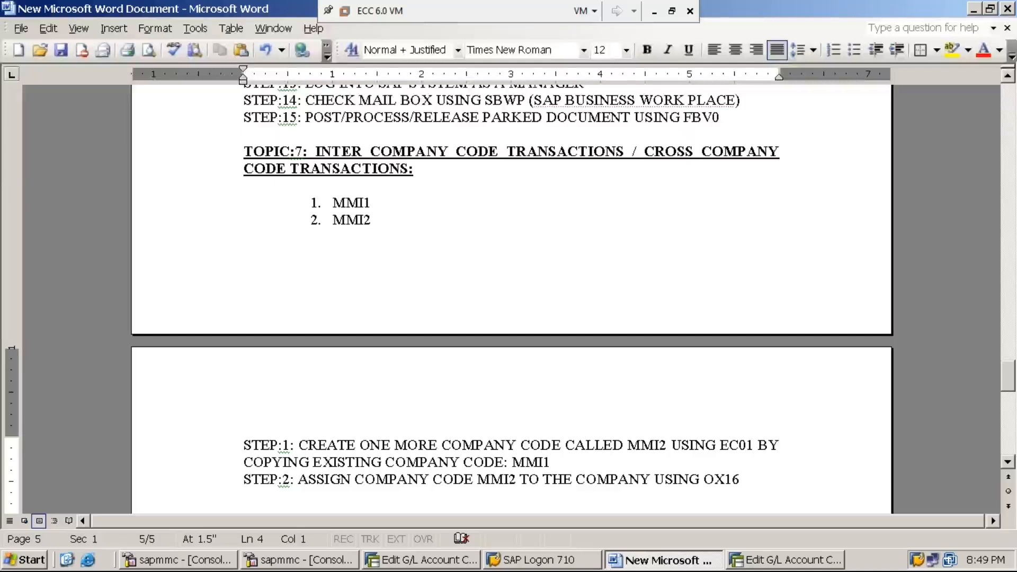
left_click(1008, 465)
left_click(1009, 465)
left_click(1009, 465)
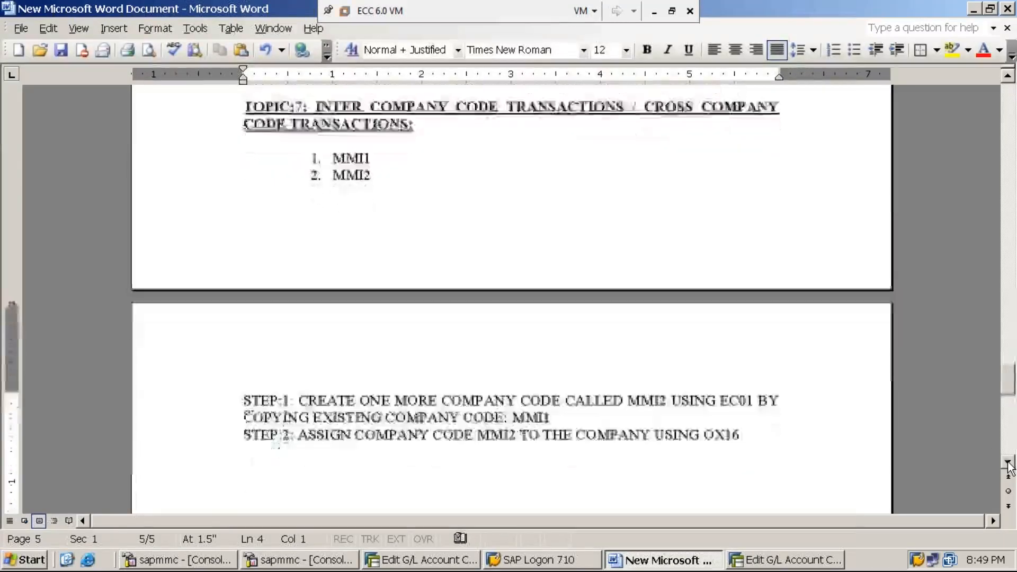
key("Return")
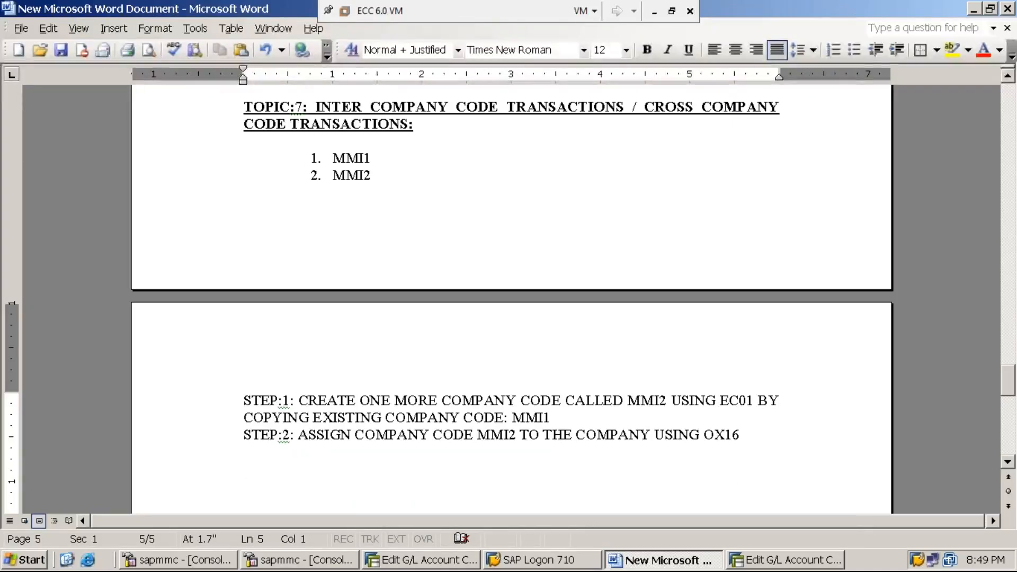
type("MMI1 - ")
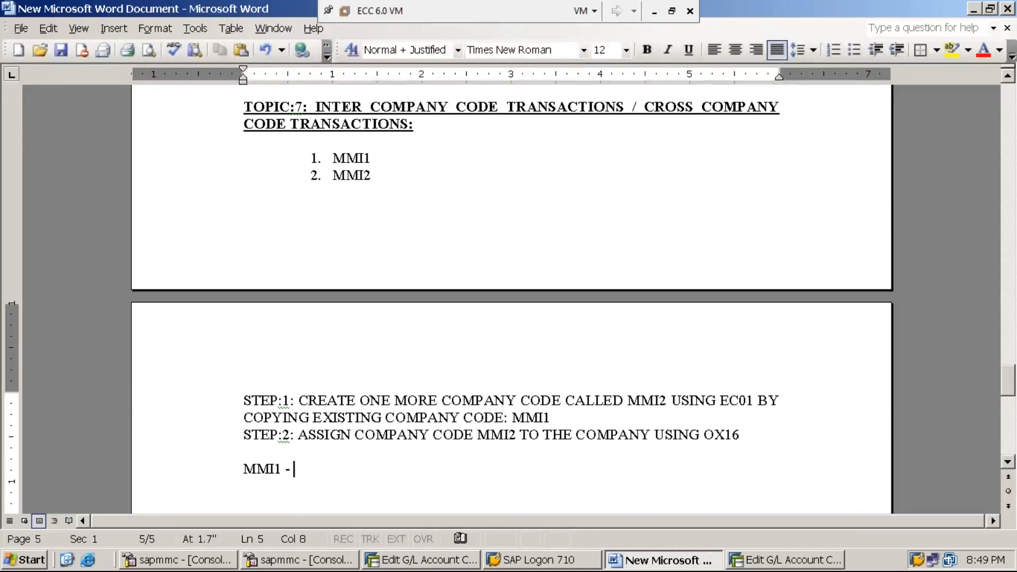
type("IS ")
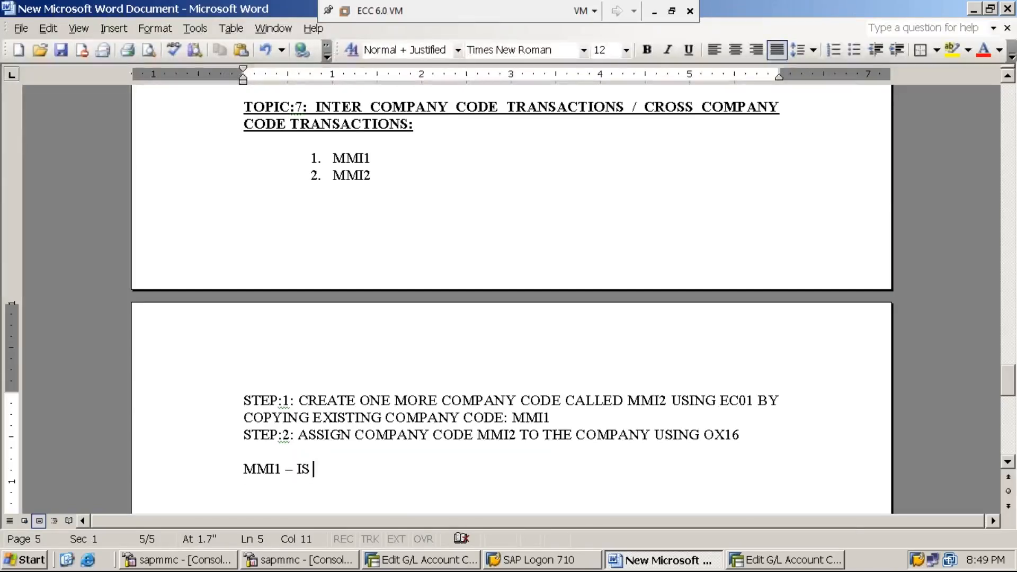
type("AN EXIST")
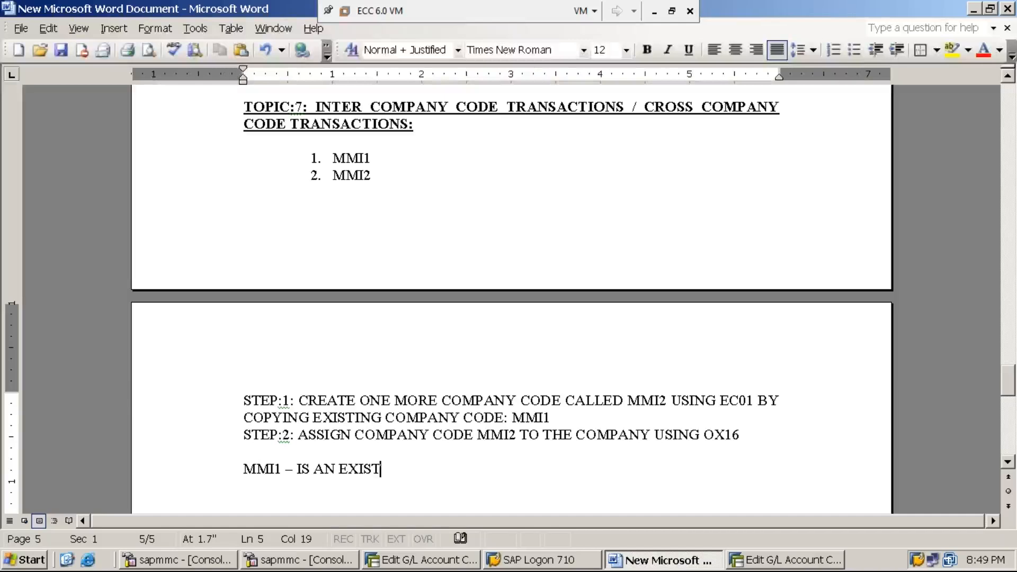
type("ING COMPA")
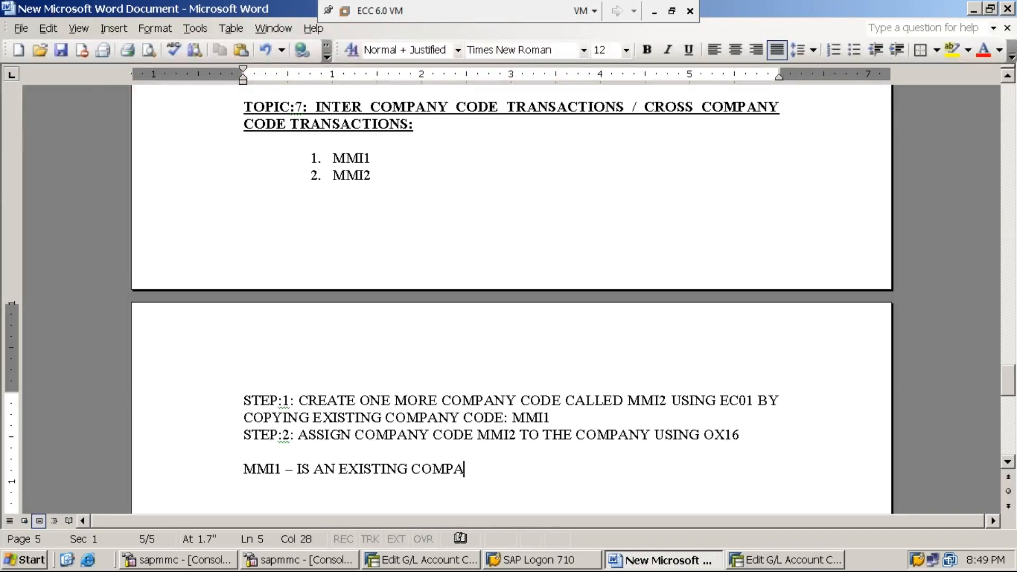
type("NY CODE")
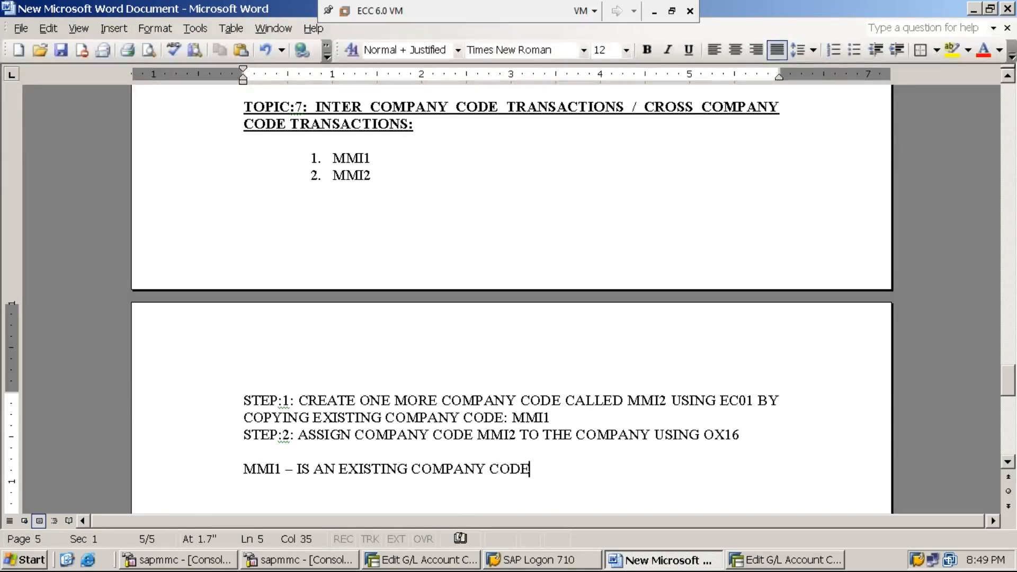
Add the line "MMI2 – IS A NEW COMPANY CODE" directly below the MMI1 line
key("Return")
type("MMI")
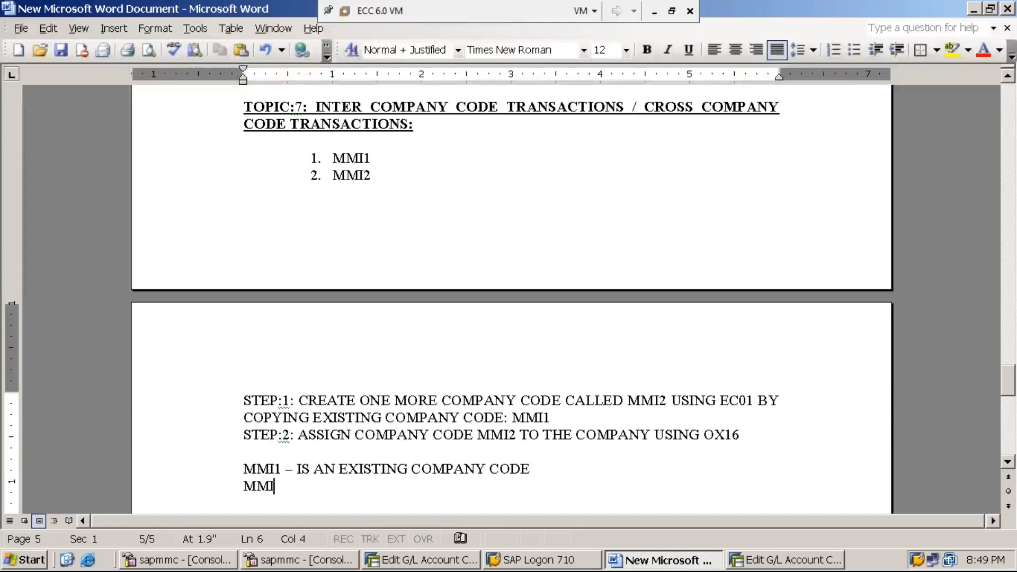
type("2 - ")
type("IS A NEW ")
type("COMPA")
type("NY CODE")
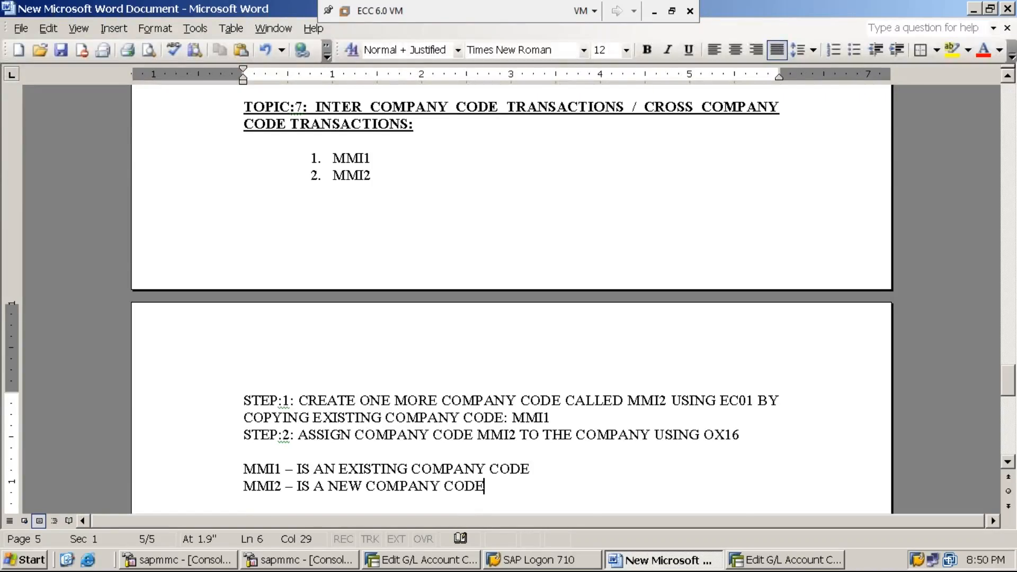
After a blank line, begin a paragraph with "AS THE COMPANY CODE: MMI2 IS A NEW COMPANY CODE ESTABLISHED RECENTLY,"
key("Return")
key("Return")
type("AS ")
type("MMI")
key("BackSpace")
key("BackSpace")
key("BackSpace")
type("TH")
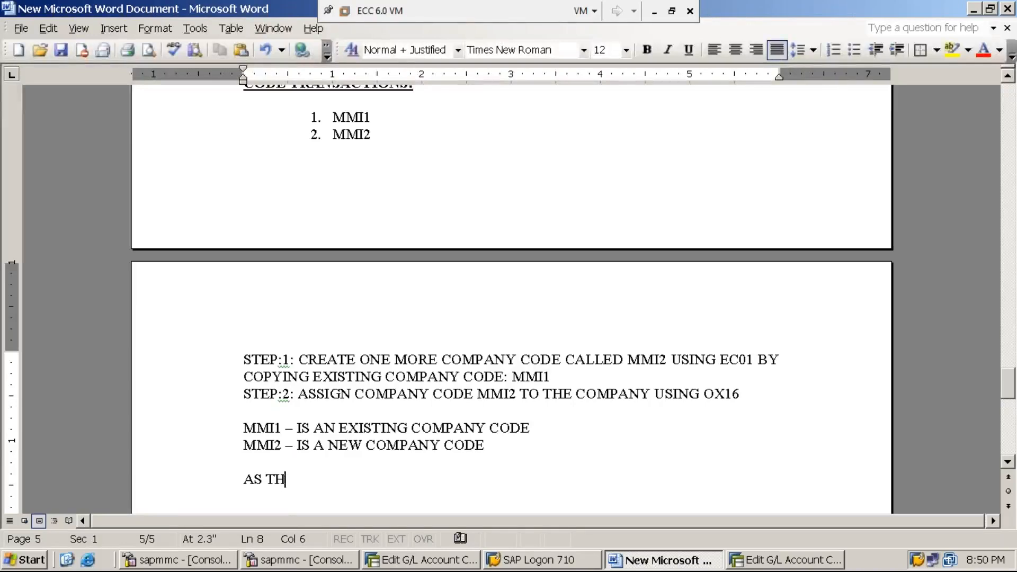
type("E COMPANY COD")
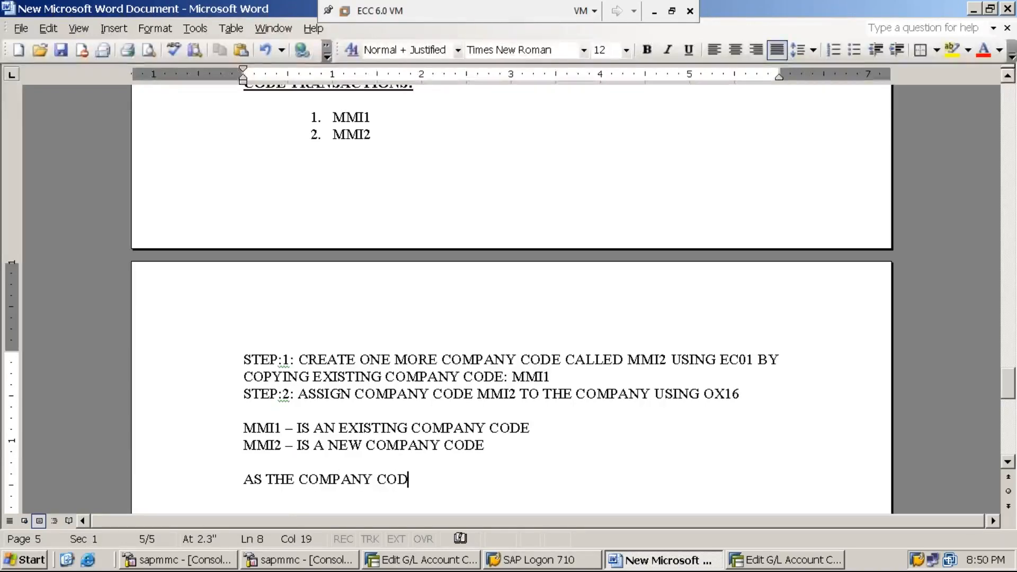
type("E: MMI")
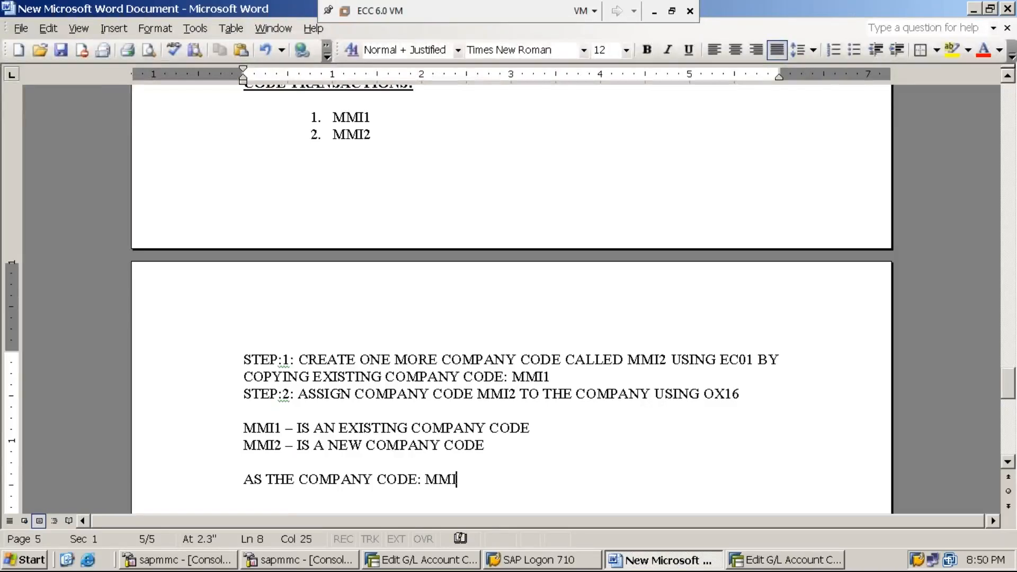
type("2 IS A NEW COMPANY CODE")
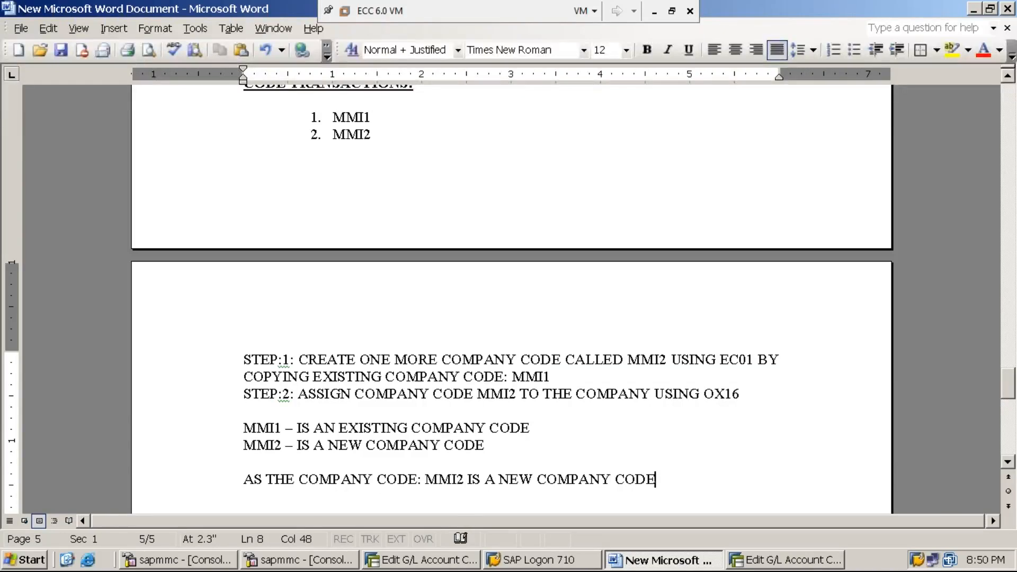
type(" ESTABLISHED RECE")
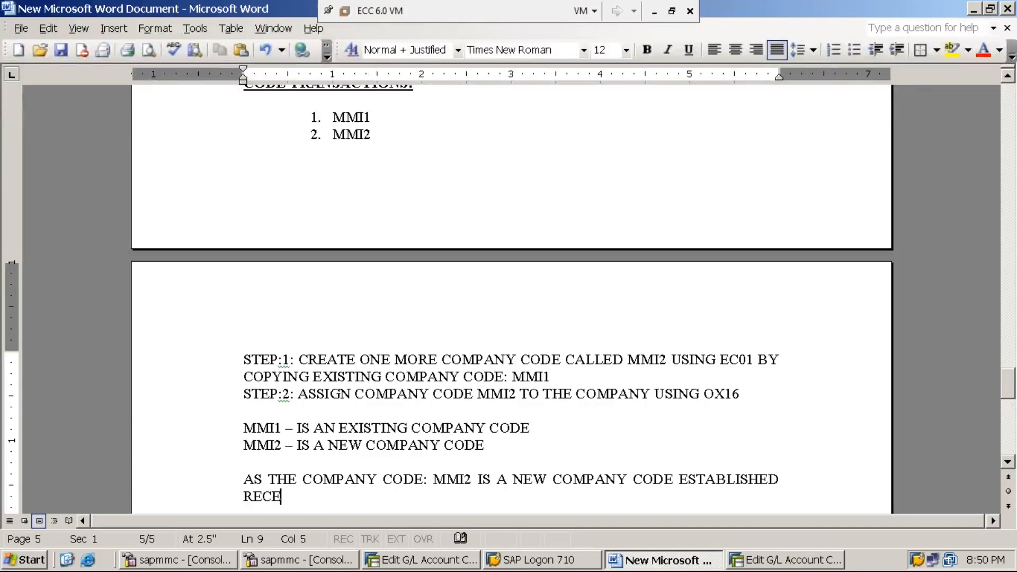
type("NTLY,")
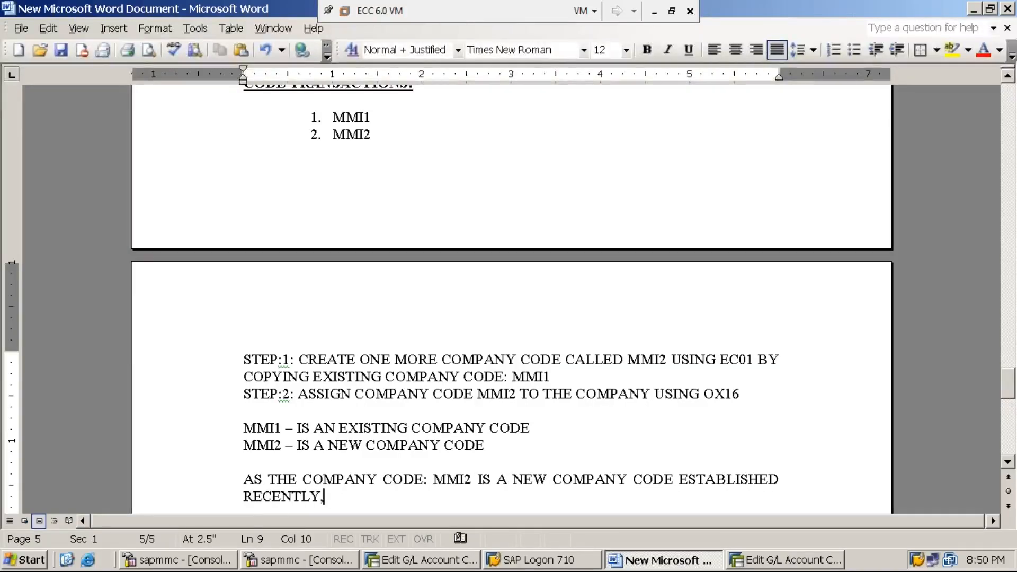
Complete the sentence with "IT IS TAKING HELP FROM THE EXISTING COMPANY CODE: MMI1 FOR ITS PAYMENTS / TO MEET ITS EXPENSES."
type(" IT IS TAKING HELP FROM THE EX")
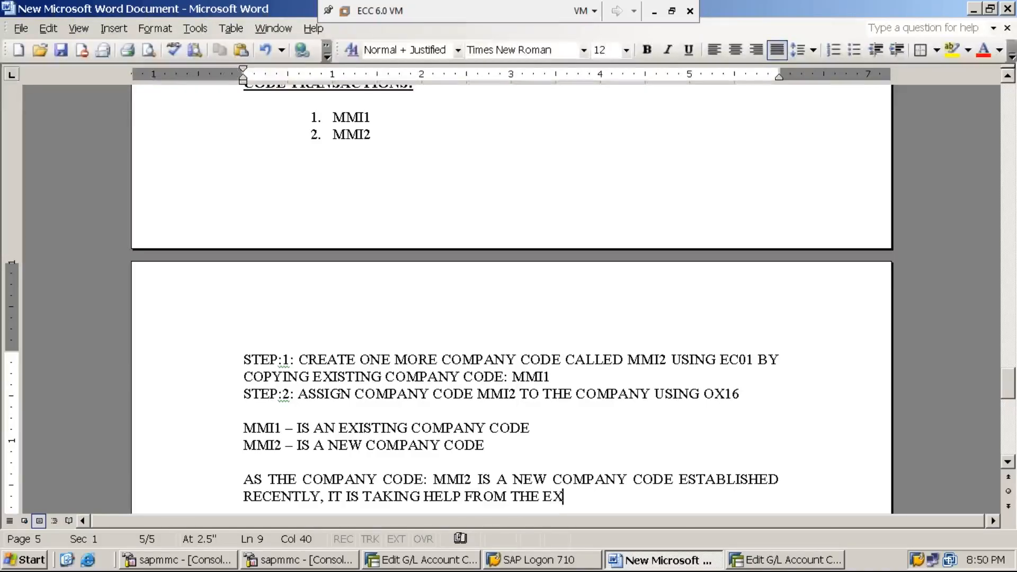
type("ISTING CO")
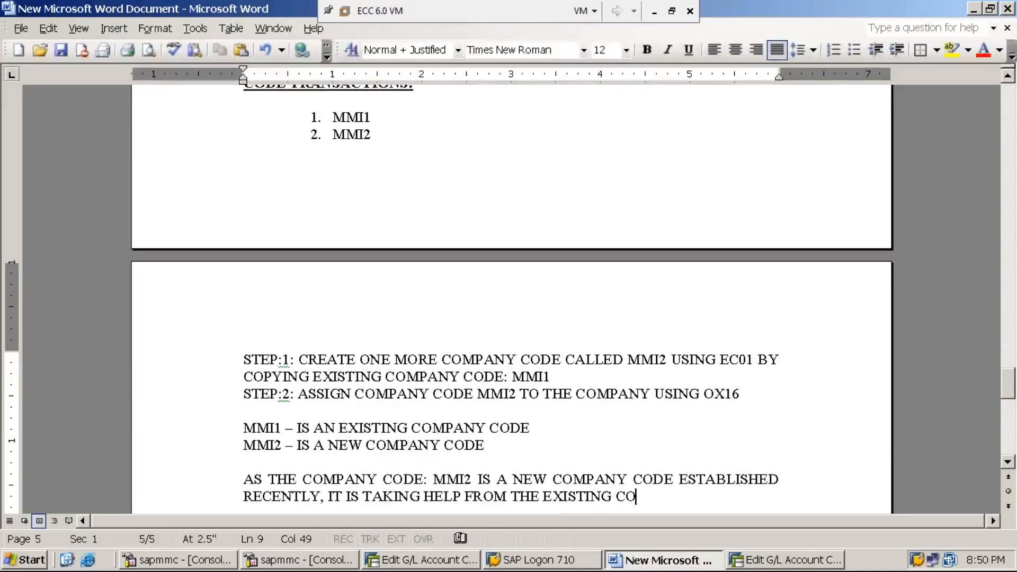
type("MPANY")
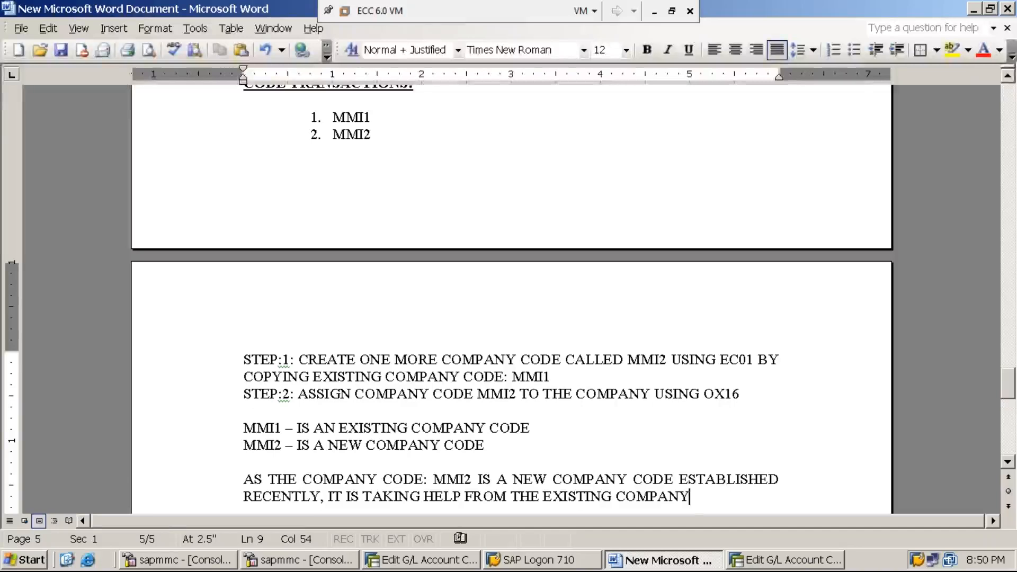
type(" CODE: MMI")
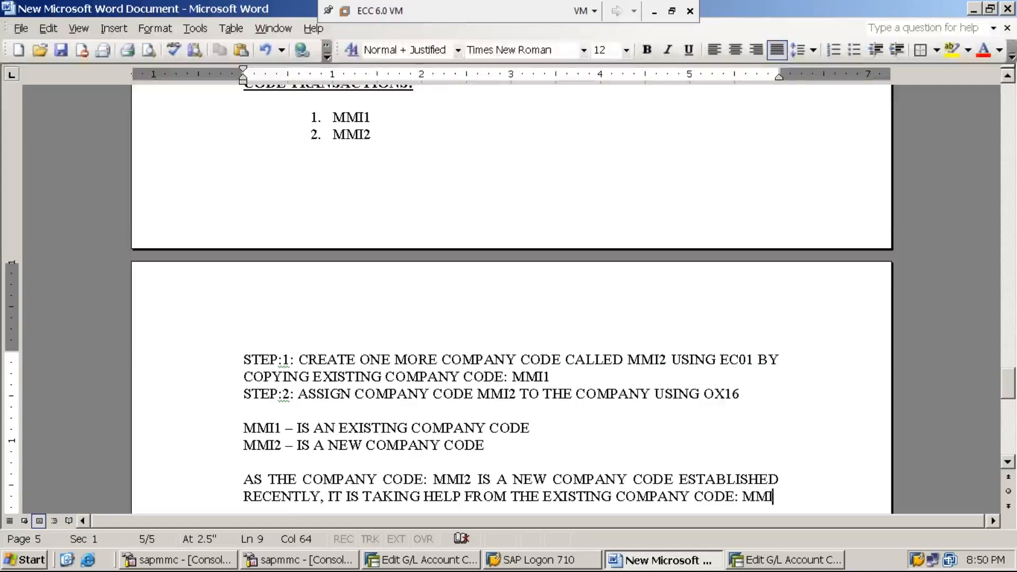
type("1 ")
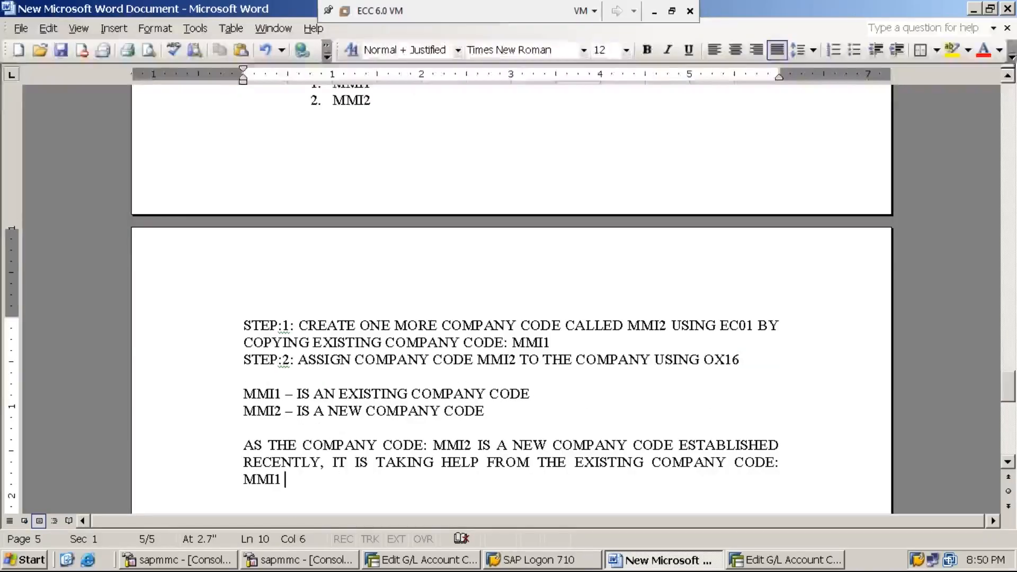
type("FOR ITS ")
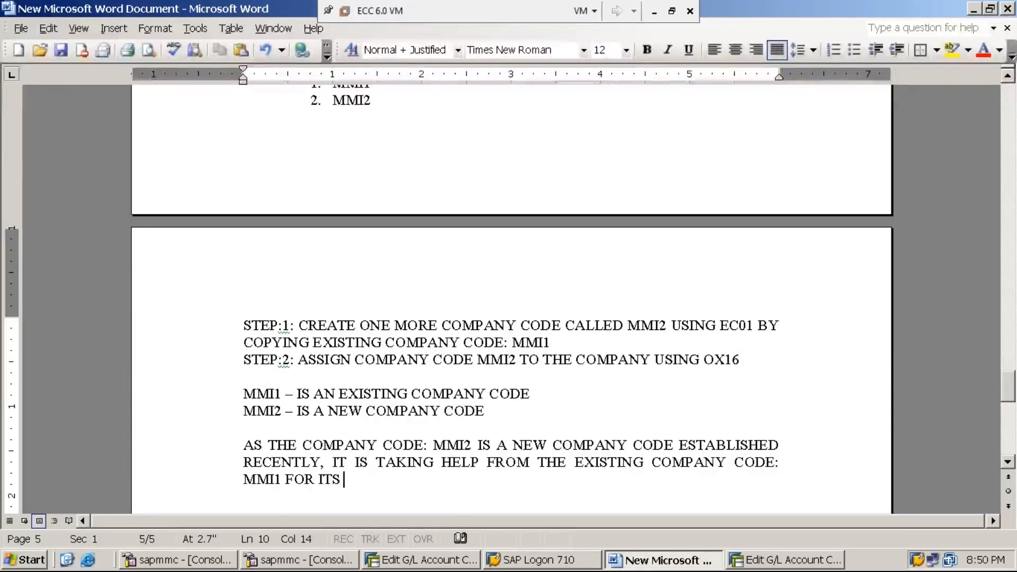
type("PAYMENTS")
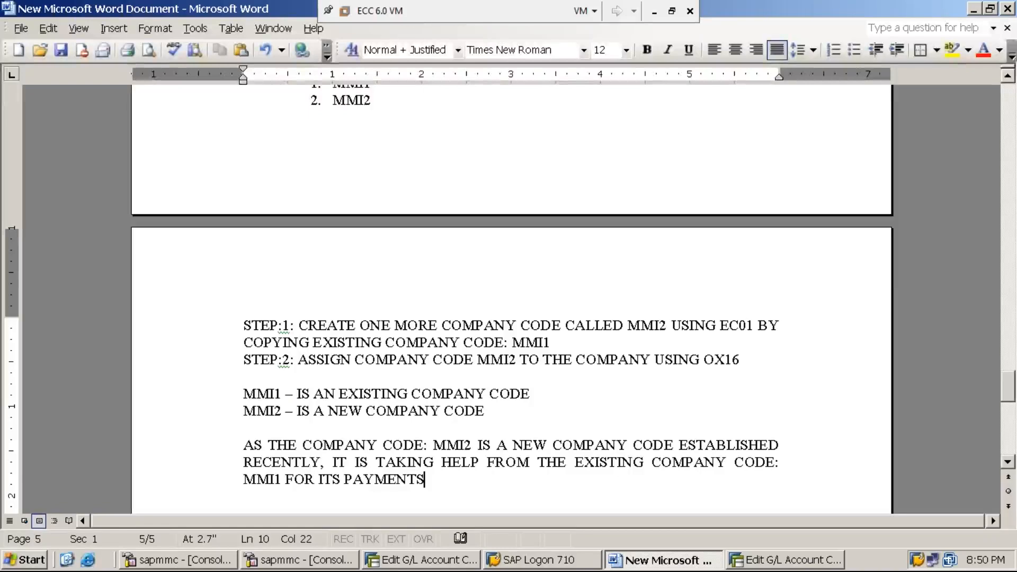
type(" / EX")
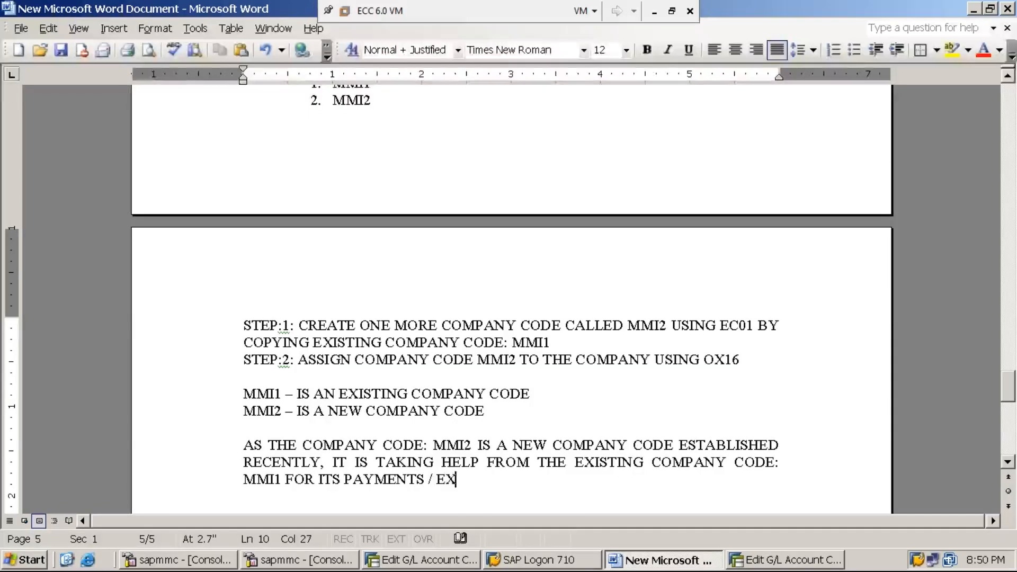
key("BackSpace")
key("BackSpace")
type("TO MEET ITS EXPENSES")
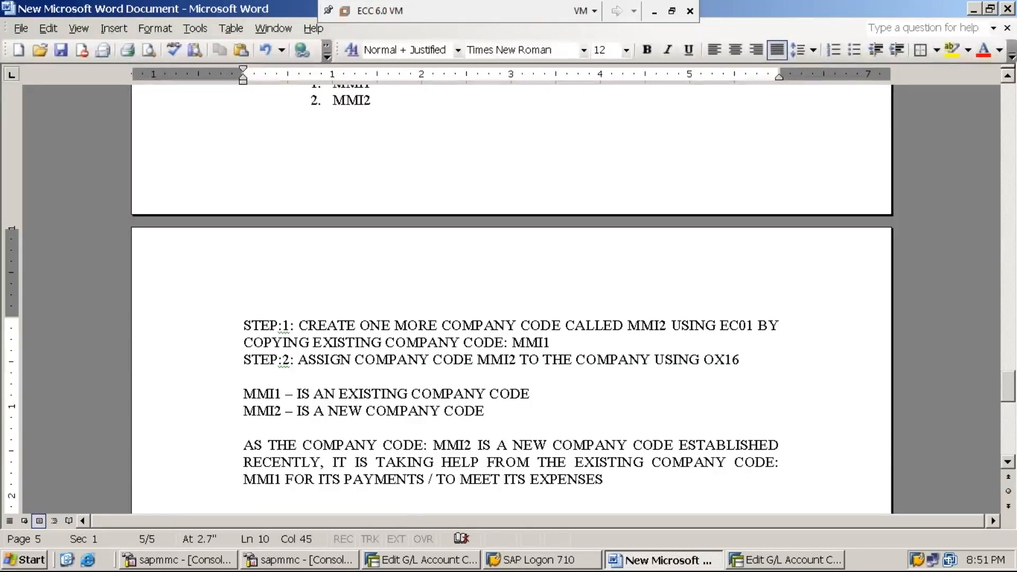
type(".")
Leave a blank line and begin a new paragraph with "LATER ON (i.e., IN FUTURE)"
key("Return")
key("Return")
type("LATER ON ")
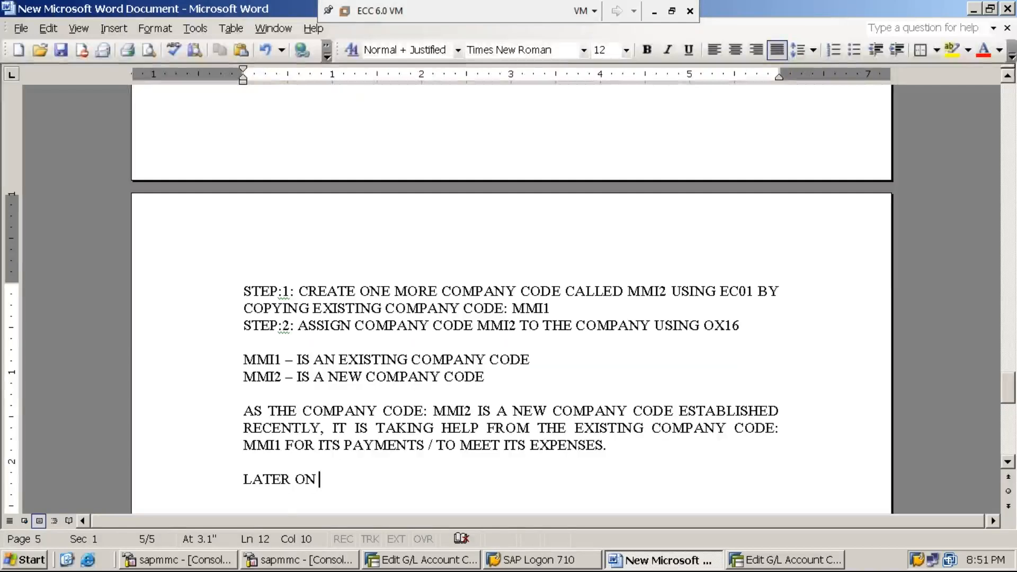
type("(")
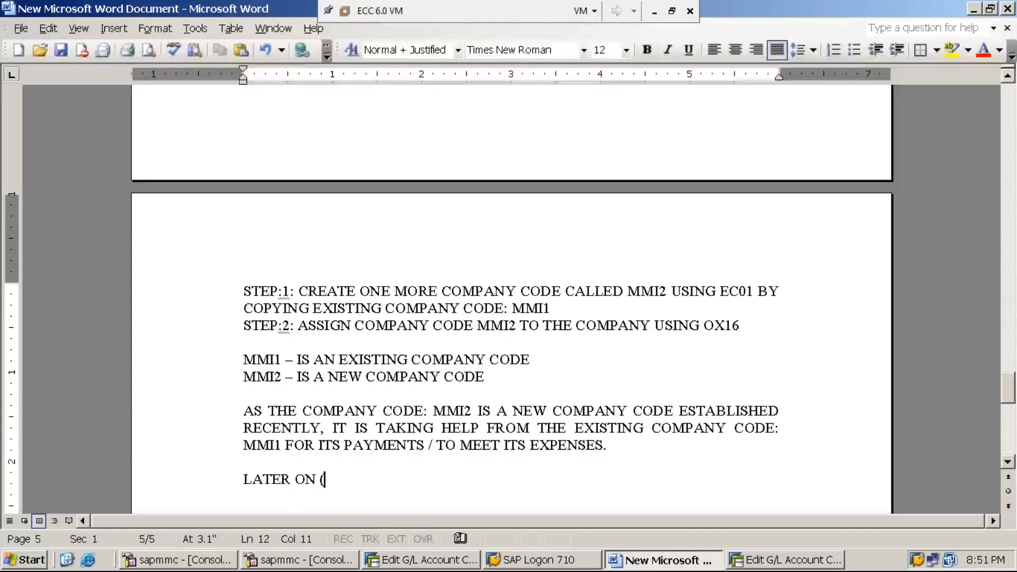
type("i.e. , IN FUTURE)")
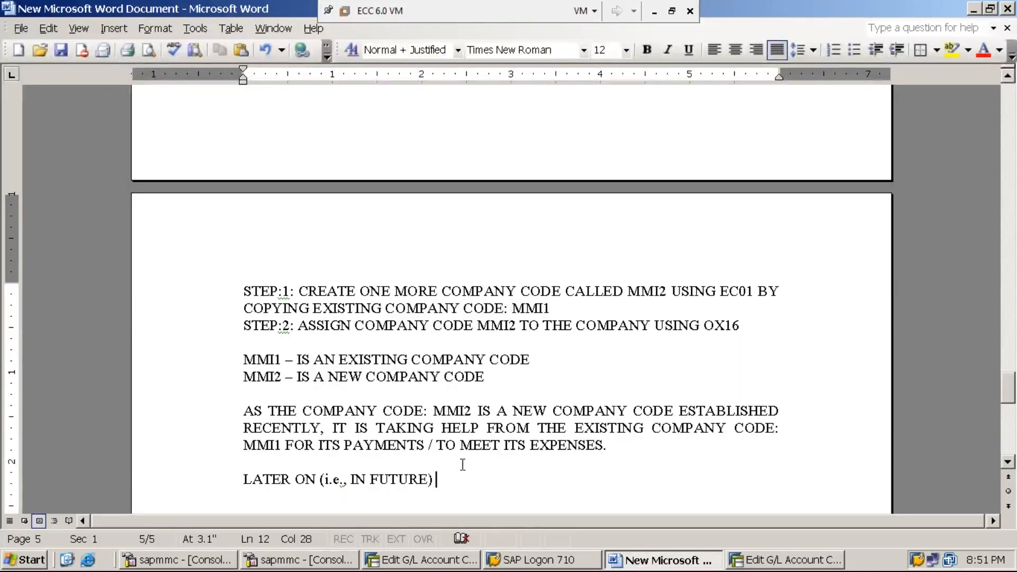
Insert a new paragraph between the expenses paragraph and the "LATER ON" line, beginning with "FOR EXAMPLE CC:MMI2"
left_click(618, 447)
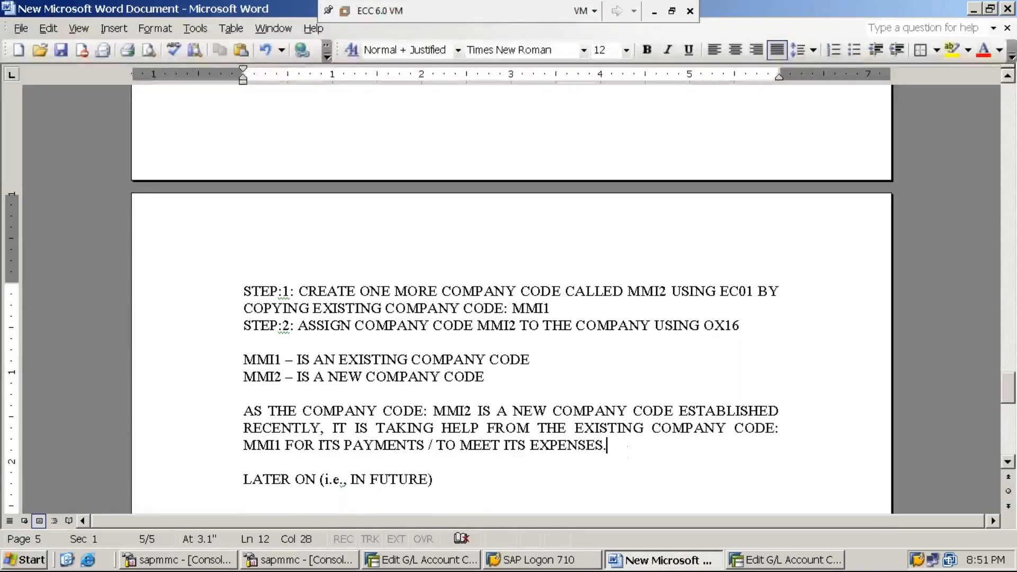
key("Return")
key("Return")
type("FOR")
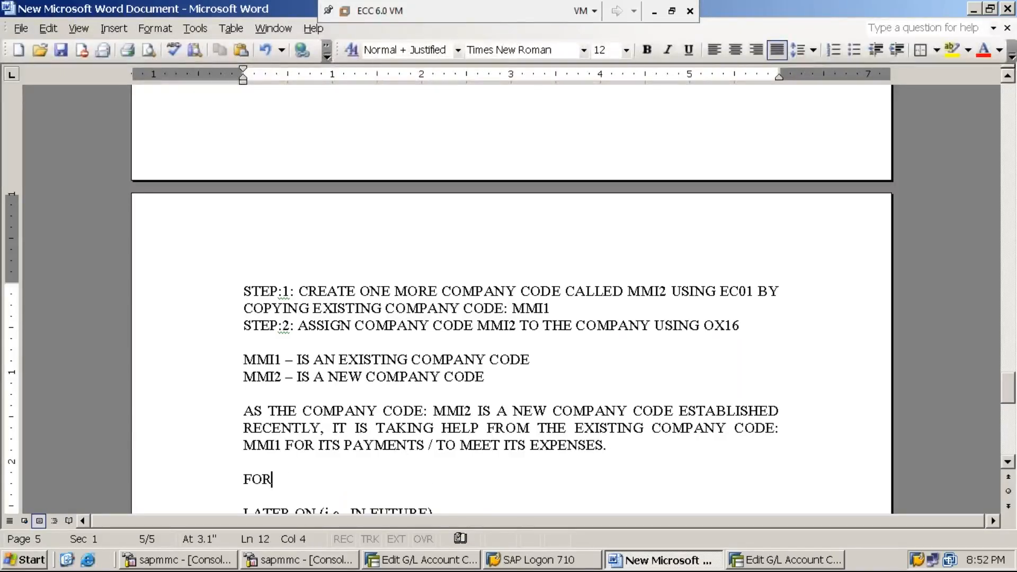
type(" EXAMPLE ")
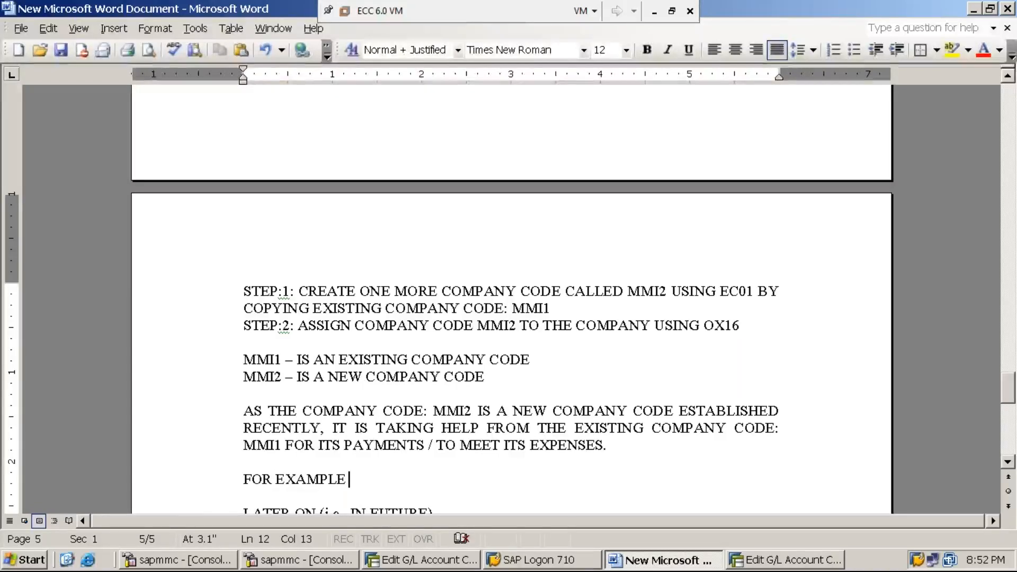
type("MMI2")
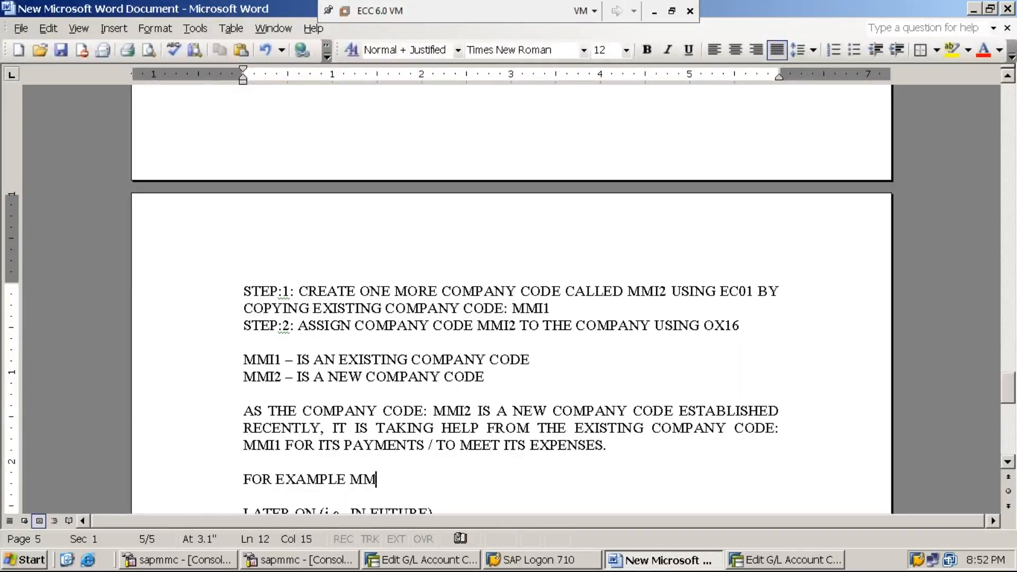
key("BackSpace")
key("BackSpace")
key("BackSpace")
key("BackSpace")
type("CO:MMI2")
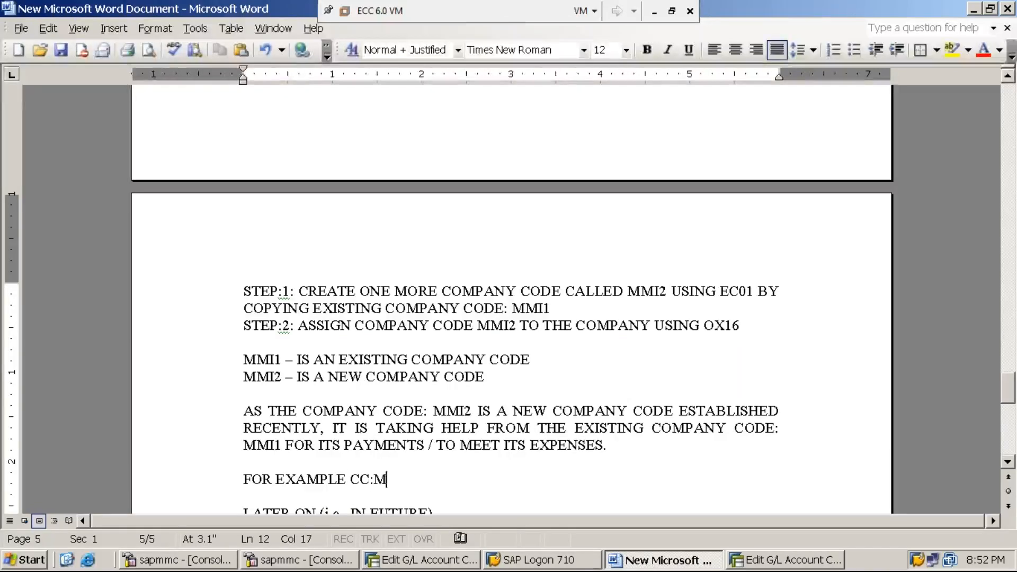
Continue the example sentence with "HAS REQUESTED CC:MMI1 TO PAY ITS RENT"
type("HA")
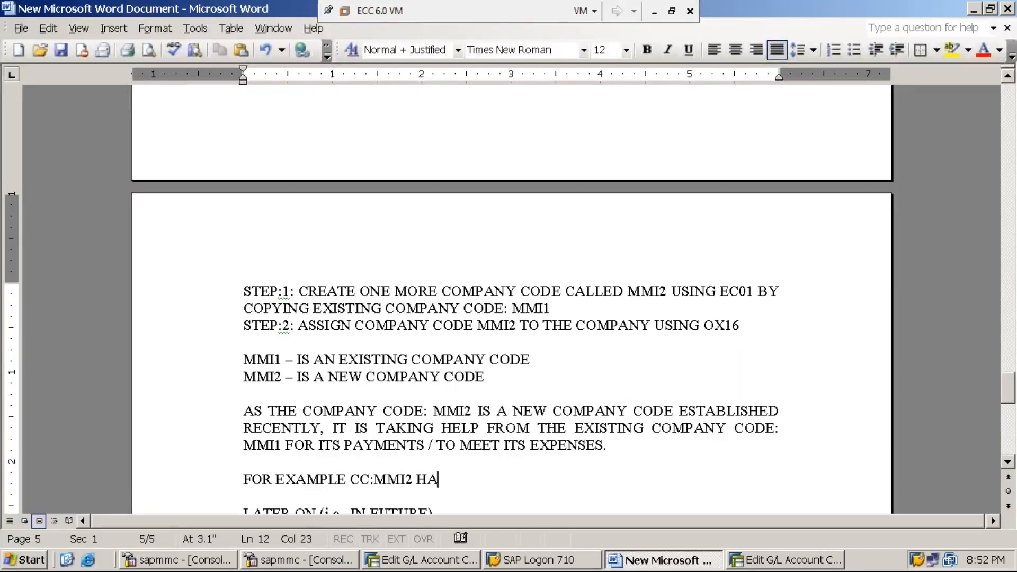
type("S REQUESTED")
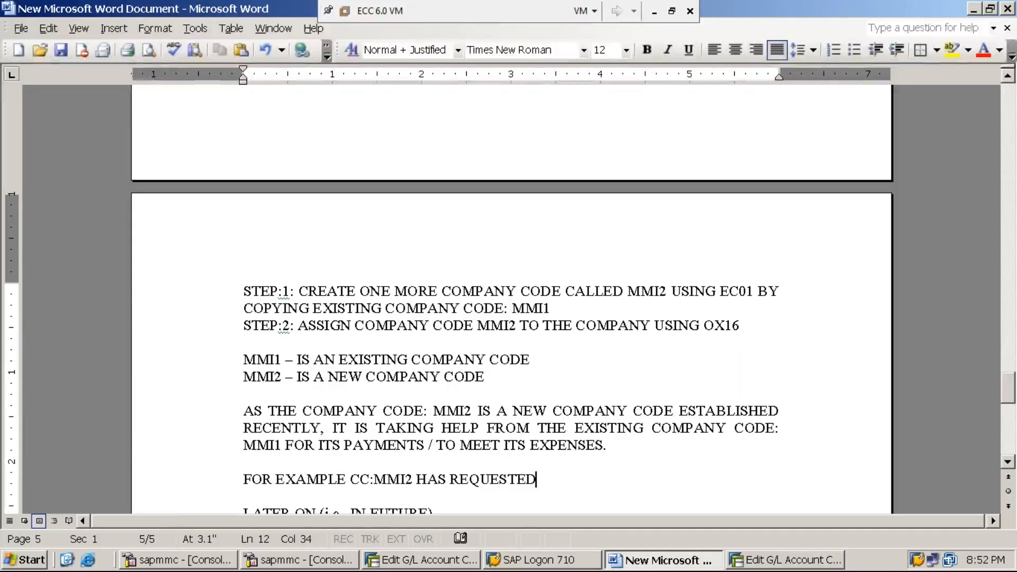
type(" CC:MMI1")
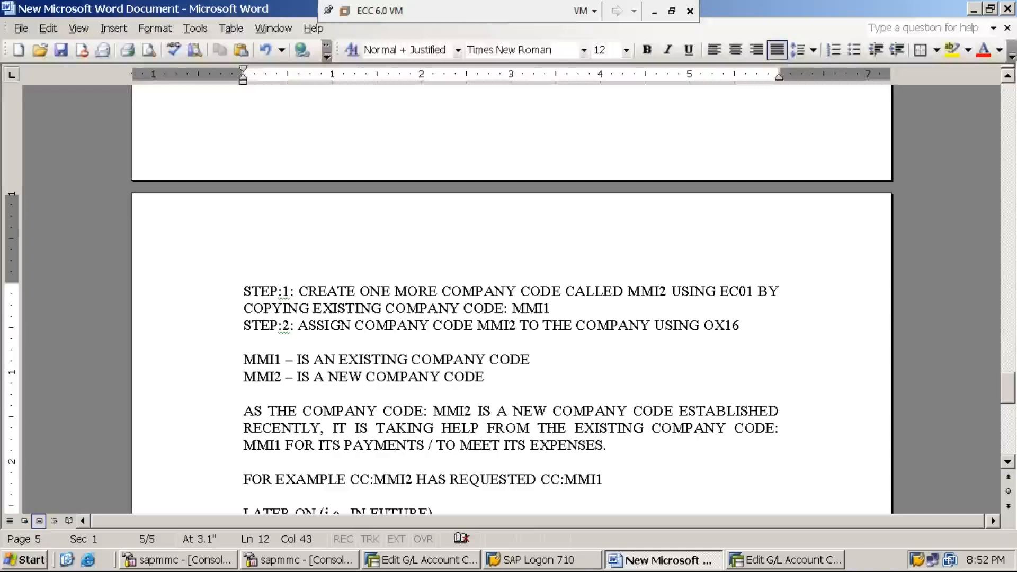
type("TO ")
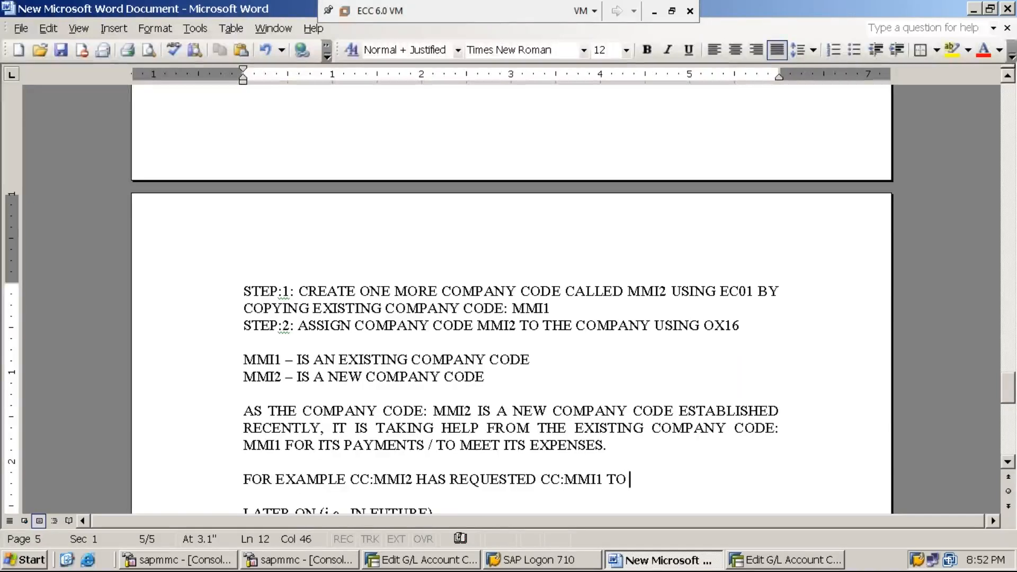
type("PAY ")
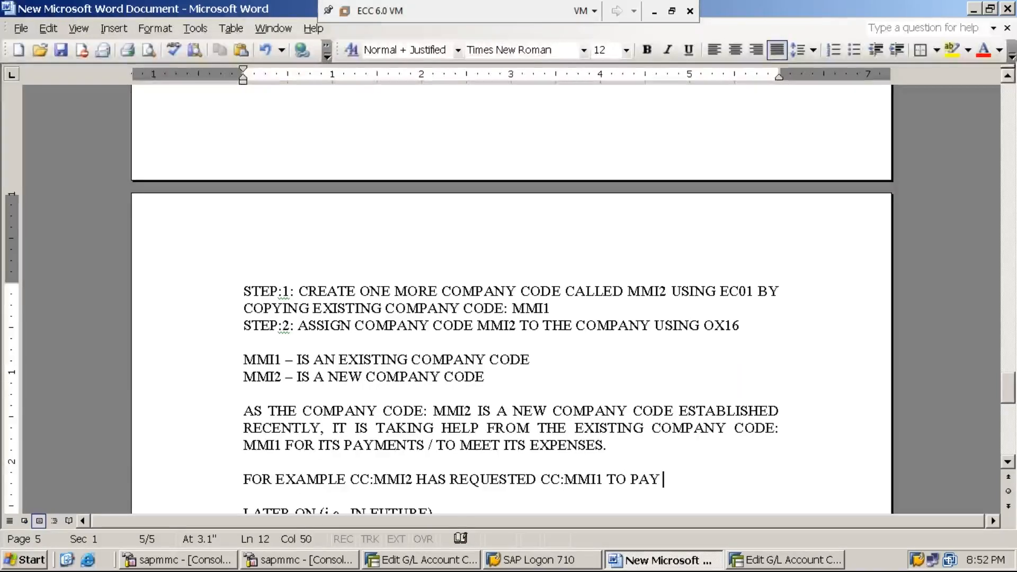
type("ITS ")
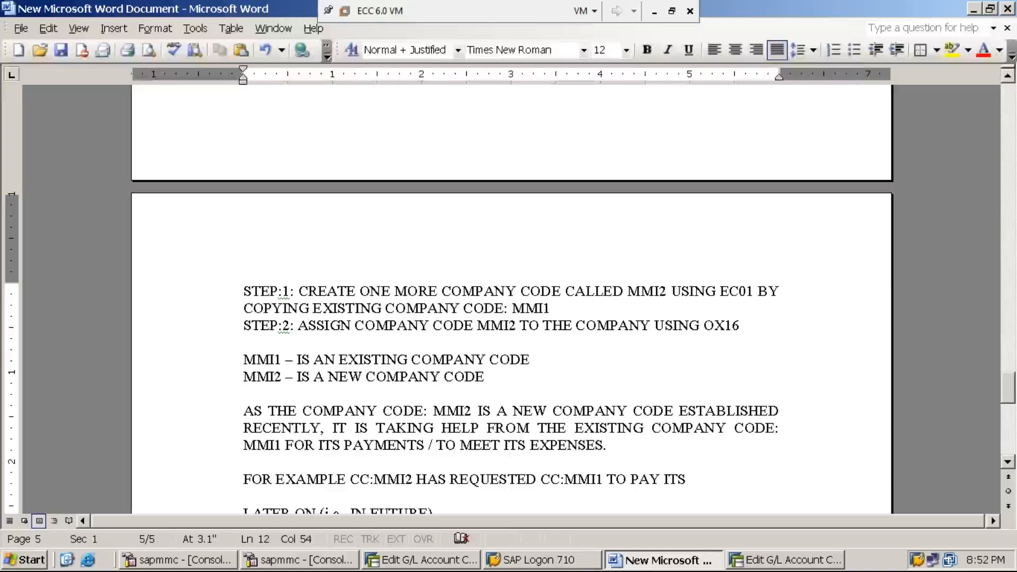
type("RENT")
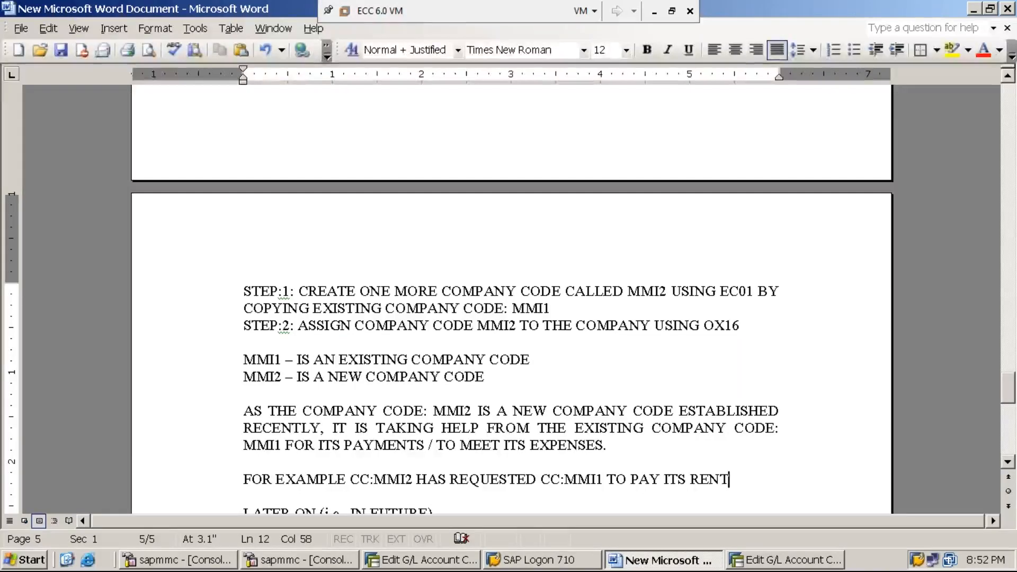
Complete the example sentence with "AND CC:MMI1 HAS ACCEPTEDD THE REQUEST OF CC:MMI2"
type(" AN")
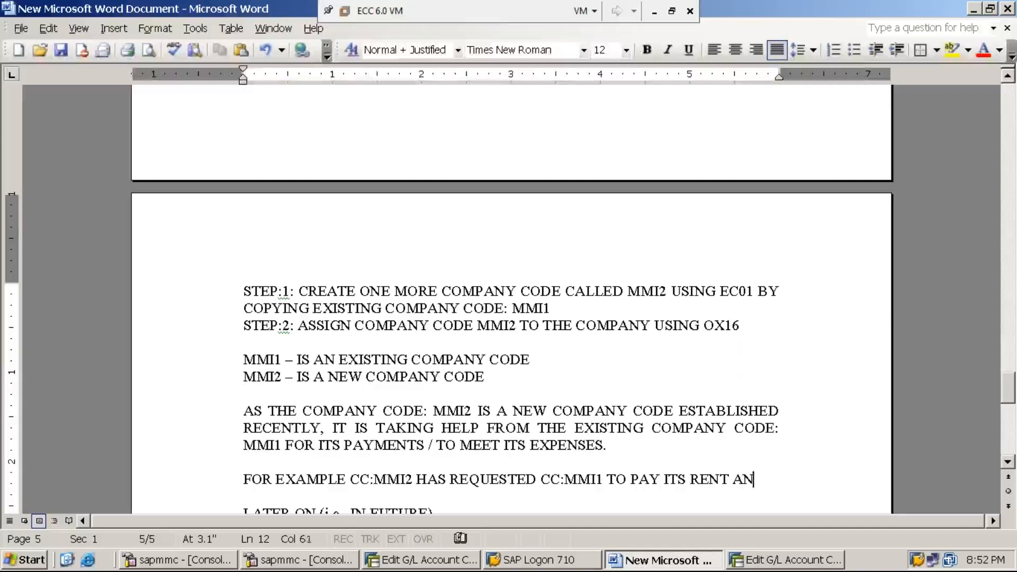
type("D CC:")
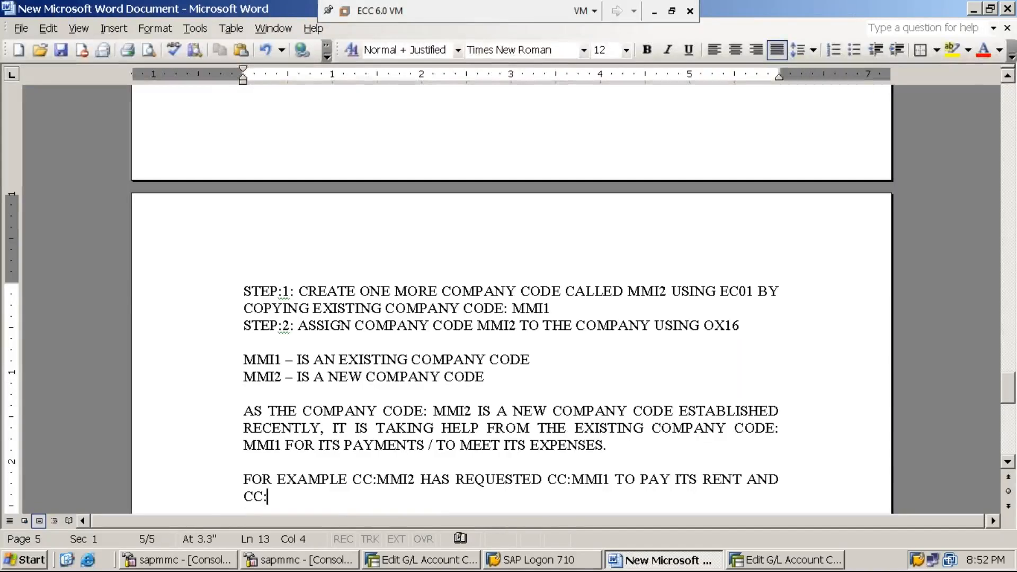
type("MMI1 ")
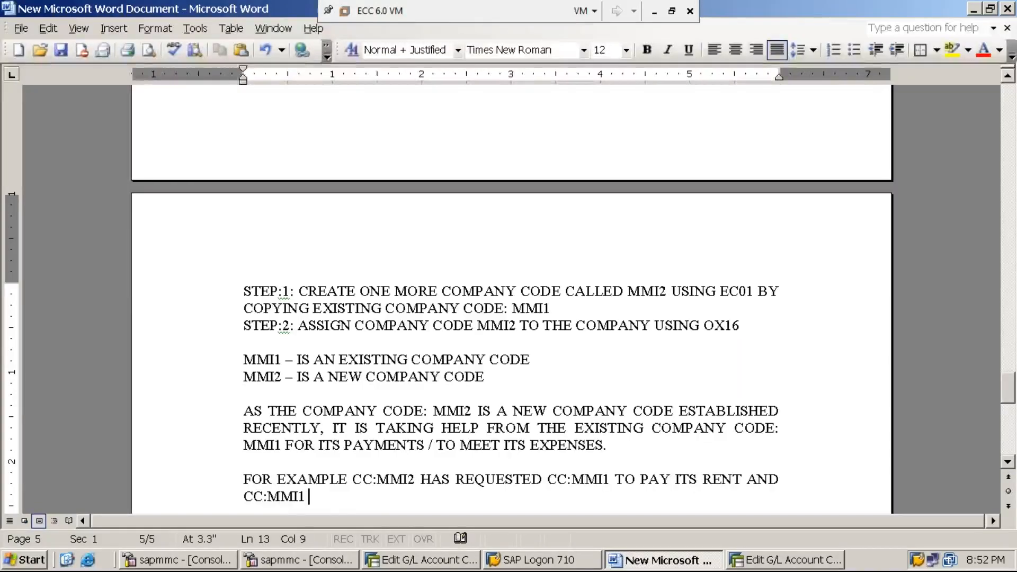
type("HAS ACCE")
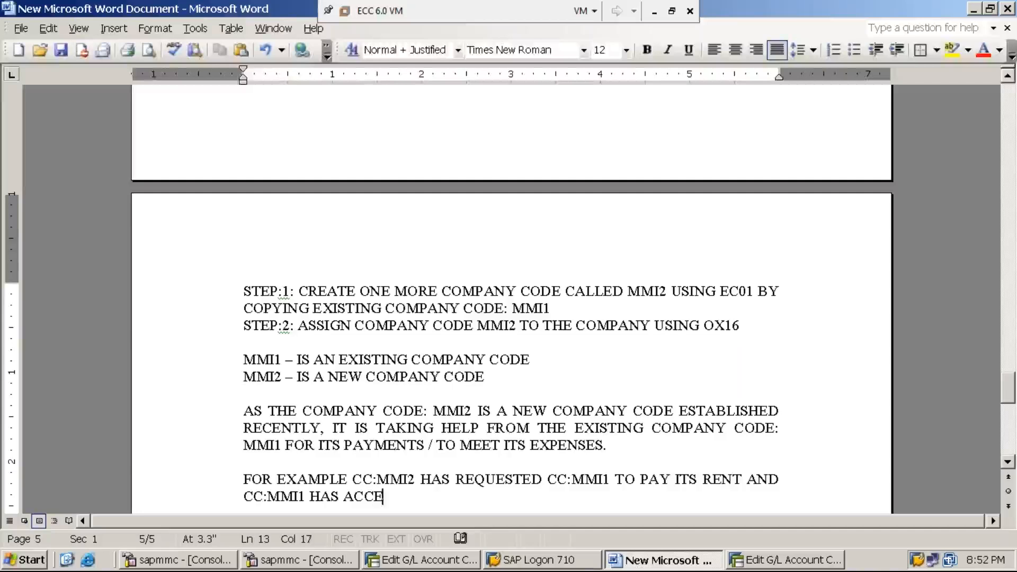
type("PTEDD THE ")
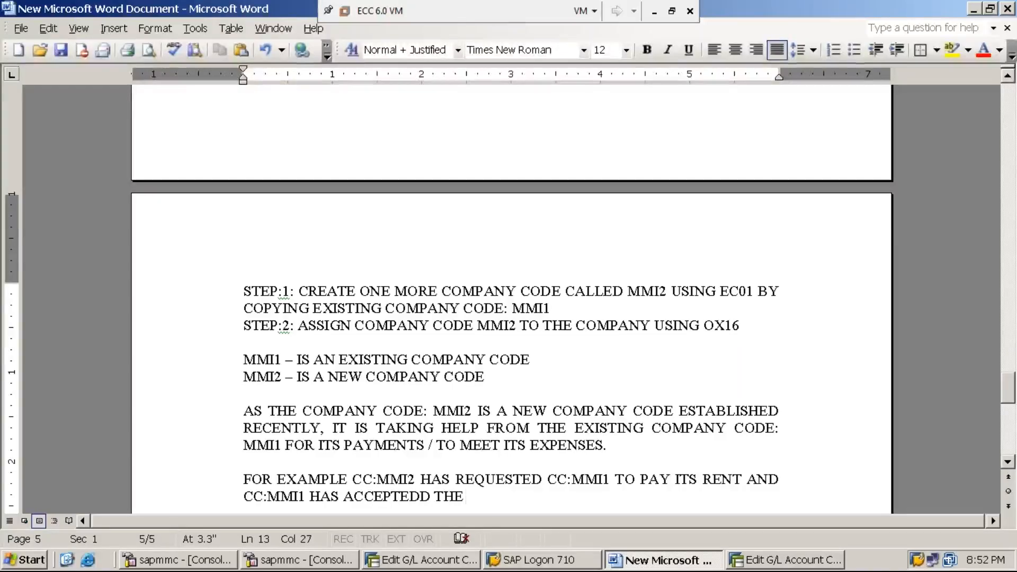
type("REQUEST OF MMI2")
key("BackSpace")
key("BackSpace")
key("BackSpace")
key("BackSpace")
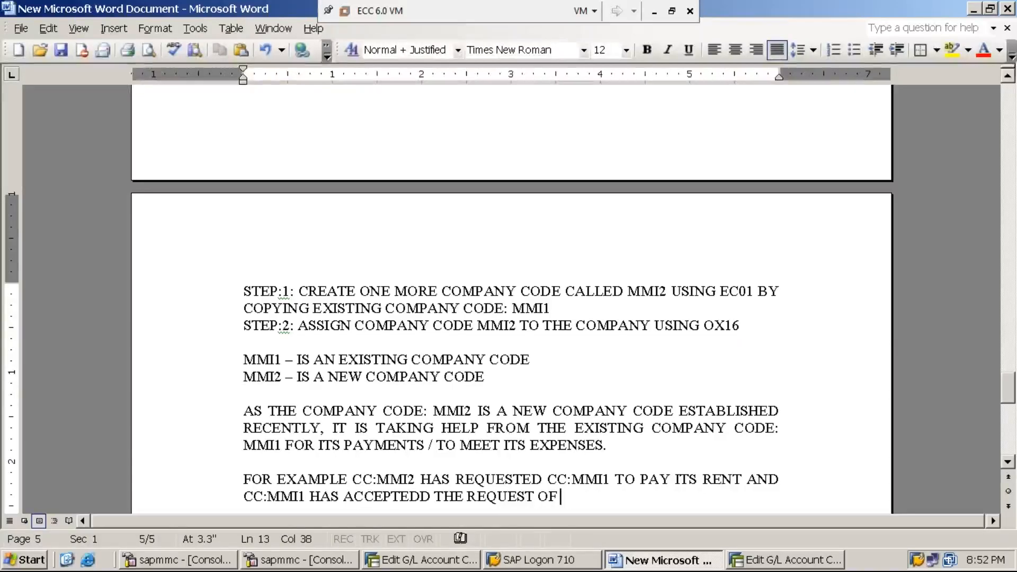
type("CC:MMI2")
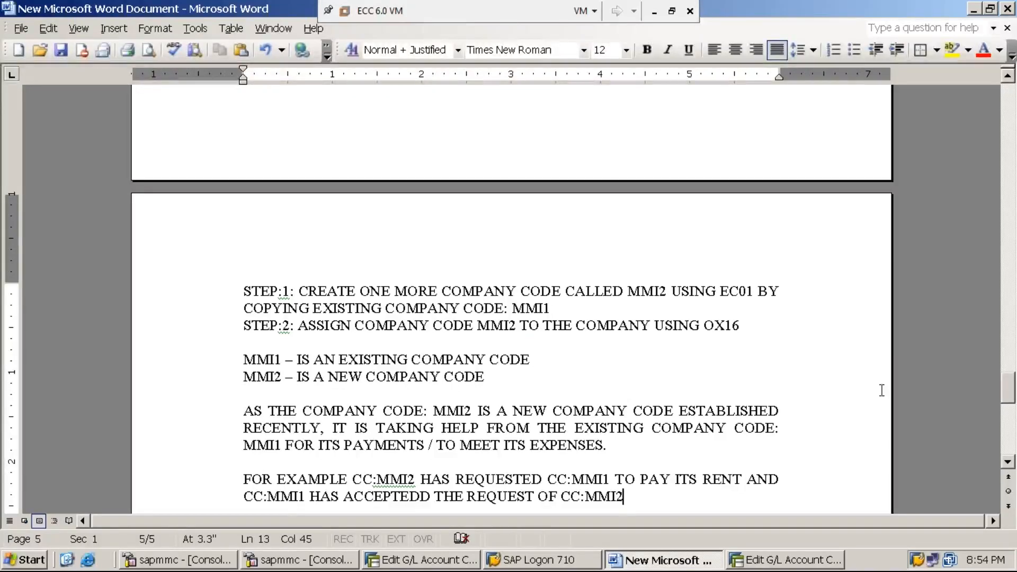
Complete the "LATER ON (i.e., IN FUTURE)" line with "THE CC:MMI2 WILL PAY BACK TO THE CC:MMI1"
left_click(1009, 462)
left_click(1008, 462)
left_click(1008, 462)
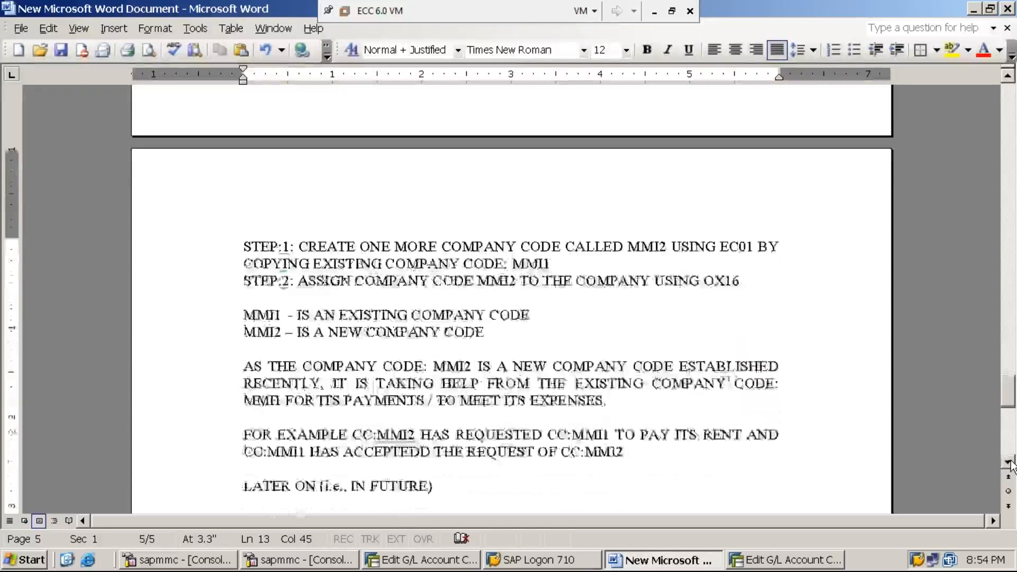
left_click(1008, 462)
left_click(1008, 462)
left_click(454, 457)
type("THE")
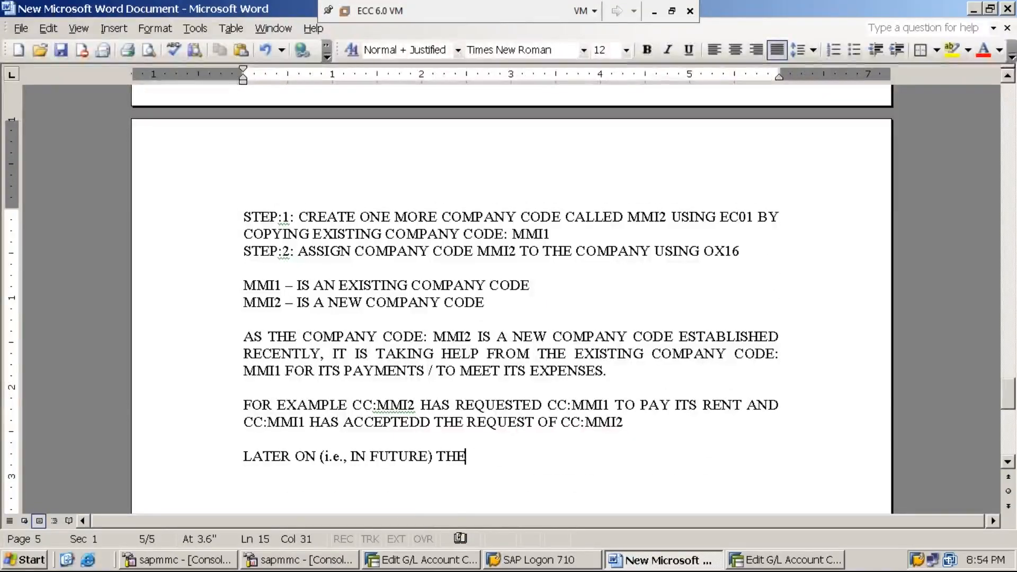
type(" CC:M")
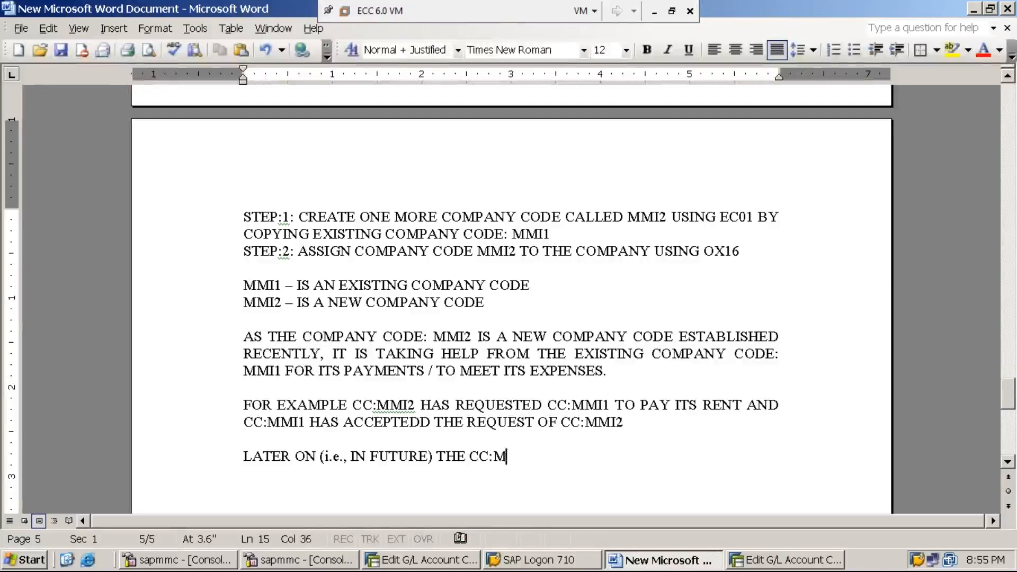
type("MI2 WI")
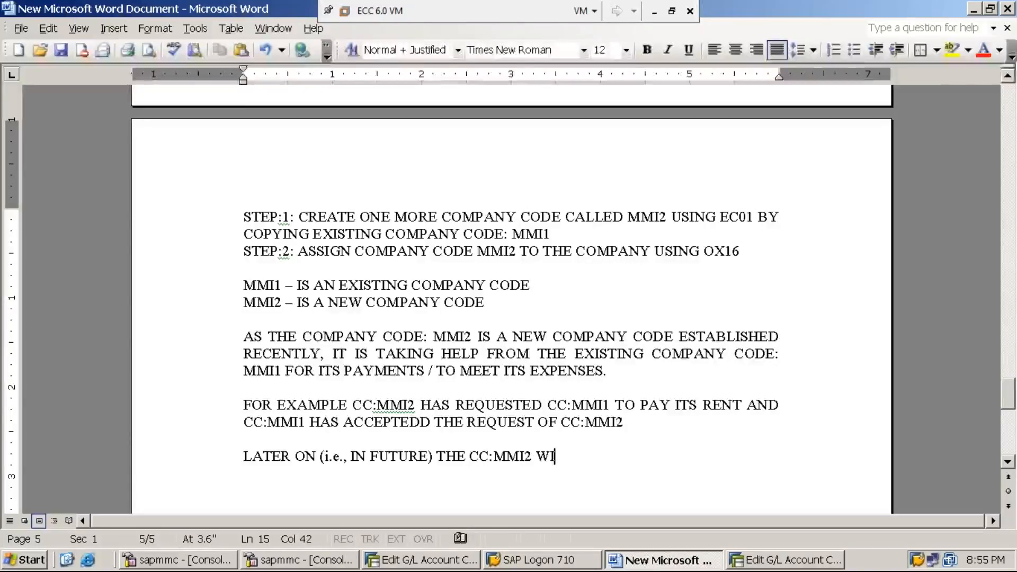
type("LL PAY BAC")
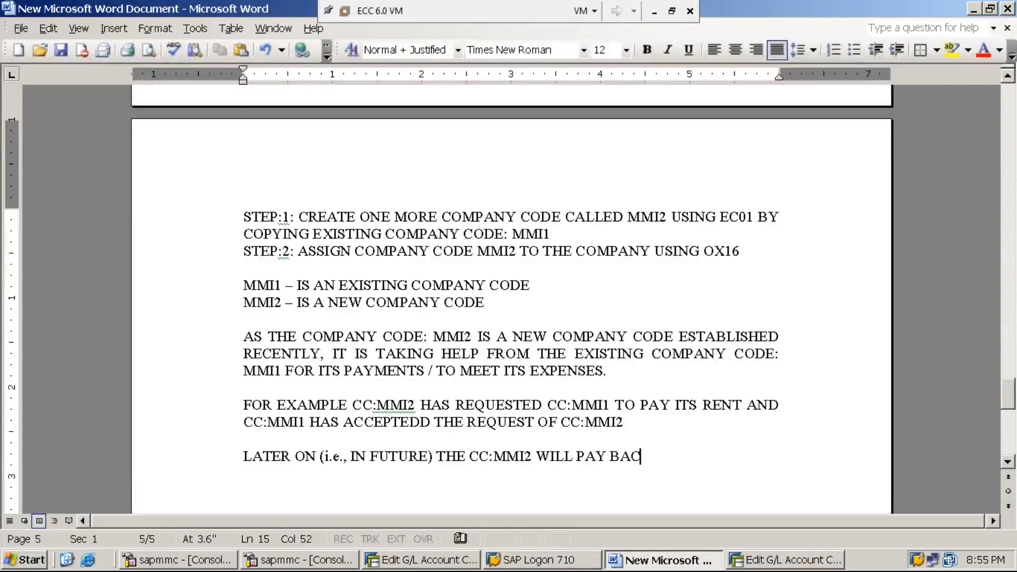
type("K TO THE ")
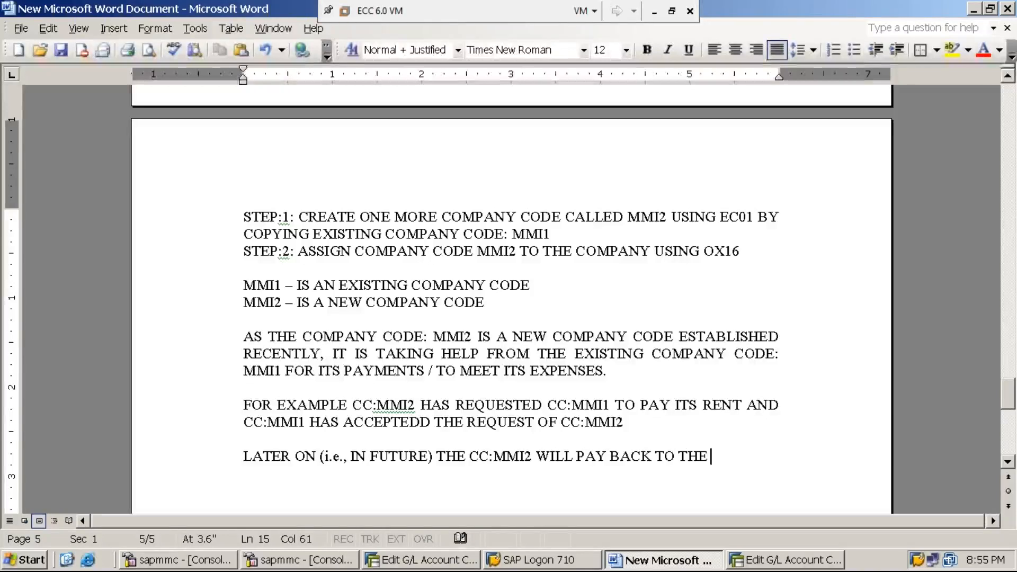
type("CC:MM")
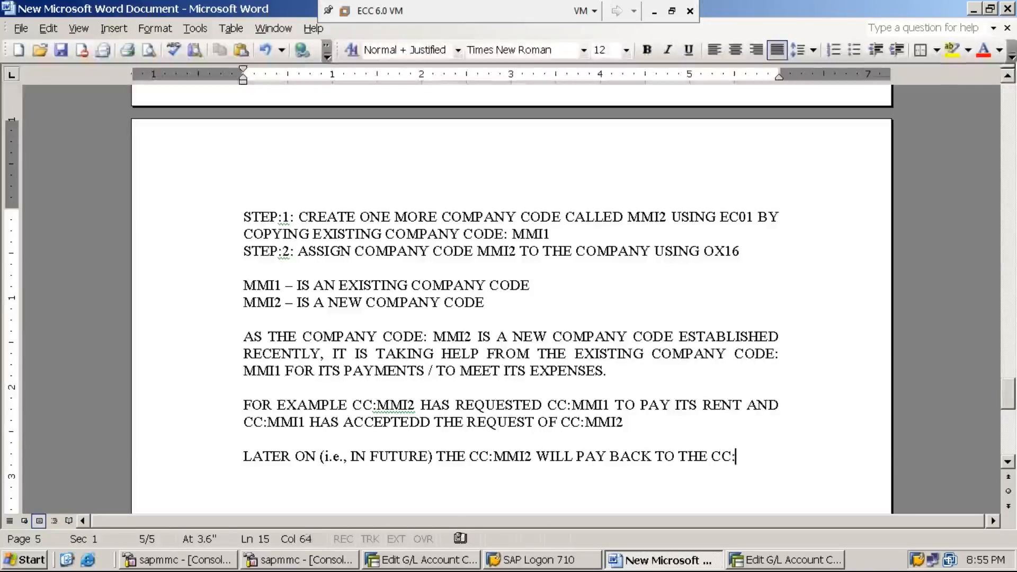
type("I1")
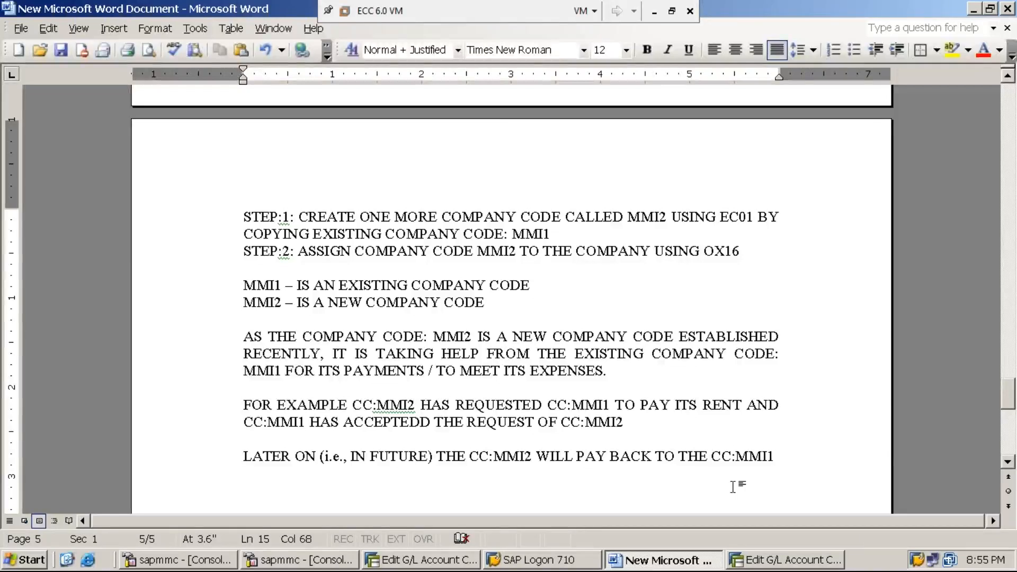
Leave a blank line below the pay-back sentence and start a new line with "* STEP:3:"
key("Return")
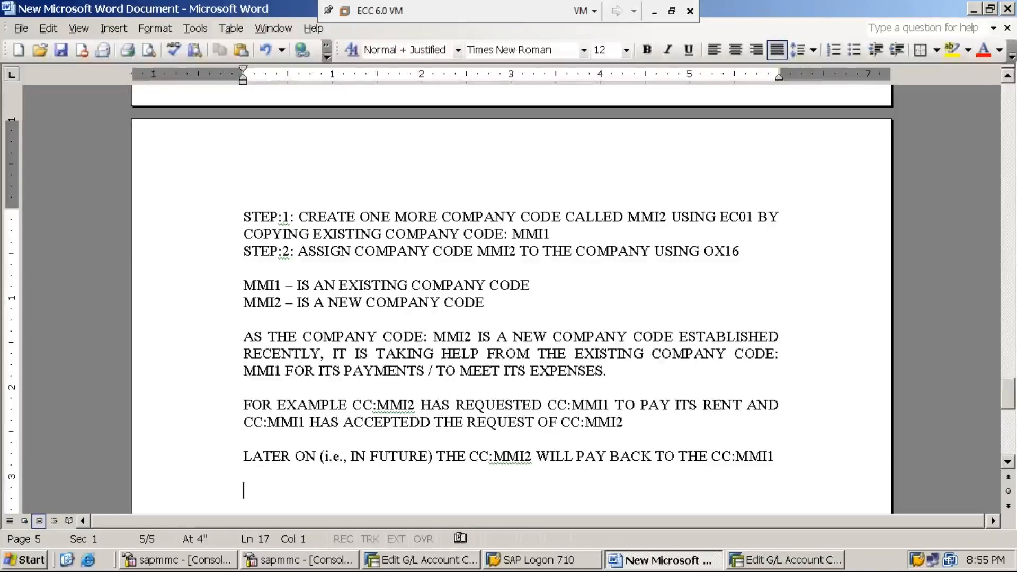
type("STEP:3")
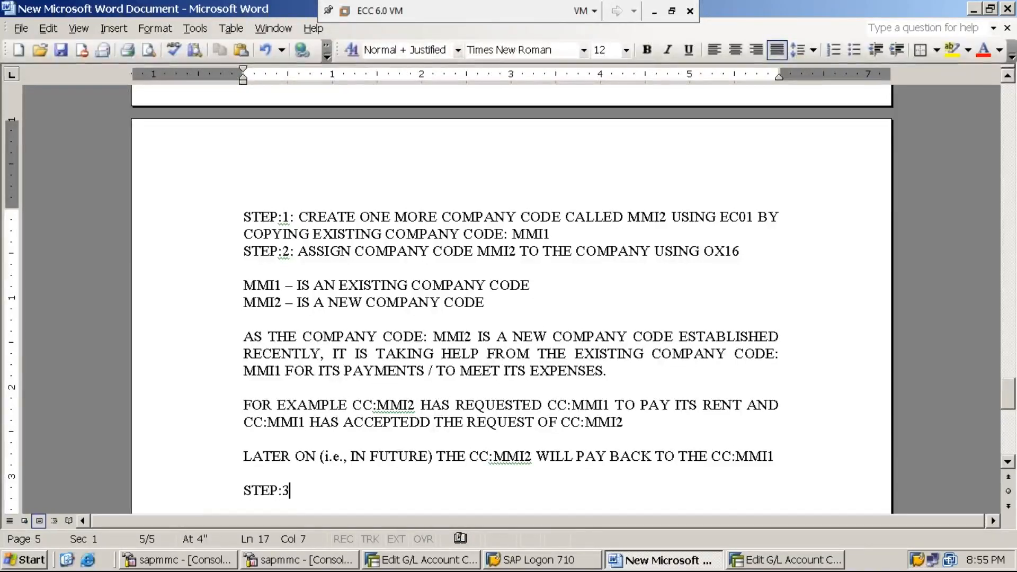
type(":")
key("Home")
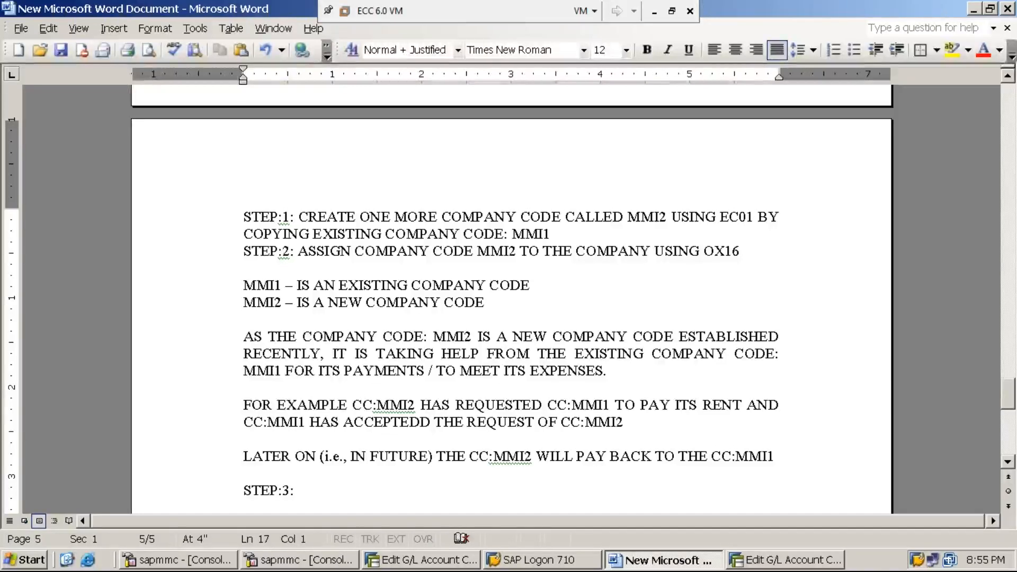
type("*")
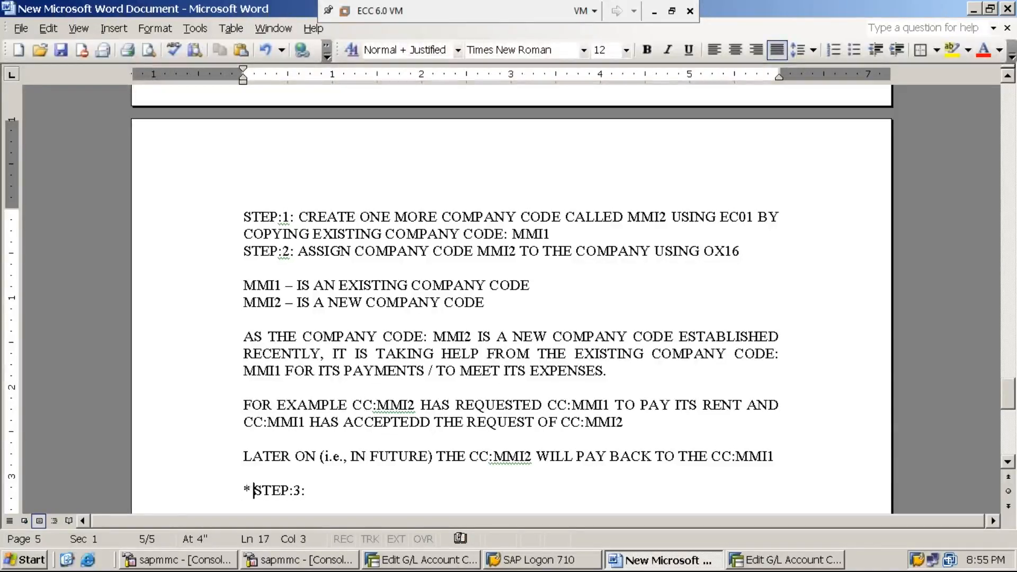
Describe step 3 as "CREATE INTER COMPANY GL ACCOUNT IN COMPANY CODE-MMI1"
key("End")
type("CREATE G")
key("BackSpace")
type("INTER COMPANY ")
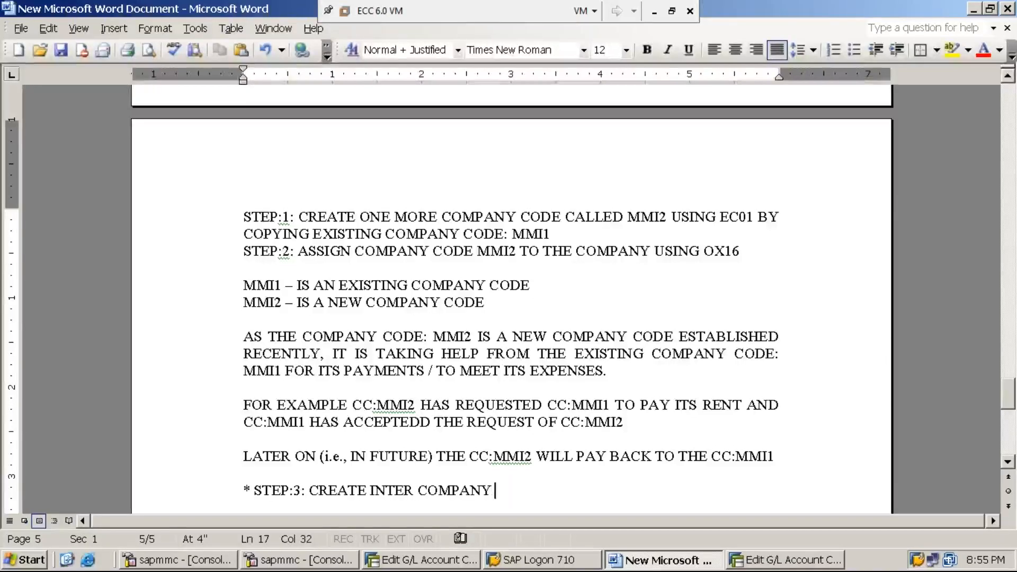
type("GL ACCOUNT")
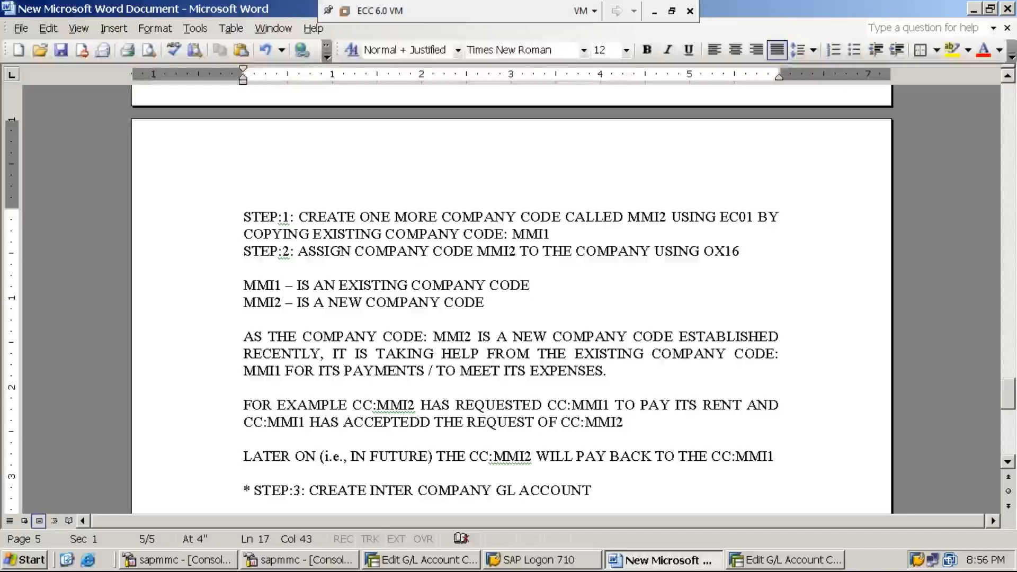
type("IN COMPANY COE")
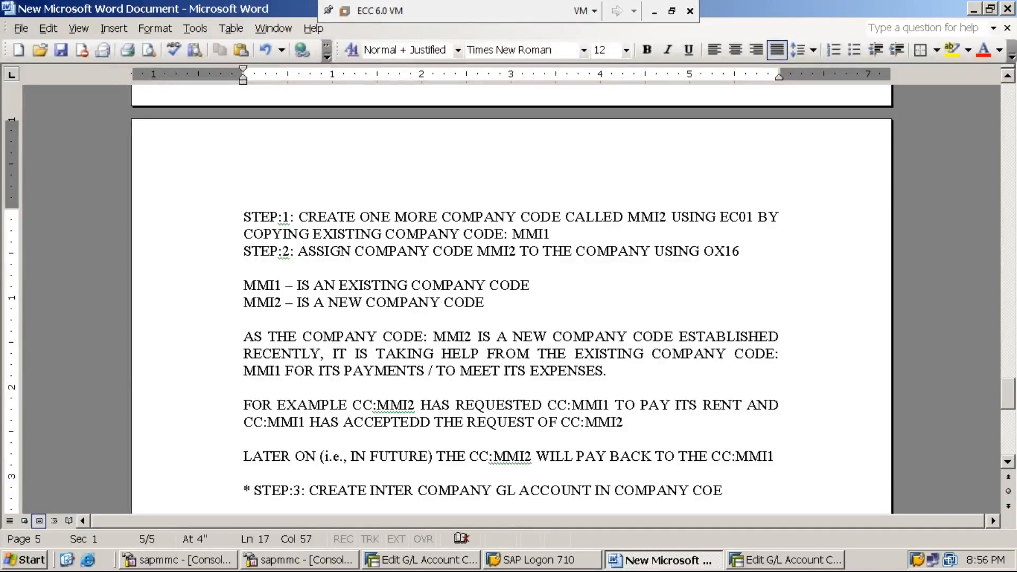
key("BackSpace")
type("DE-MMI1 ")
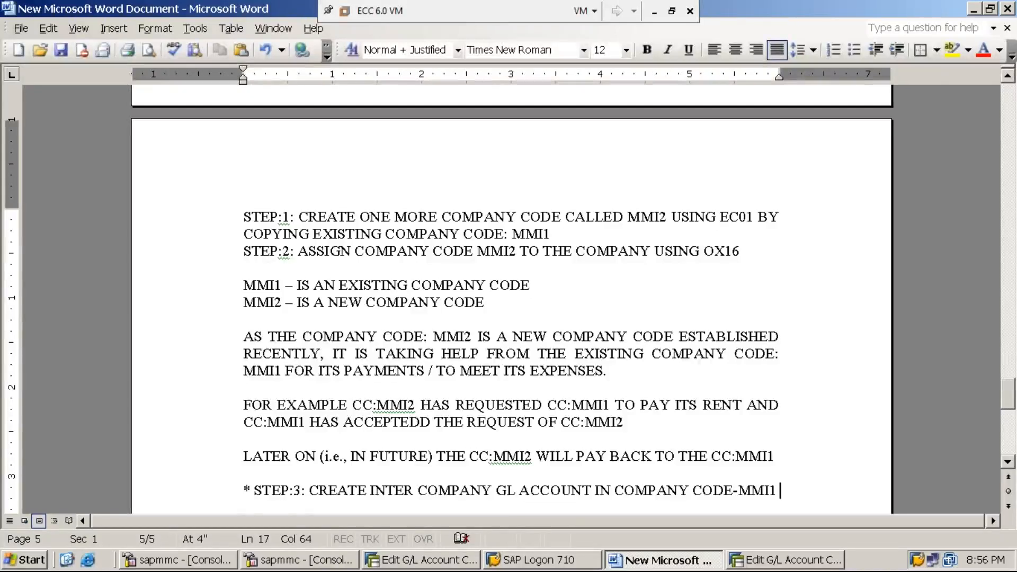
Complete the STEP:3 line with "UNDER THE ACCOUNT GROUP-ASSETS USING FS00"
type("UNDER TH")
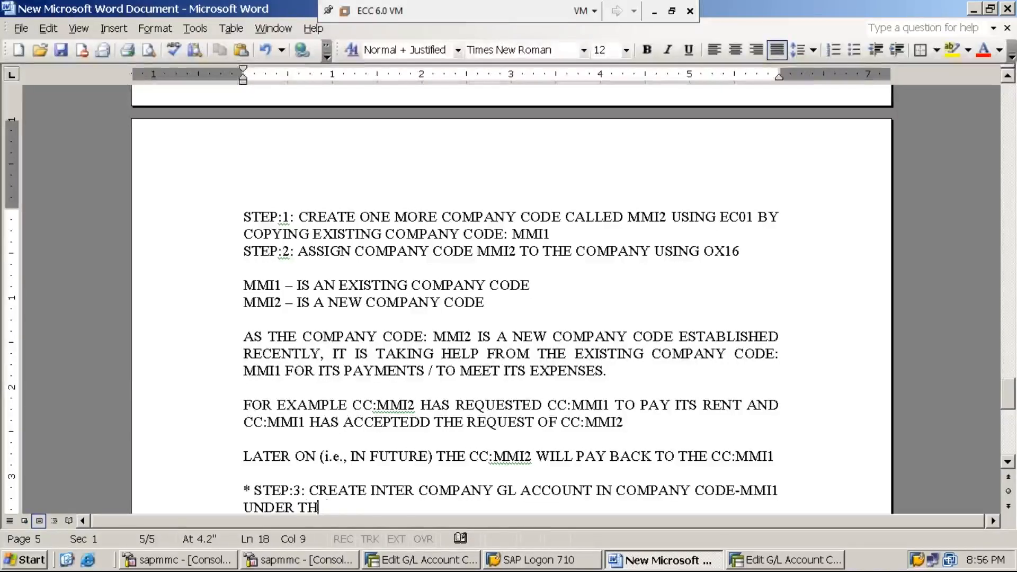
type("E ACCOUNT GROUP")
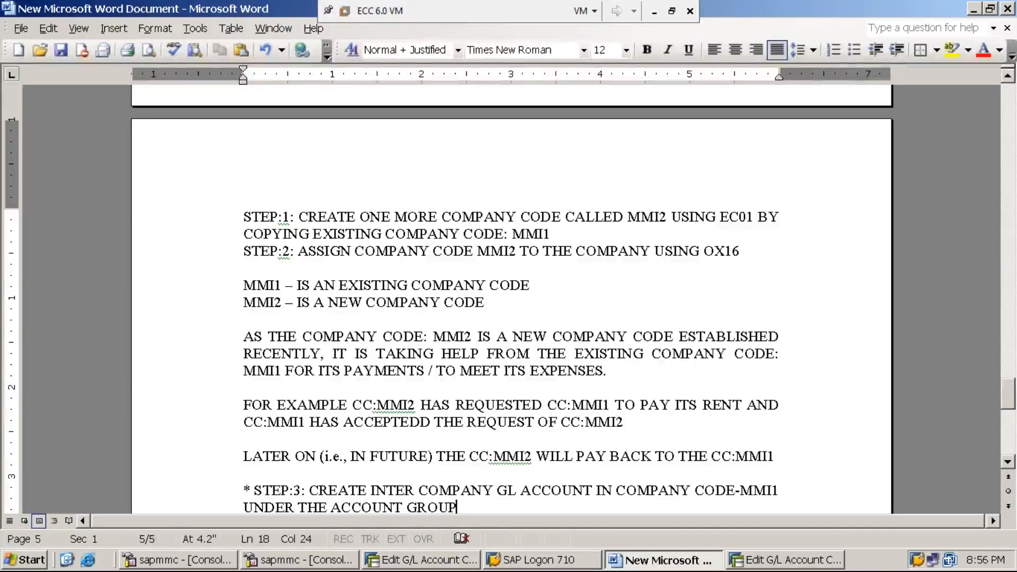
type("-ASS")
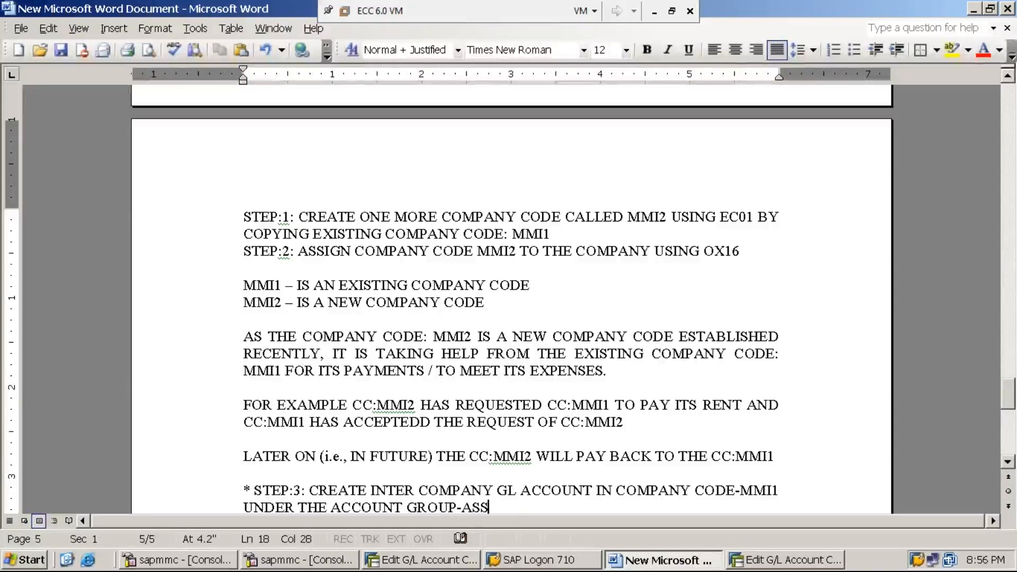
type("ETS ")
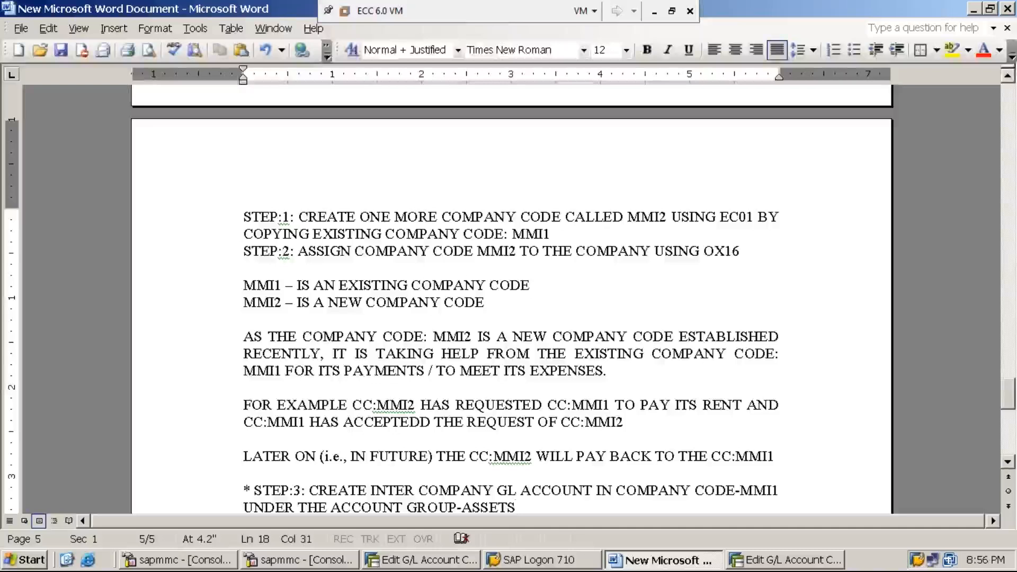
type("USING FS00")
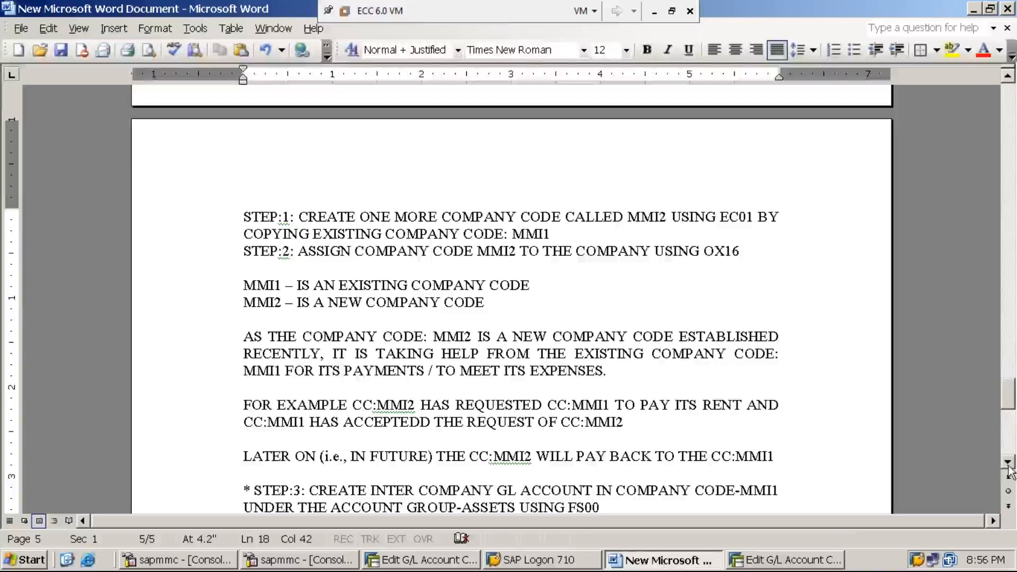
scroll(999, 463, "down", 1)
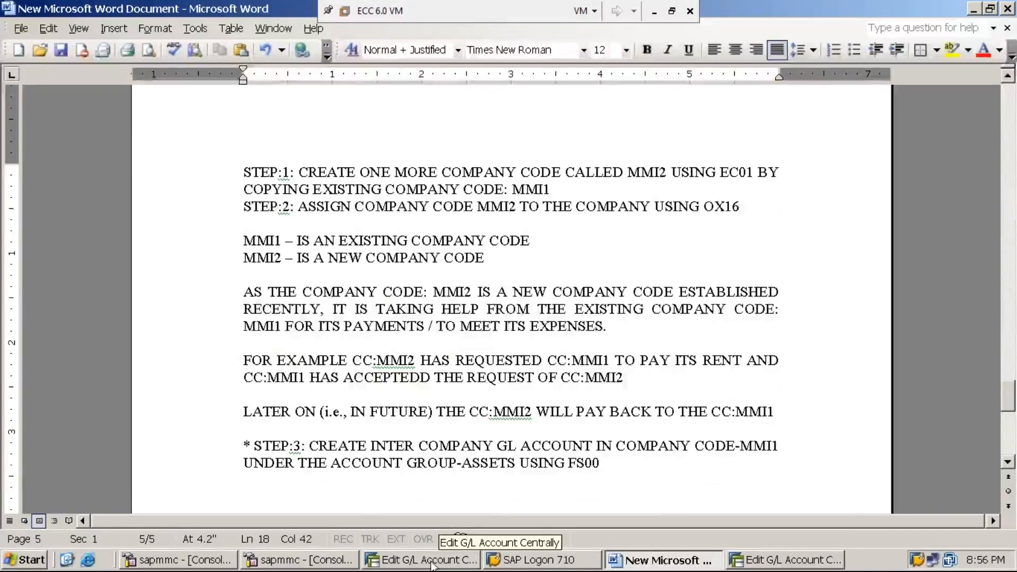
Switch to the SAP session showing company code MMI1's accounts, exit the G/L account transaction and close that session
left_click(473, 562)
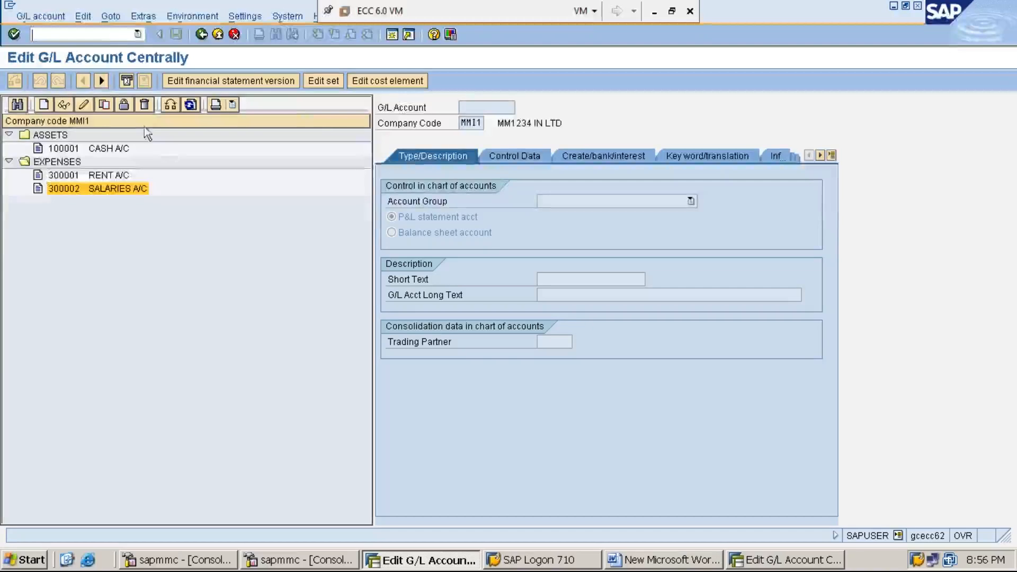
type("/N")
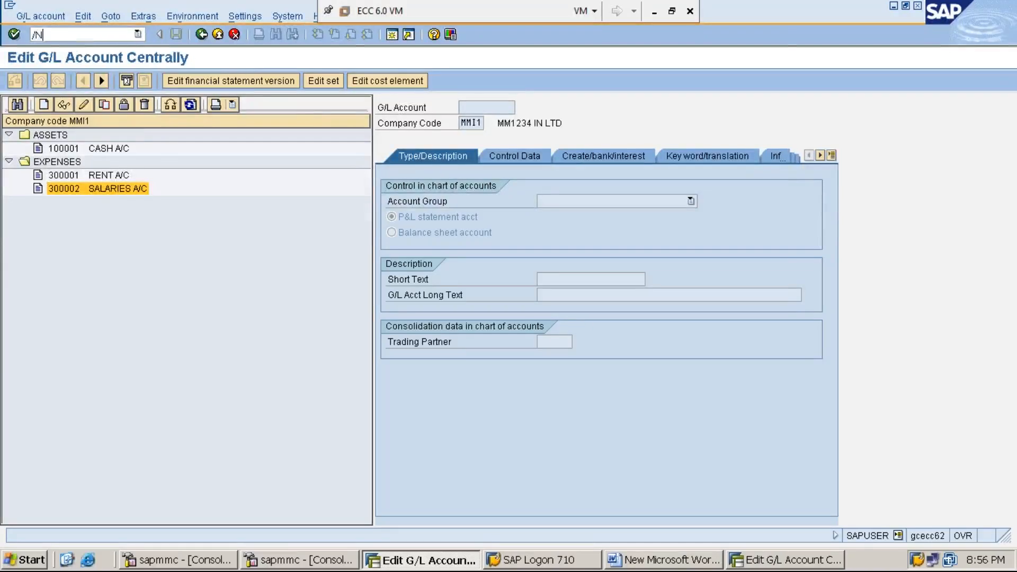
key("Return")
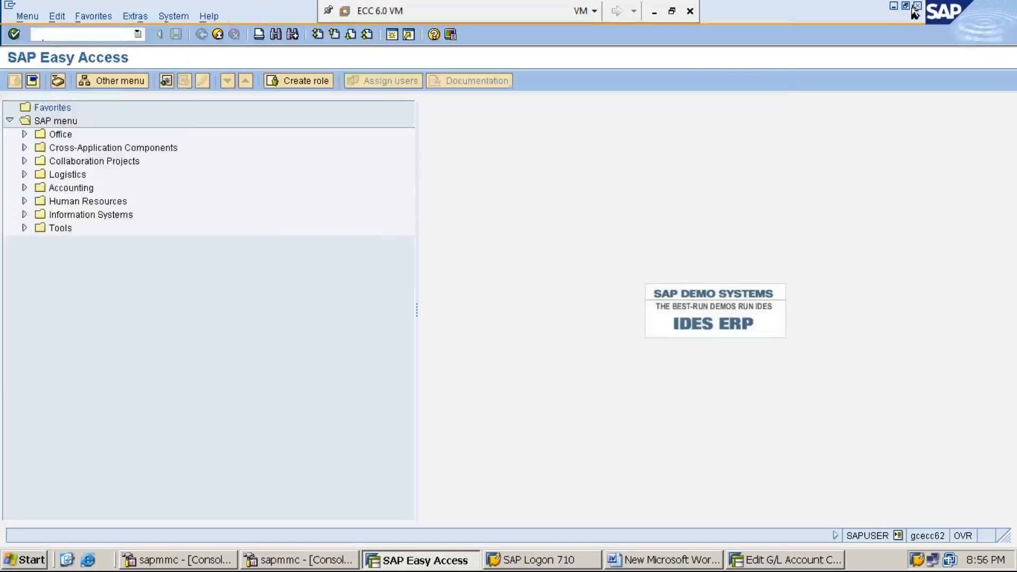
left_click(918, 7)
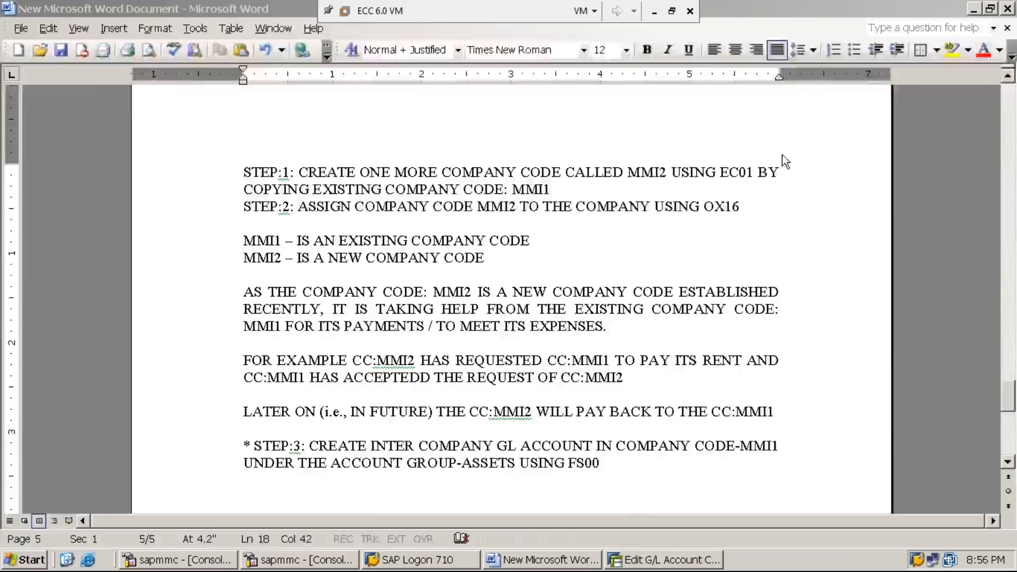
Restart transaction FS00 in the remaining SAP session and expand the ASSETS group of the account list
left_click(655, 561)
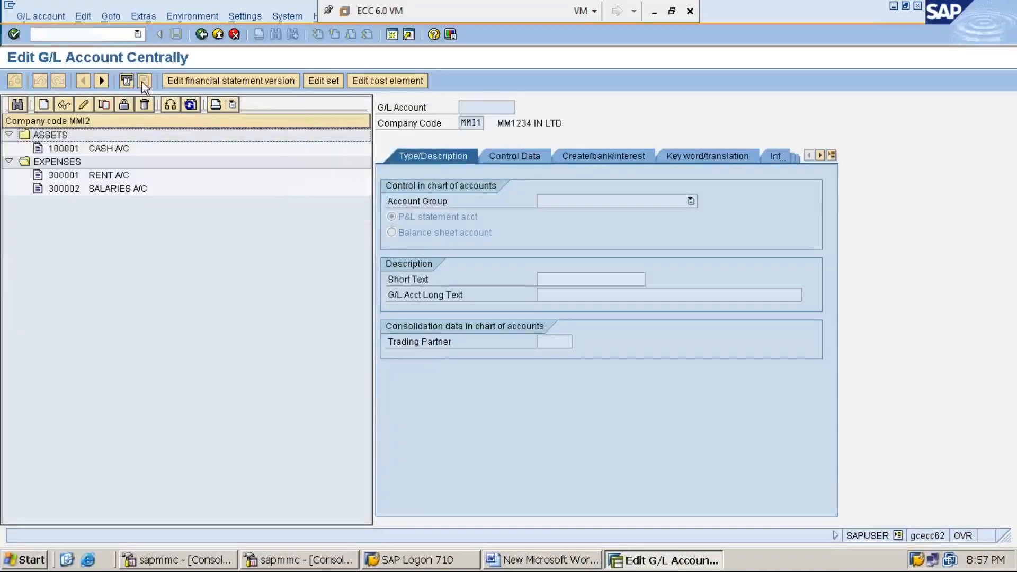
left_click(100, 35)
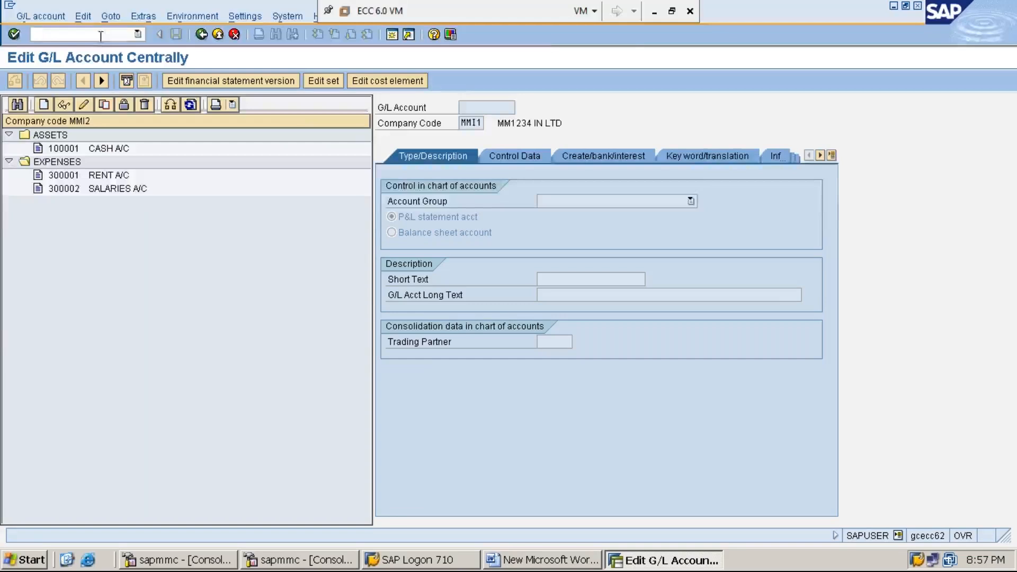
left_click(655, 11)
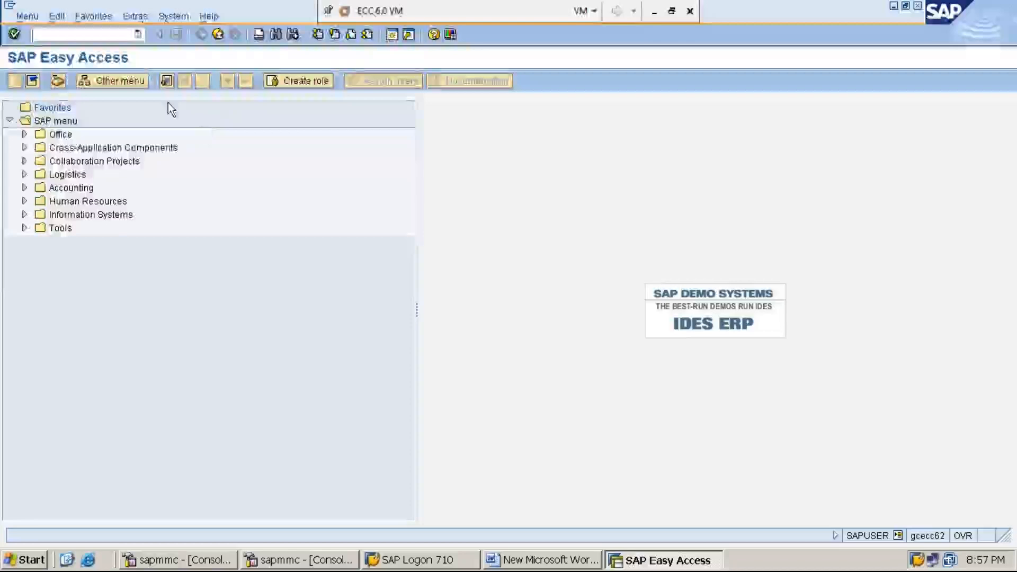
type("FS00")
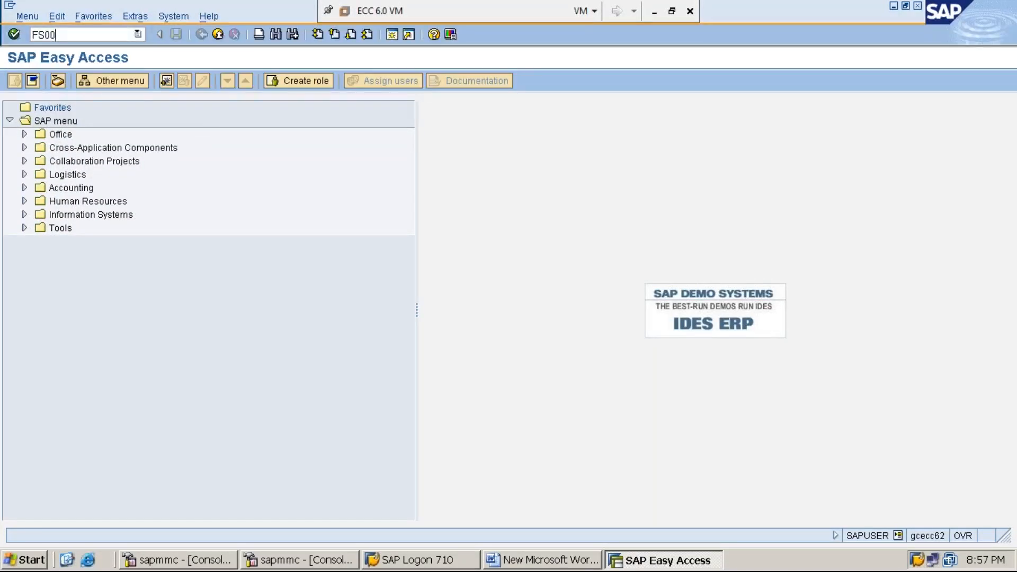
key("Return")
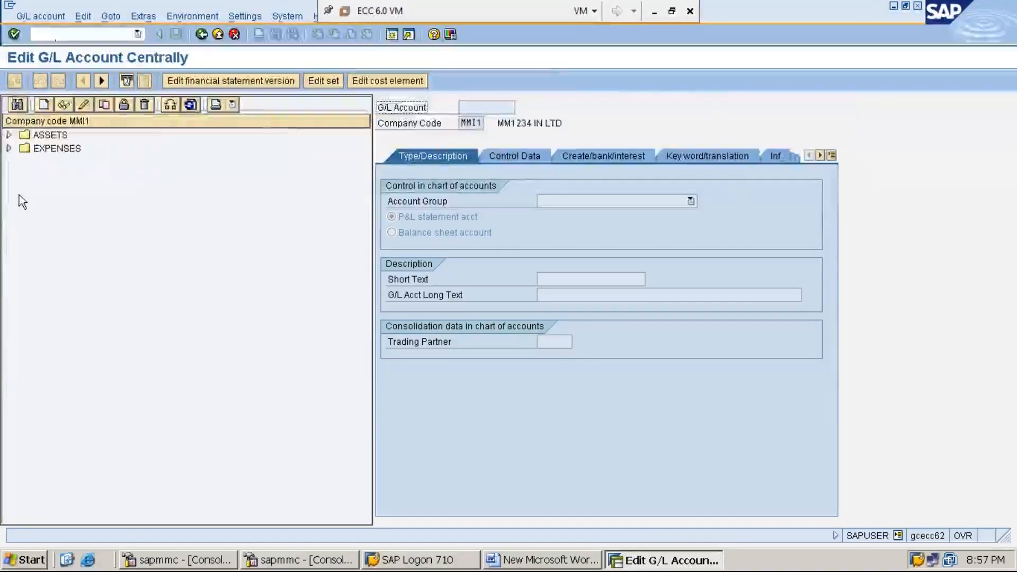
left_click(9, 135)
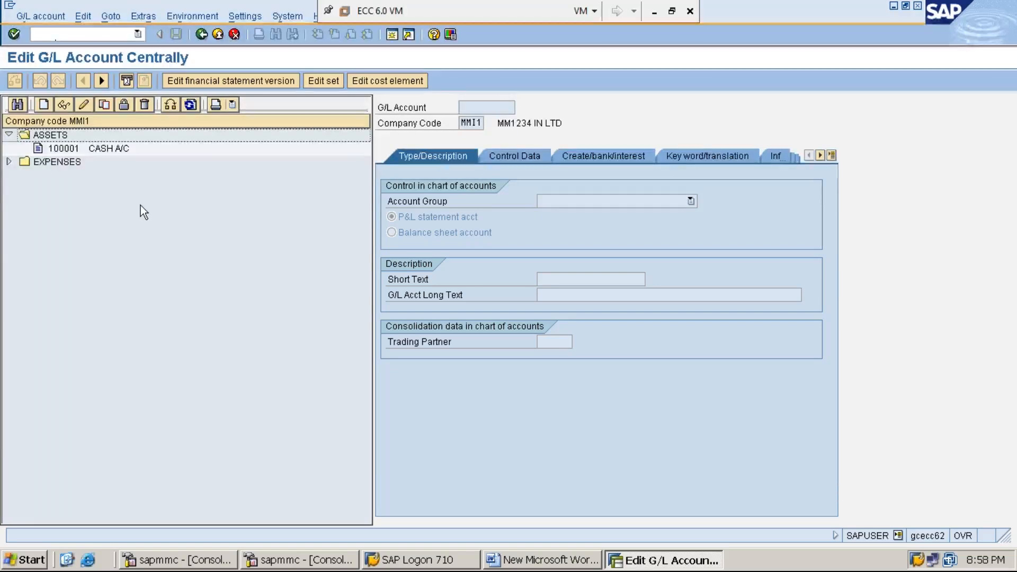
Start creating G/L account 100002 in company code MMI1
left_click(45, 105)
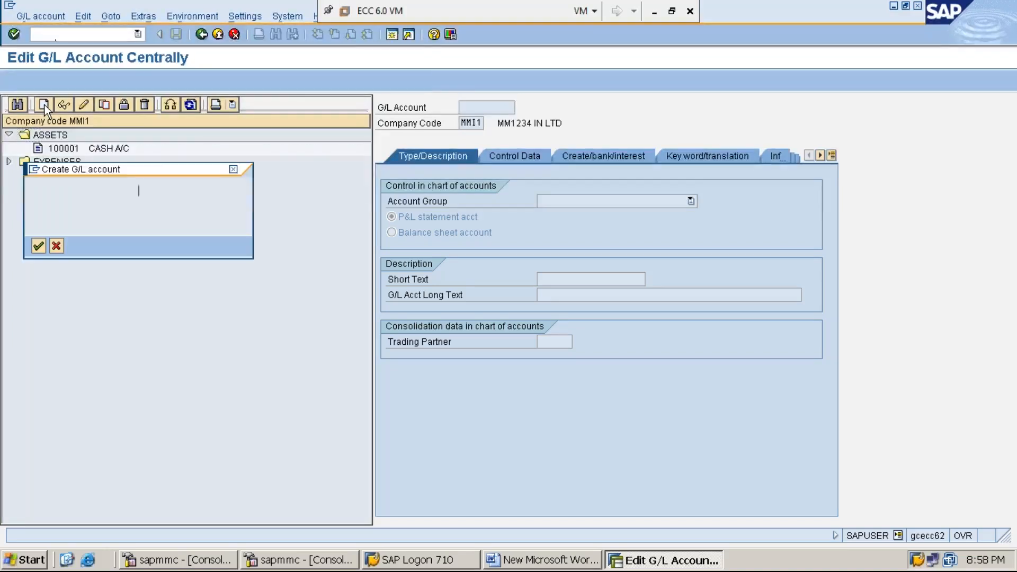
left_click_drag(162, 172, 206, 224)
type("1")
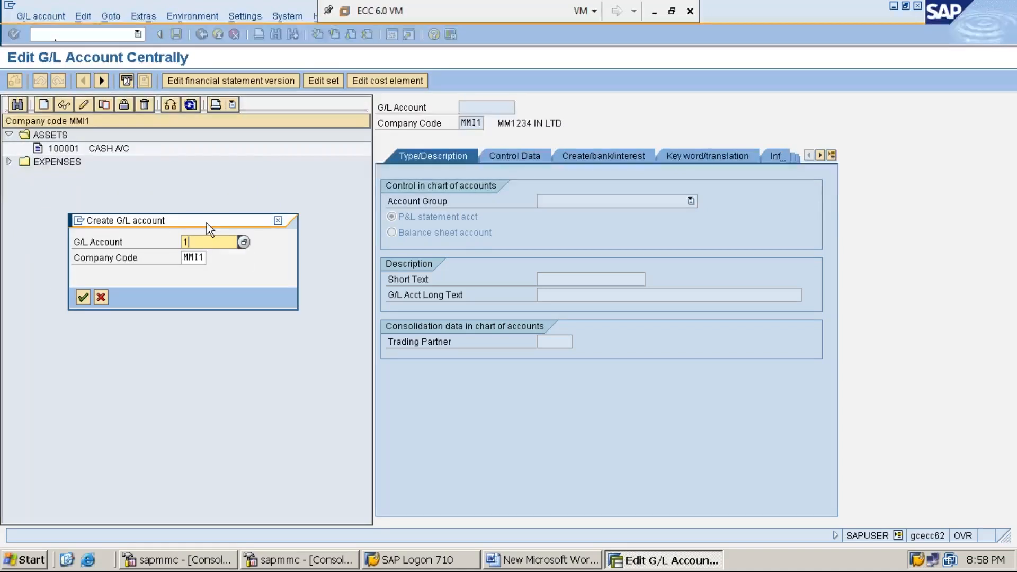
key("Down")
key("Return")
key("BackSpace")
type("2")
left_click(190, 257)
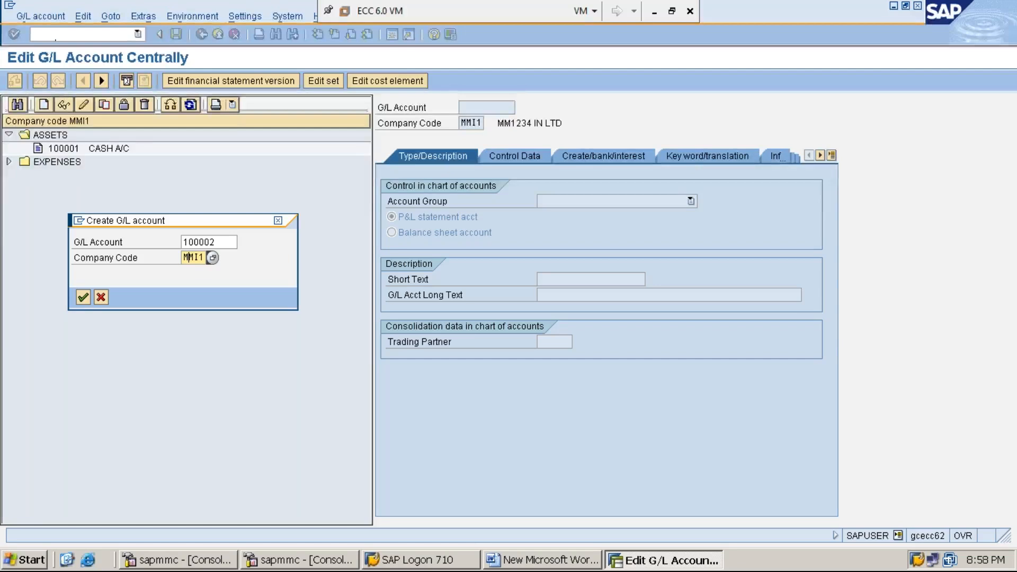
left_click(82, 298)
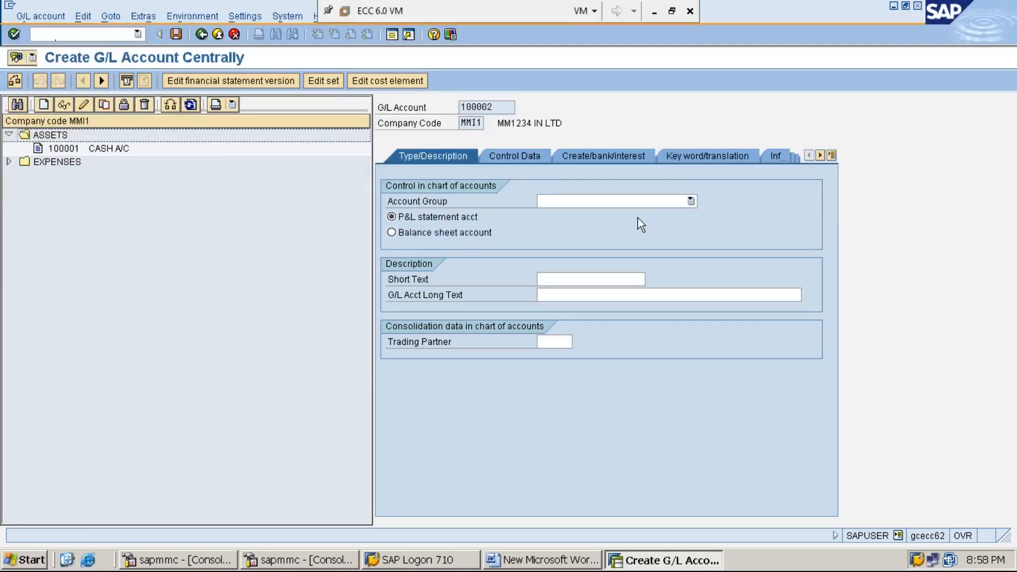
Assign the new G/L account to account group ASSETS and classify it as a balance sheet account
left_click(691, 201)
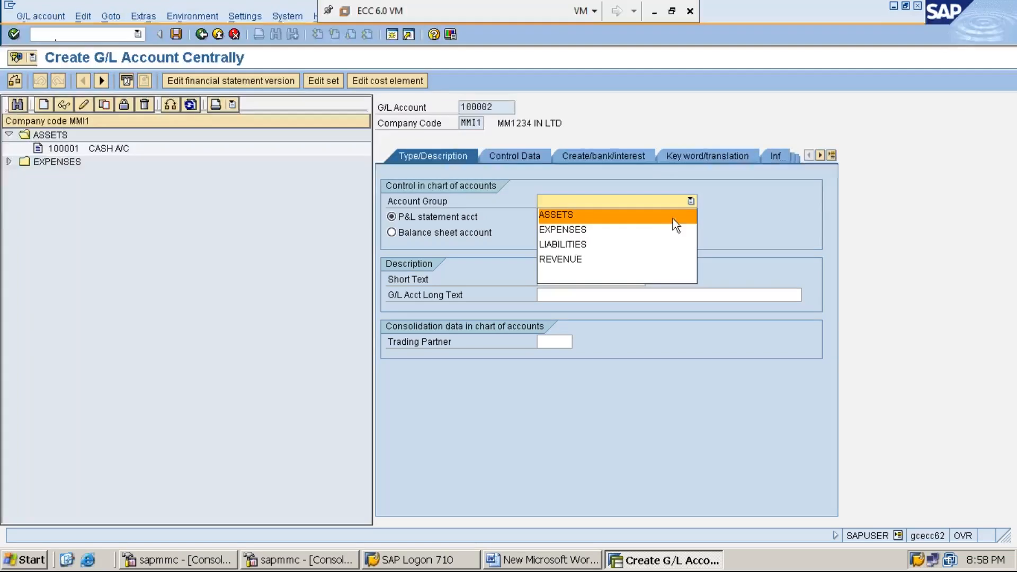
left_click(656, 215)
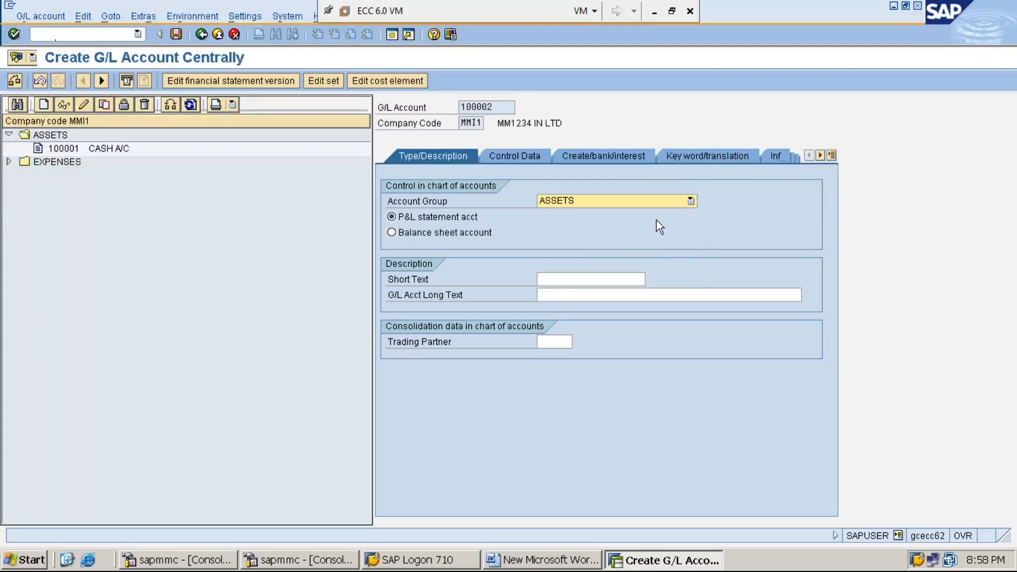
left_click(655, 12)
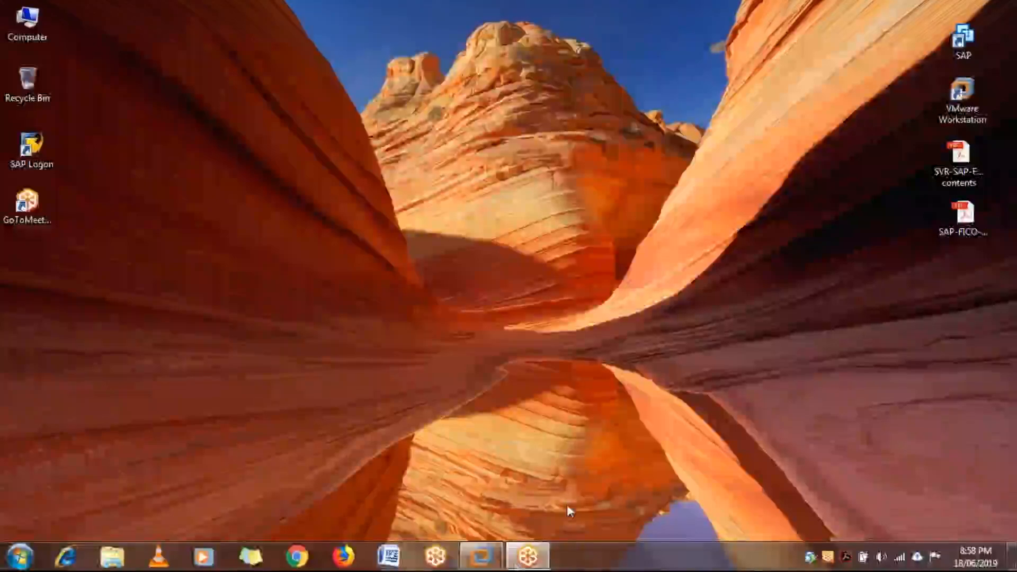
left_click(480, 557)
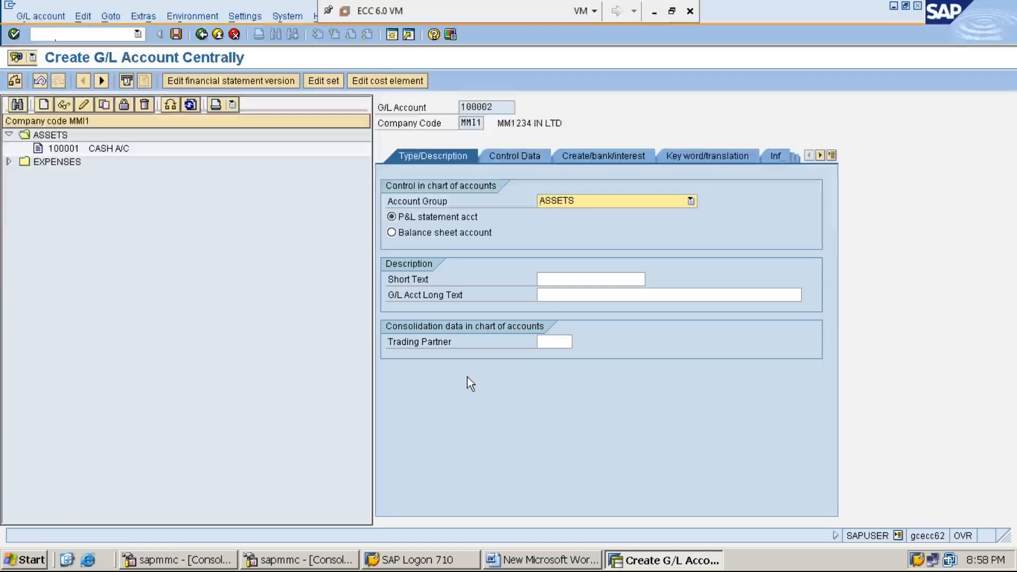
left_click(399, 237)
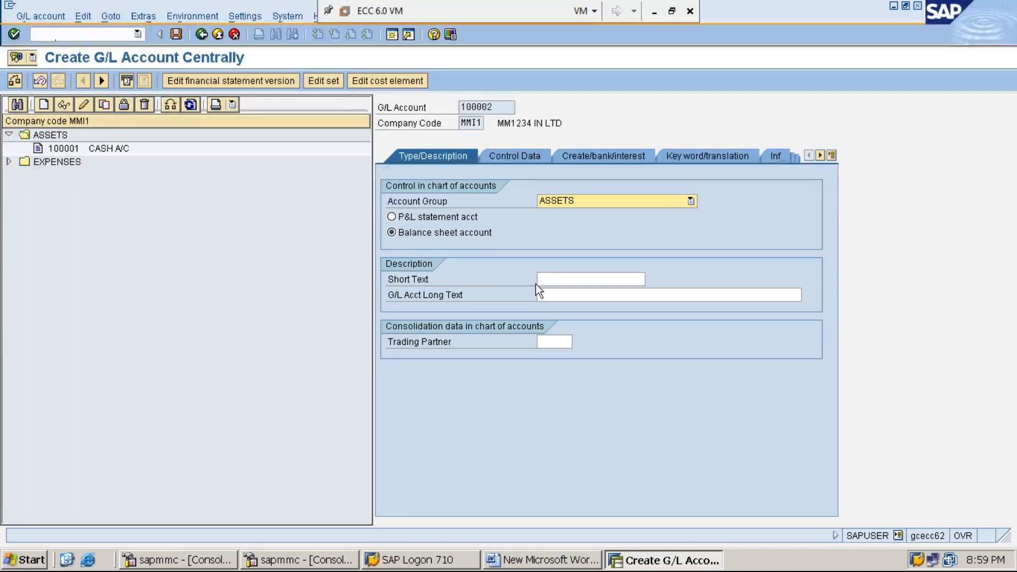
Describe the G/L account with short text "MM02 A/C" and long text "MM02 ACCOUNT"
left_click(579, 281)
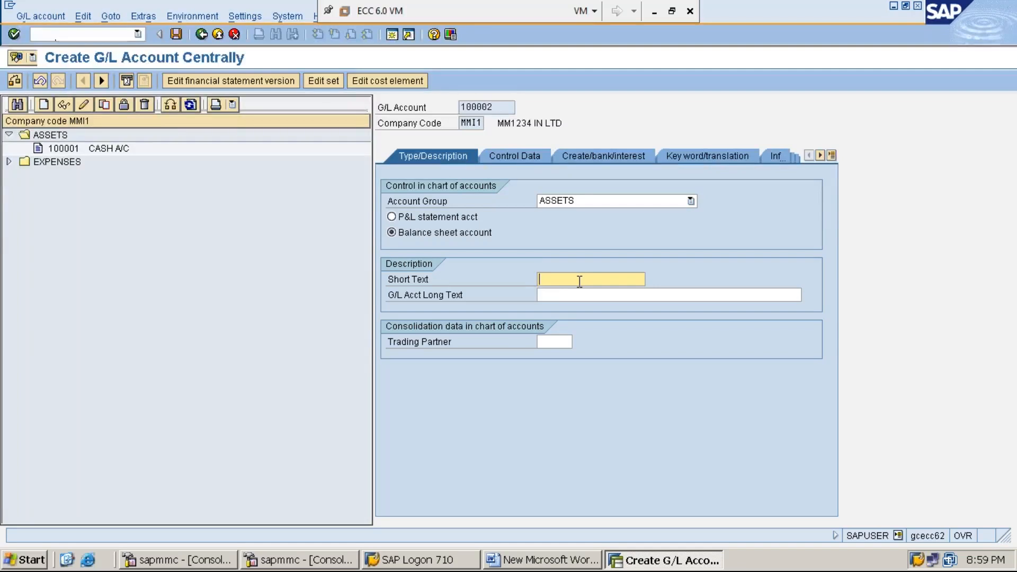
type("MM")
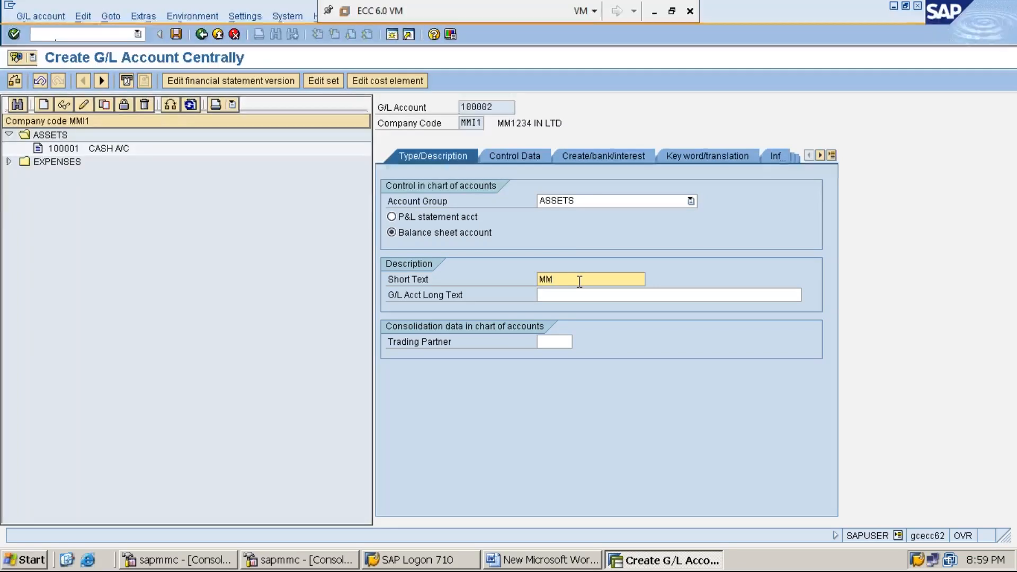
type("02 A/C")
left_click(575, 294)
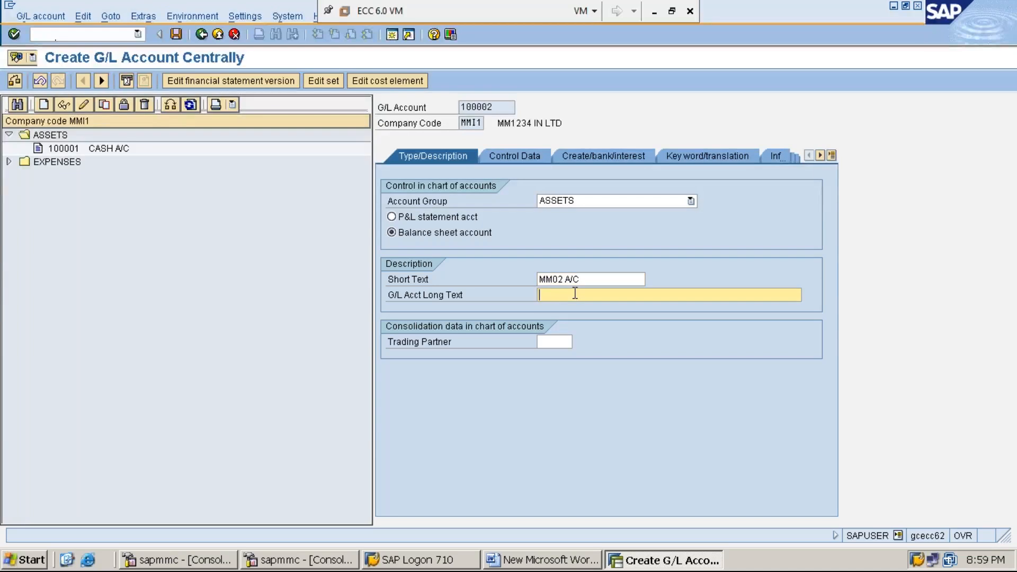
type("MM02")
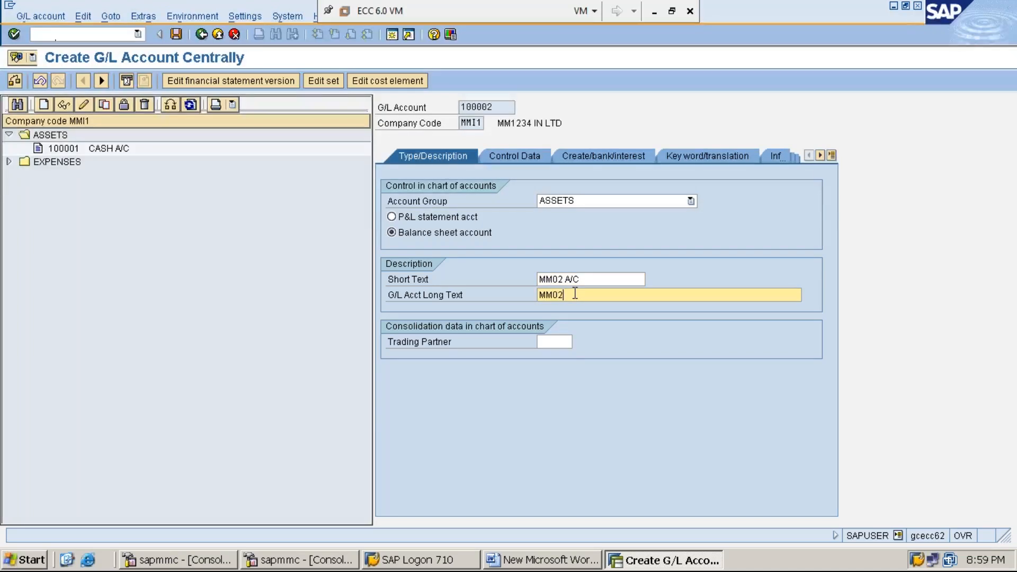
type(" ACCOUNT")
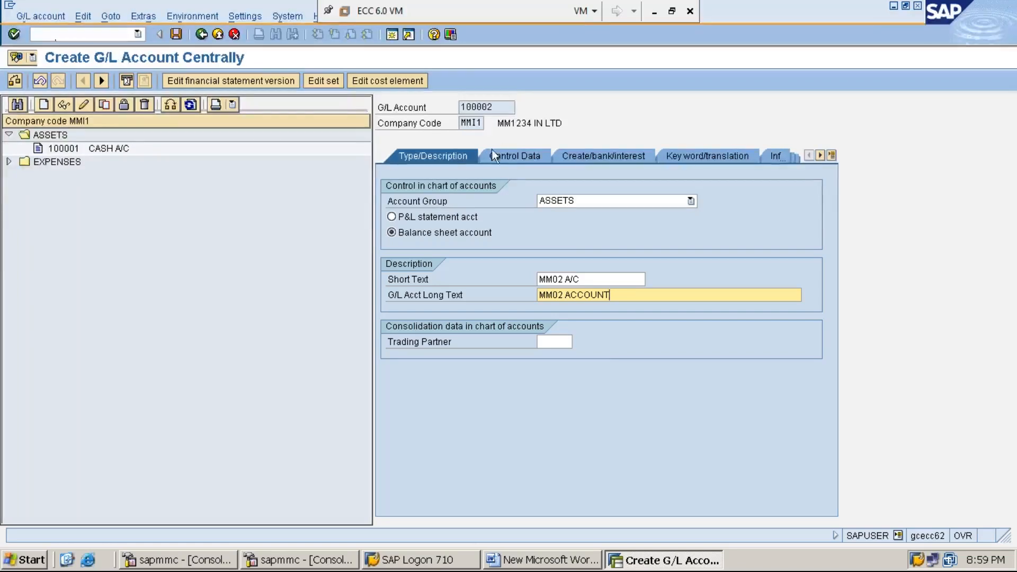
In the account's control data, enable only balances in local currency and line item display, and set the sort key to 001
left_click(517, 157)
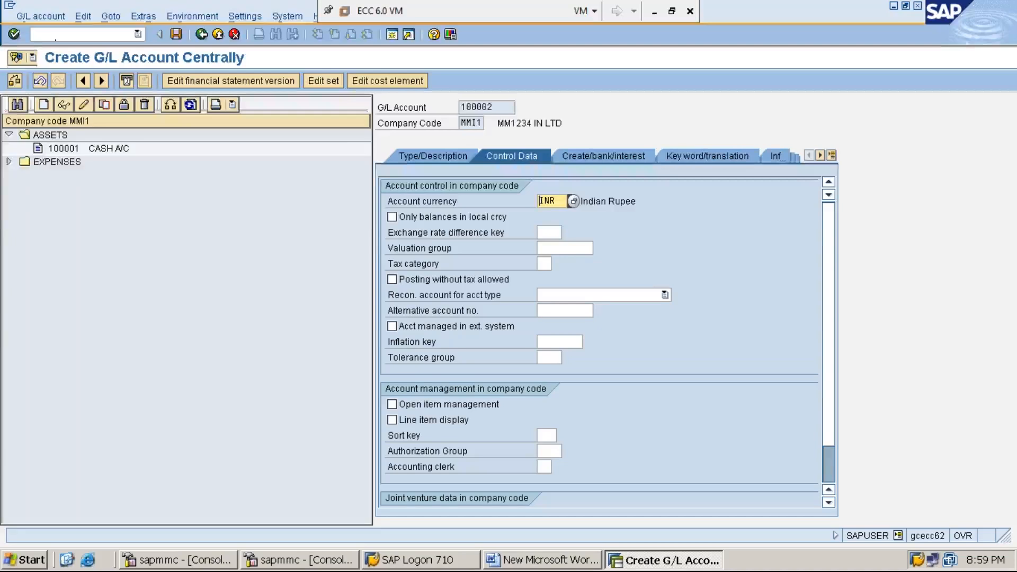
left_click(392, 217)
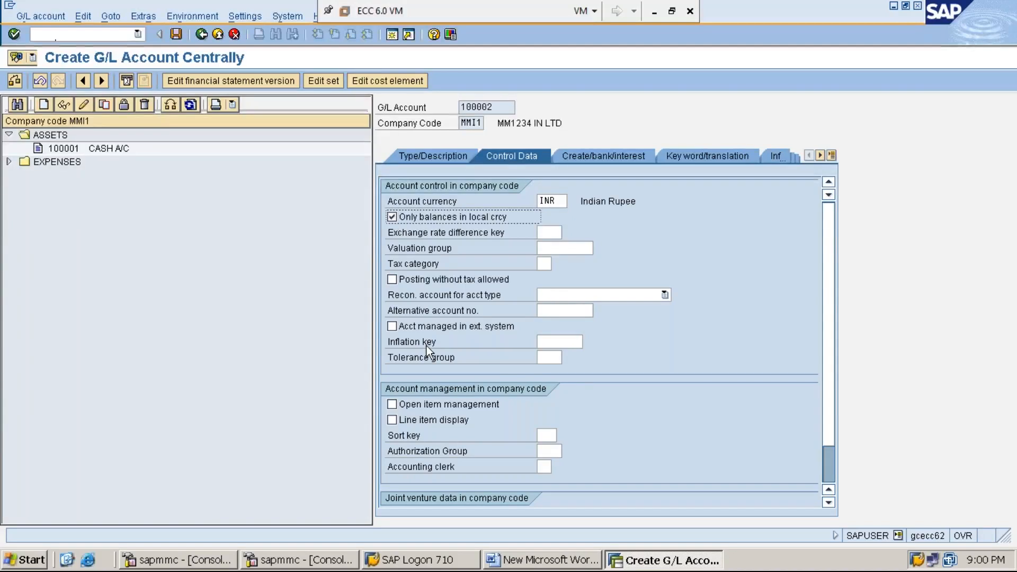
left_click(392, 420)
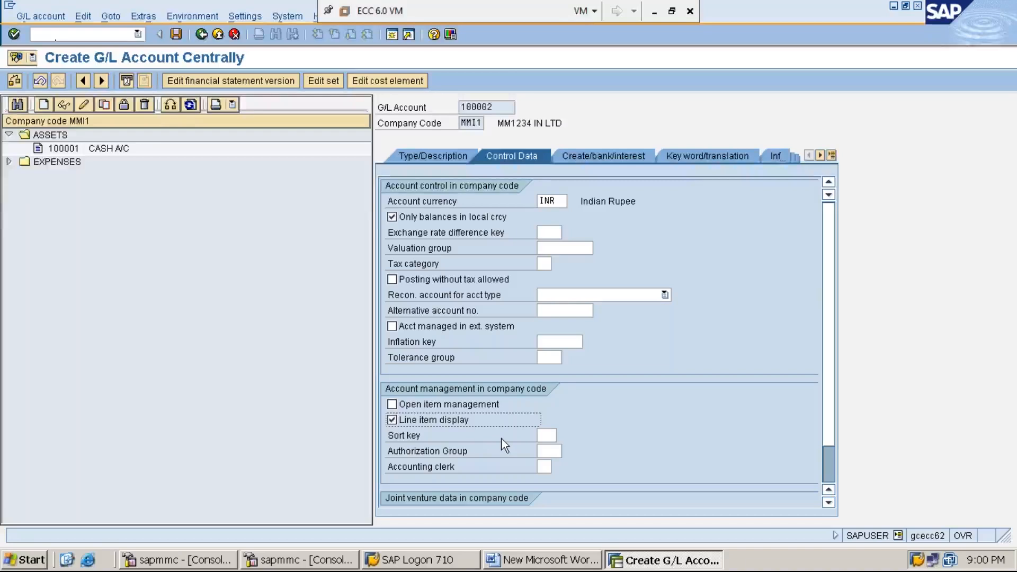
left_click(546, 435)
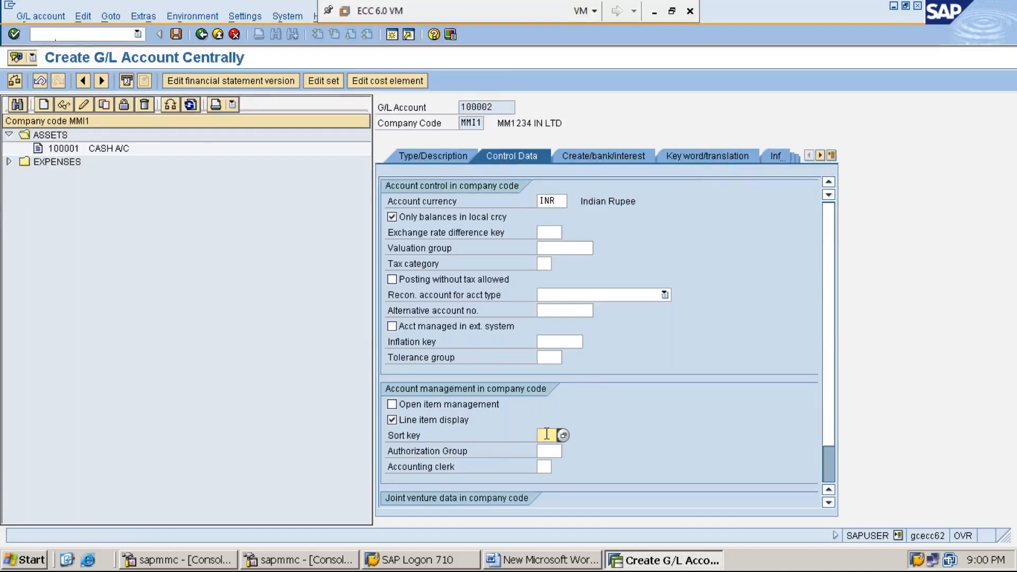
type("001")
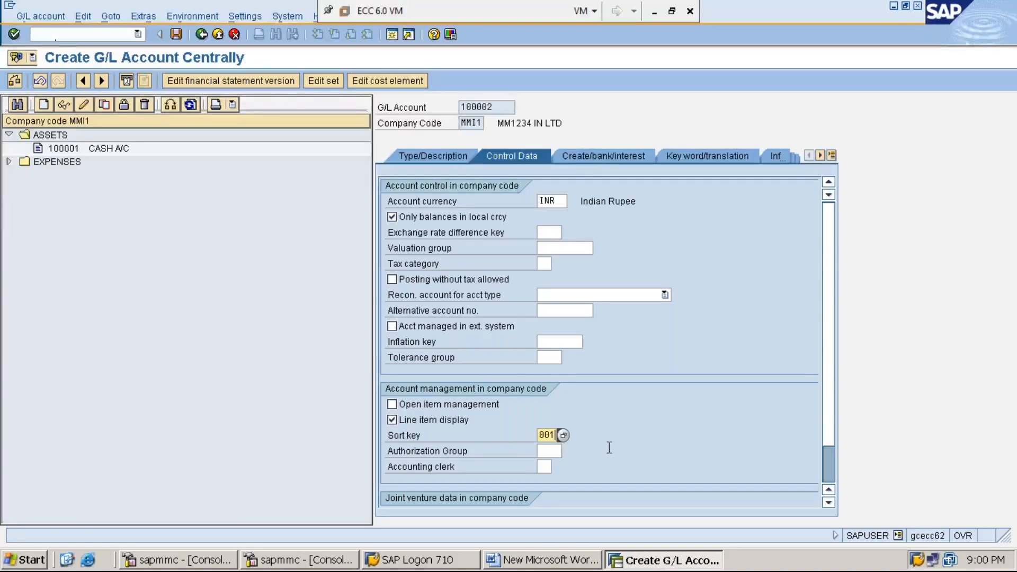
Assign field status group G001 to the new G/L account and save the account
left_click(593, 158)
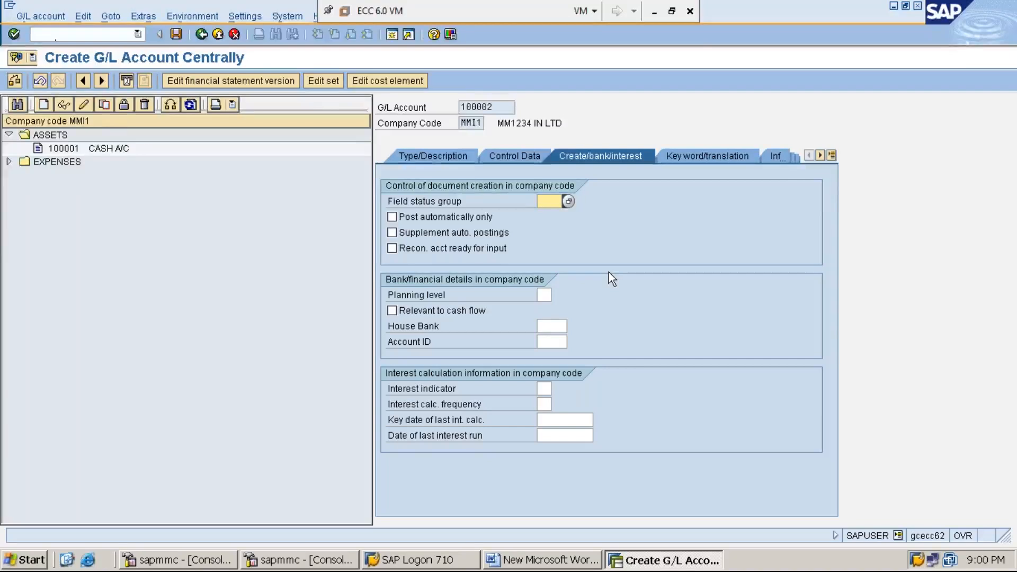
type("G")
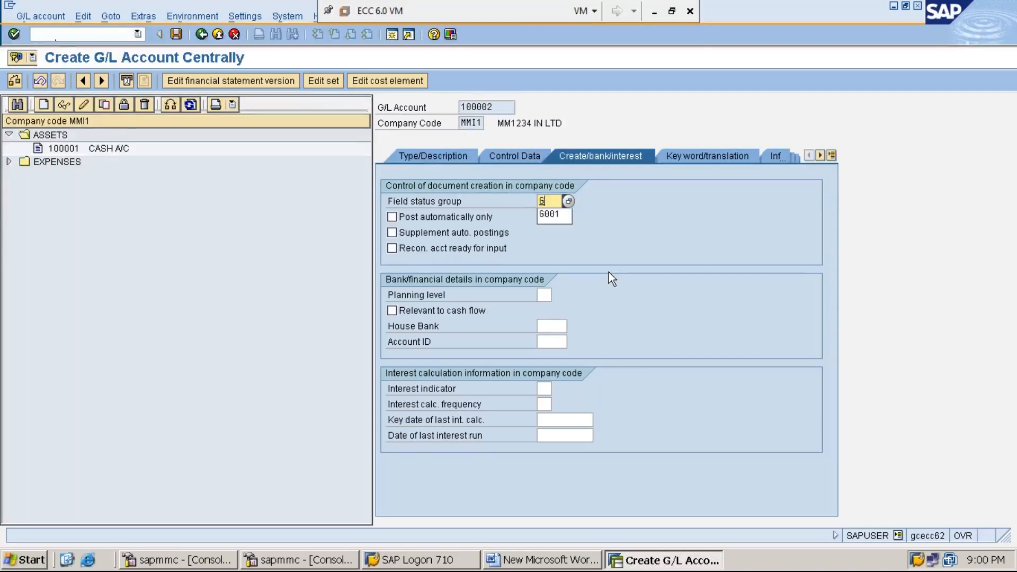
left_click(562, 217)
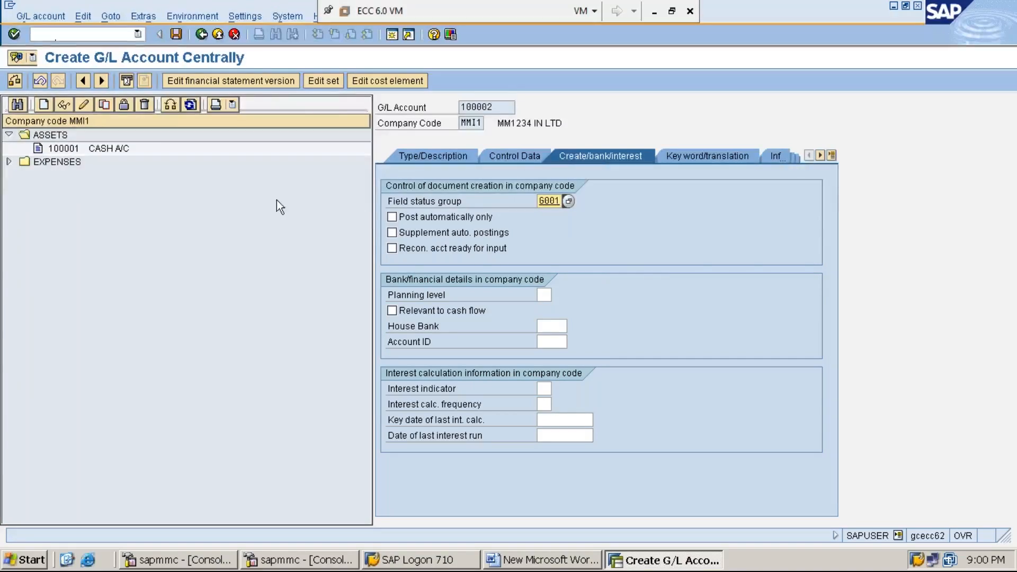
left_click(176, 34)
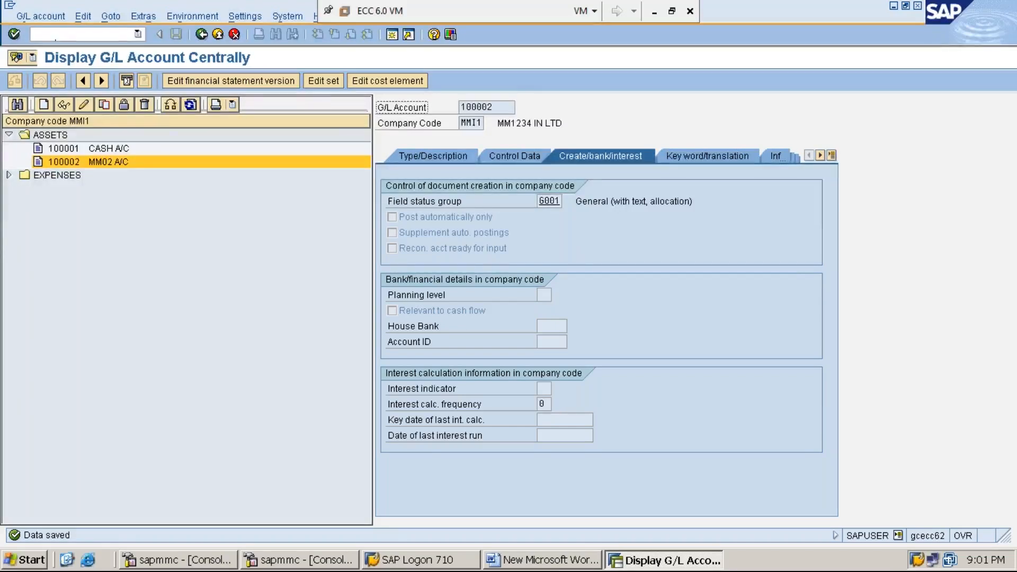
In the Word document, add the line "* STEP:4: CREATE INTER COMPANY GL ACCOUNT IN COMPANY CODE-MMI2 UNDER THE ACCOUNT GROUP-LIABILITIES USING FS00"
left_click(555, 562)
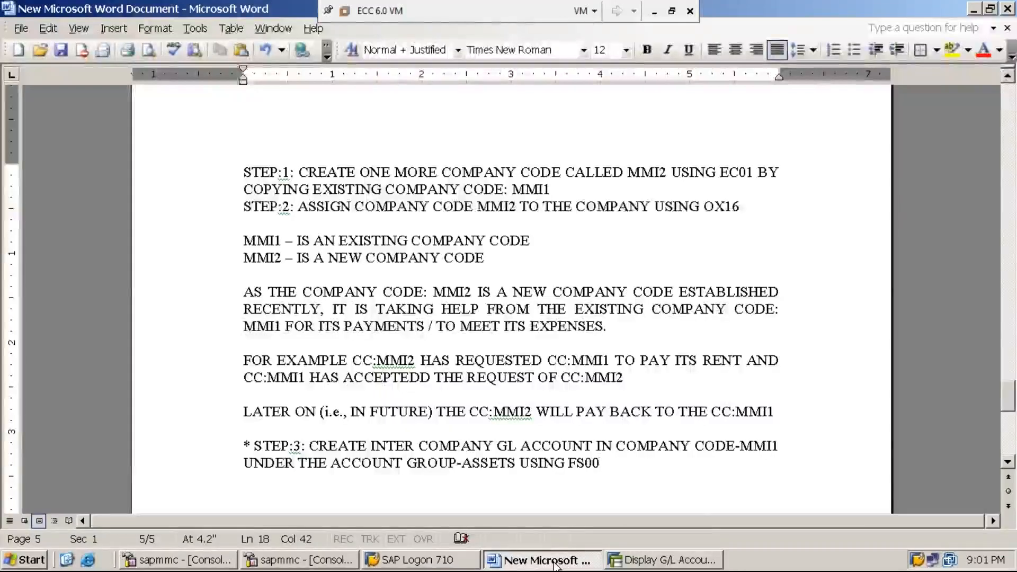
key("Return")
key("ctrl+z")
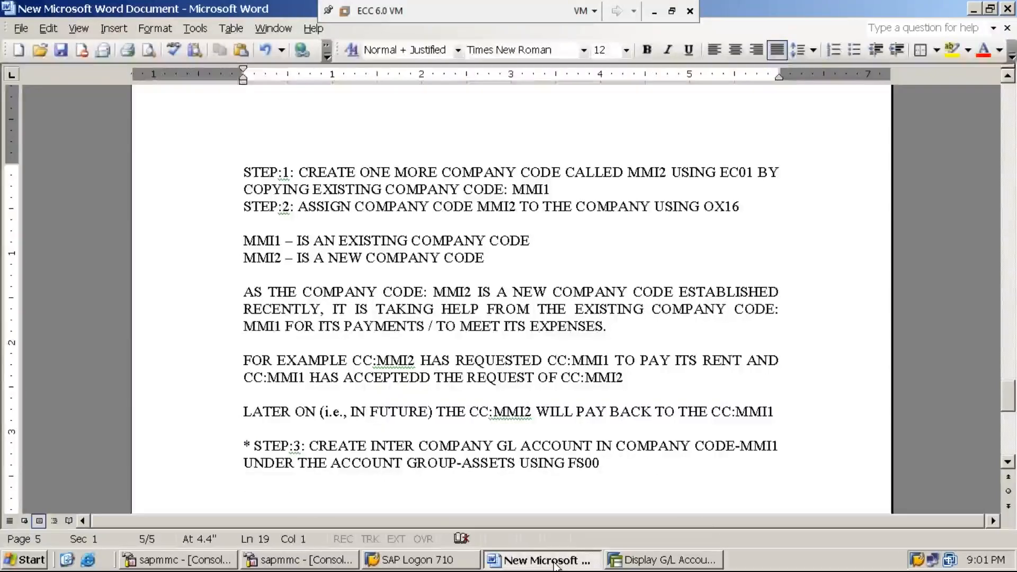
type("* STEP")
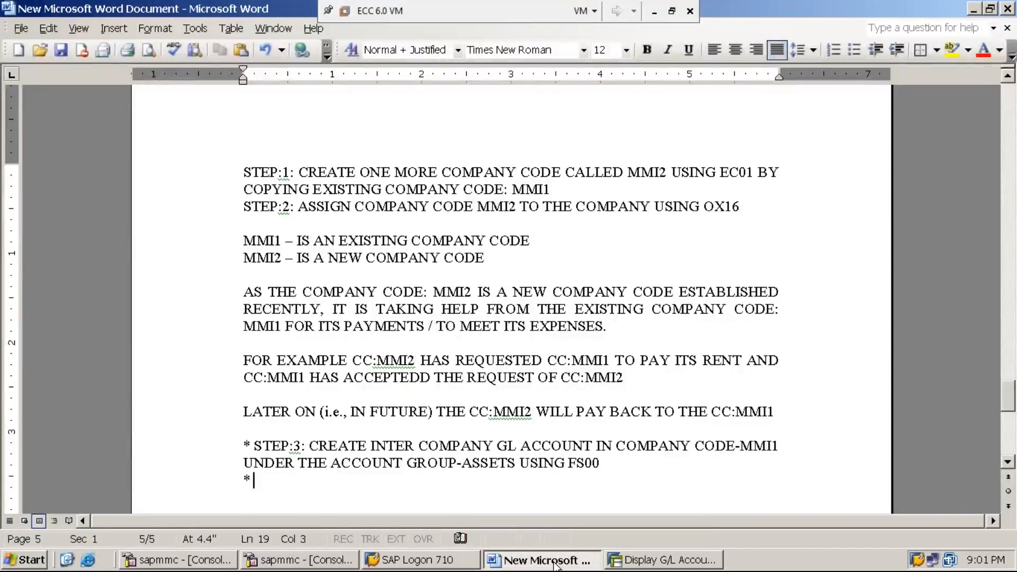
type(":4")
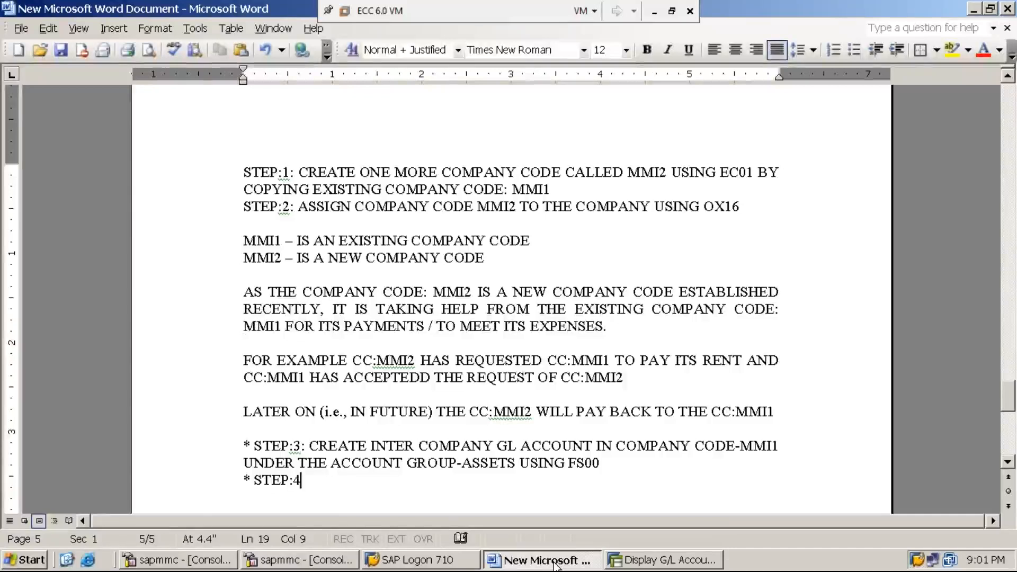
type(": CR")
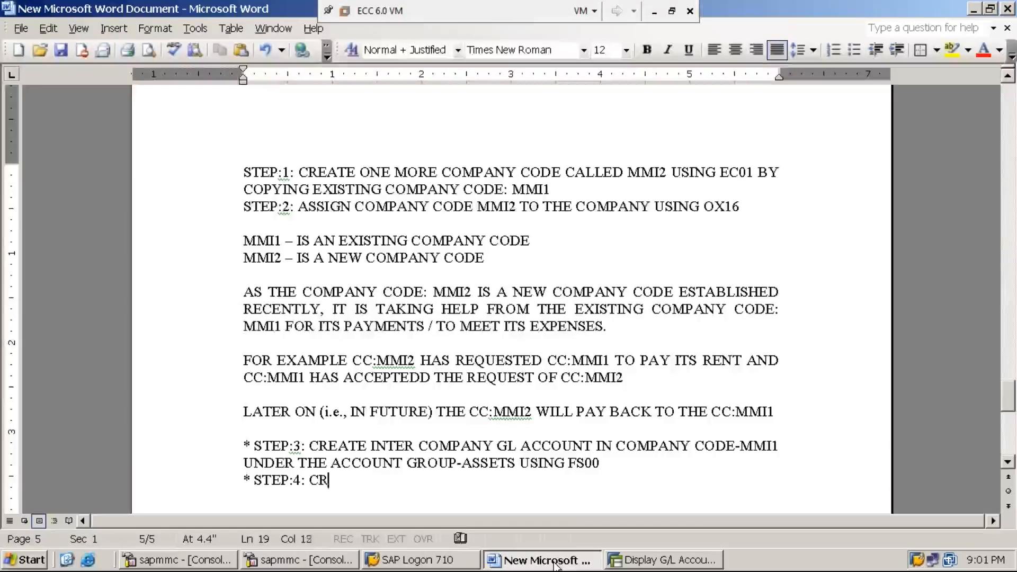
type("EATE INT")
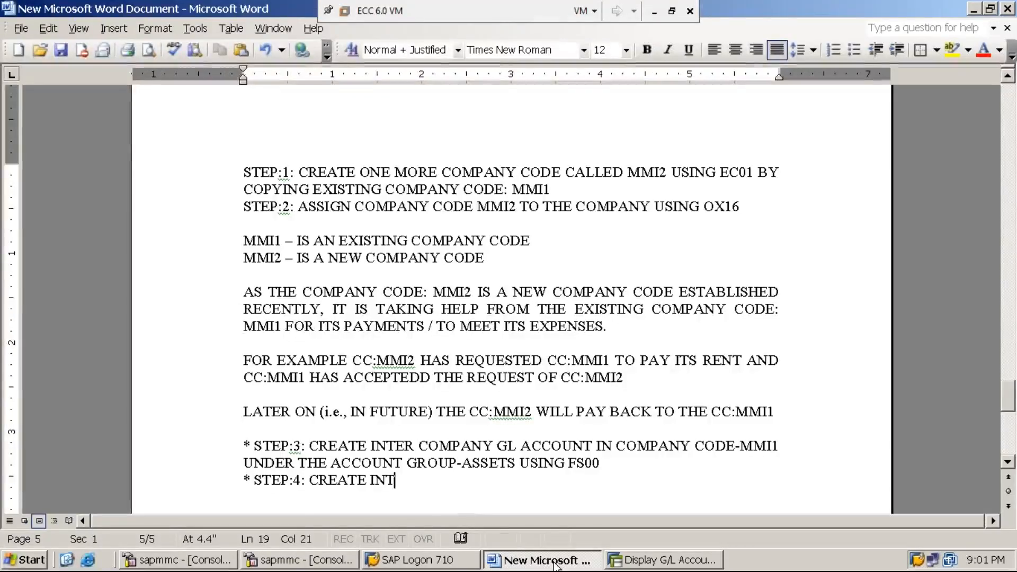
type("ER CO")
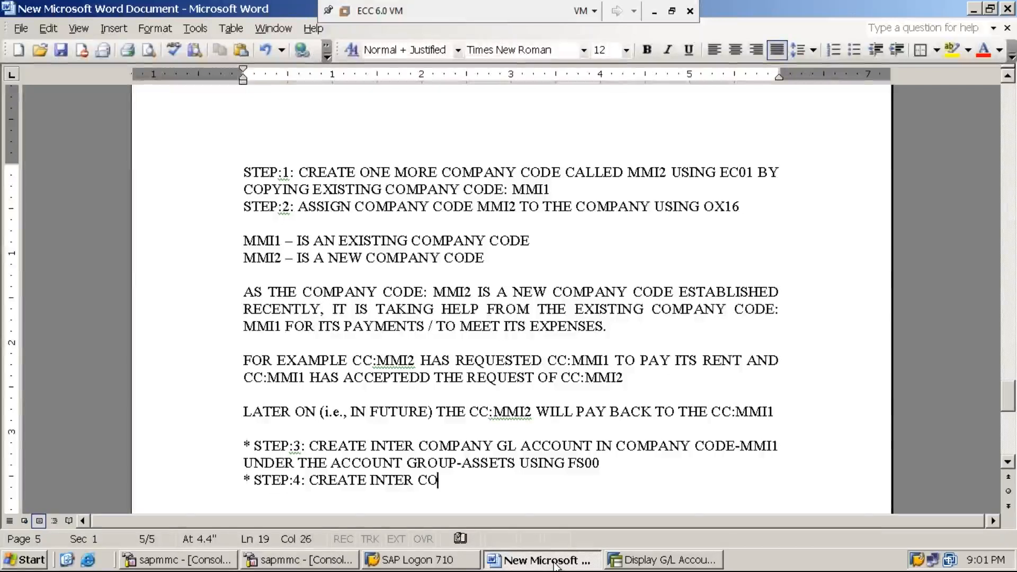
type("MPANY GL ACCO")
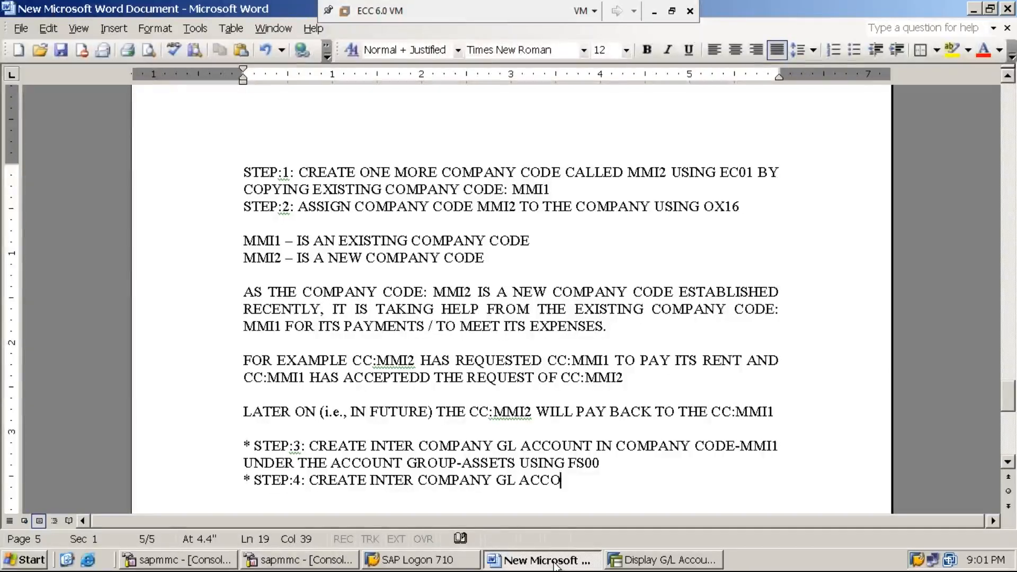
type("UNT IN ")
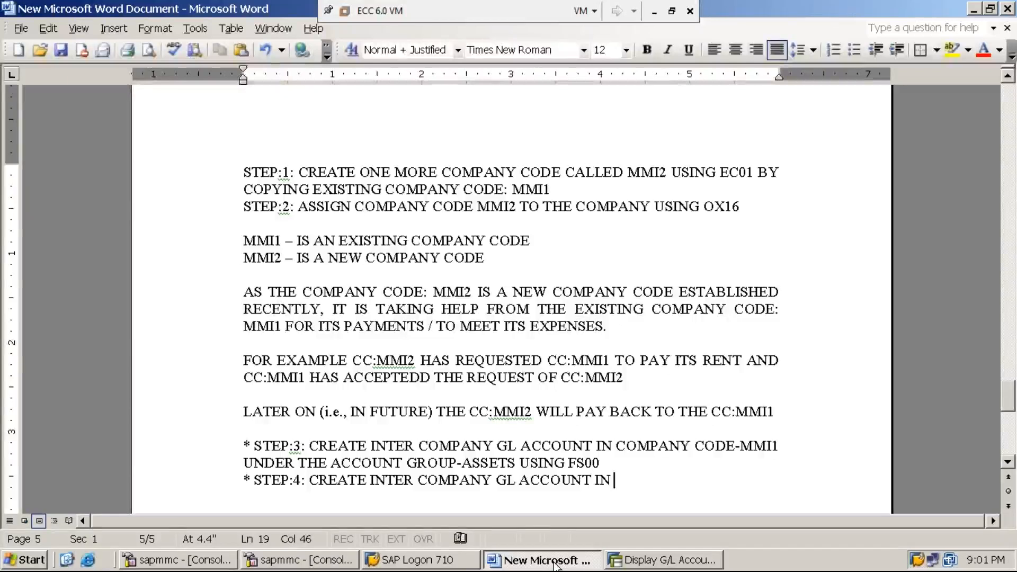
type("COMPANY C")
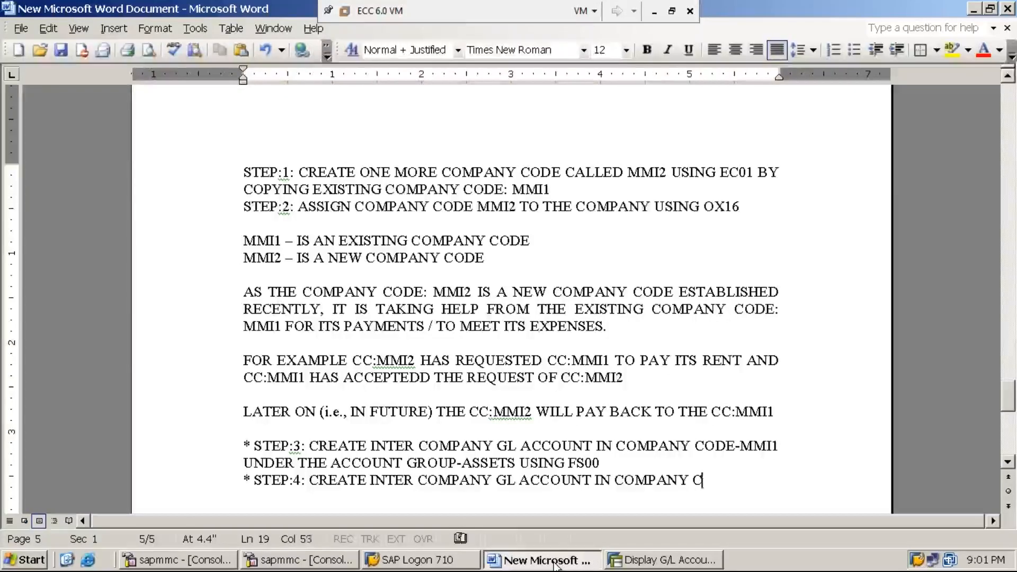
type("ODE-MMI2")
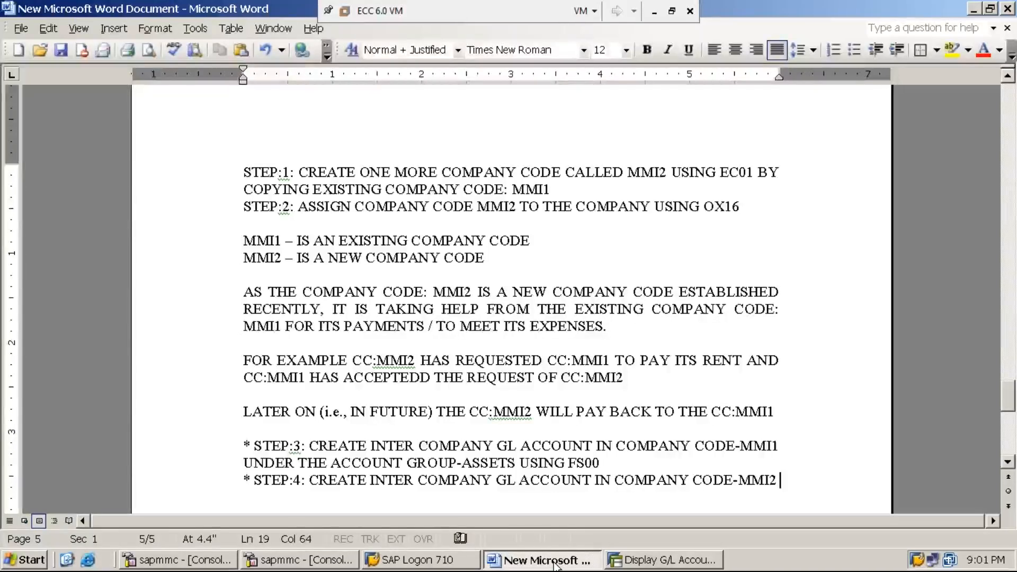
type("UNDER ")
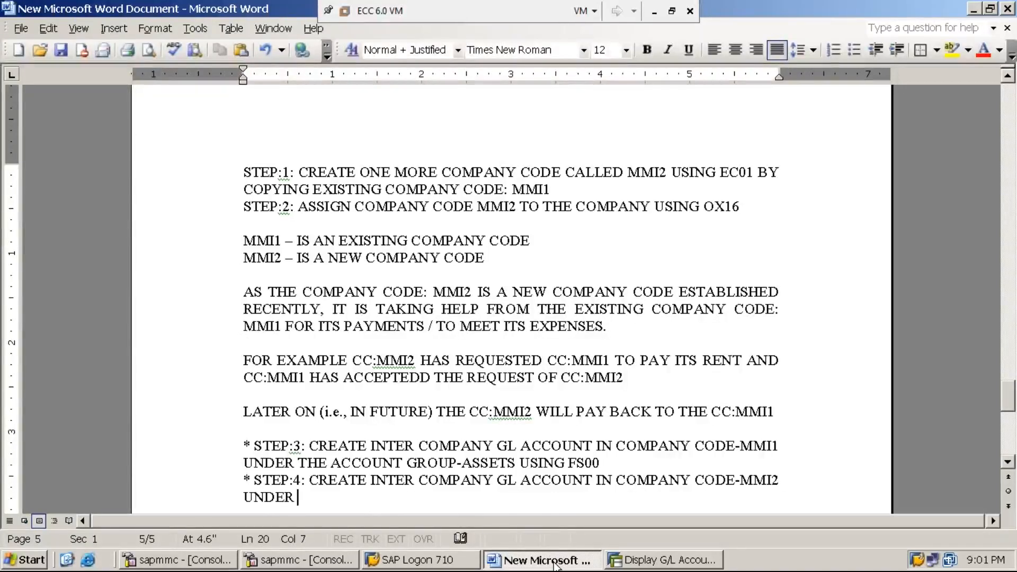
type("THE ACCOUNT")
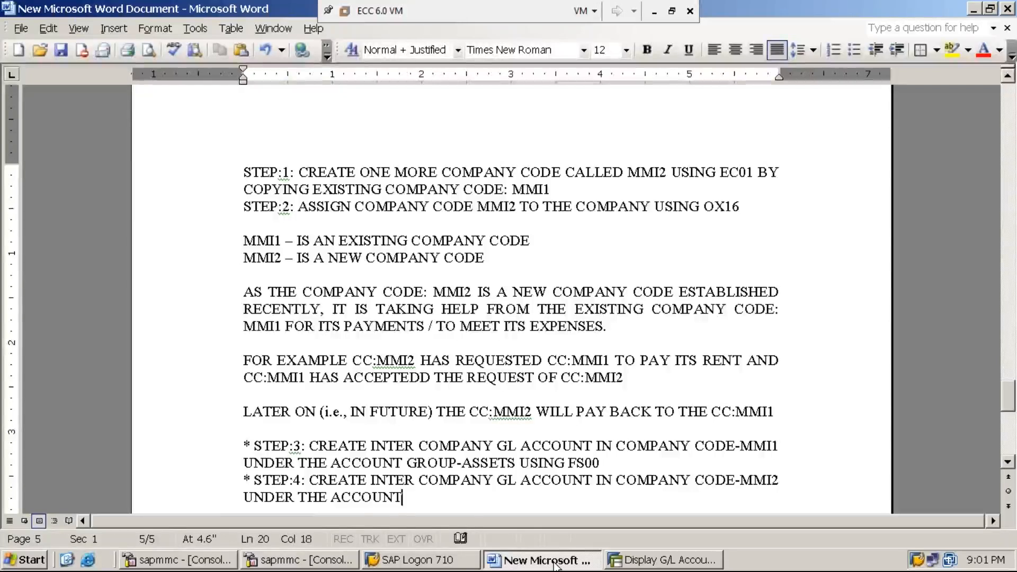
type(" GROUP")
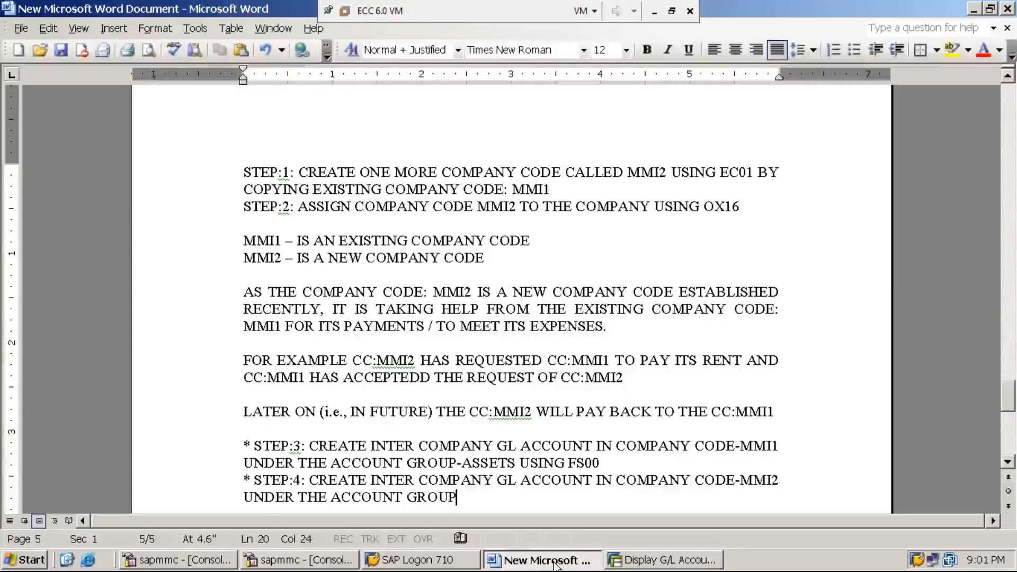
type("-LIAB")
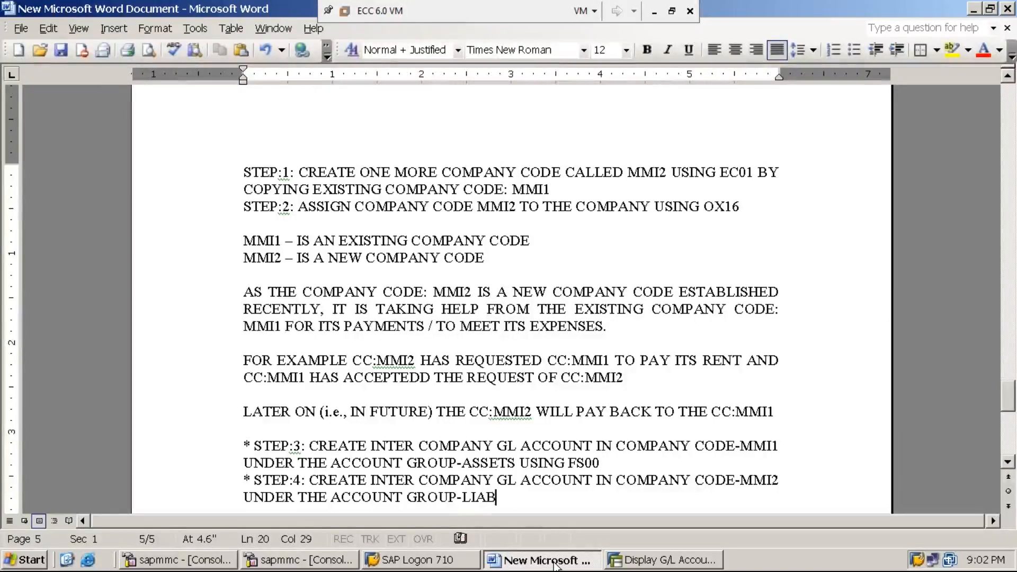
type("ILITIES ")
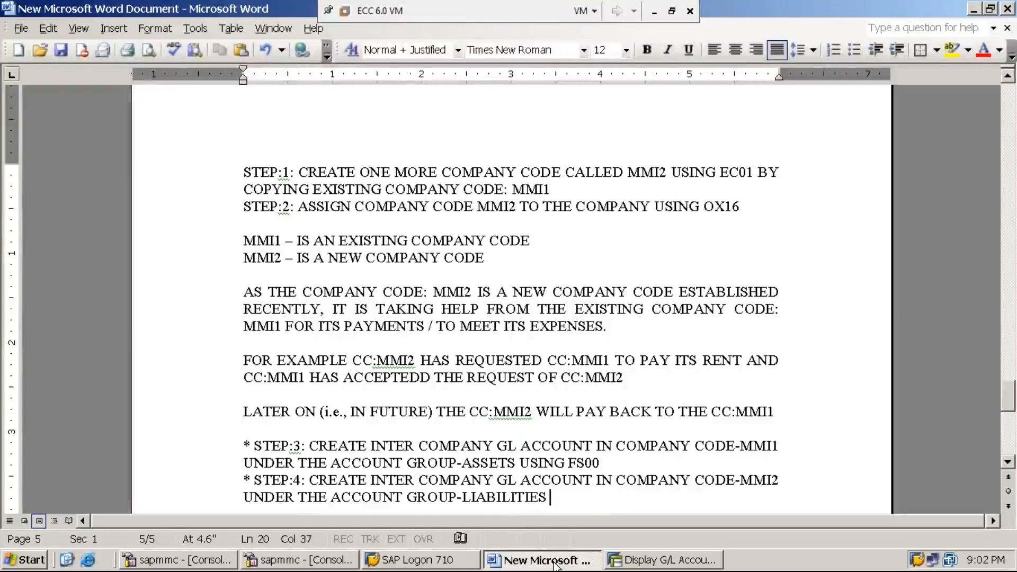
type("USING FS")
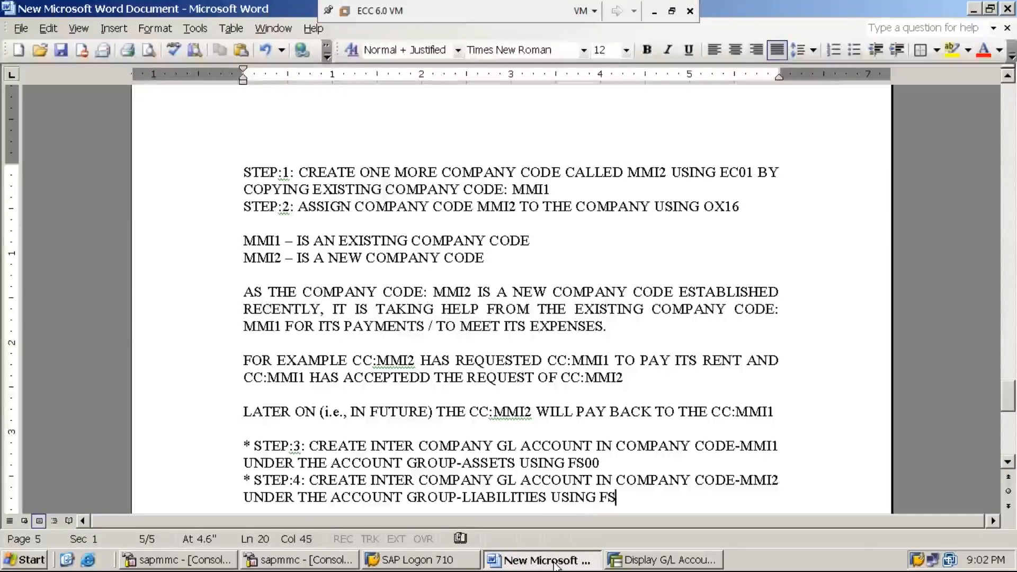
type("00")
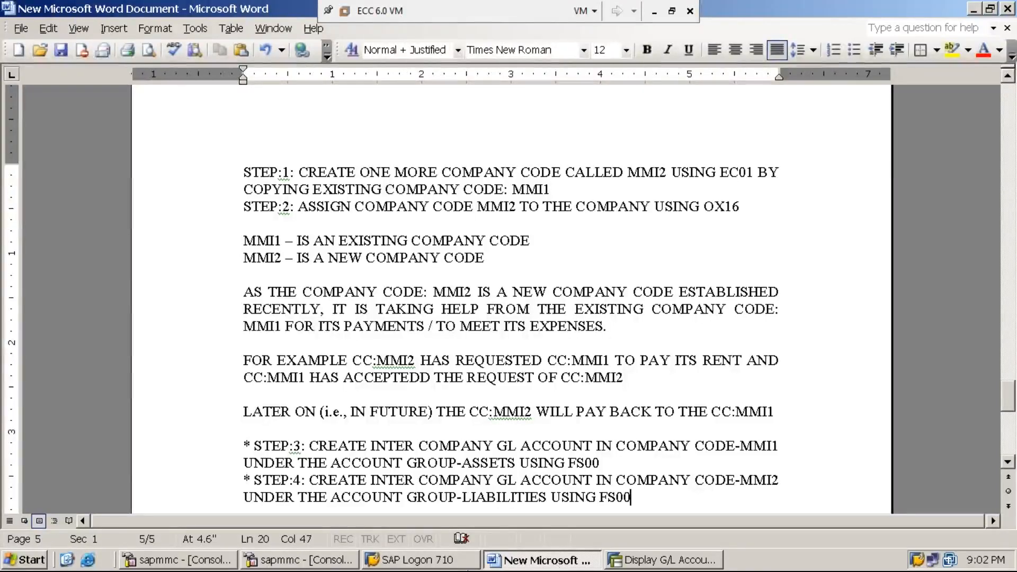
Switch back to SAP, leave the saved G/L account and start transaction FS00 afresh
left_click(657, 565)
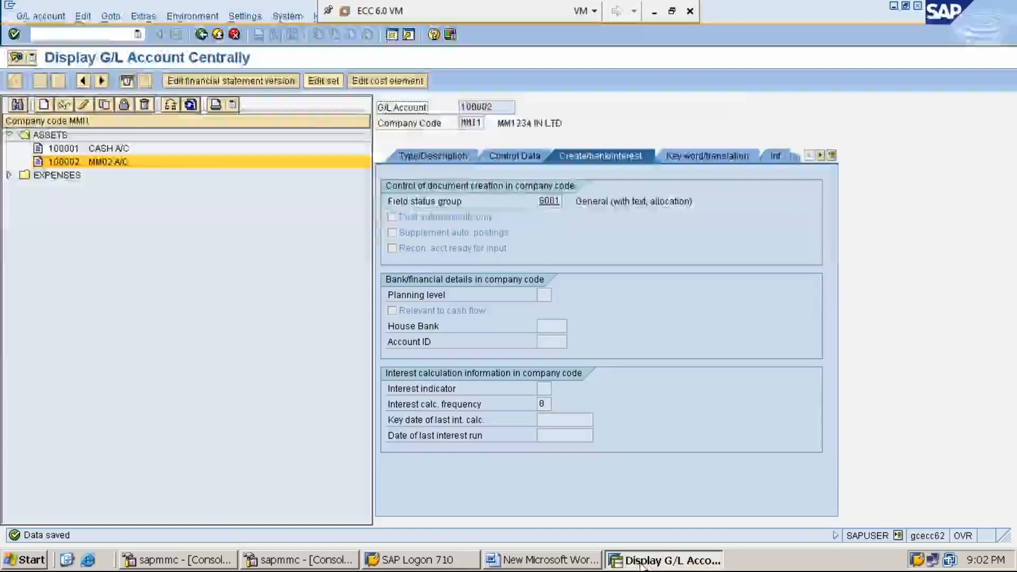
type("/n")
key("Return")
type("FS00")
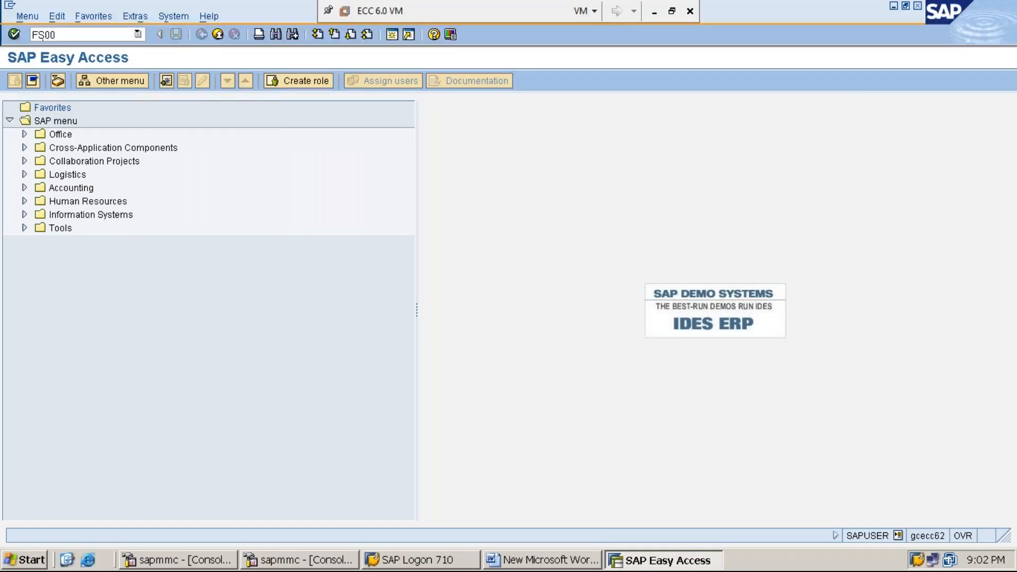
key("Return")
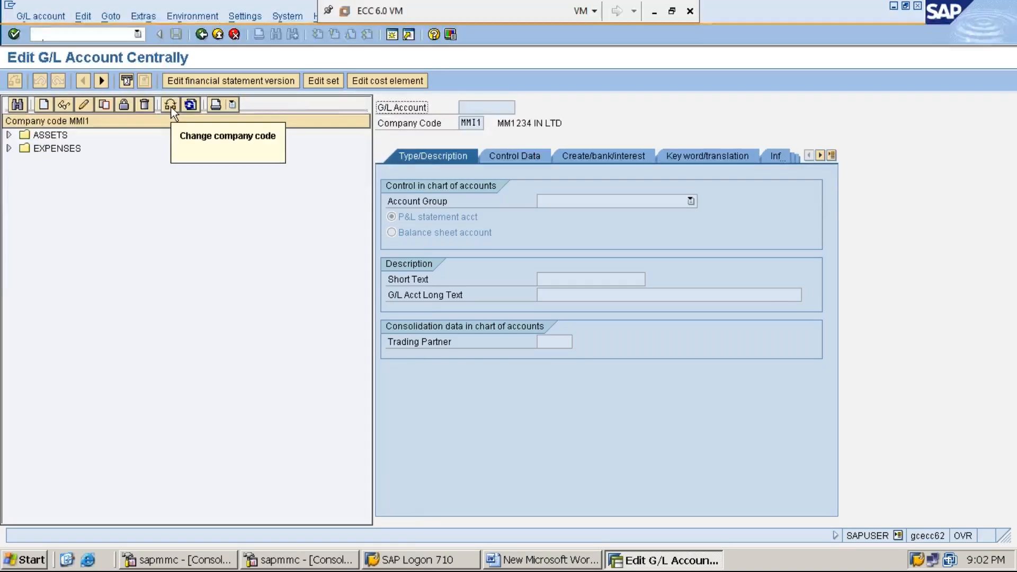
Change the company code of the G/L account list to MMI2
left_click(171, 106)
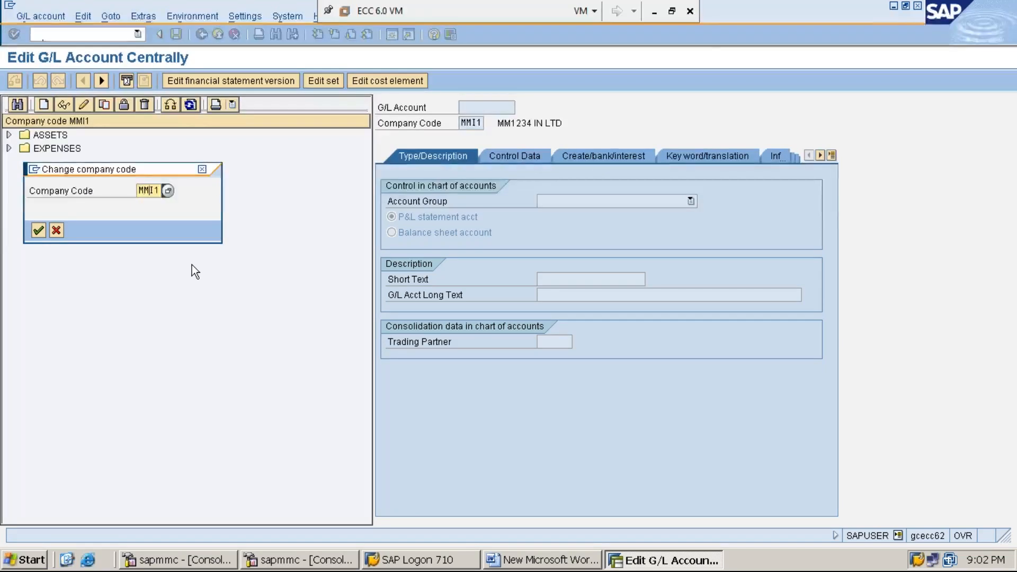
key("BackSpace")
type("2")
key("Return")
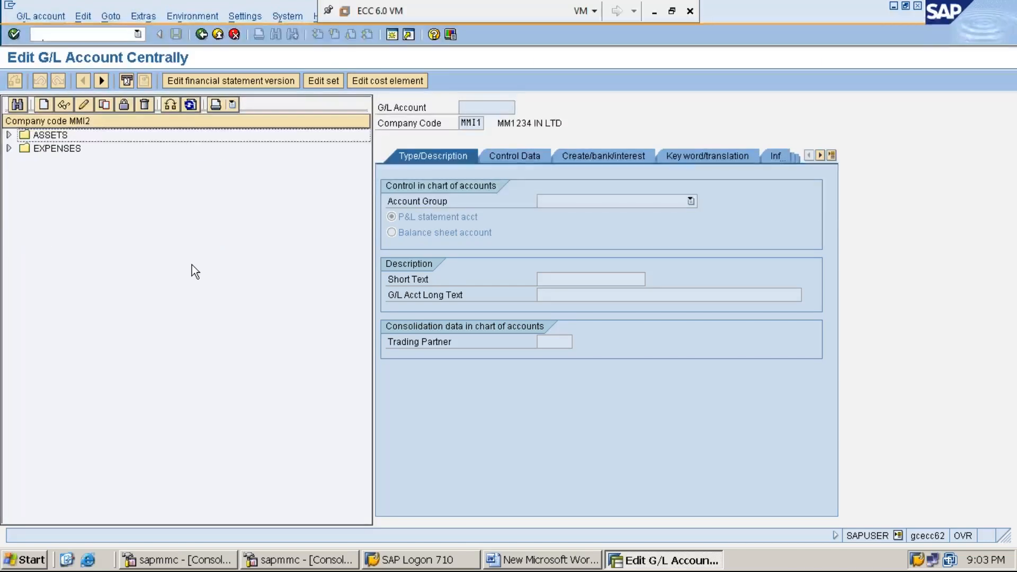
Start creating G/L account 200002 in company code MMI2
left_click(46, 106)
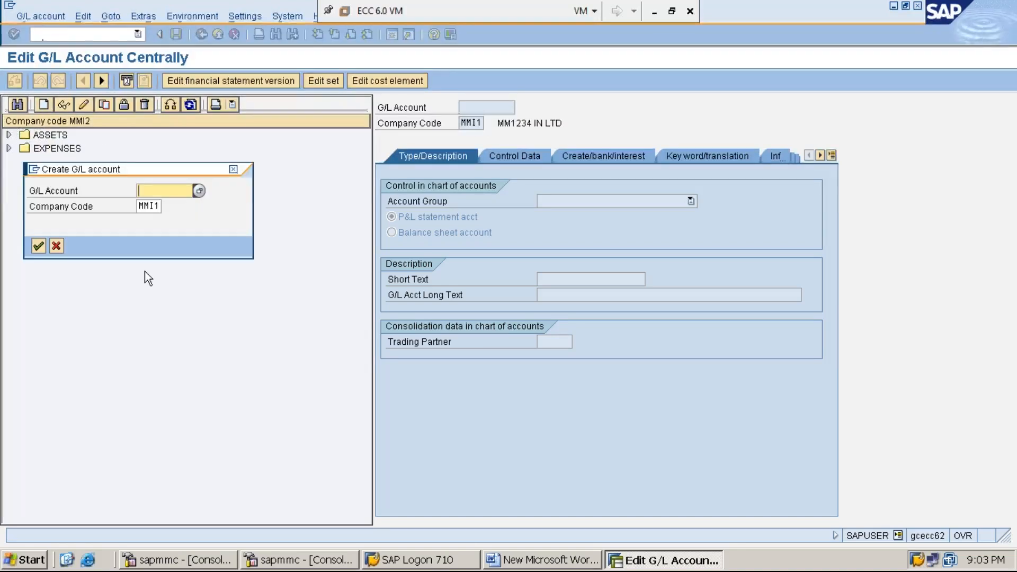
type("2000")
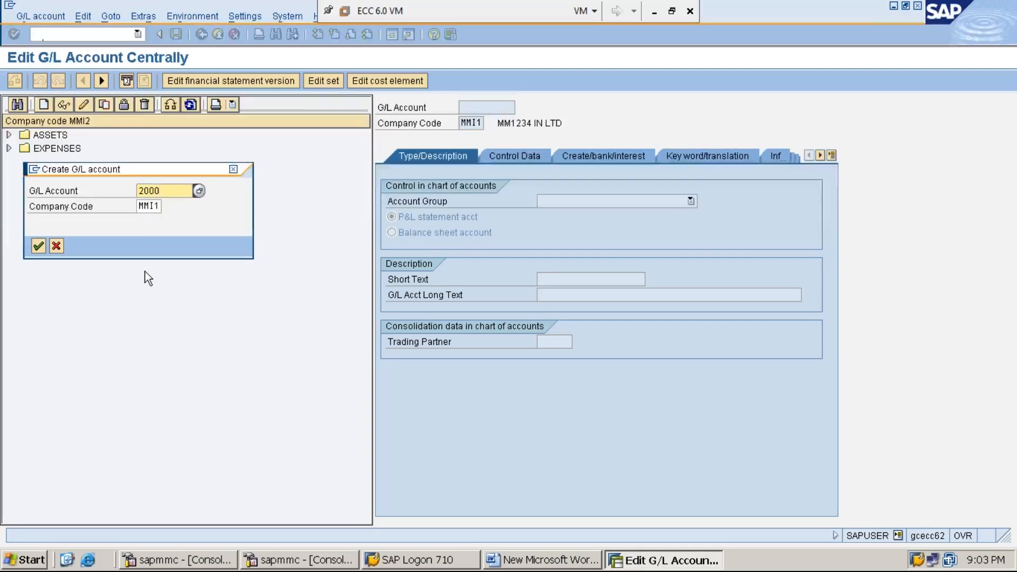
type("02")
key("Tab")
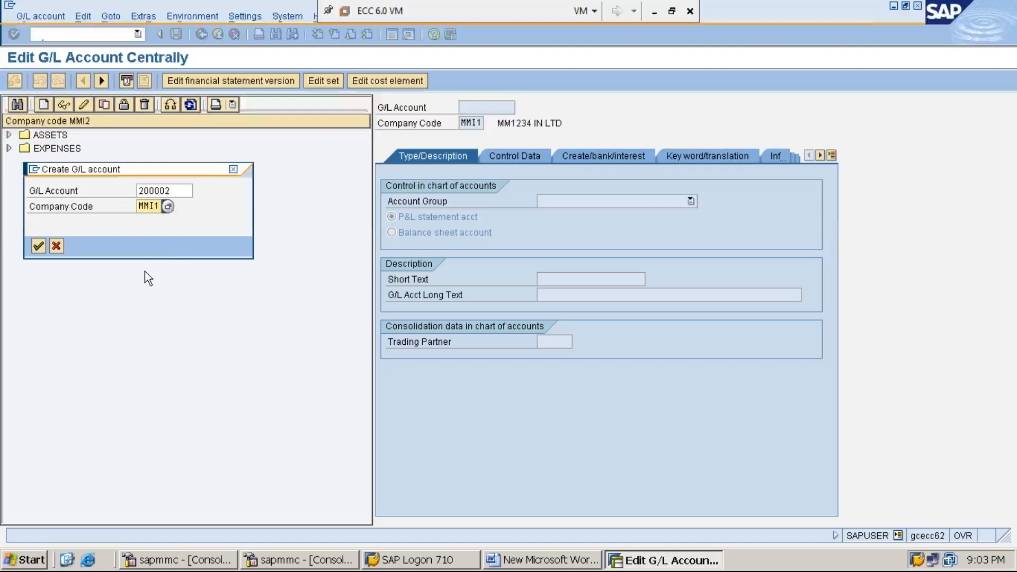
type("MMI2")
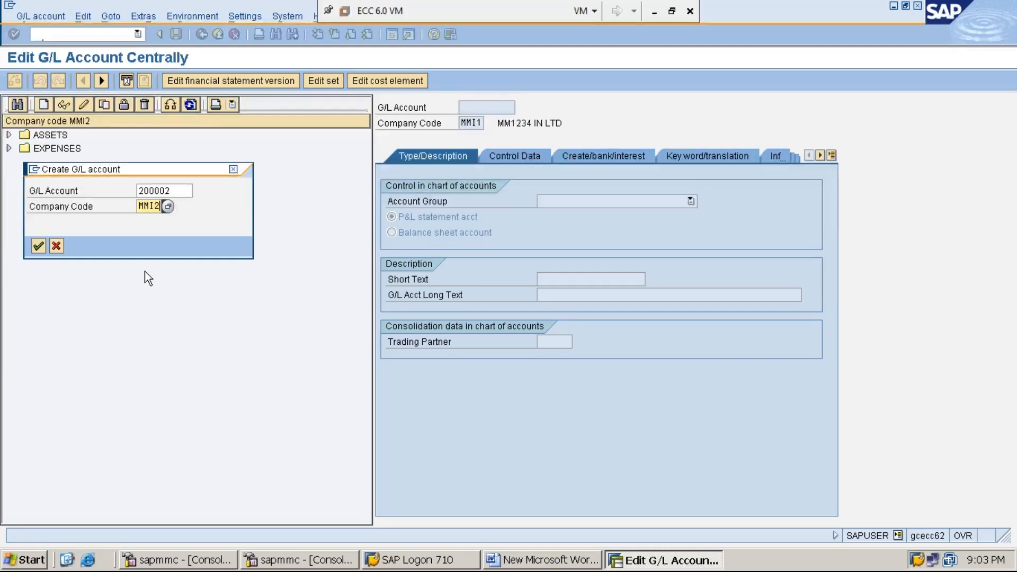
key("Return")
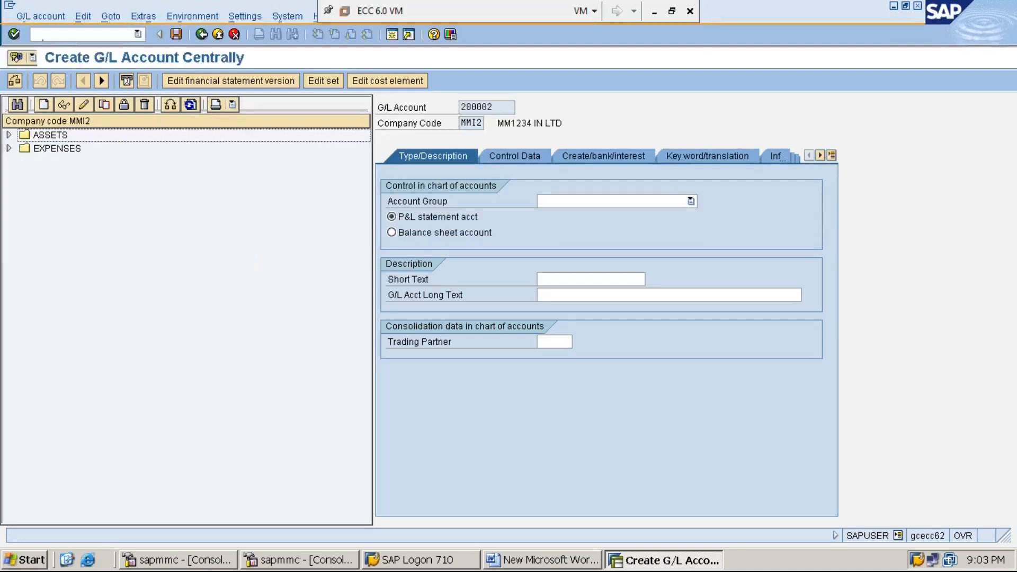
Assign the new account to the LIABILITIES account group and classify it as a balance sheet account
left_click(691, 200)
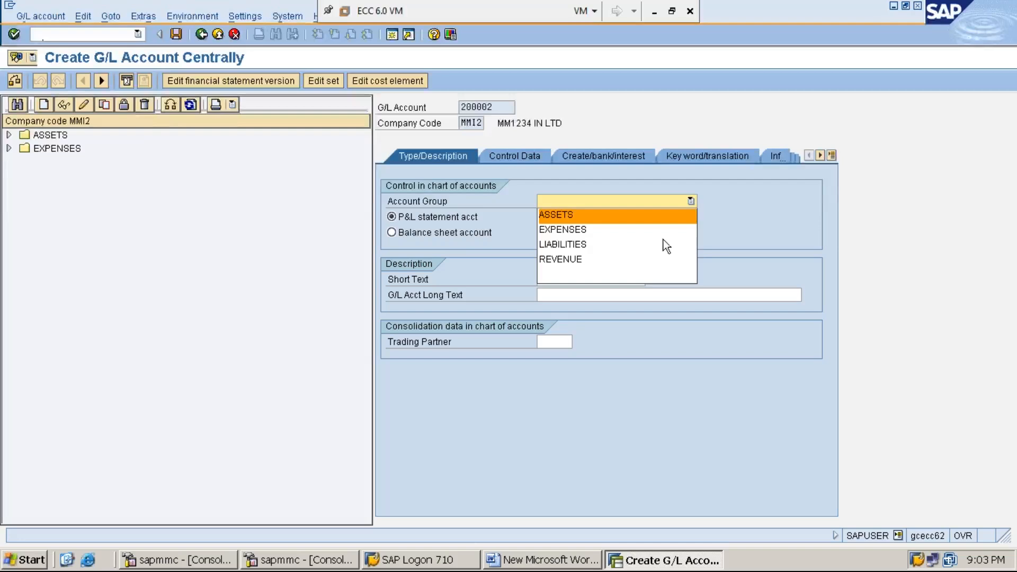
left_click(691, 203)
left_click(691, 202)
left_click(691, 202)
left_click(691, 202)
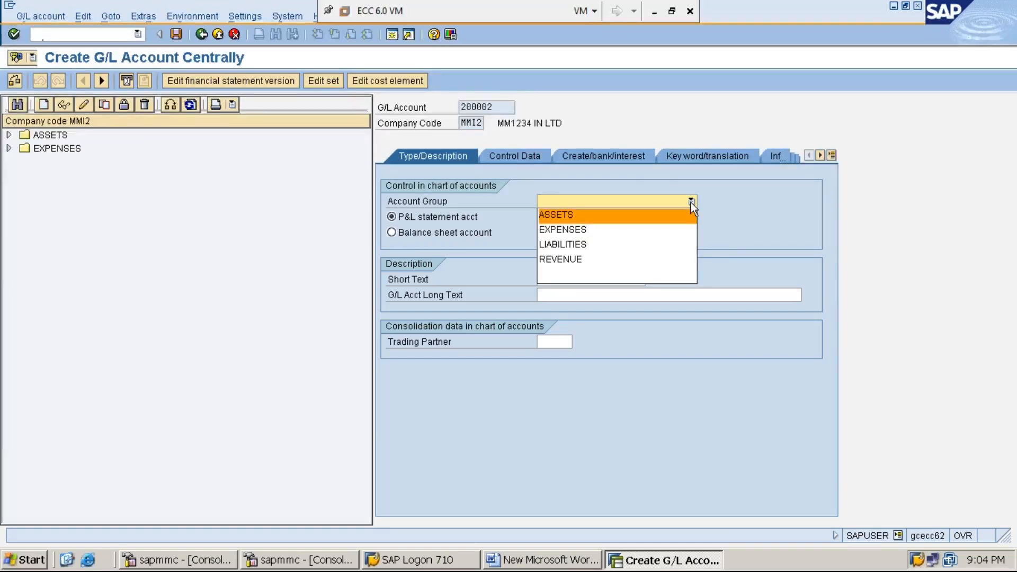
left_click(670, 246)
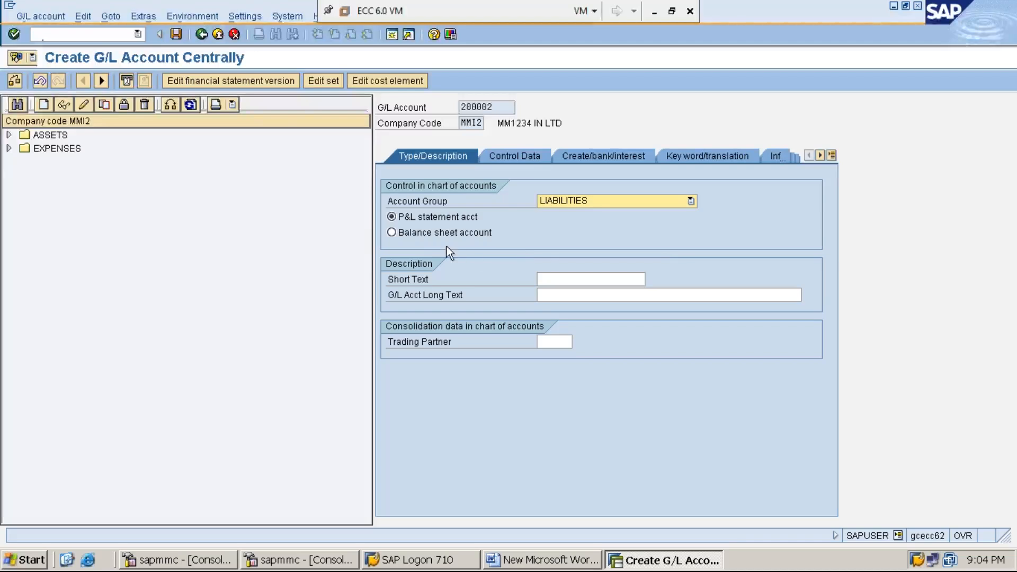
left_click(434, 234)
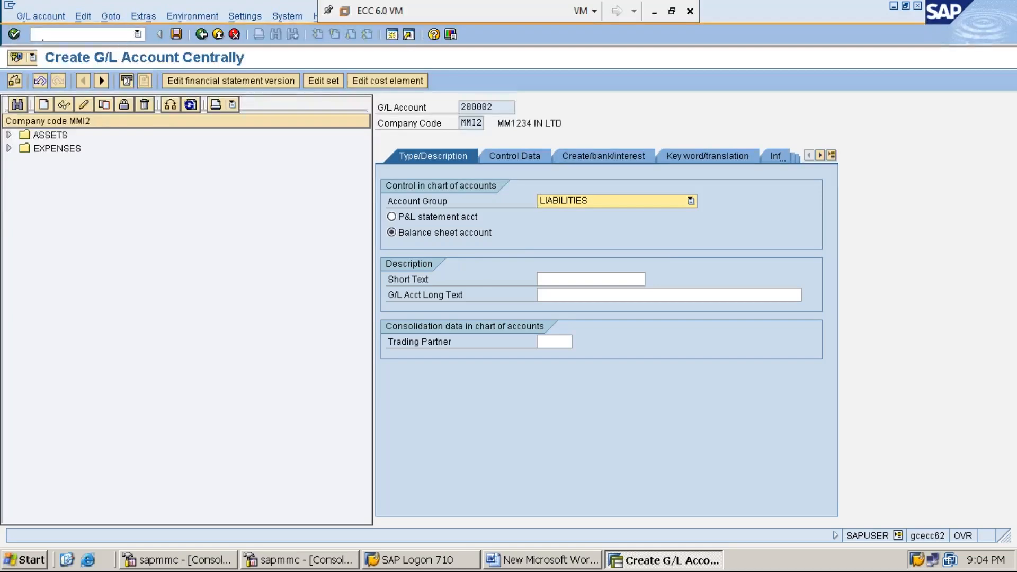
Describe the account with short text MM01A/C and long text MM01 ACCOUNT
left_click(565, 279)
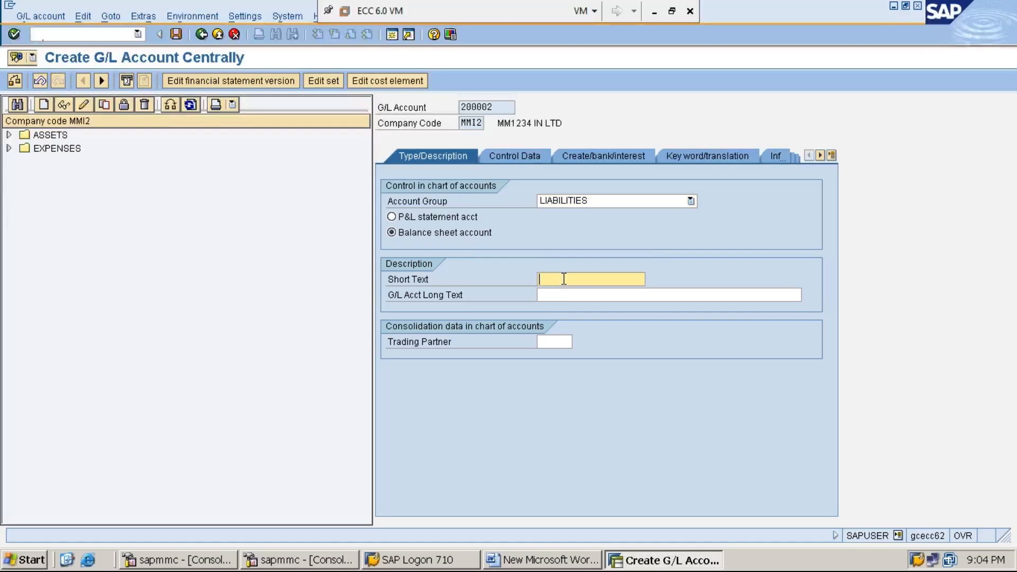
type("MM01 A/C")
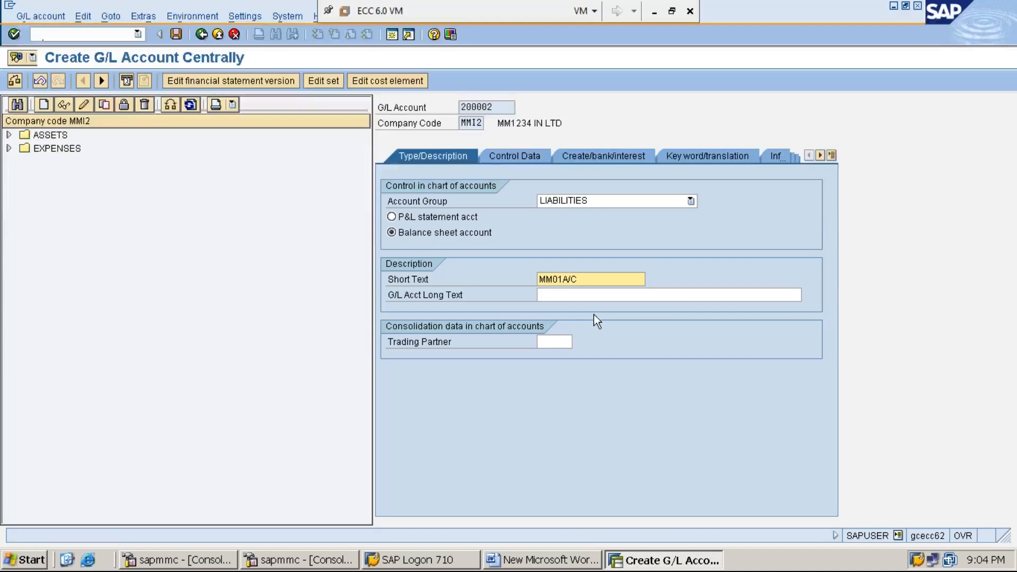
left_click(613, 293)
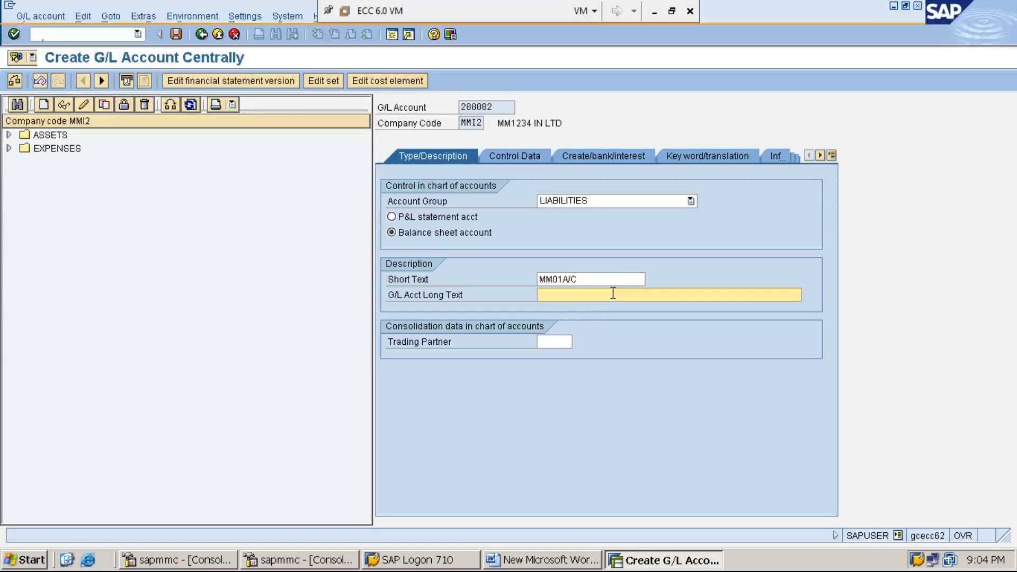
type("MM01 ACCOUNT")
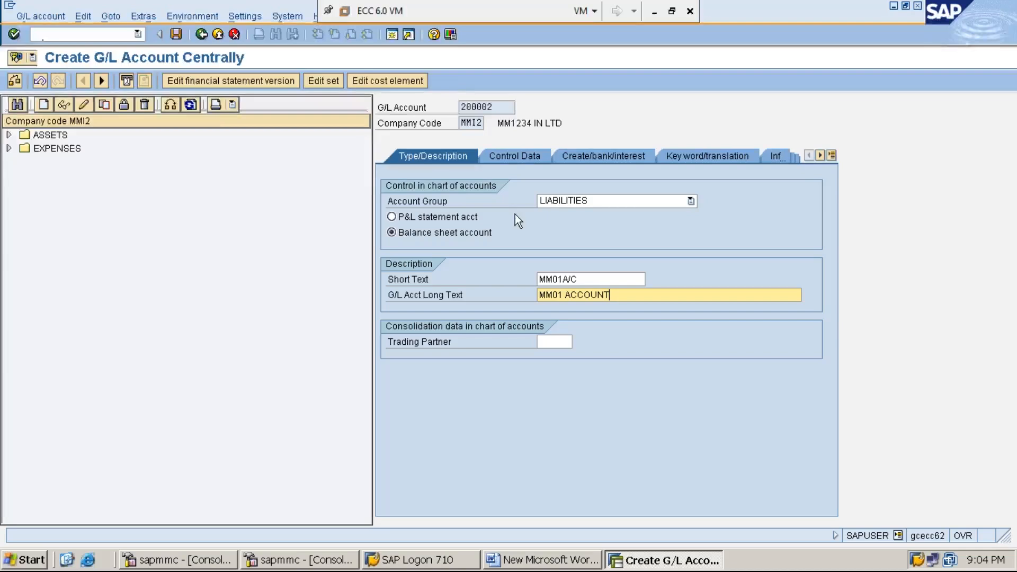
In the control data, enable only balances in local currency and line item display, and set the sort key to 001
left_click(520, 157)
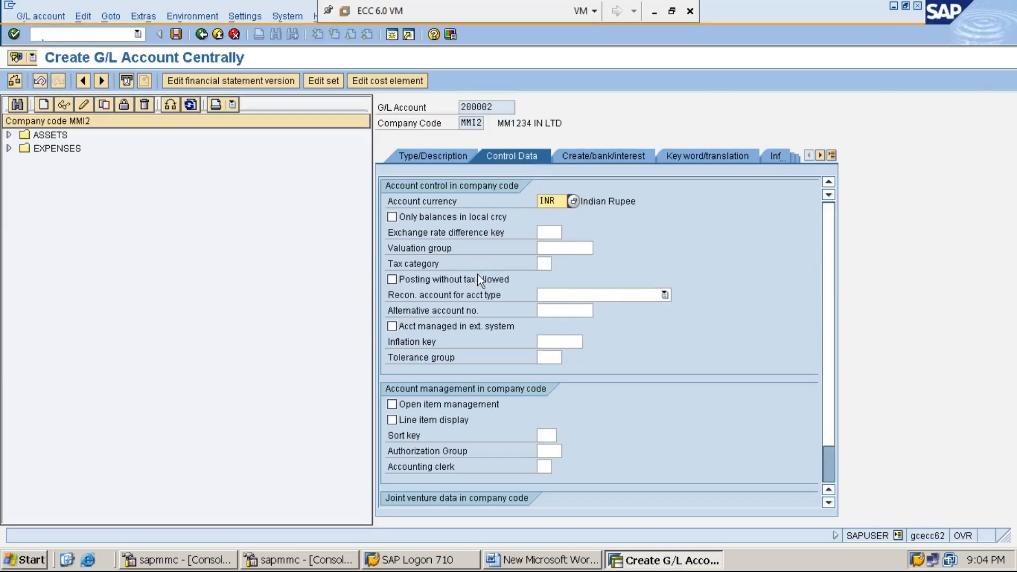
left_click(394, 216)
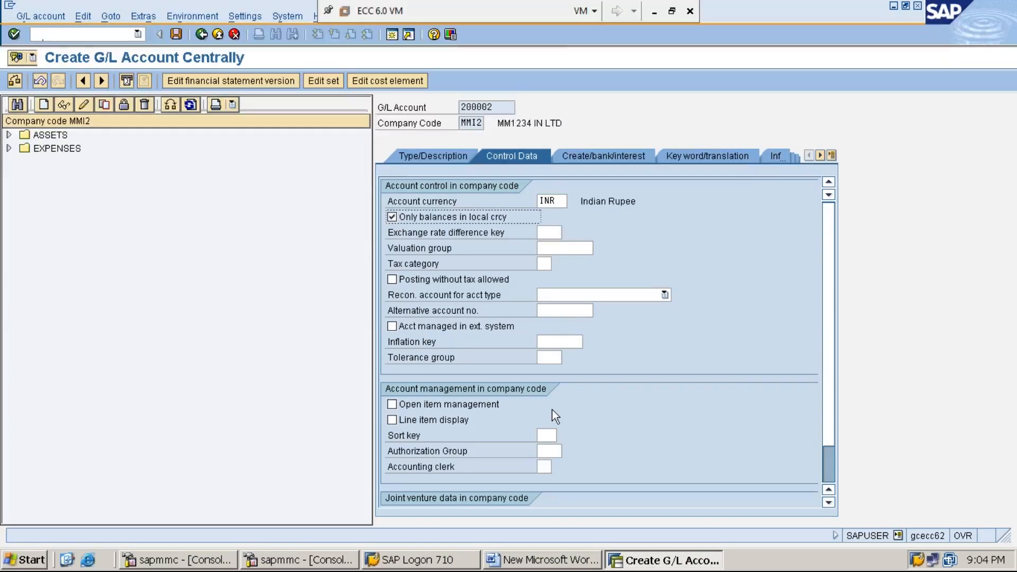
left_click(393, 420)
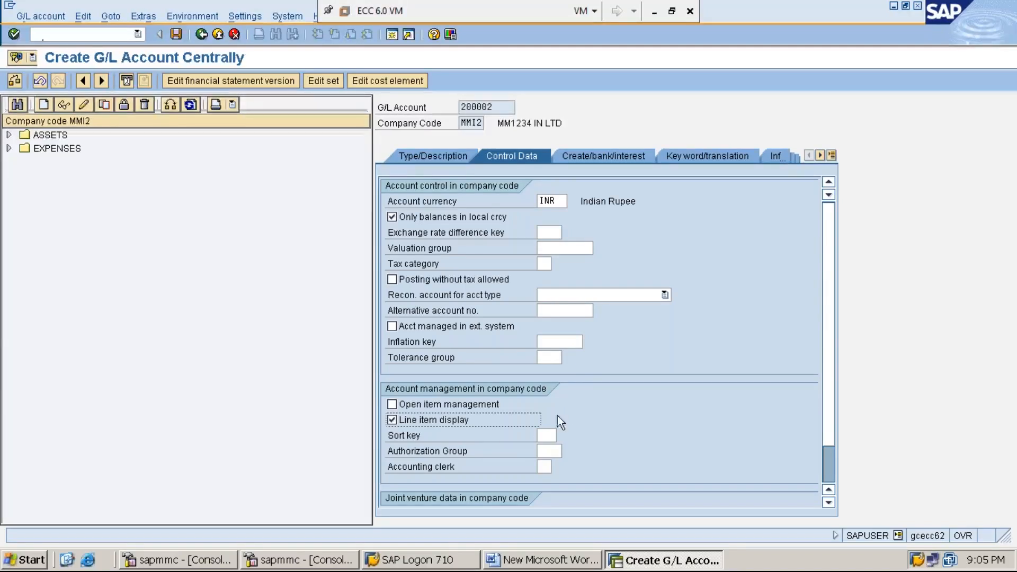
left_click(547, 436)
type("001")
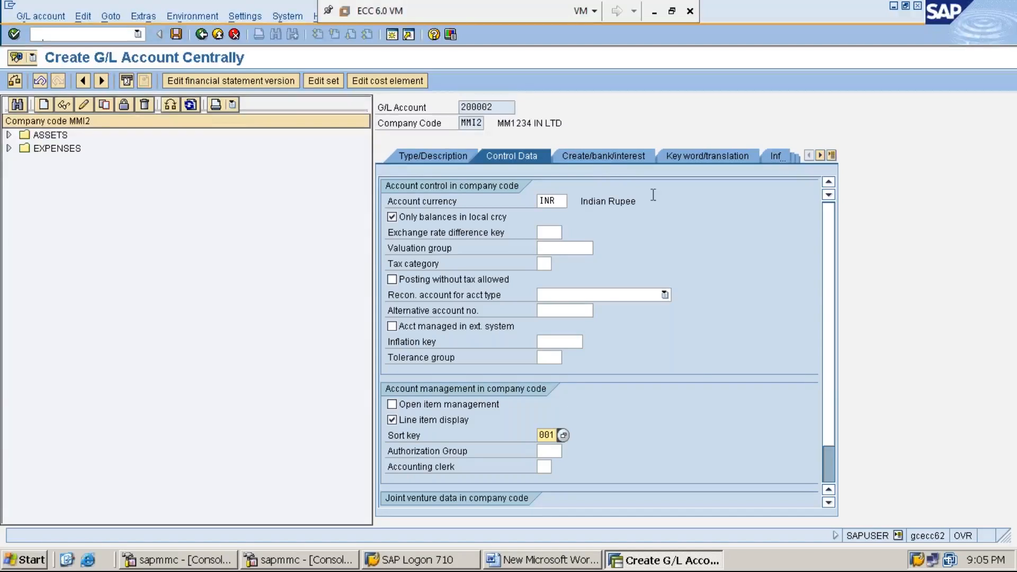
Set the field status group to G001 and save the G/L account
left_click(605, 155)
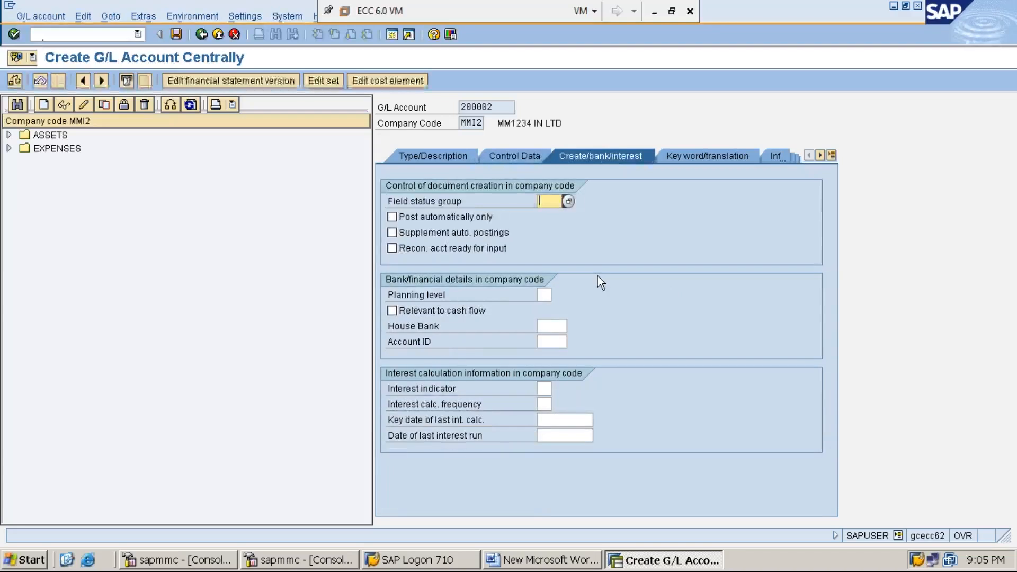
type("G001")
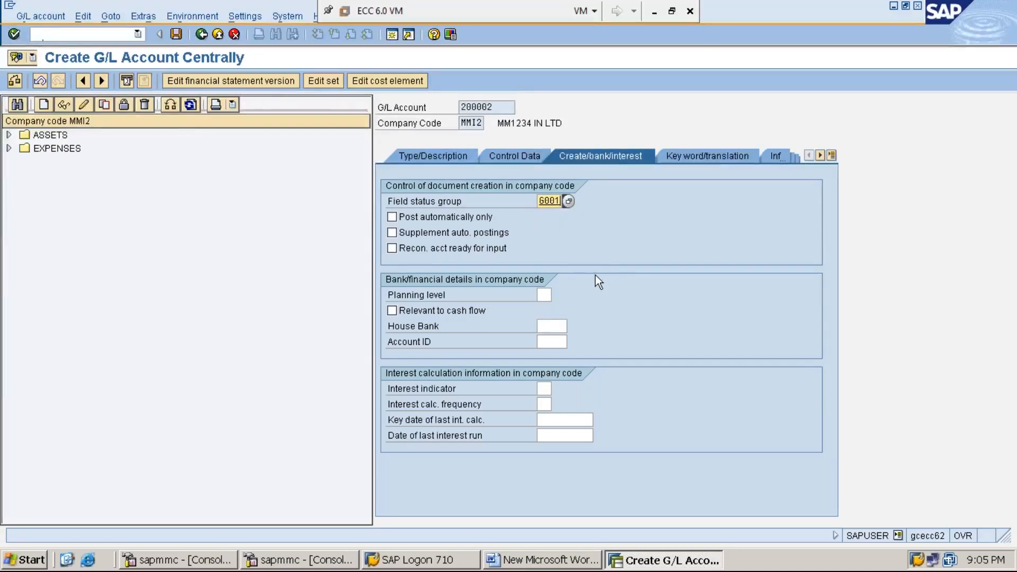
left_click(177, 34)
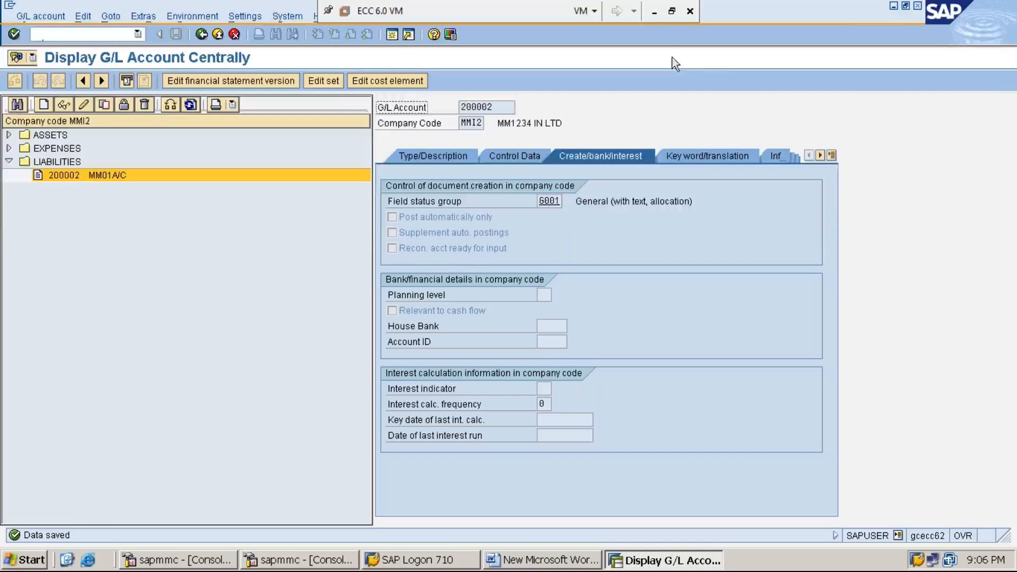
Switch to the Word document and add "* STEP:5: AUTOMATIC ACCOUNT ASSIGNEMNT FOR INTER COMPANY CODE TRANSACTIONS USING OBYA" after step 4
left_click(894, 6)
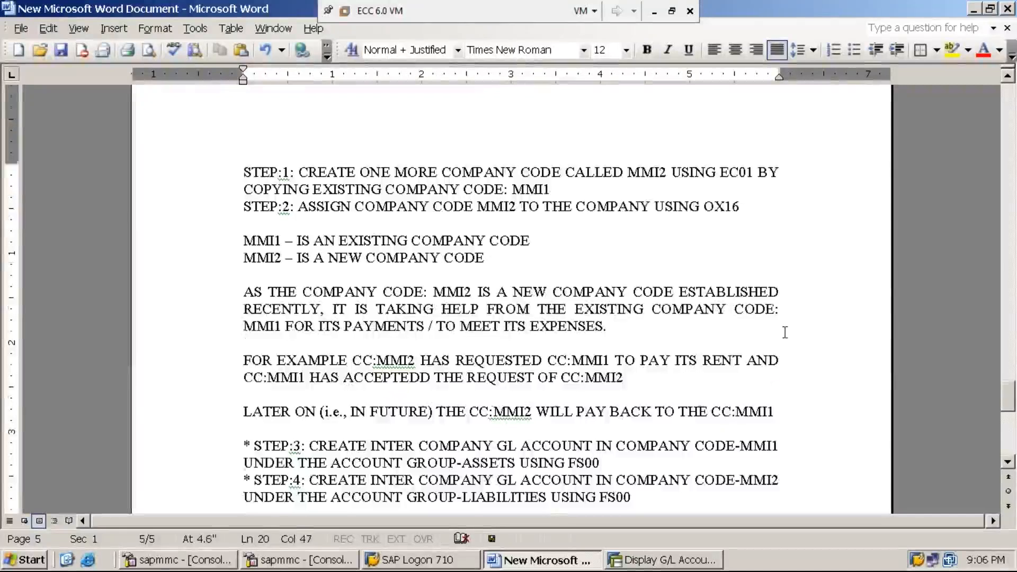
key("Return")
type("*")
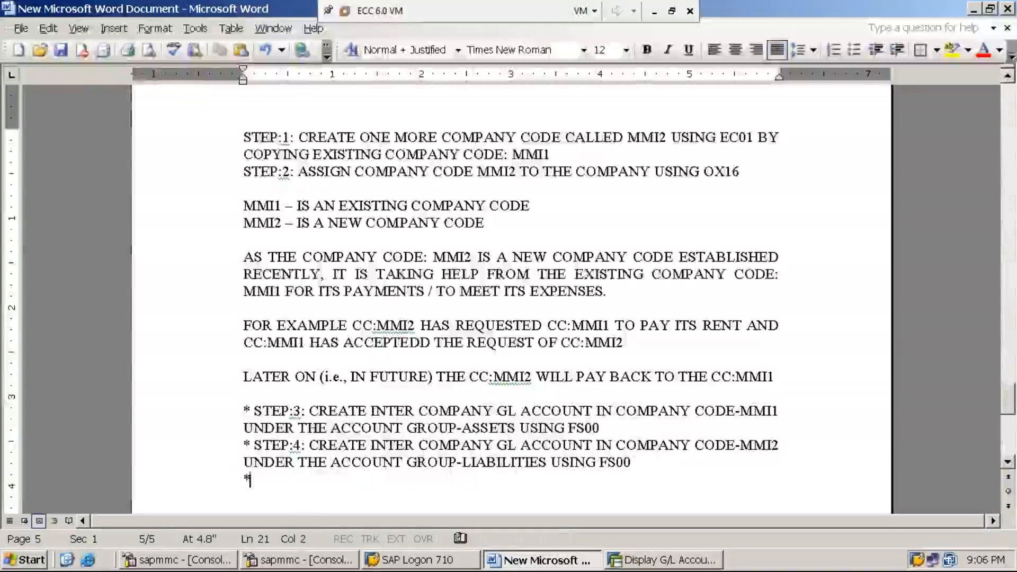
type(" STEP")
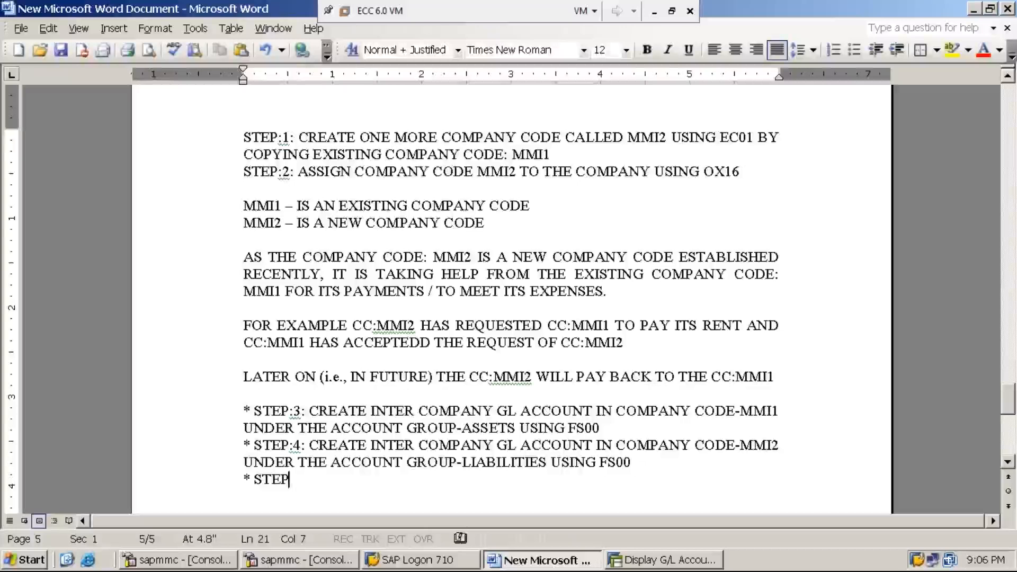
type(":5:")
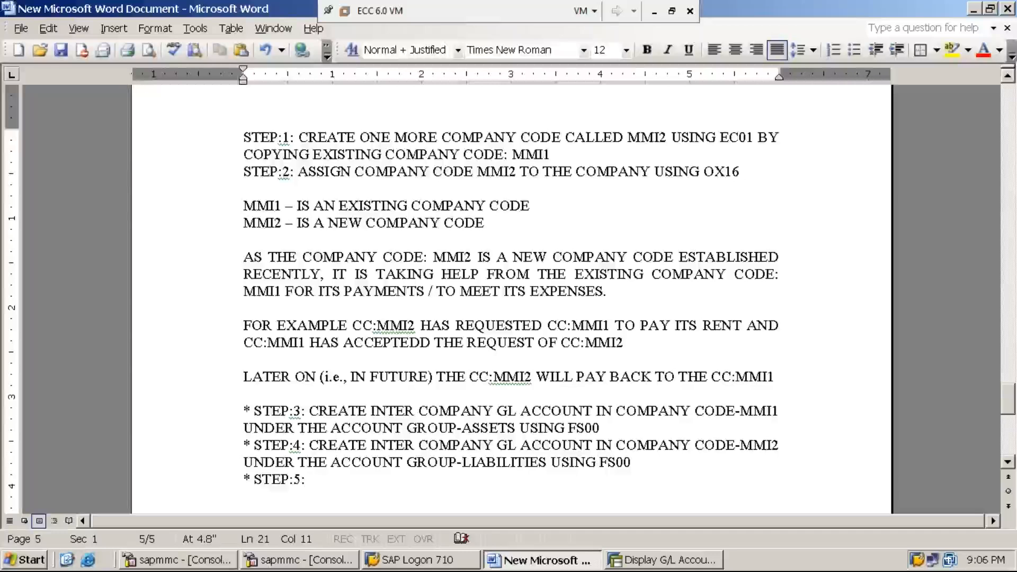
type("AUTO")
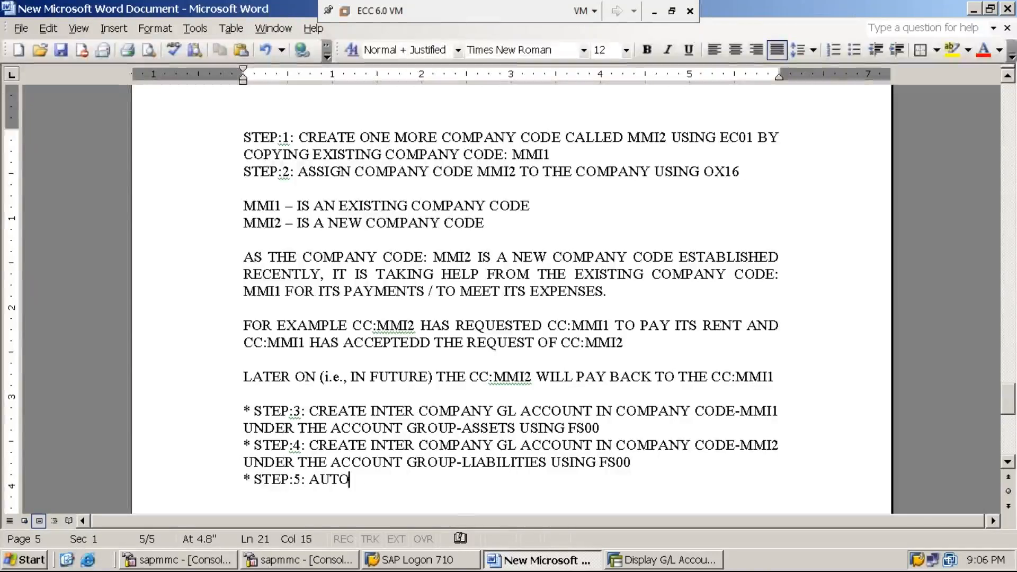
type("MATIC")
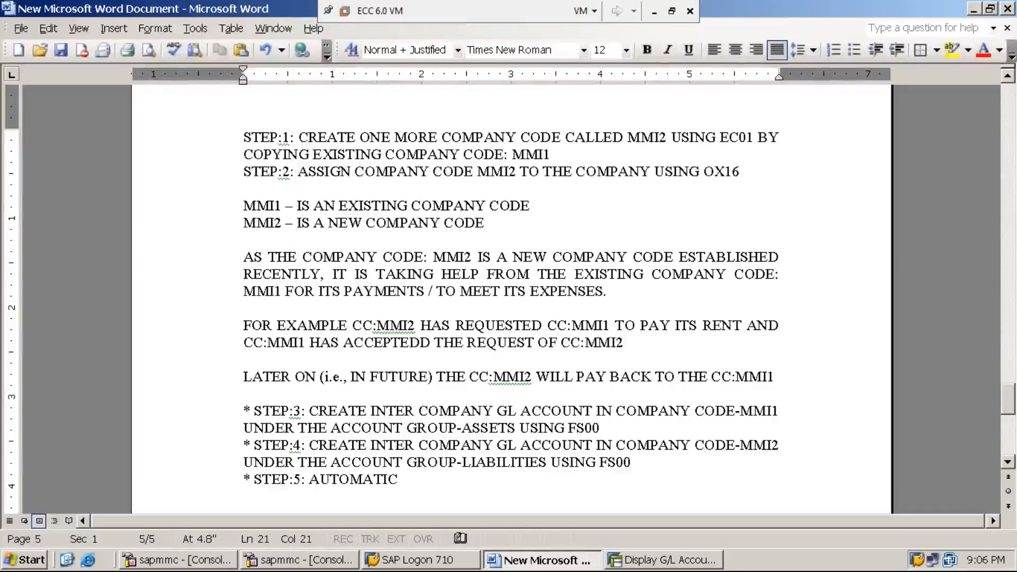
type(" ACCOUNT")
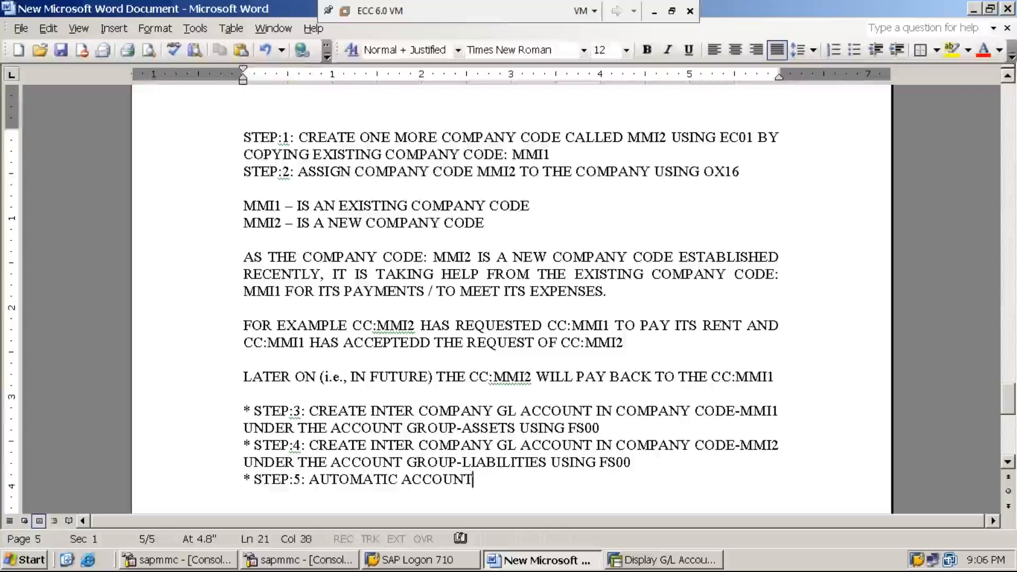
type(" ASSIGNEMNT")
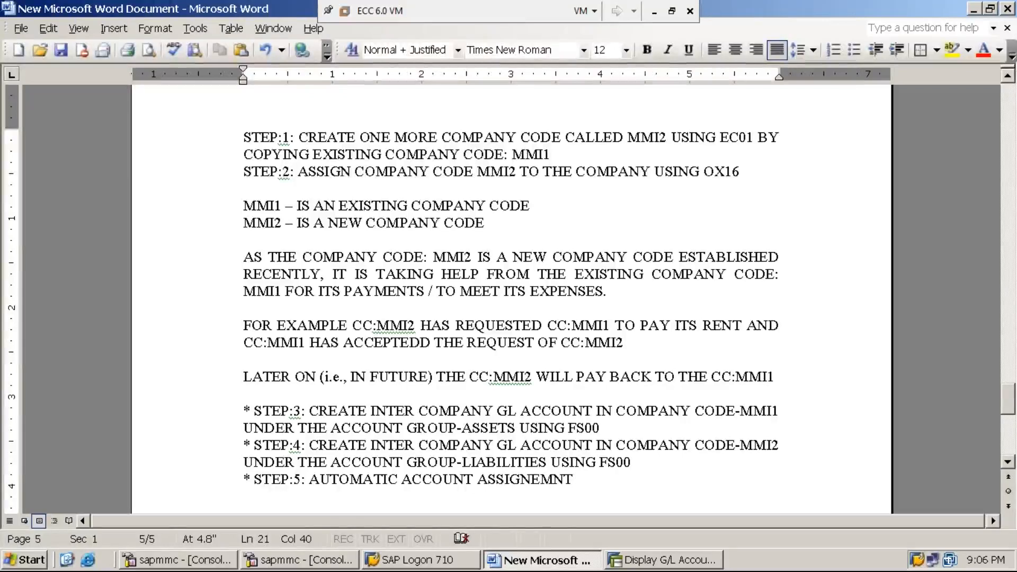
type("FOR ")
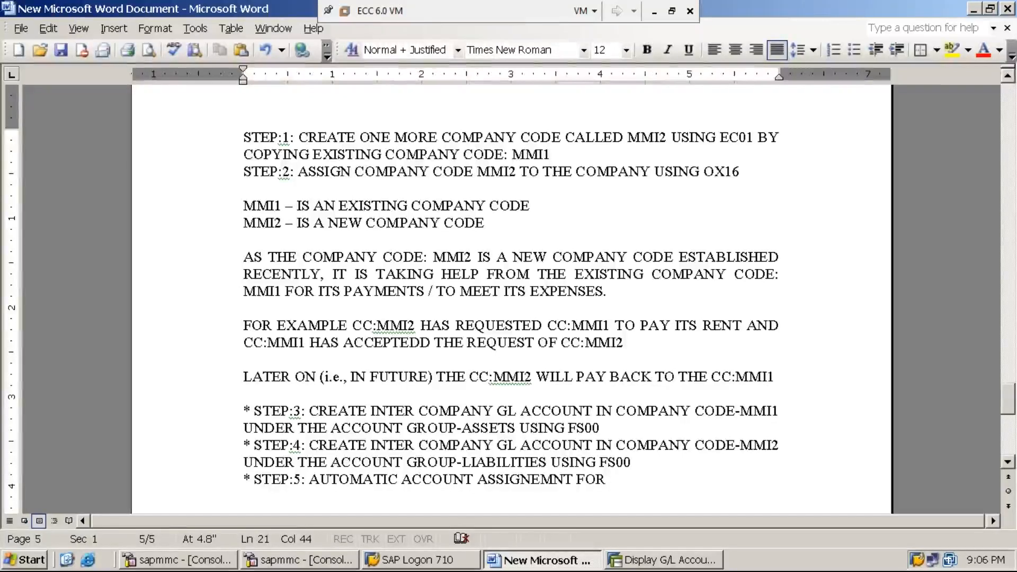
type("INTER CO")
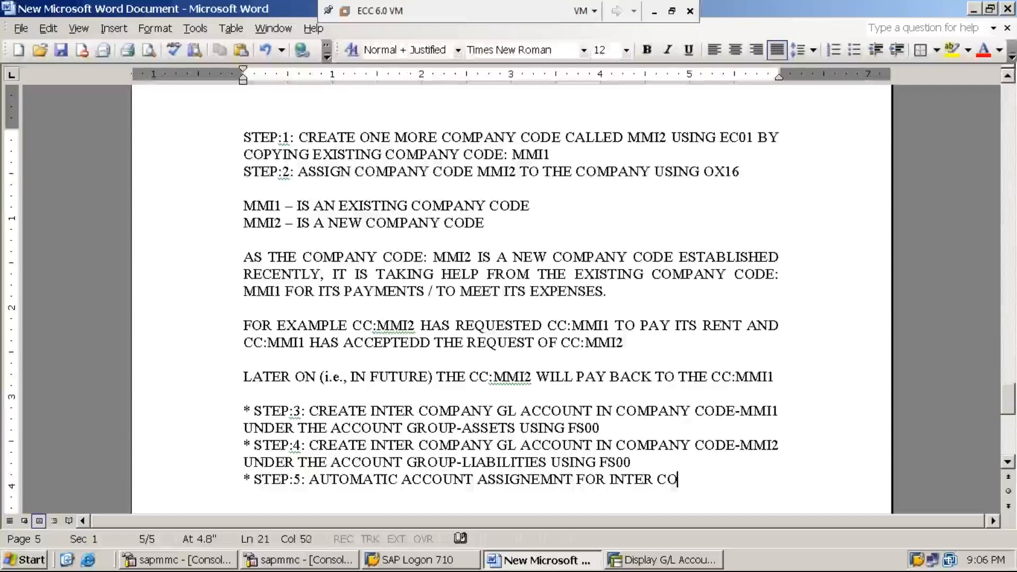
type("MPANY CODE TRA")
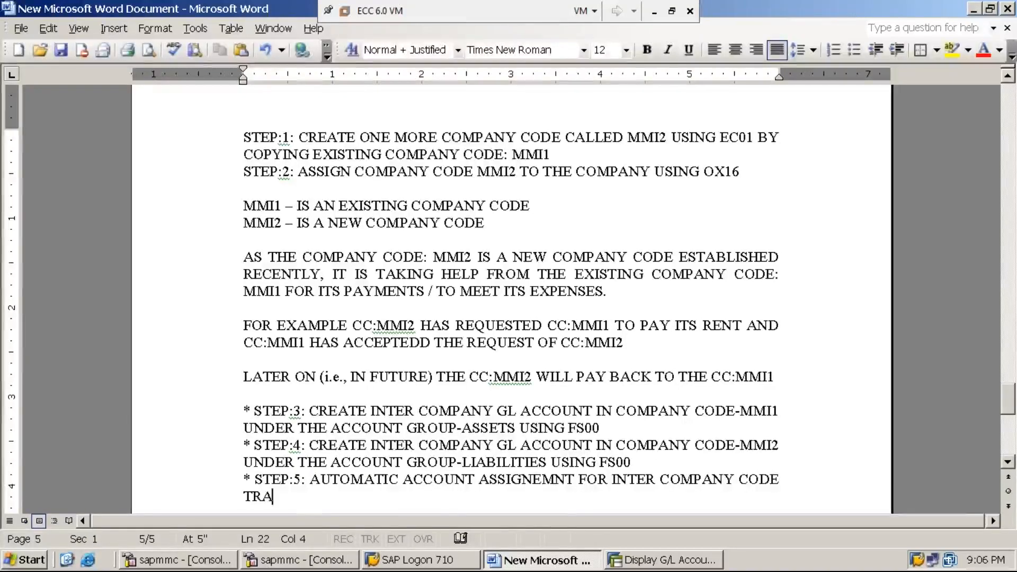
type("NSACTIONS")
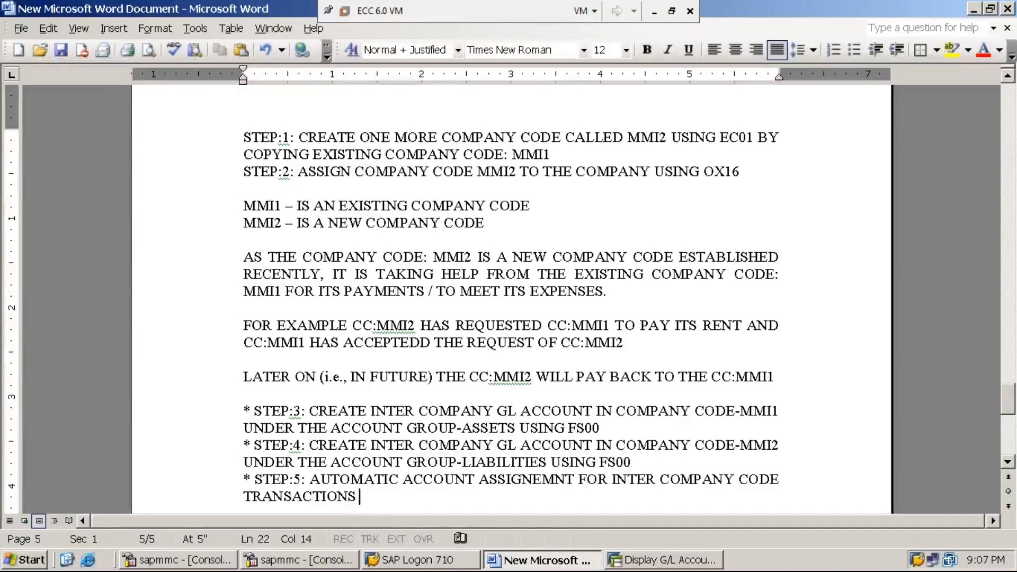
type("USIN")
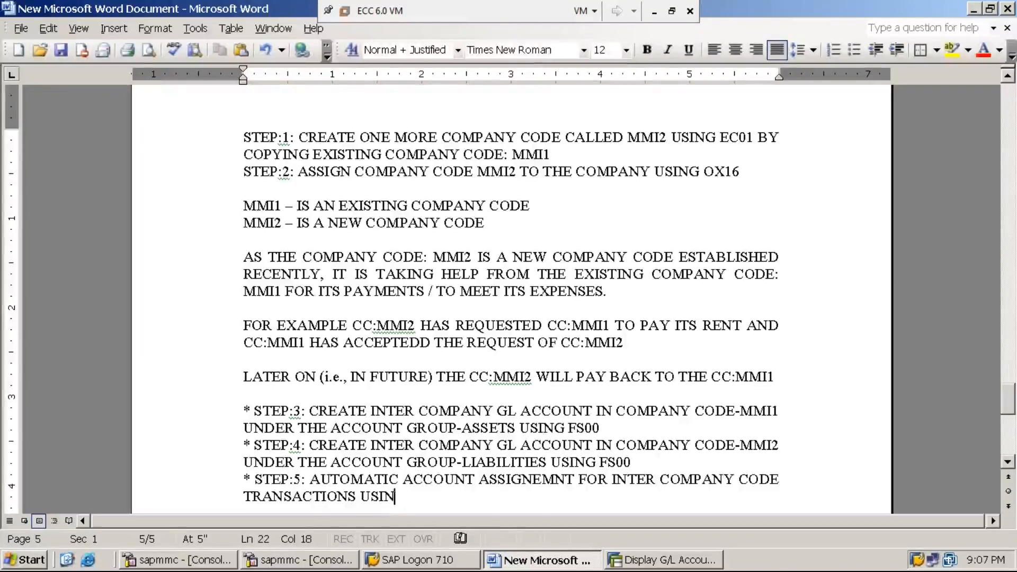
type("G OBYA")
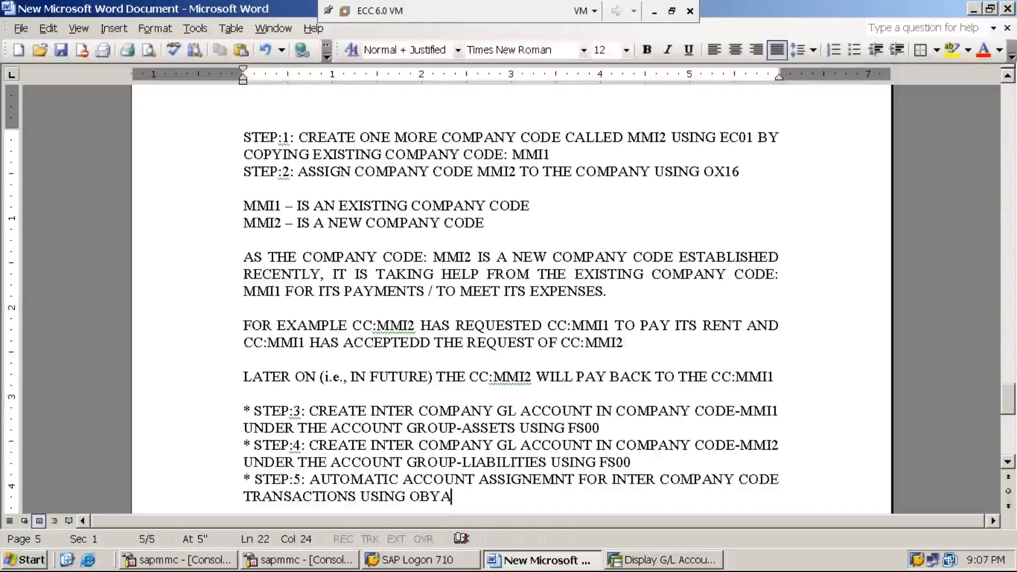
left_click(651, 9)
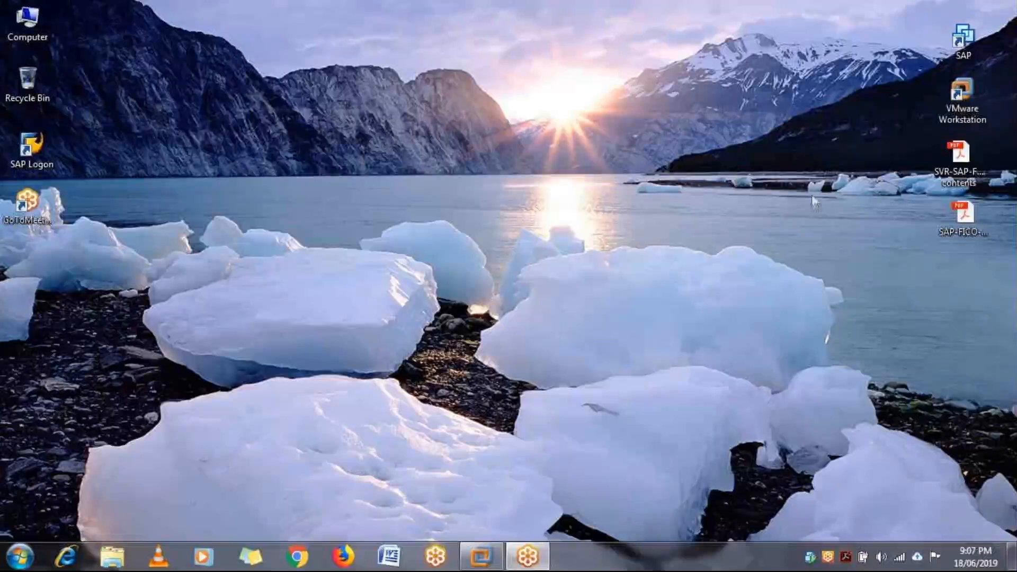
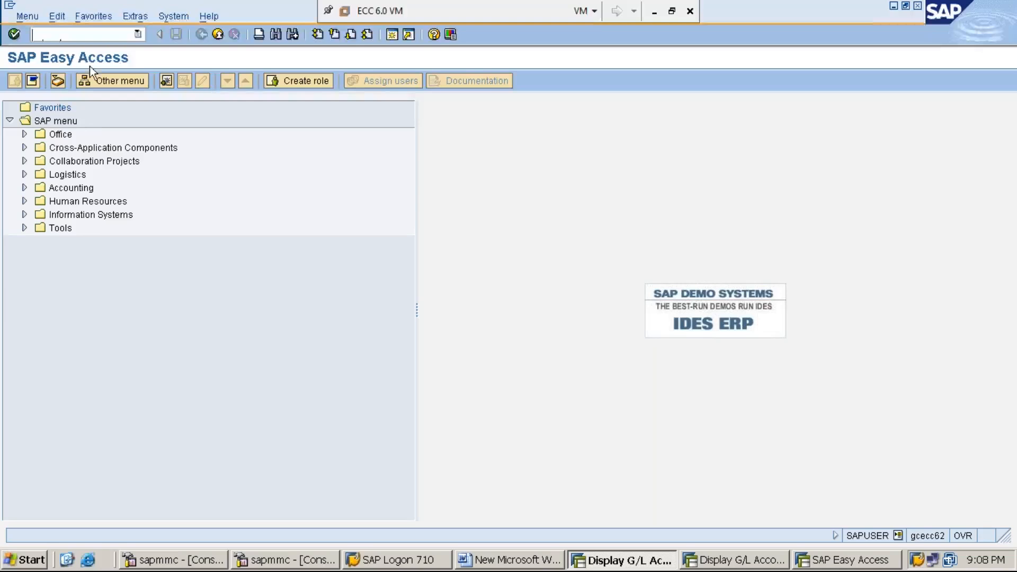
Run transaction SPRO in SAP and open the SAP Reference IMG
type("SPRO")
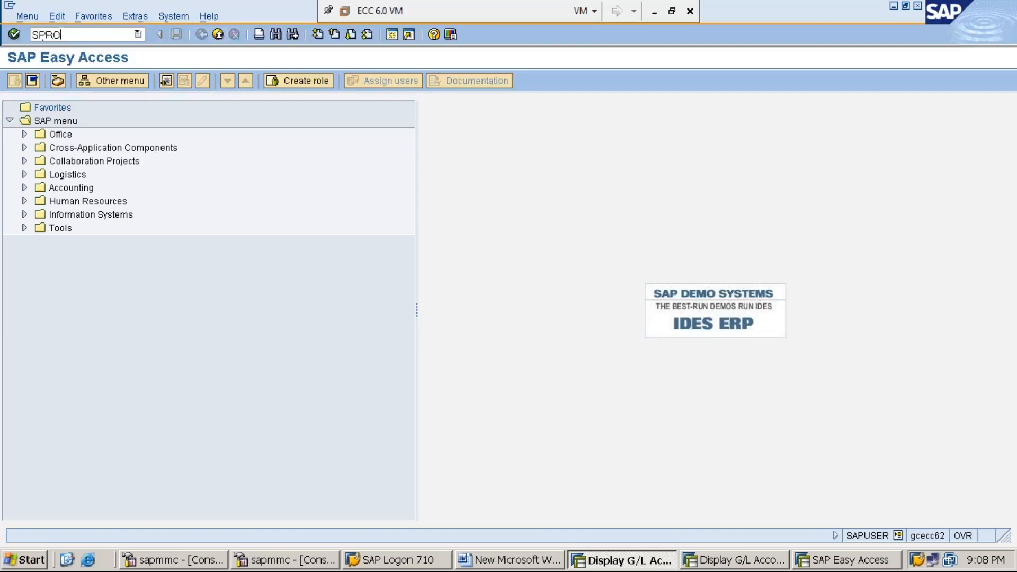
key("Return")
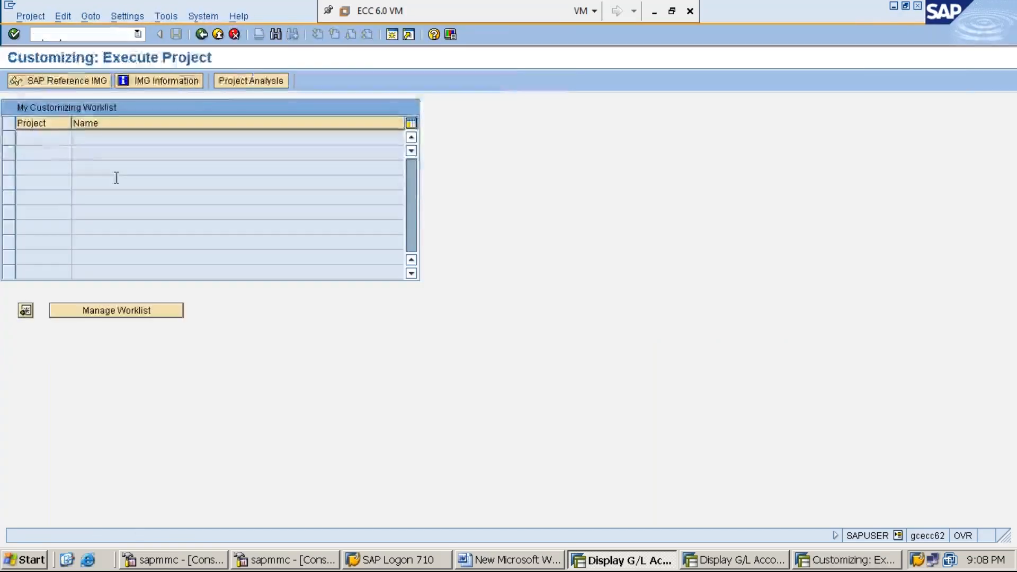
left_click(85, 81)
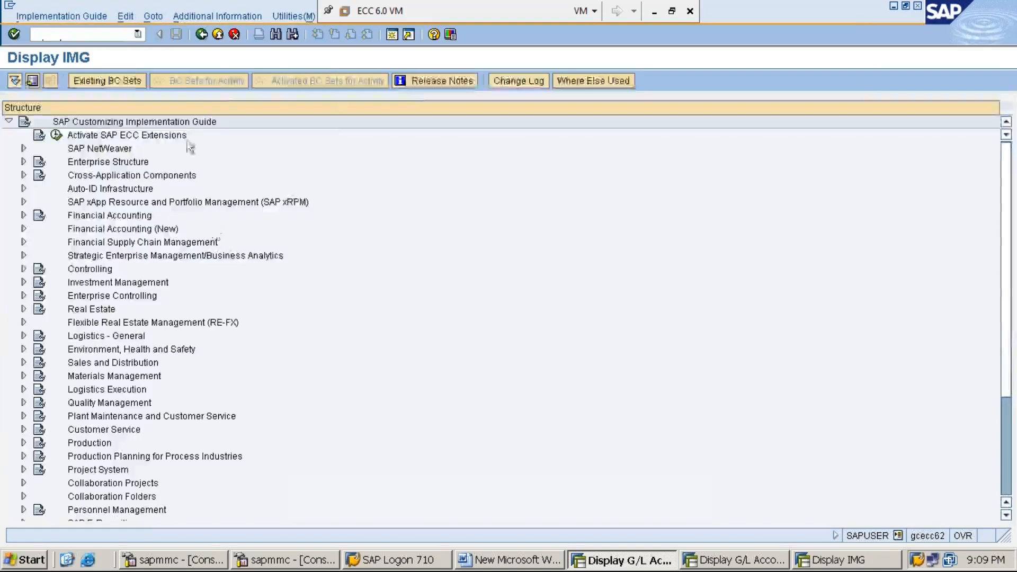
Show the IMG activity keys as additional information beside the implementation guide structure
left_click(236, 17)
key("Down")
key("Right")
key("Down")
key("Right")
key("Down")
key("Return")
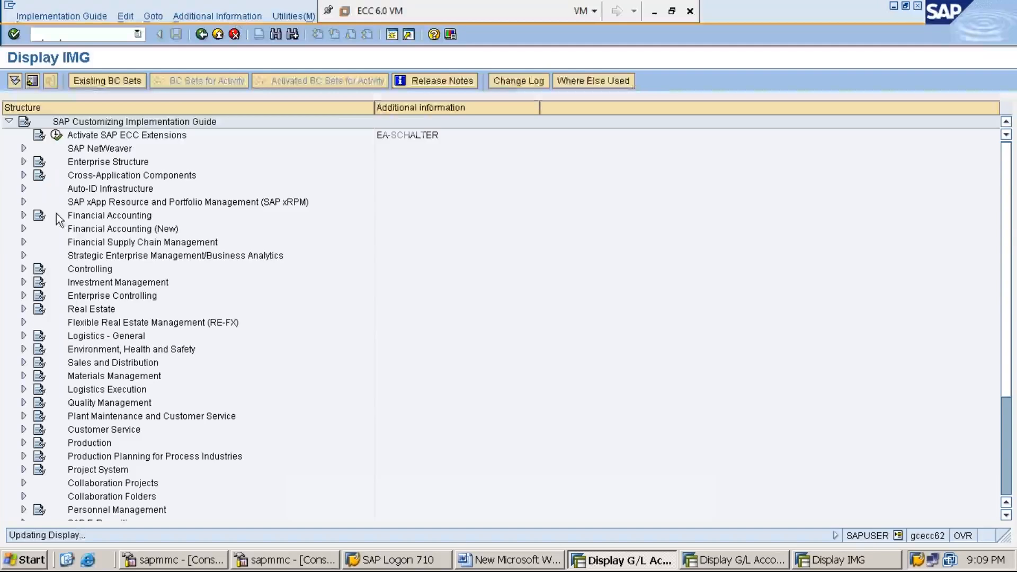
Expand Financial Accounting in the implementation guide and its General Ledger Accounting node
left_click(92, 217)
double_click(93, 218)
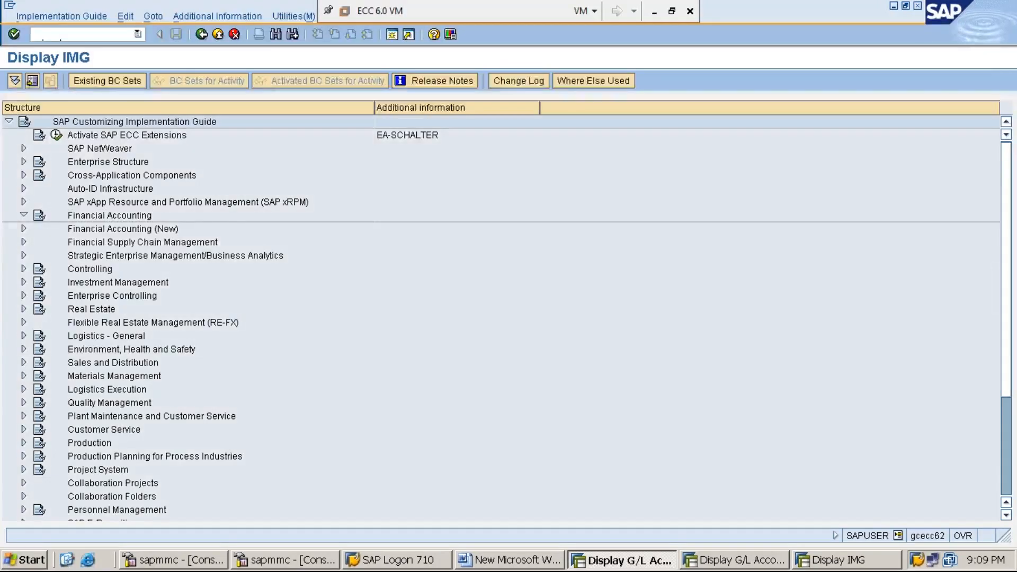
key("Down")
key("Down")
key("Right")
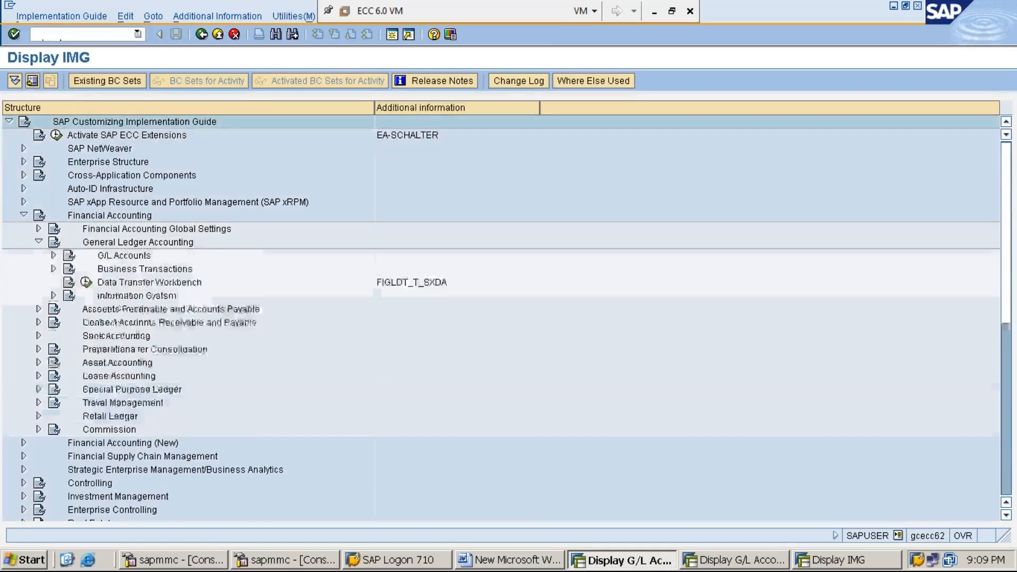
key("Left")
key("Right")
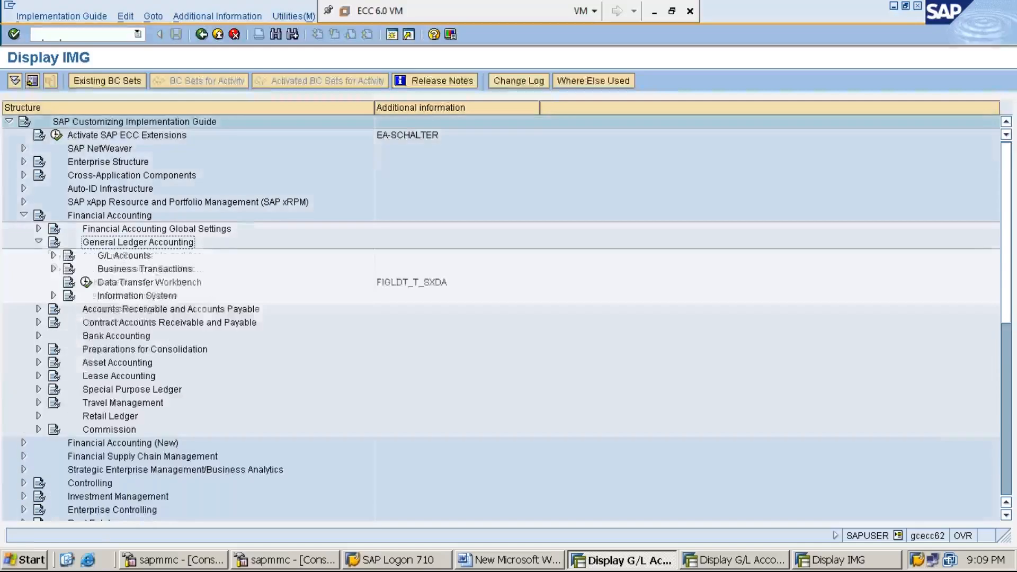
key("Left")
key("Right")
key("Left")
key("Right")
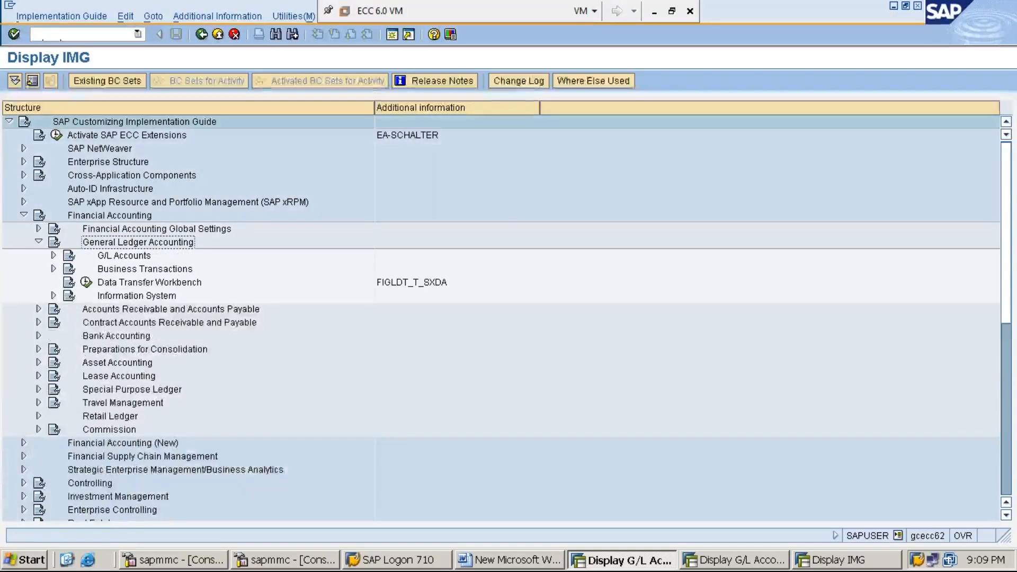
Expand Business Transactions under General Ledger Accounting and execute the activity Prepare Cross-Company Code Transactions
key("Down")
key("Down")
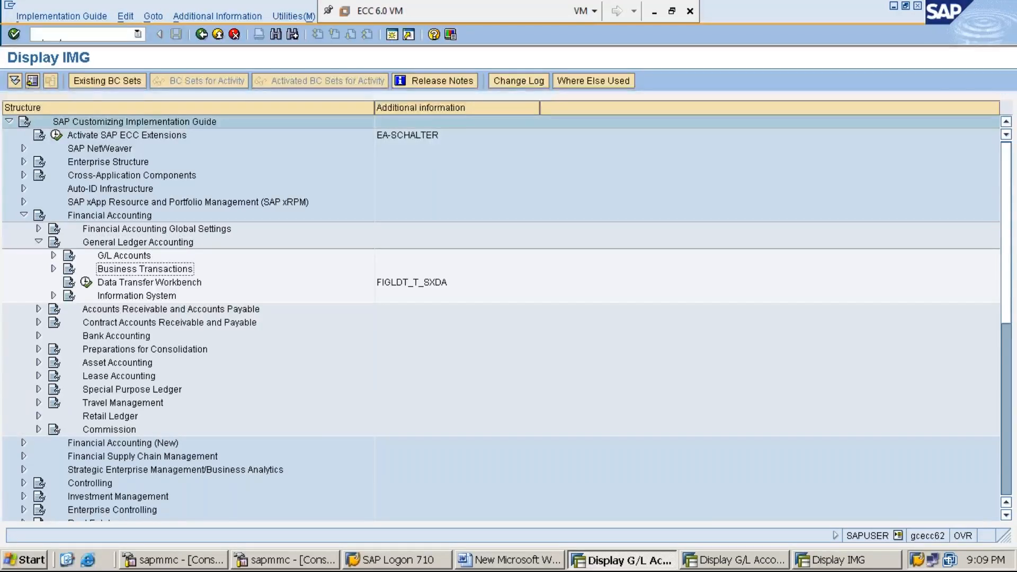
key("Right")
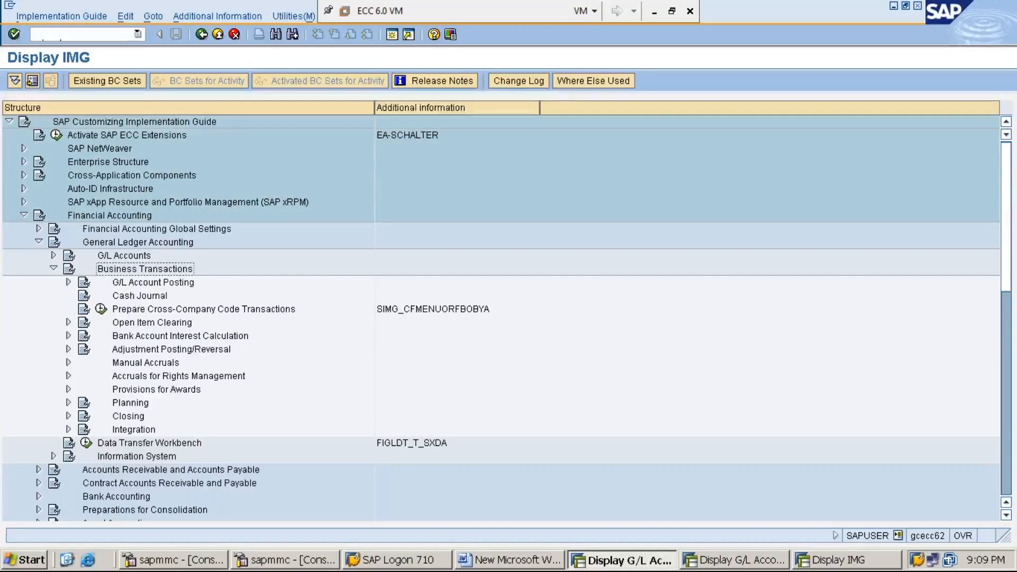
key("Down")
key("Down")
key("Down")
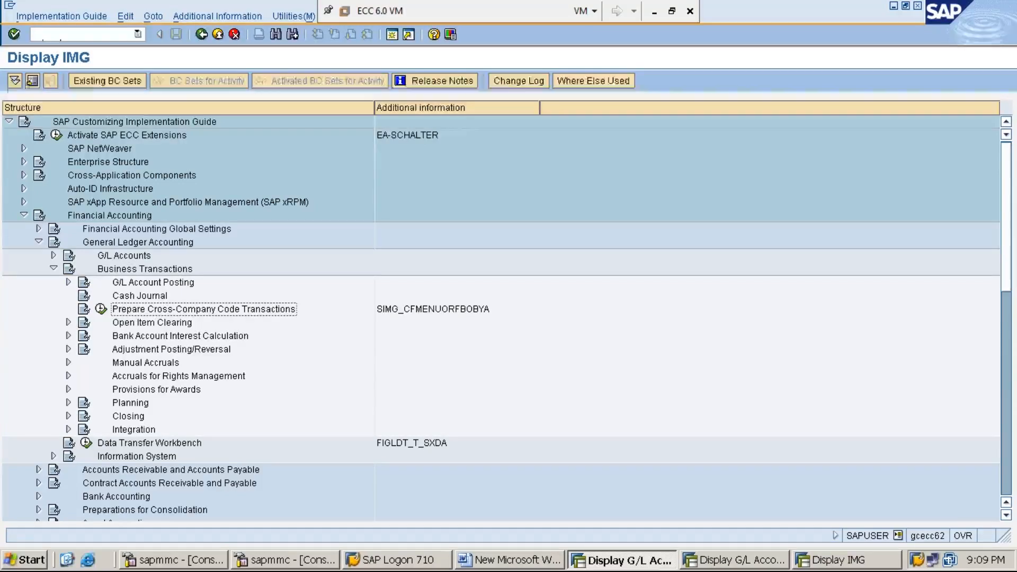
left_click(100, 310)
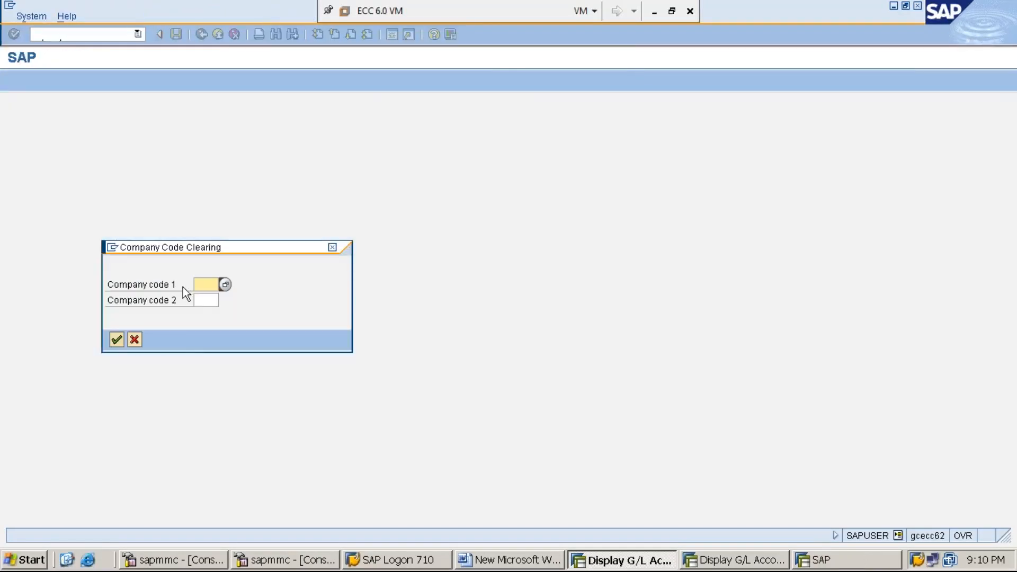
Open the clearing account configuration with MMI1 as company code 1 and MMI2 as company code 2
type("MMI1")
left_click(204, 302)
type("MMI2")
key("Return")
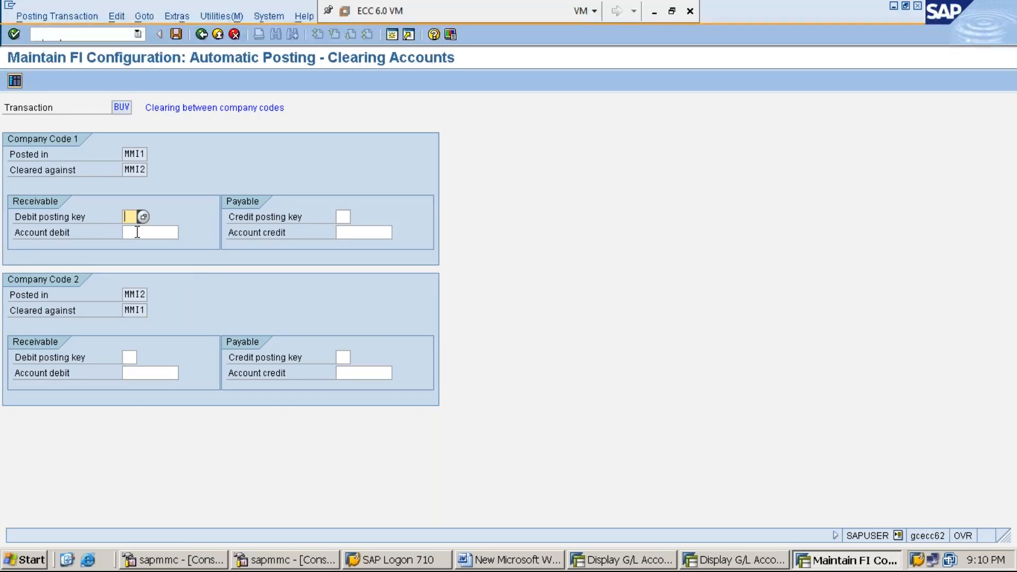
Set the receivable debit posting key to 40 for postings in MMI1 cleared against MMI2
type("40")
left_click(151, 232)
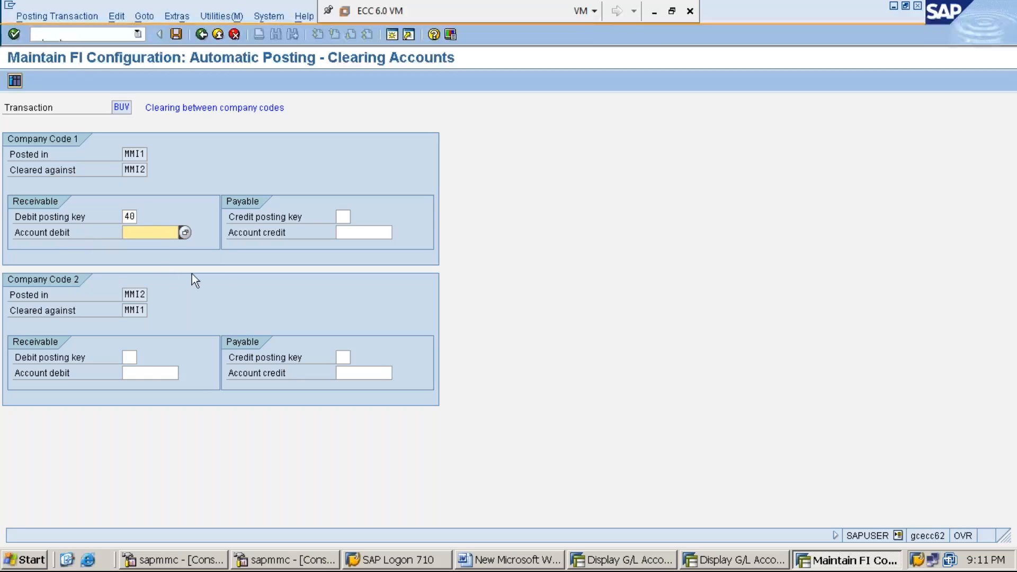
Look up G/L account 100002 (MM02 ACCOUNT) as the receivable debit account for MMI1, and clear the field again
left_click(185, 232)
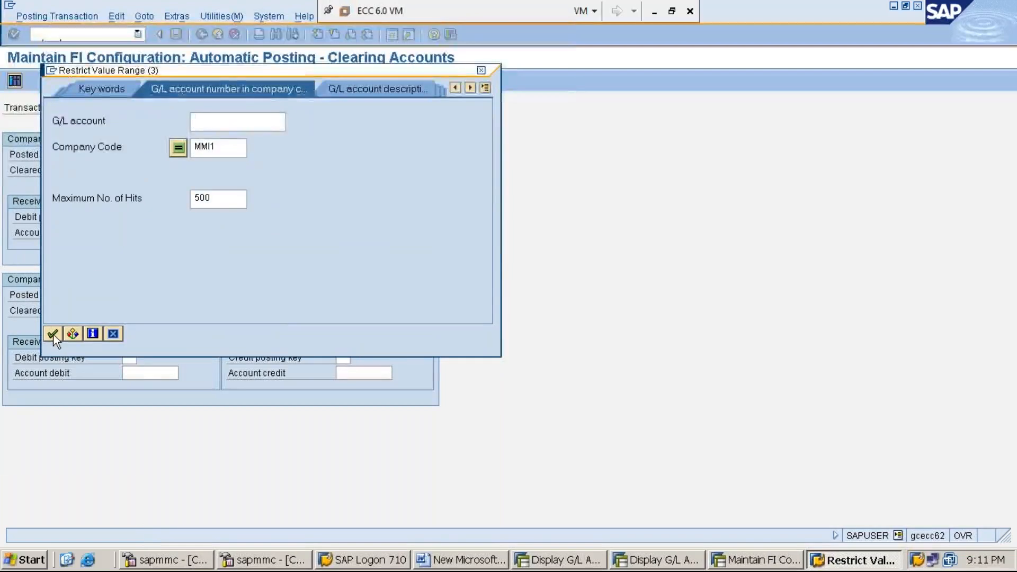
left_click(53, 334)
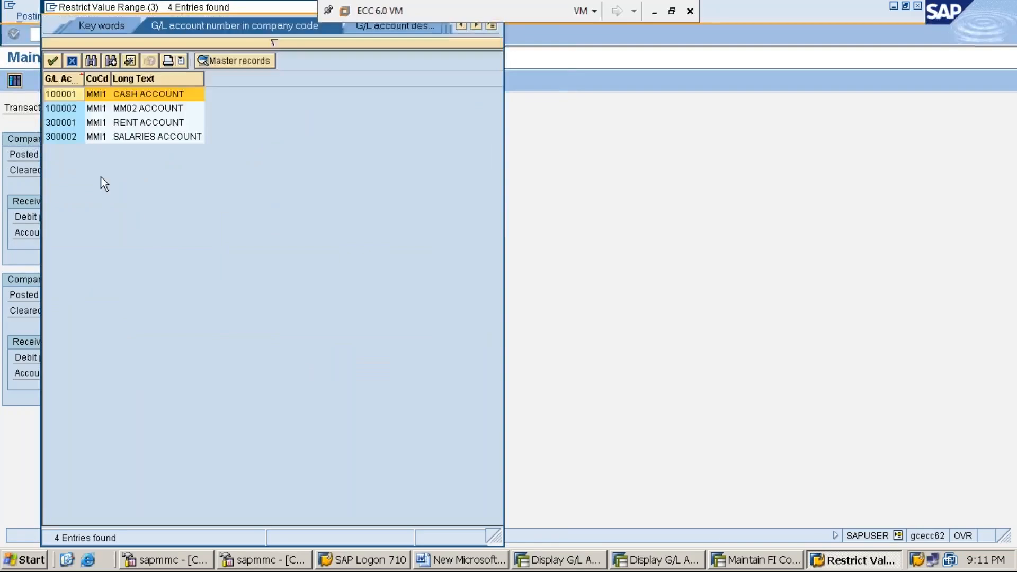
left_click(138, 110)
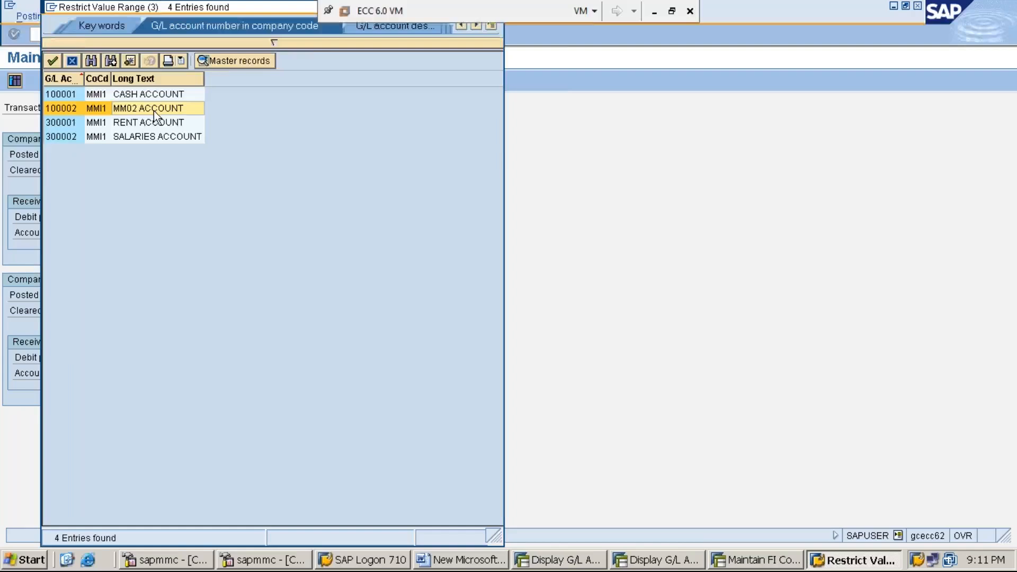
left_click(53, 61)
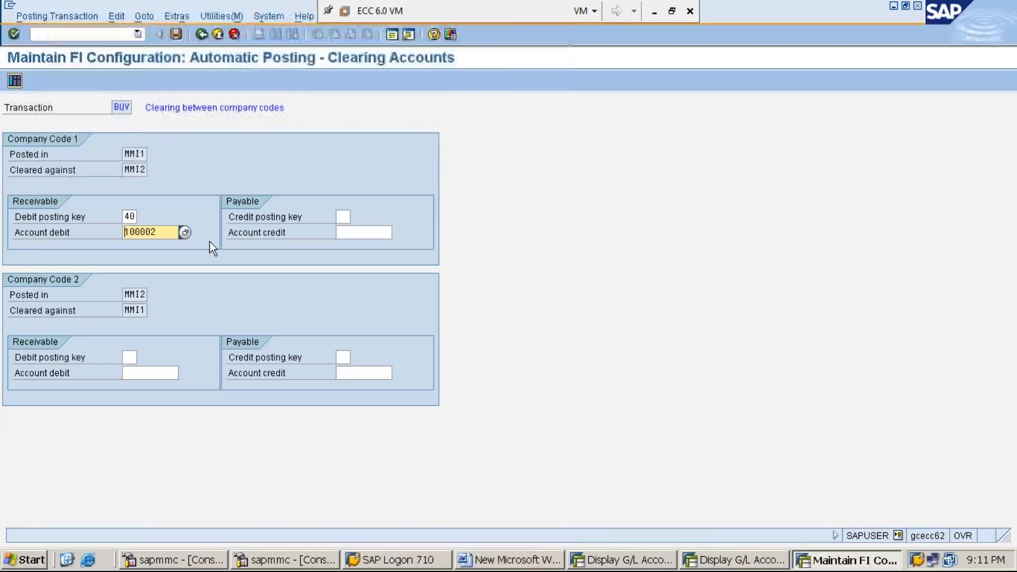
key("Delete")
key("Delete")
key("Delete")
key("Delete")
key("Delete")
key("Delete")
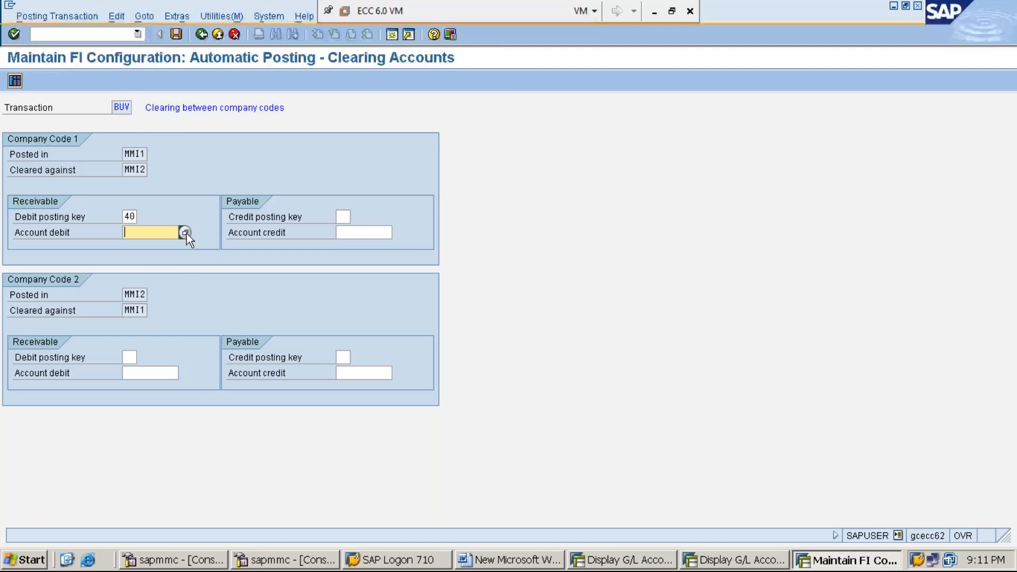
Assign G/L account 100002 (MM02 ACCOUNT) as the receivable debit account for postings in MMI1 cleared against MMI2
left_click(185, 233)
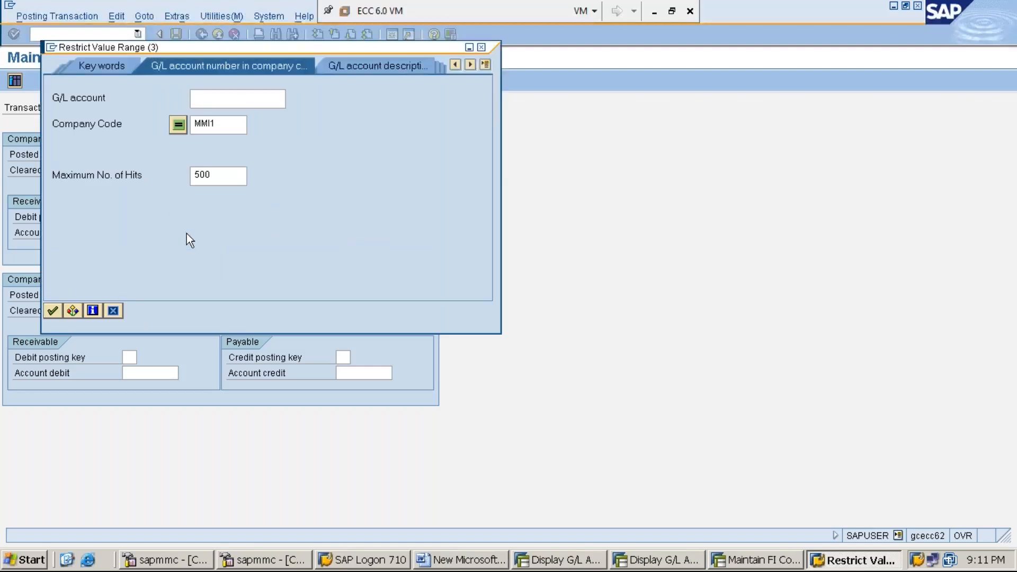
left_click(225, 123)
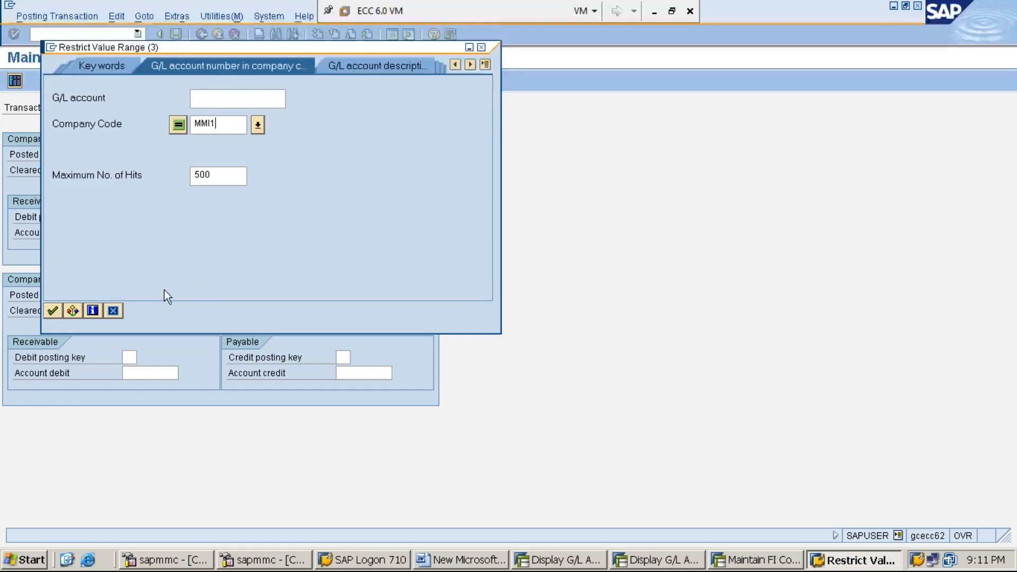
key("Return")
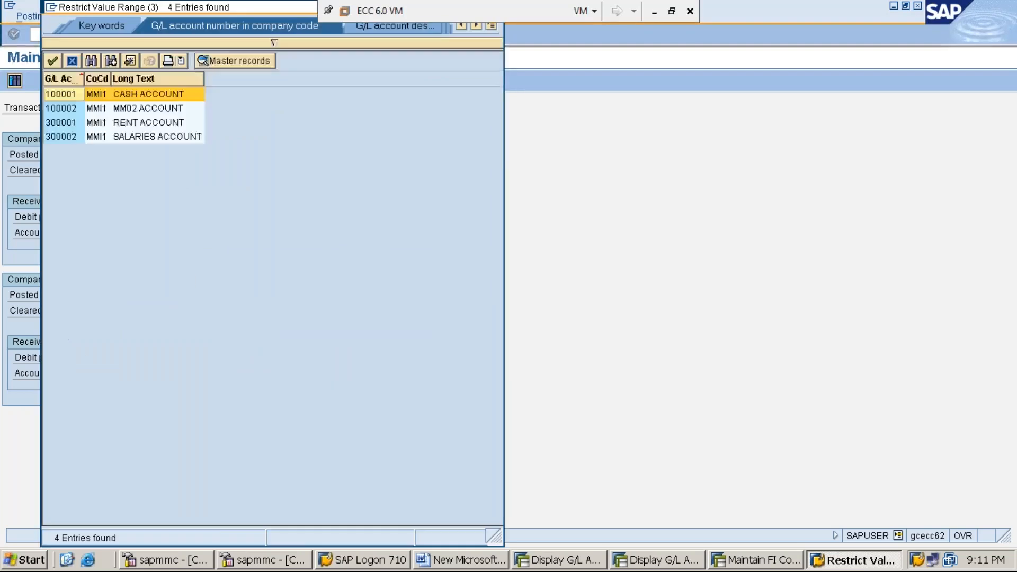
double_click(146, 108)
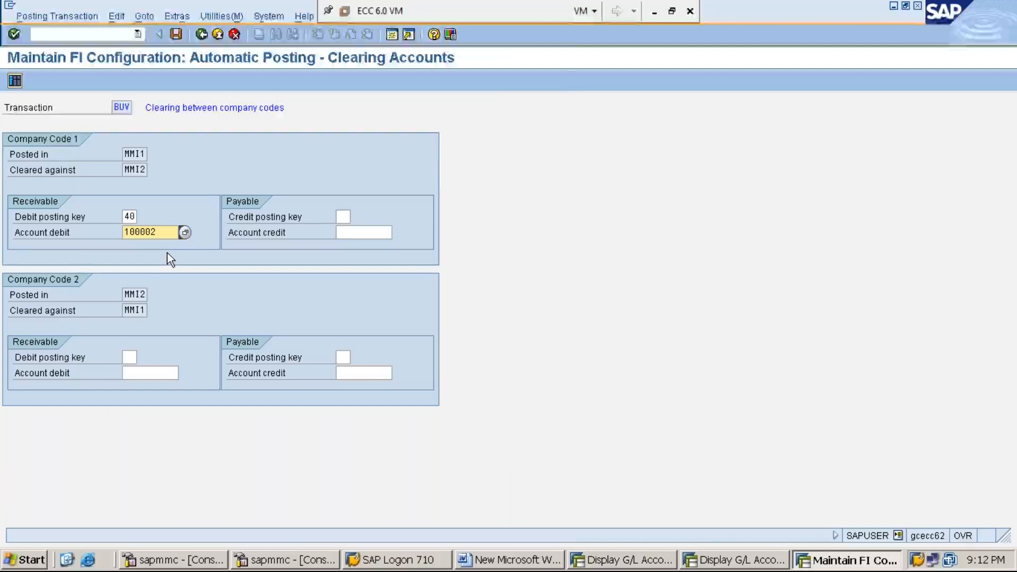
Set the MMI1 payable credit posting key to 50 and its credit account to 100002 (MM02 ACCOUNT)
left_click(341, 214)
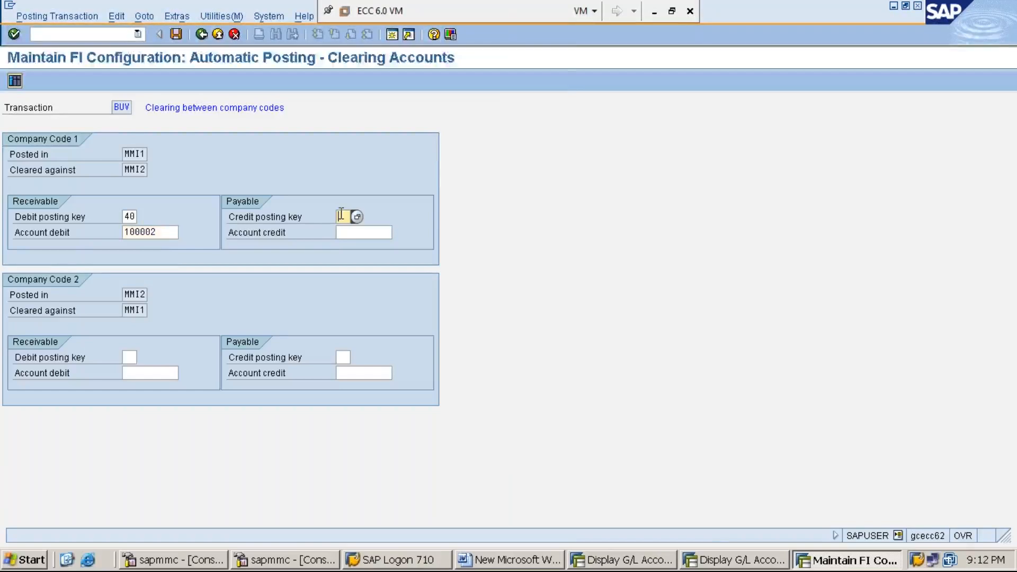
type("50")
left_click(368, 232)
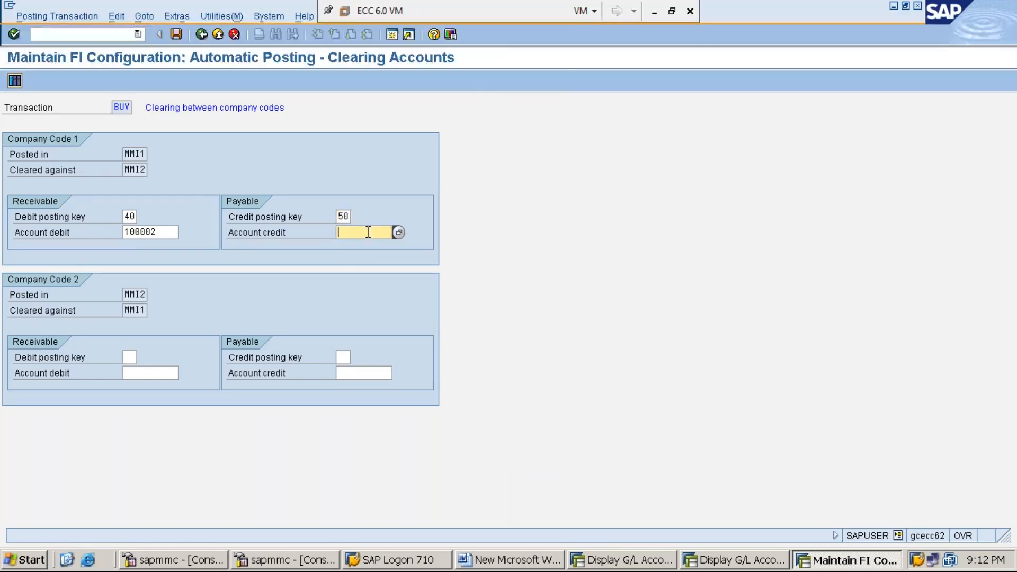
left_click(398, 233)
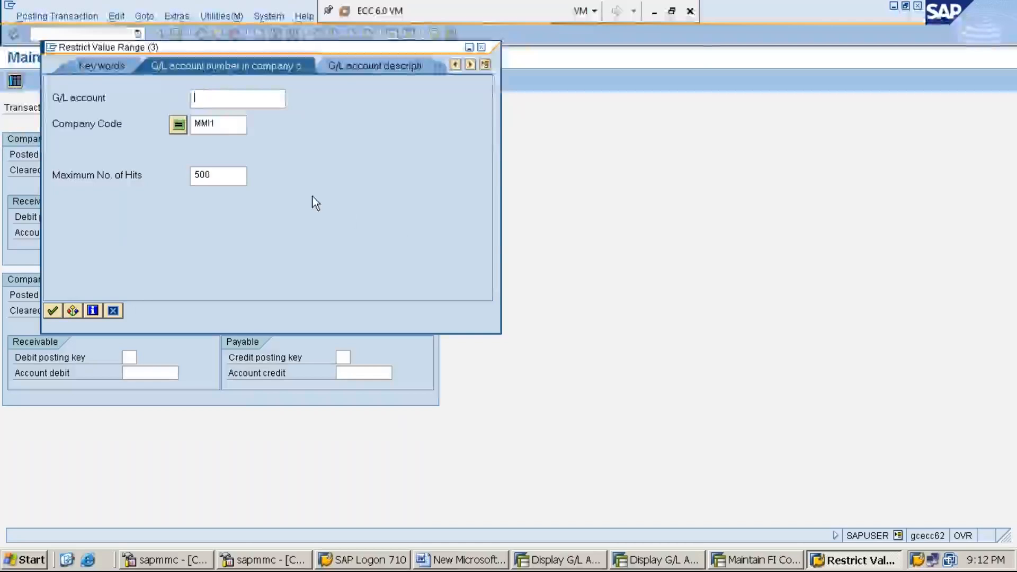
left_click(227, 128)
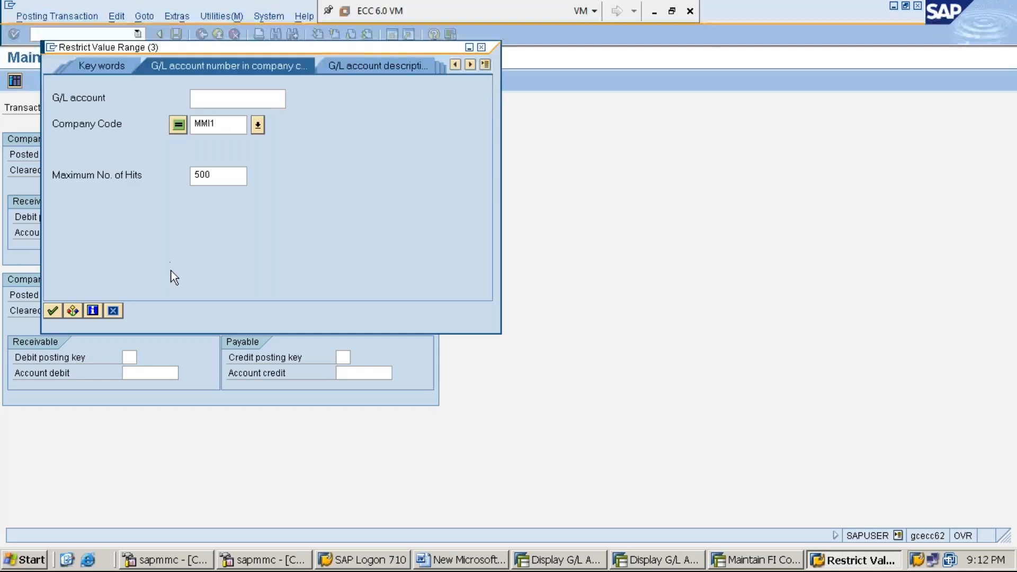
key("Return")
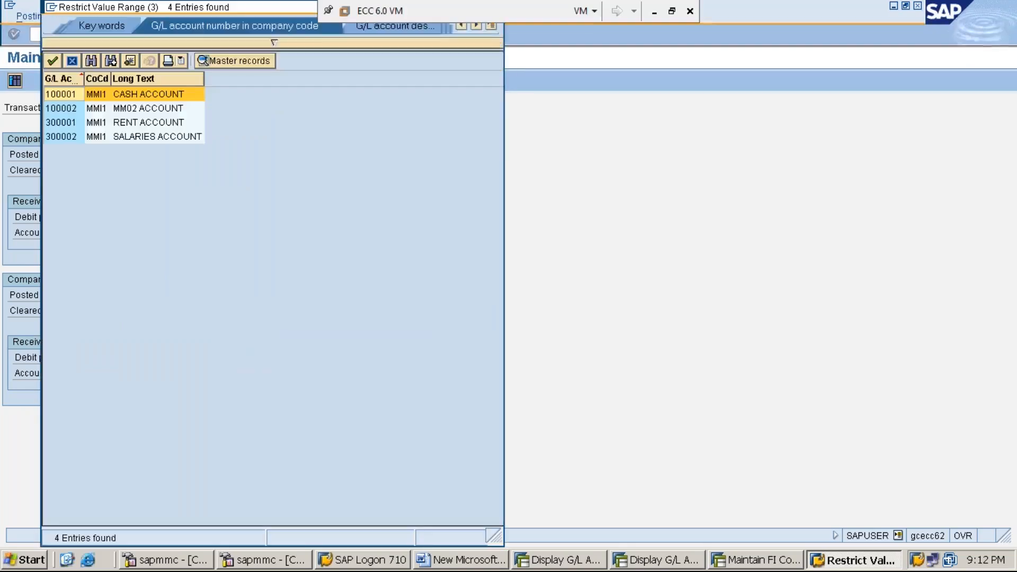
double_click(139, 109)
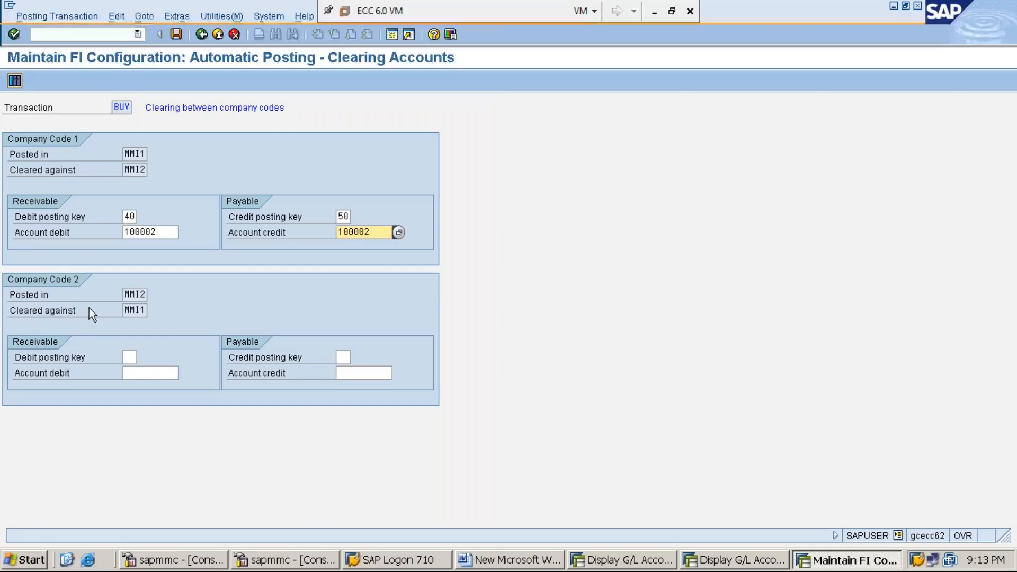
Set the MMI2 receivable debit posting key to 40 and its debit account to 200002 (MM01 ACCOUNT) from company code MMI2
left_click(127, 356)
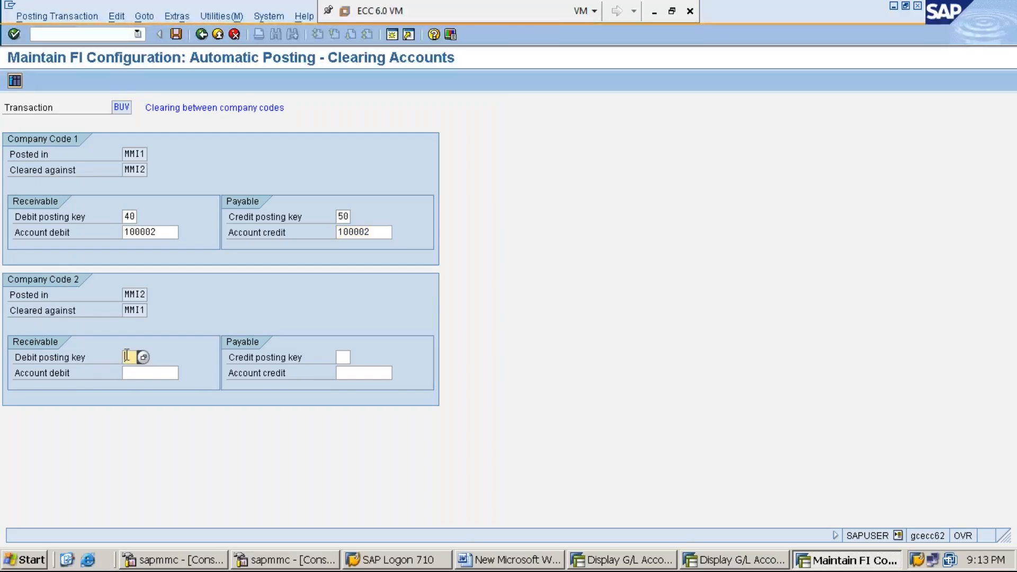
type("40")
left_click(160, 373)
left_click(185, 373)
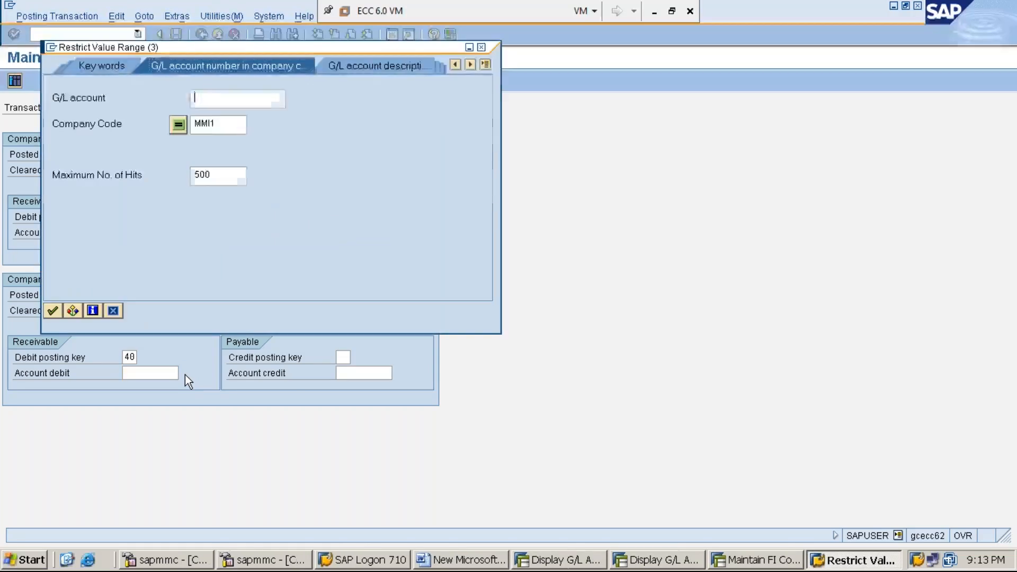
left_click(225, 124)
key("BackSpace")
type("2")
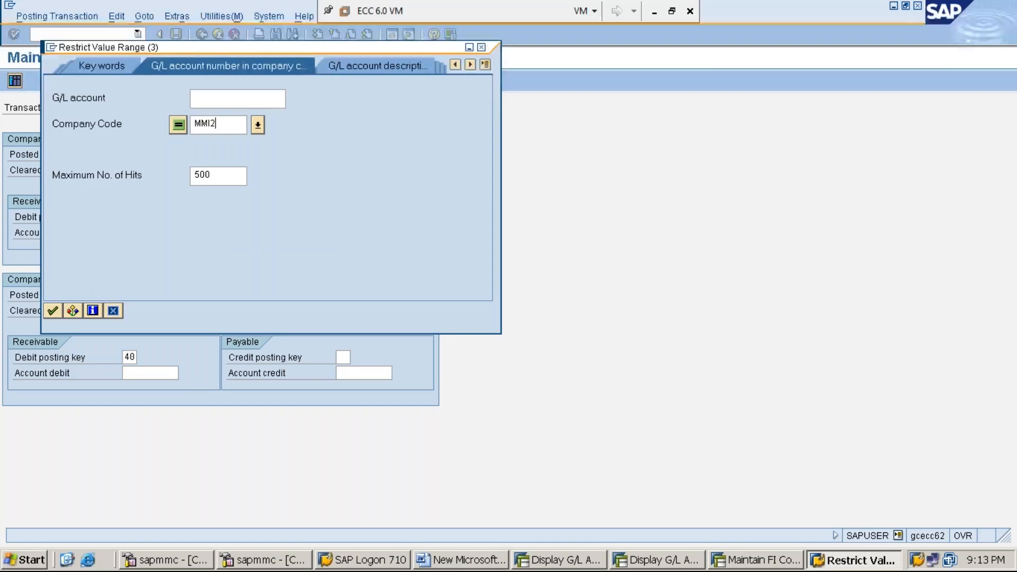
key("Return")
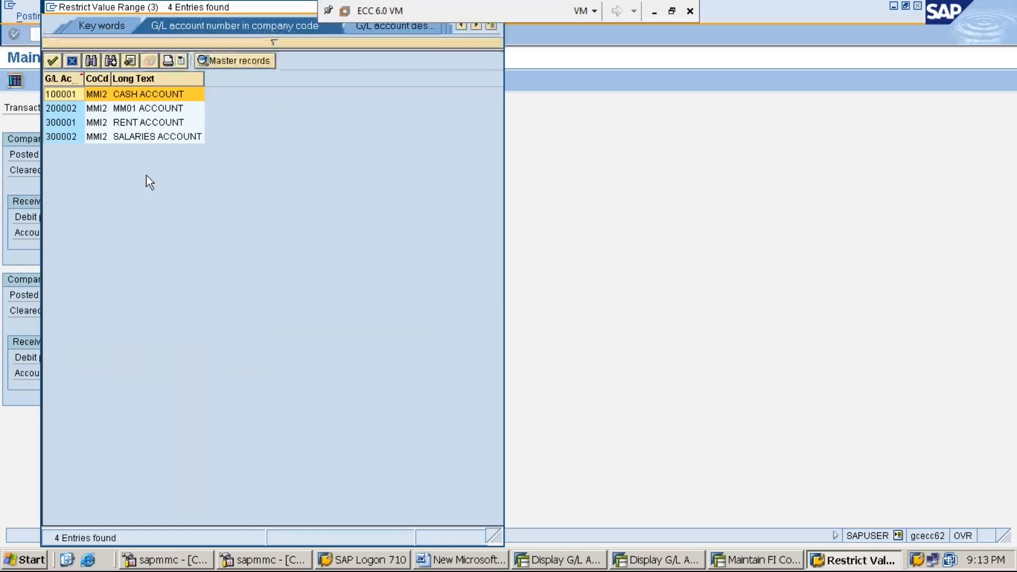
left_click(155, 110)
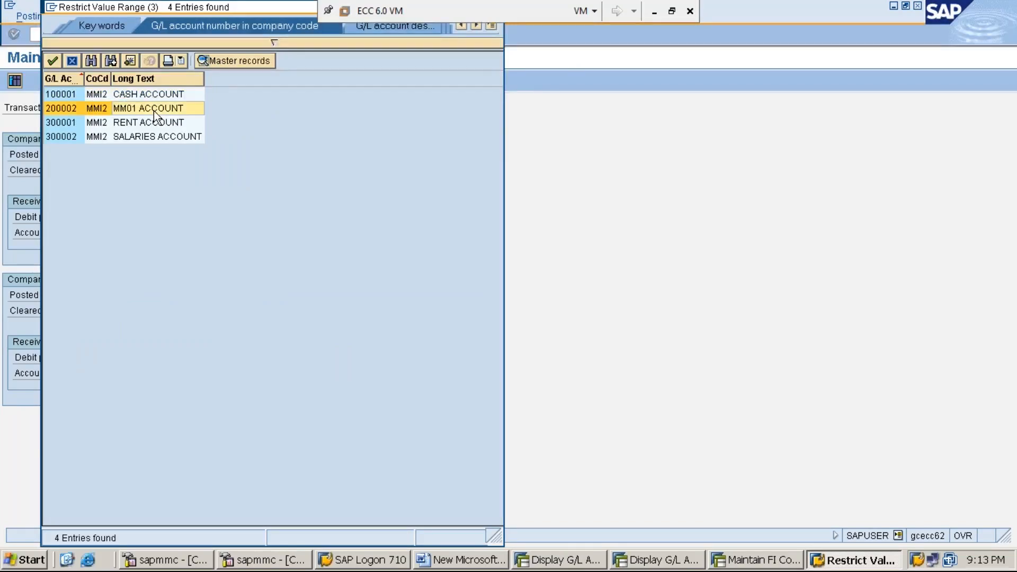
double_click(154, 110)
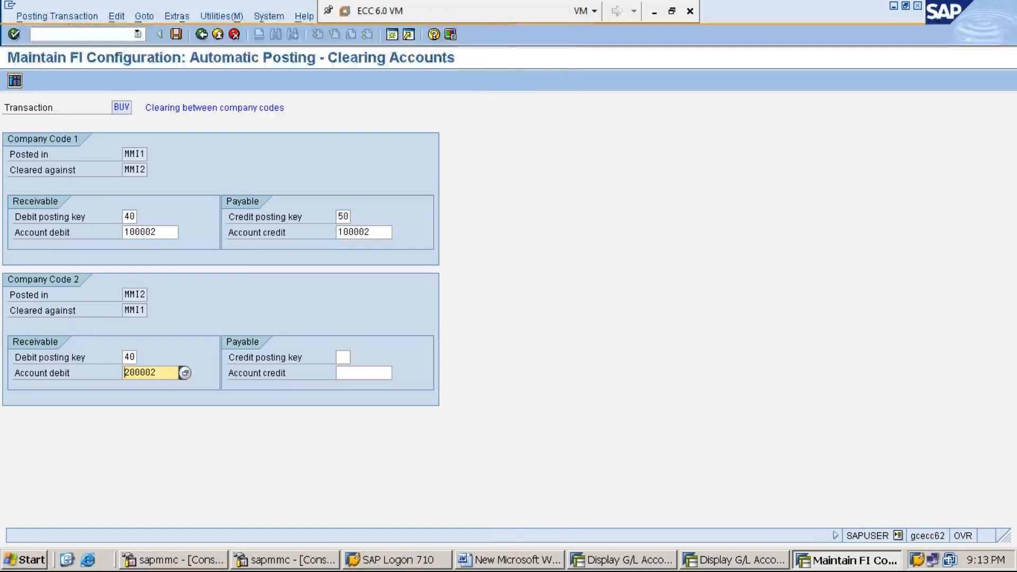
Set the MMI2 payable credit posting key to 50 and its credit account to 200002 (MM01 ACCOUNT) from company code MMI2
left_click(343, 357)
type("50")
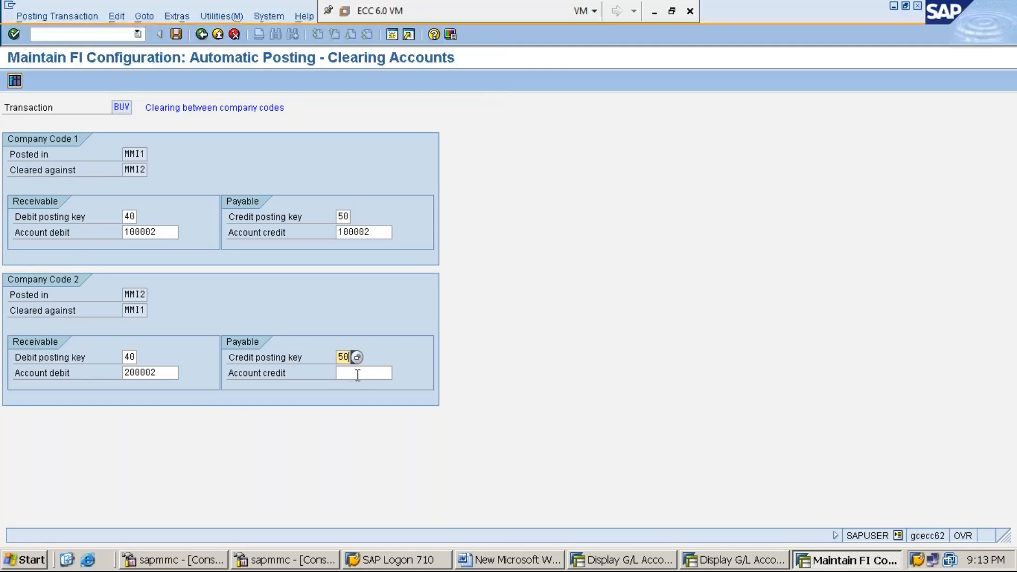
left_click(365, 375)
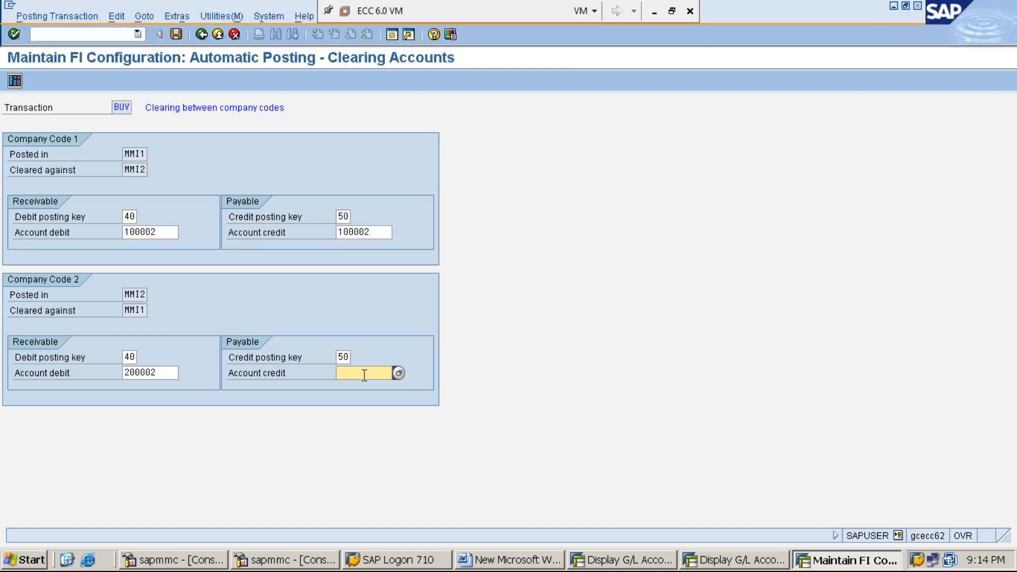
left_click(400, 373)
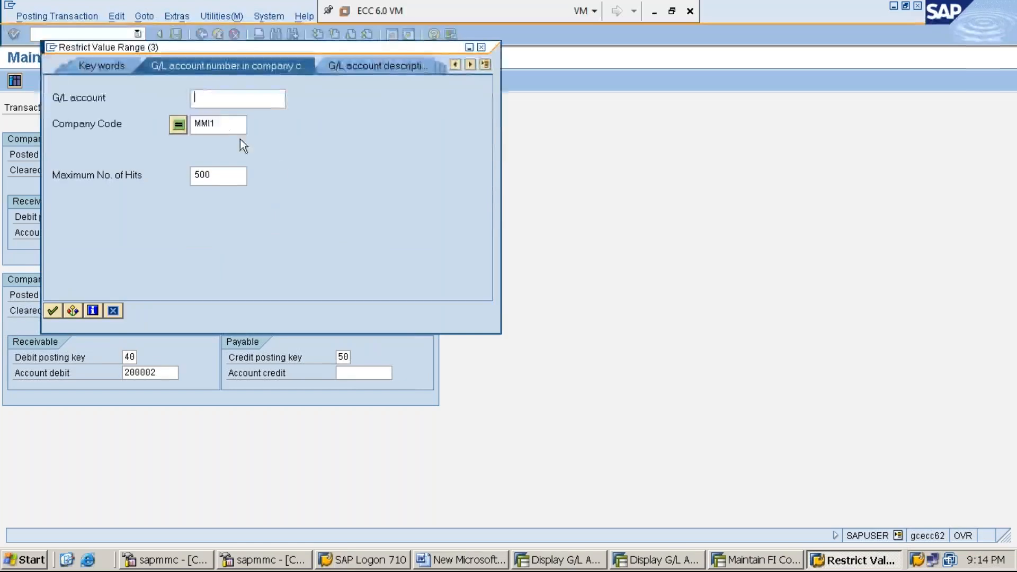
left_click(225, 123)
key("BackSpace")
type("2")
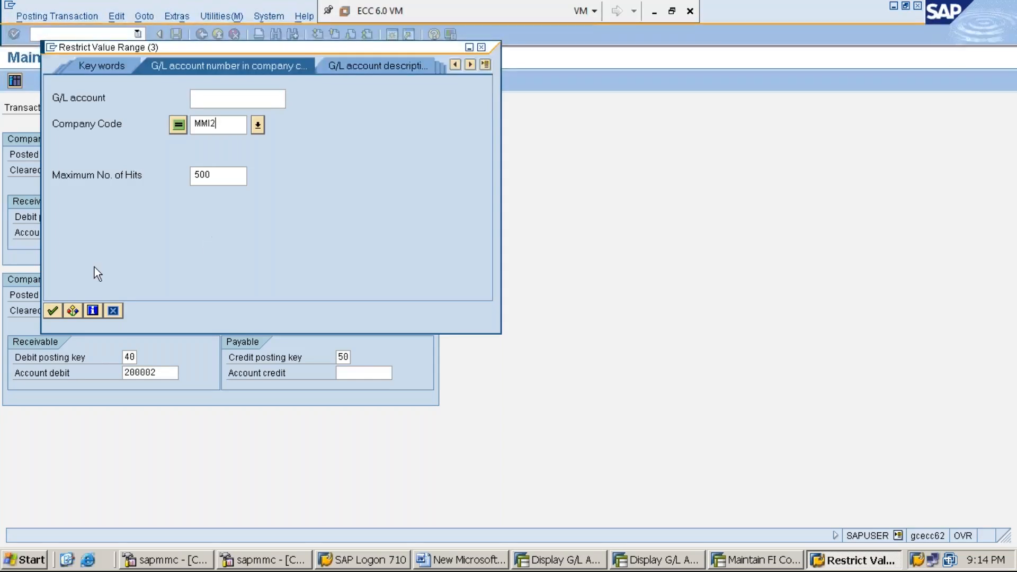
left_click(53, 311)
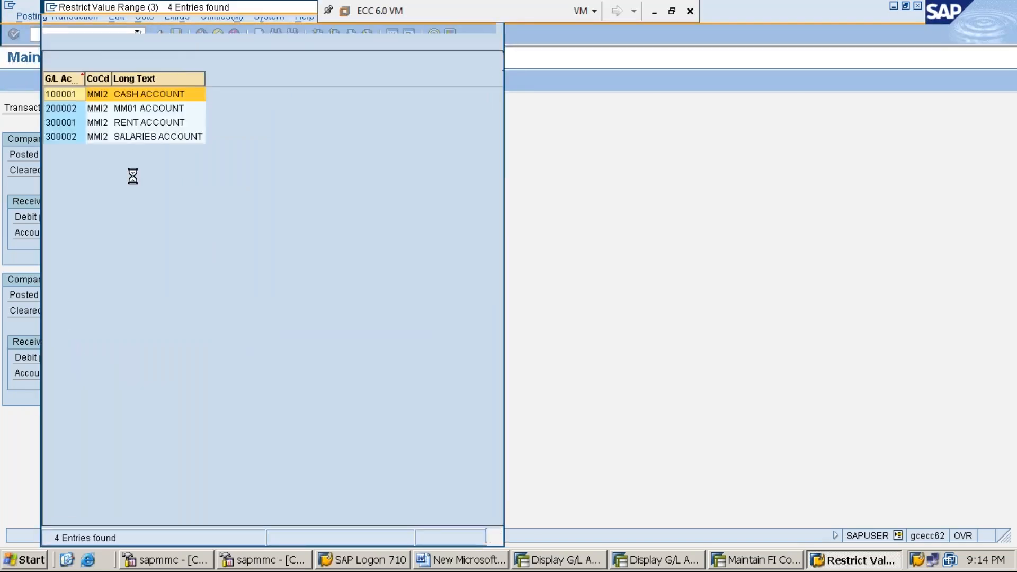
left_click(141, 109)
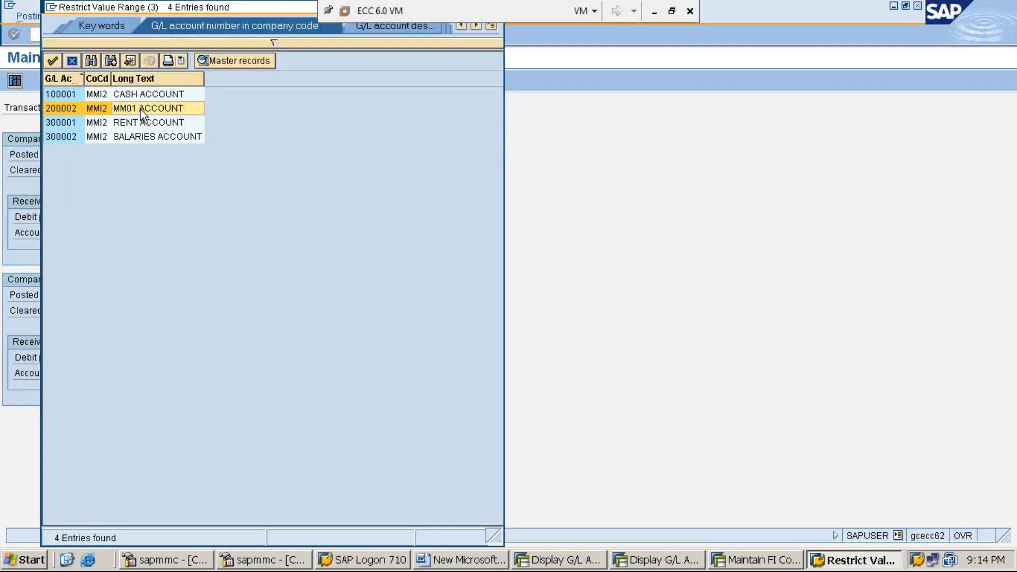
double_click(141, 109)
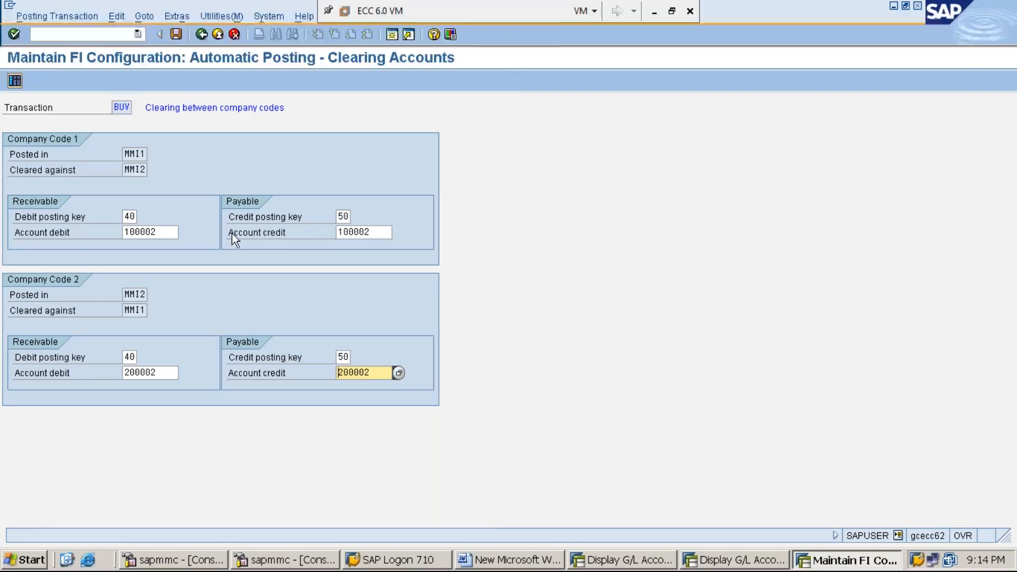
Save the clearing account configuration under customizing request ECCK900148 and minimize its window
left_click(175, 33)
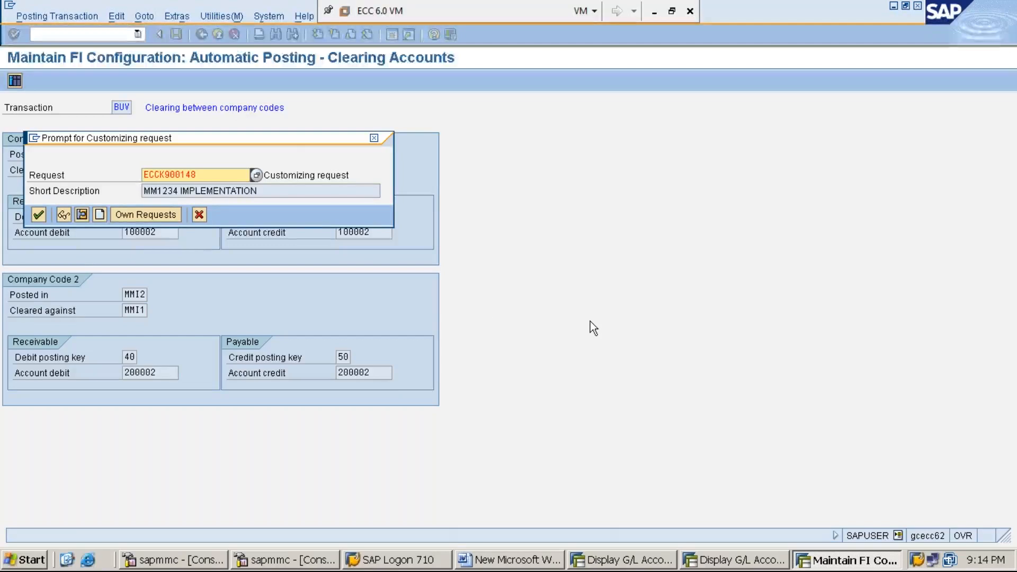
key("Return")
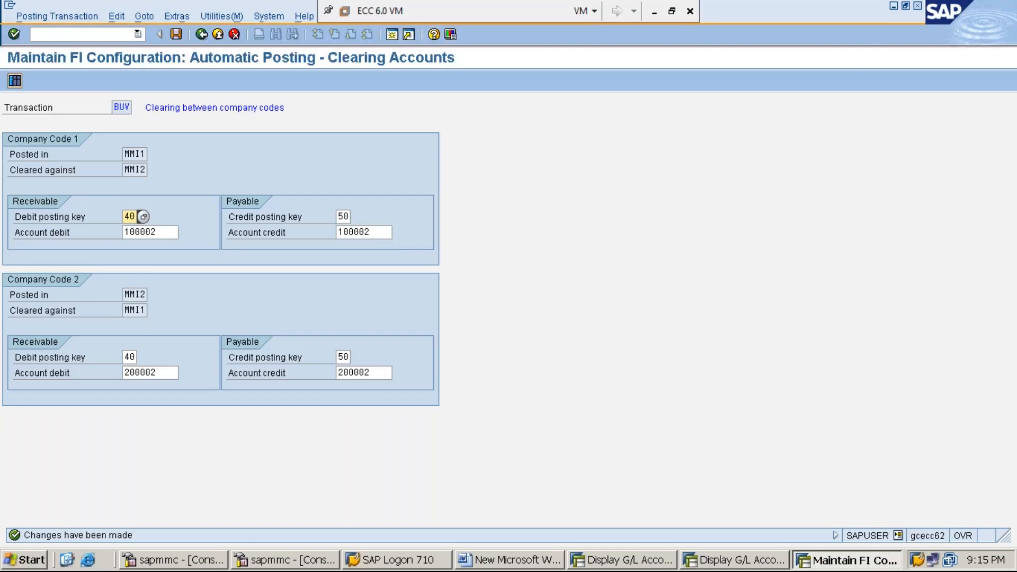
left_click(893, 6)
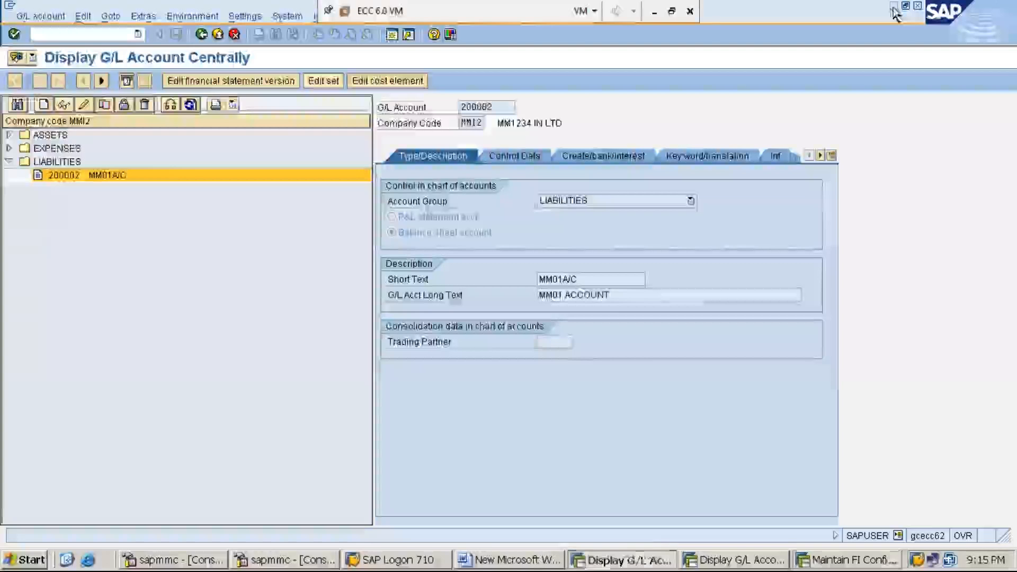
Switch to the Word document and add the line "STEP:6: ACTIVATE INTER COMPANY CODE TRANSACTION FOR THE DOCUMENT TYPE-SA USING OBA7"
left_click(532, 561)
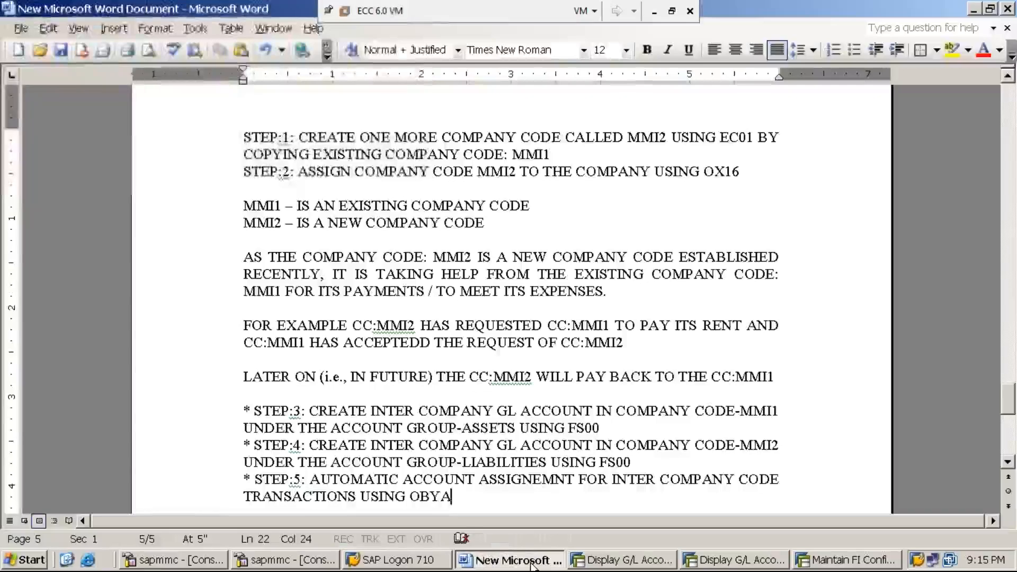
key("Return")
type("STEP:6: ")
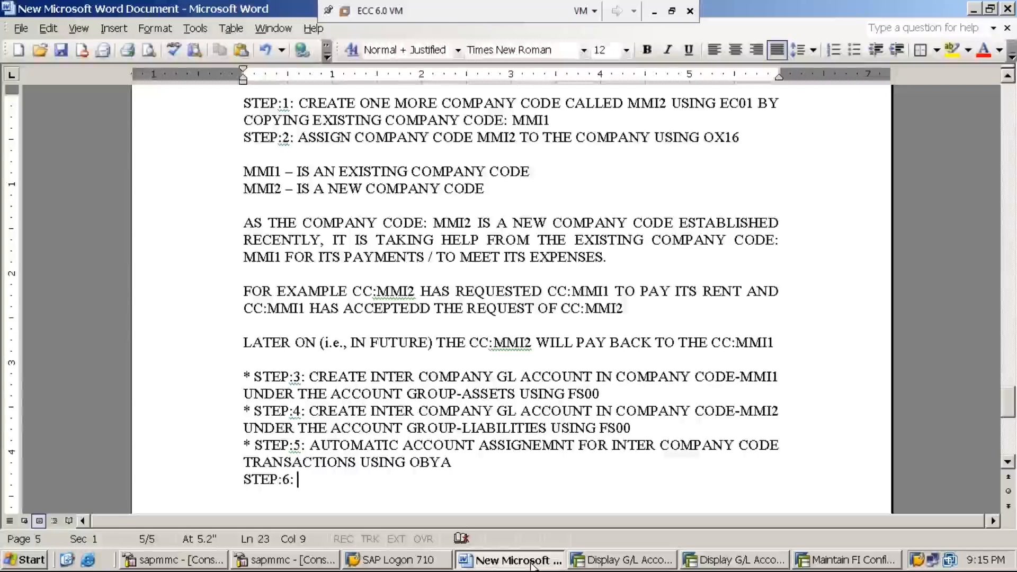
type("ACTIV")
type("ATE ")
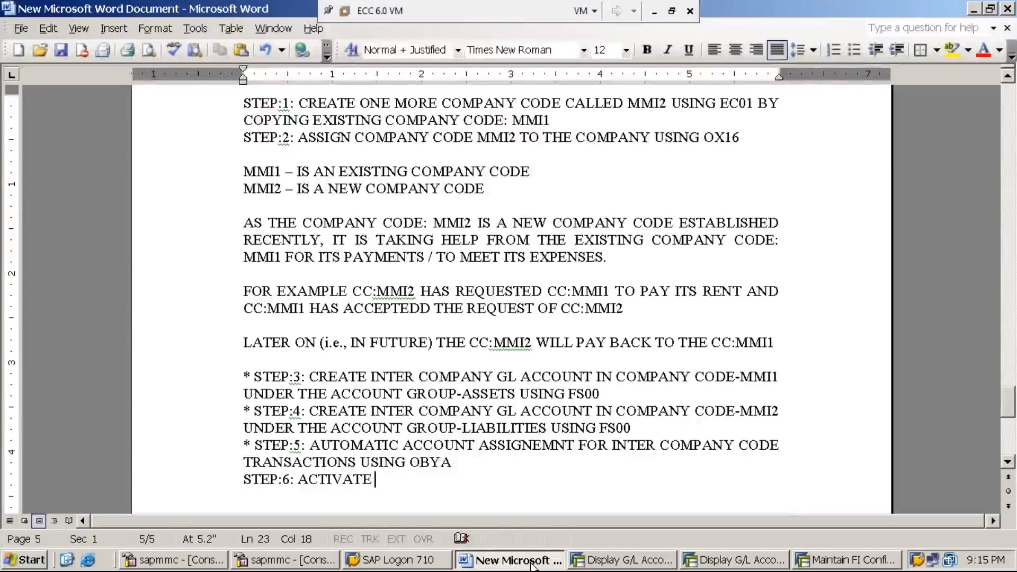
type("INTER")
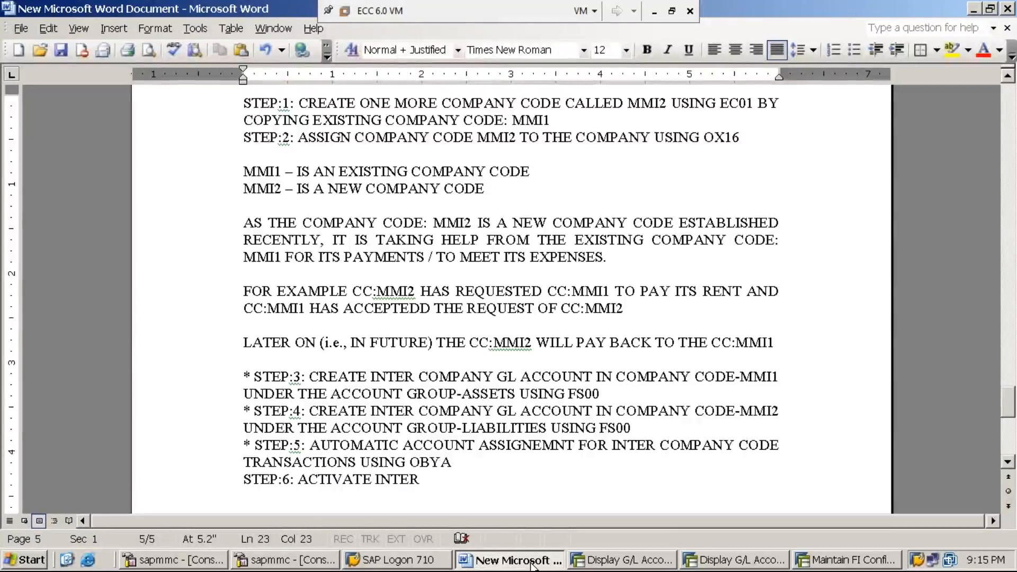
type(" C")
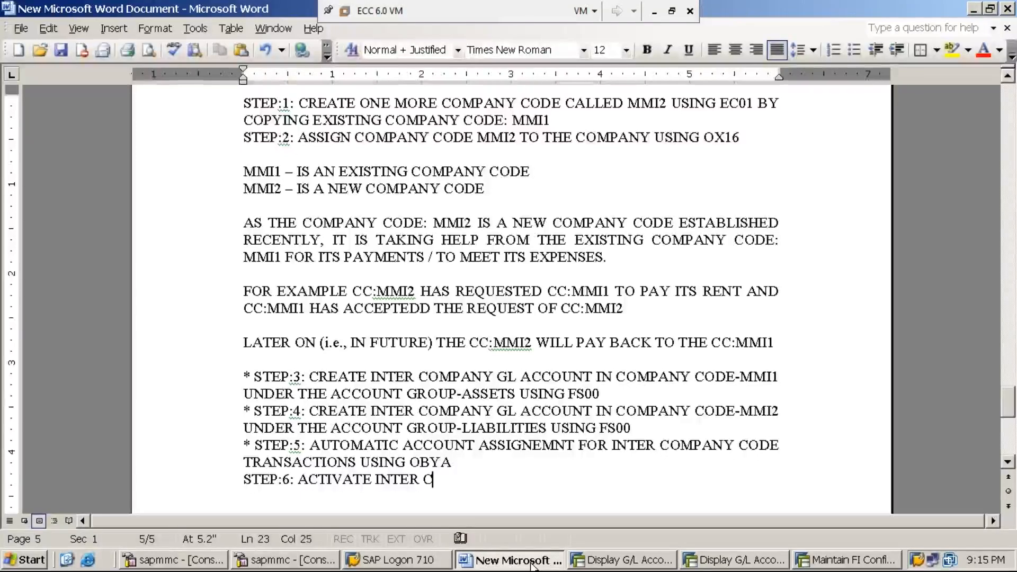
type("OMPANY")
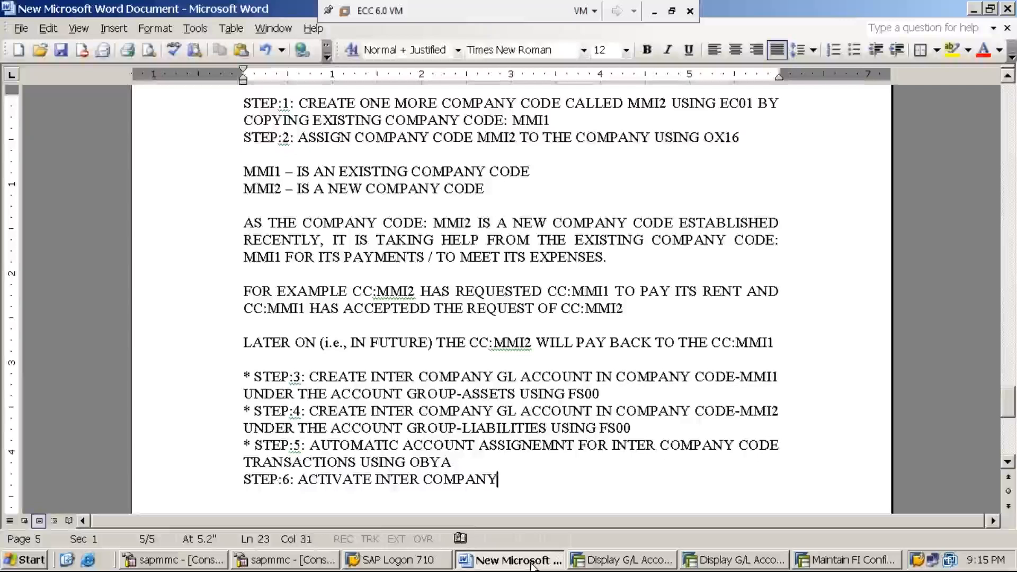
type(" CODE TRANS")
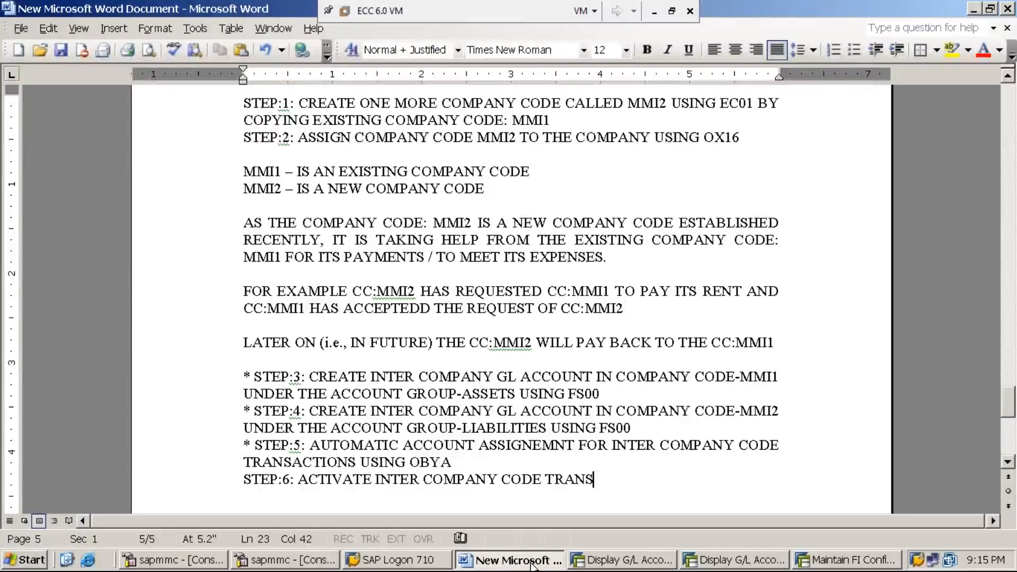
type("ACTION")
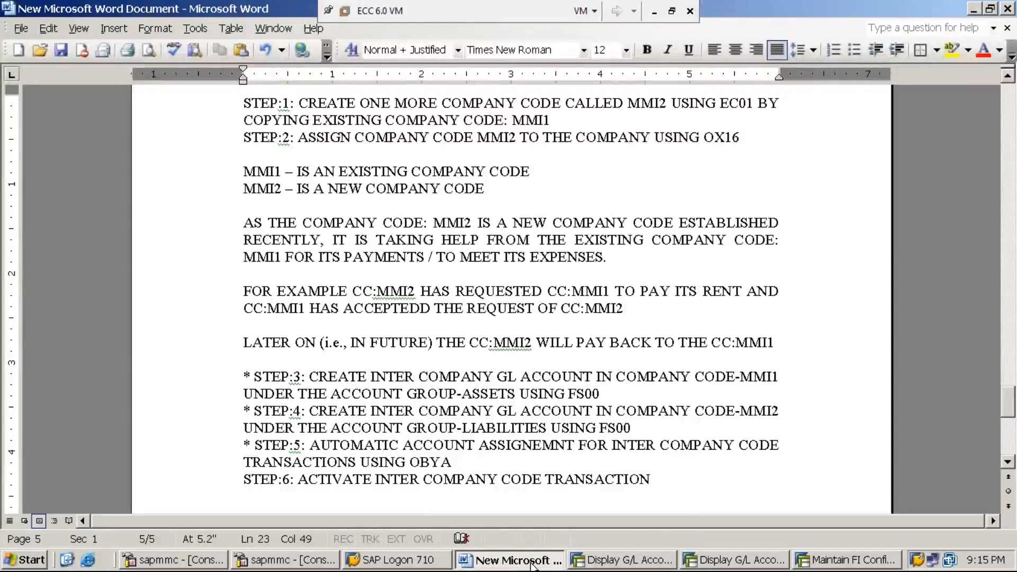
type("FOR THE D")
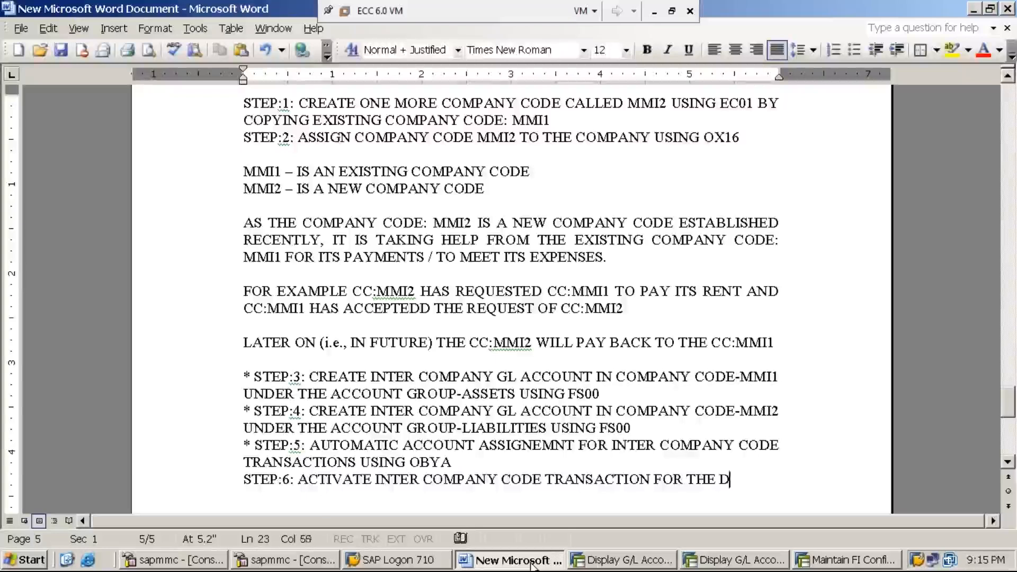
type("OCUMENT T")
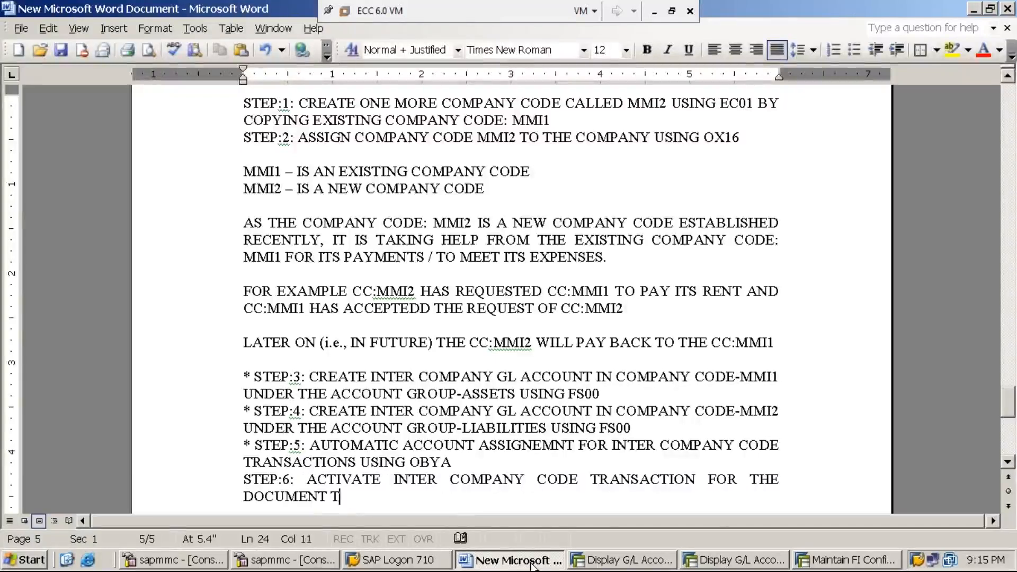
type("YPE-SA")
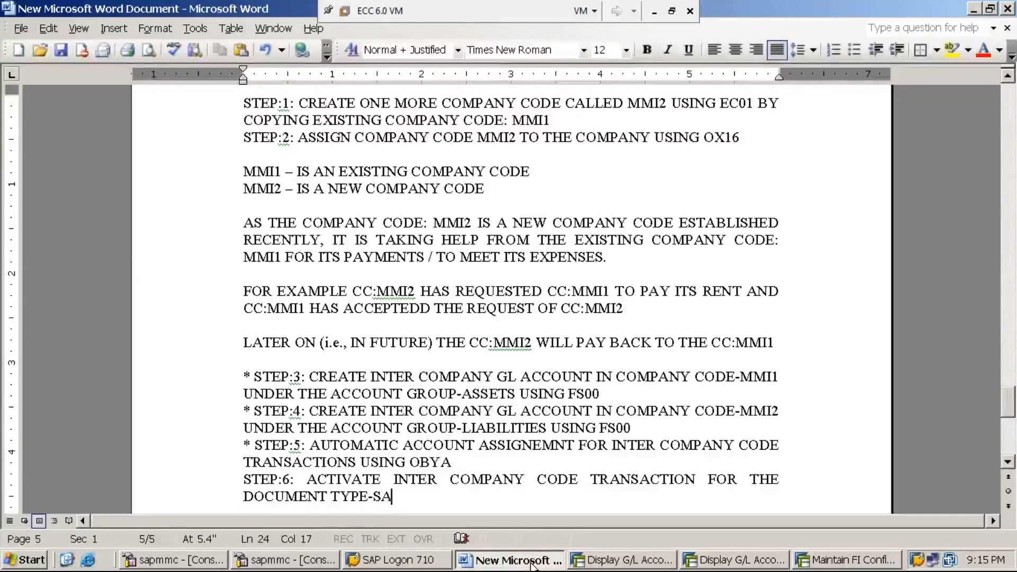
type("USING ")
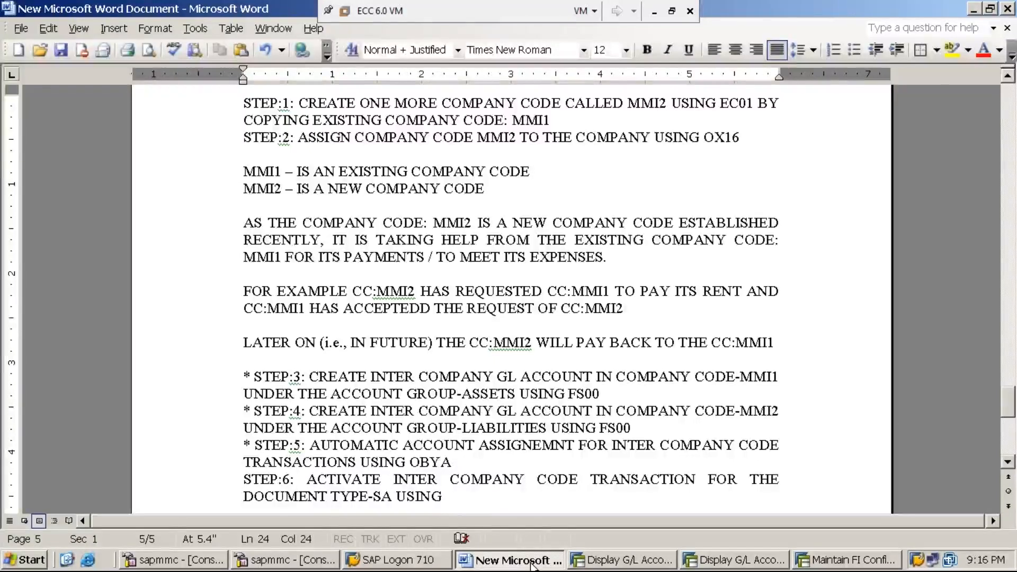
type("OBA7")
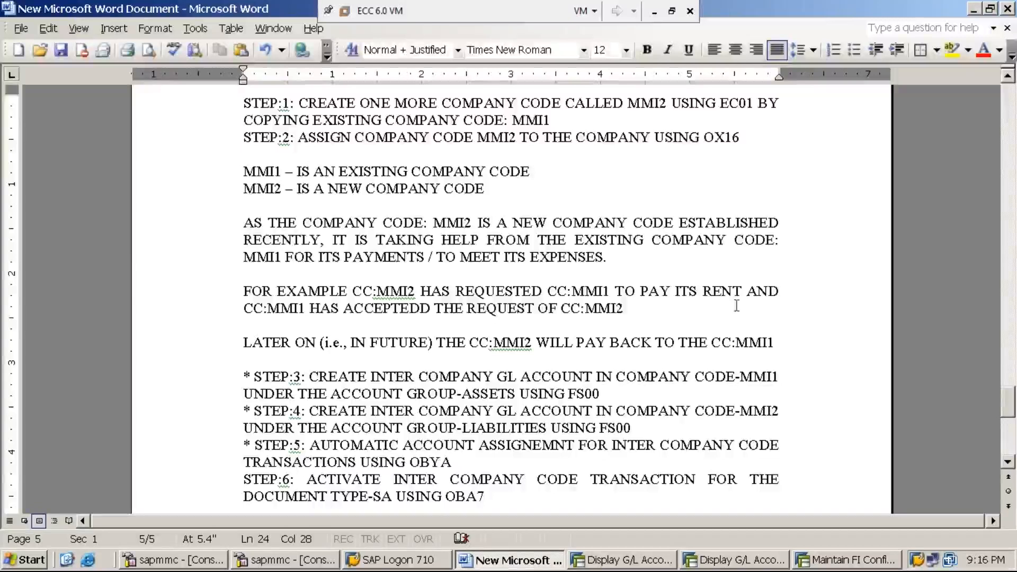
left_click(655, 18)
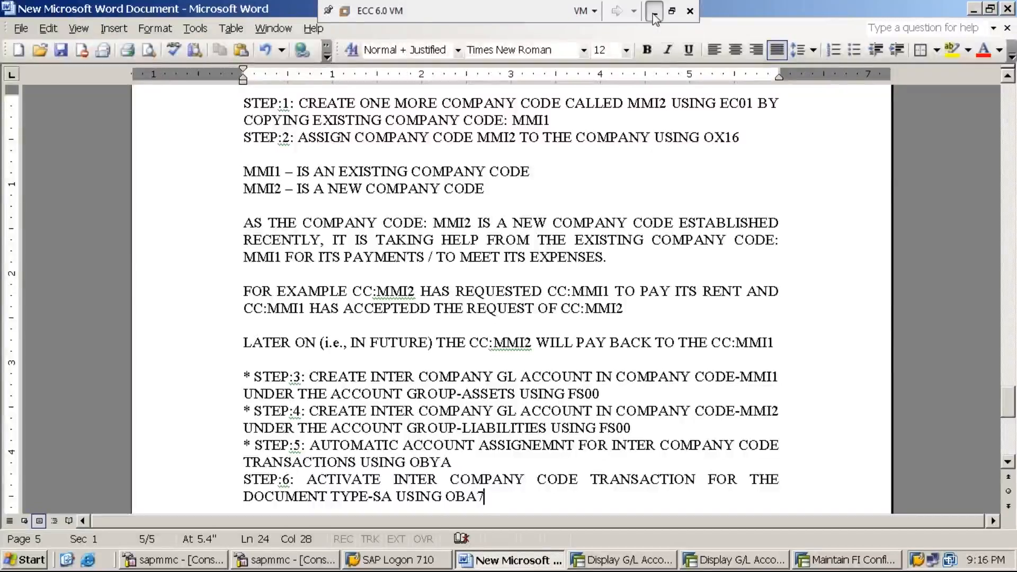
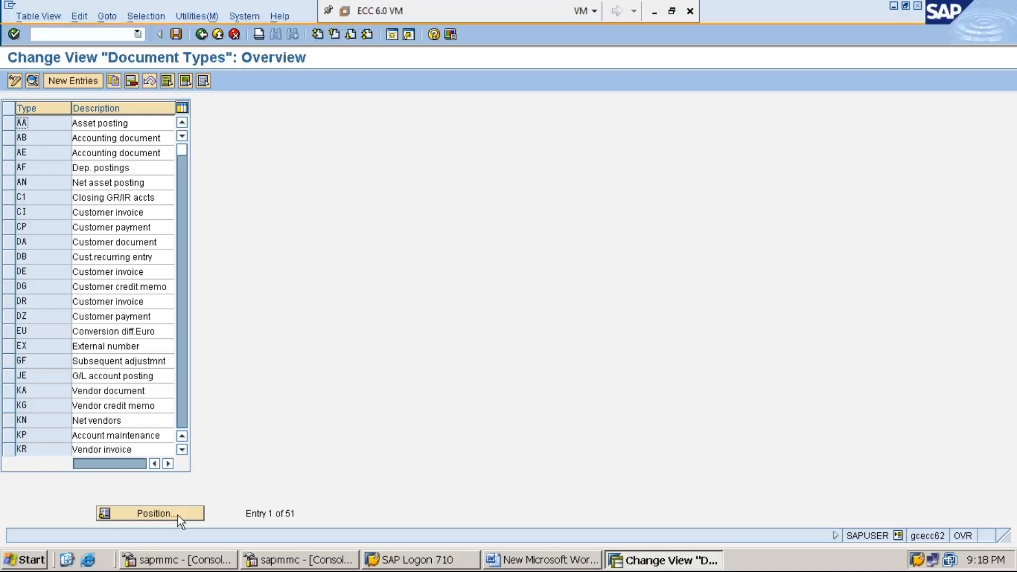
left_click(655, 11)
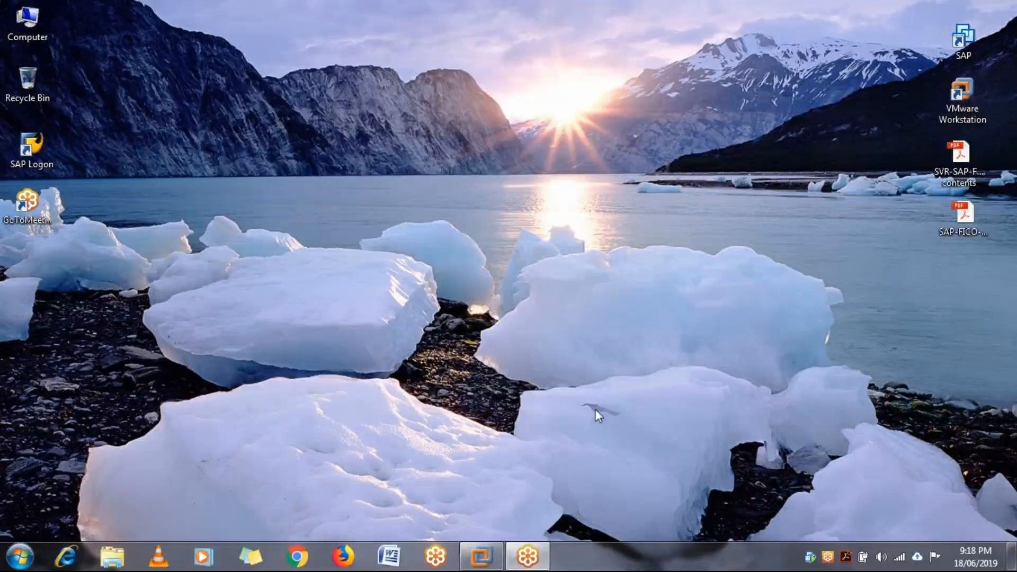
left_click(481, 556)
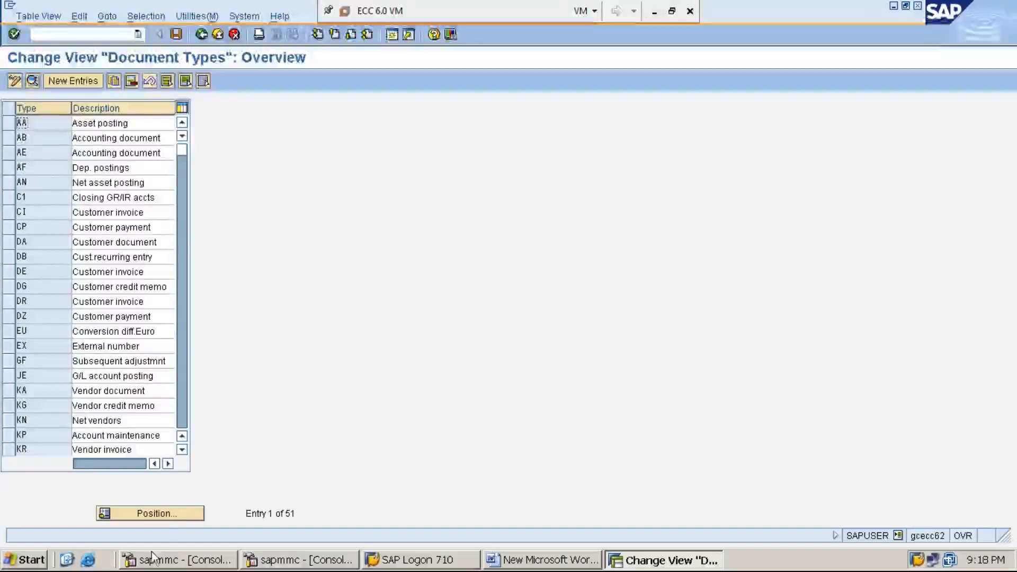
Position the Document Types overview at document type SA
left_click(185, 513)
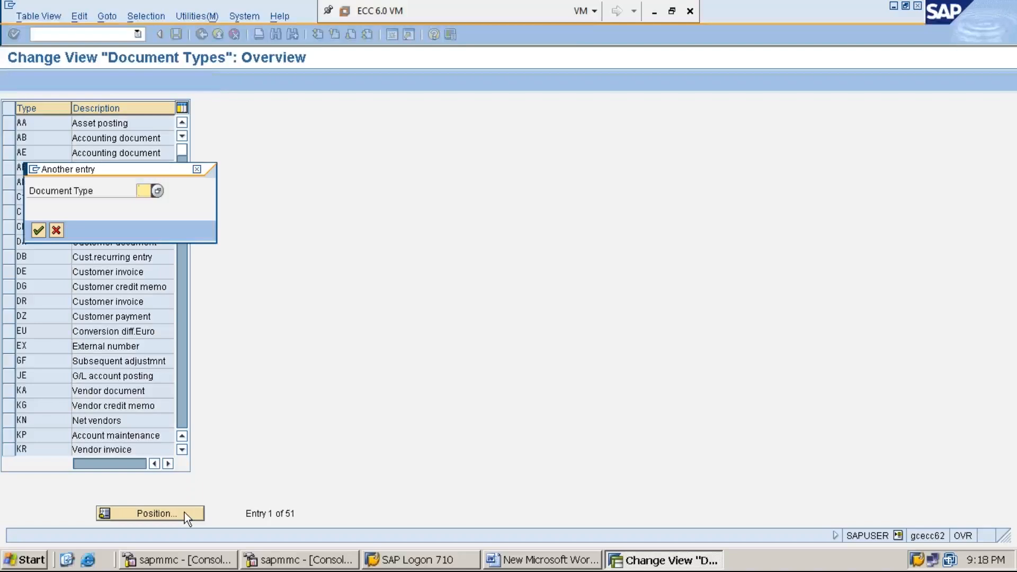
type("SA")
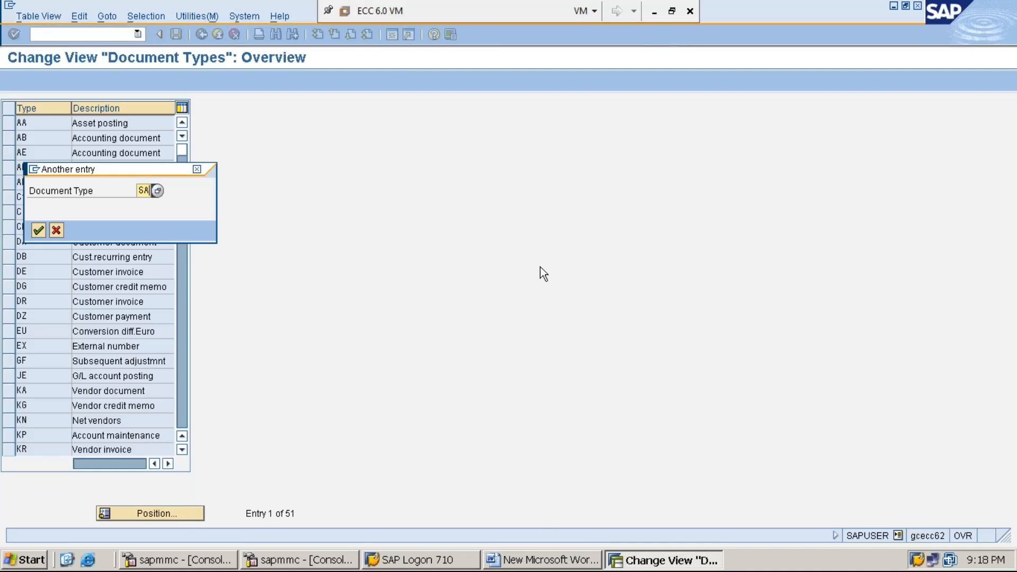
left_click(654, 11)
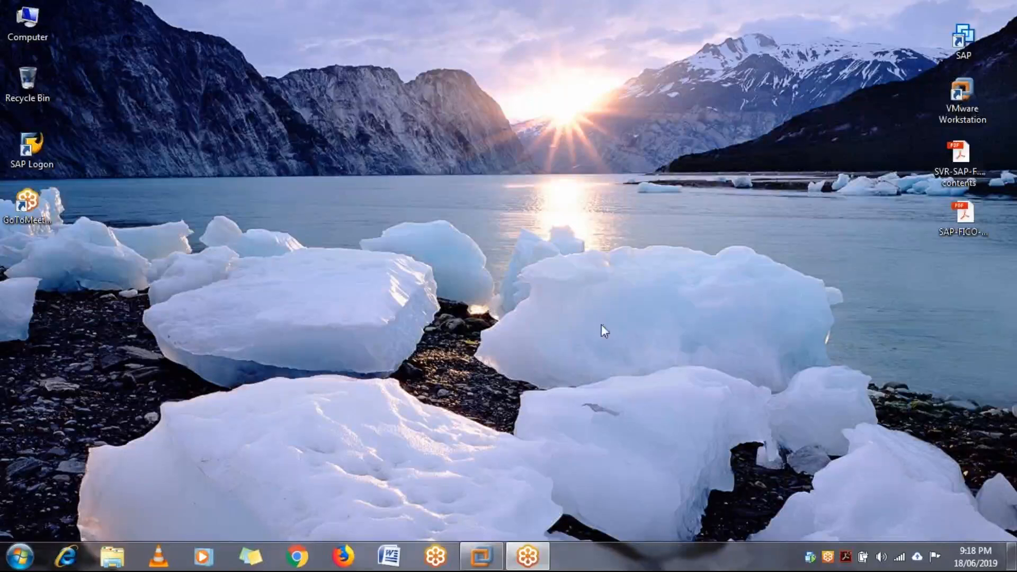
mouse_move(481, 556)
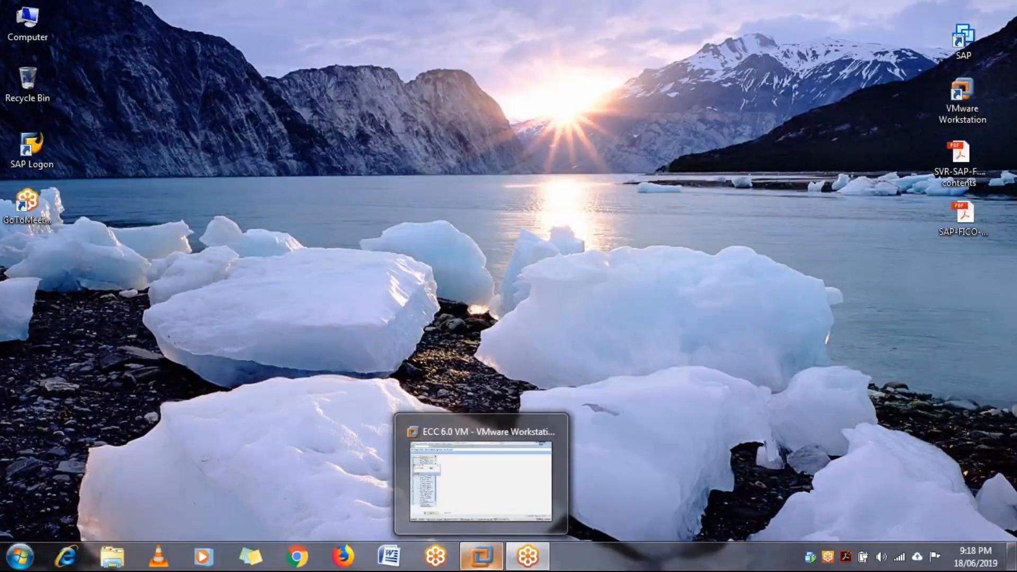
left_click(495, 492)
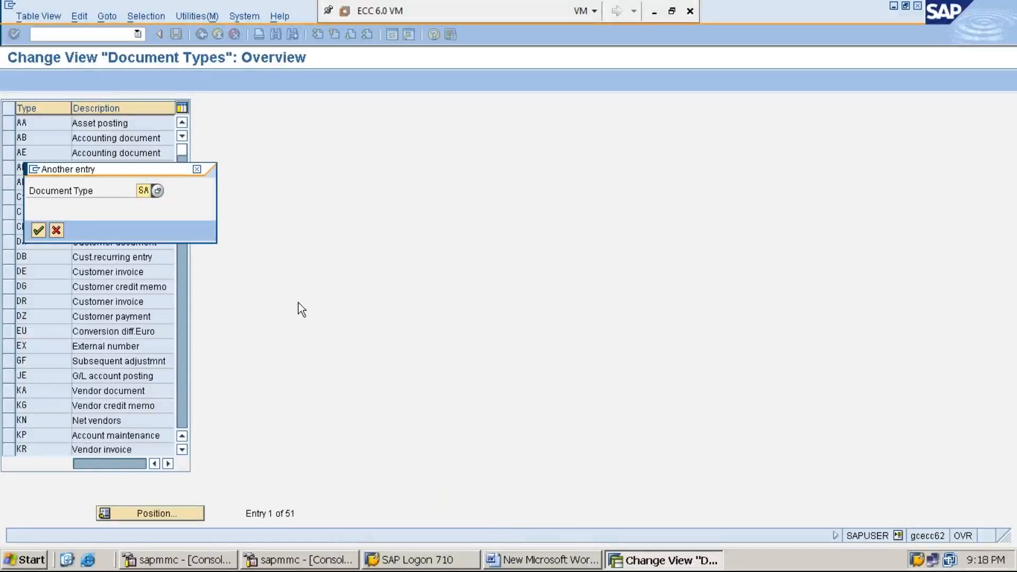
key("Return")
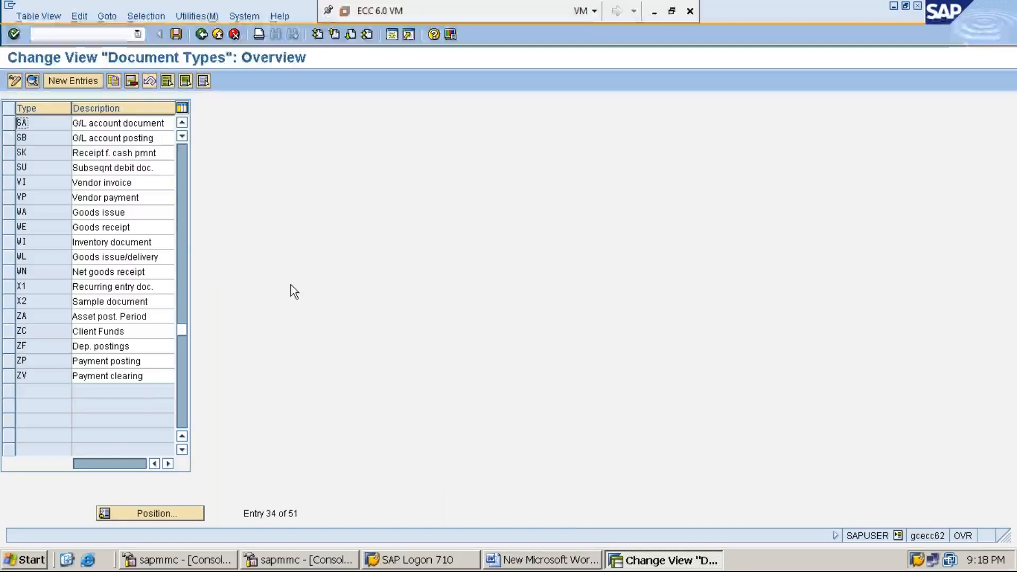
Open the details of document type SA (G/L account document) and enable Inter-company postgs in its control data
left_click(8, 124)
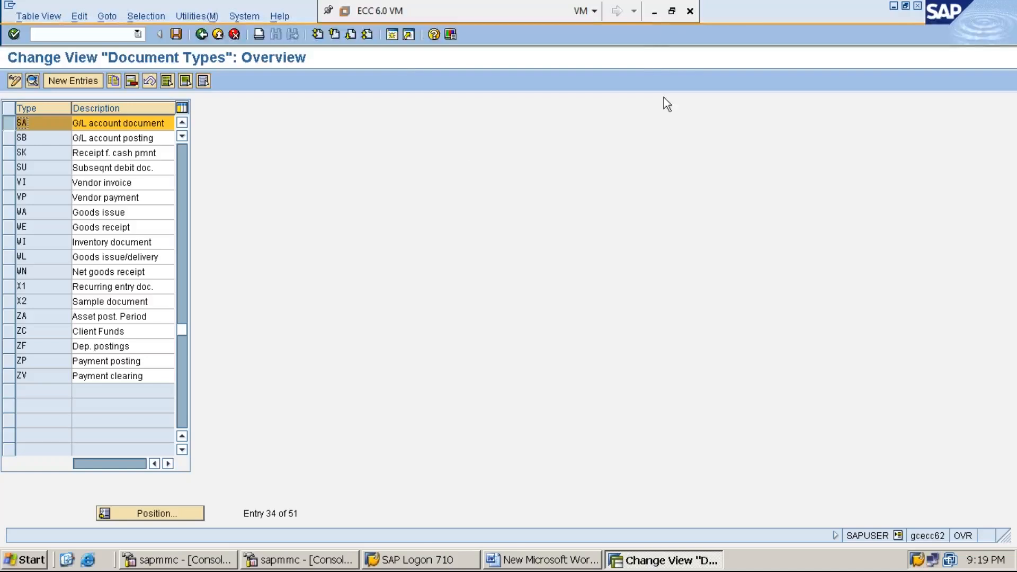
left_click(654, 11)
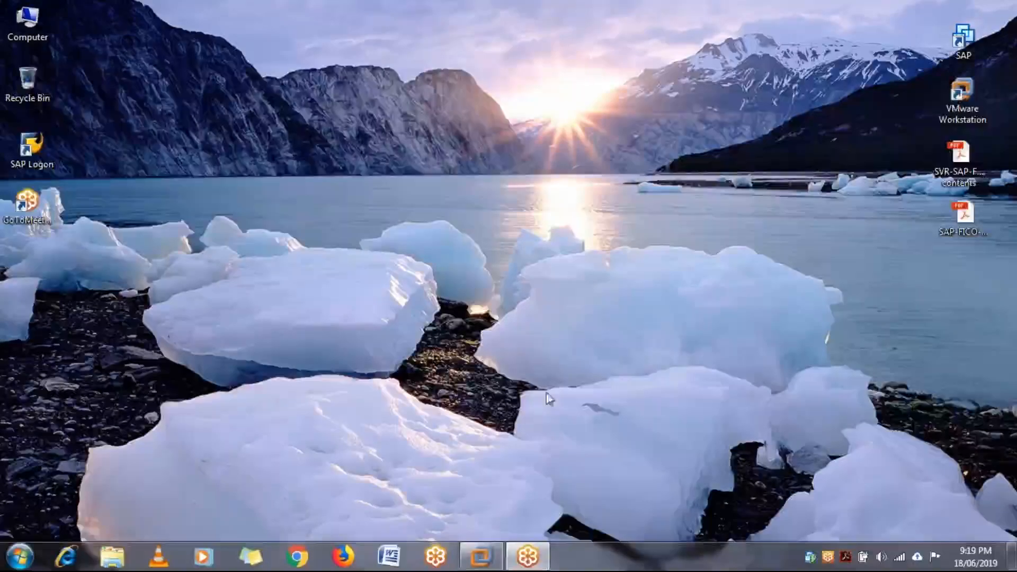
left_click(481, 556)
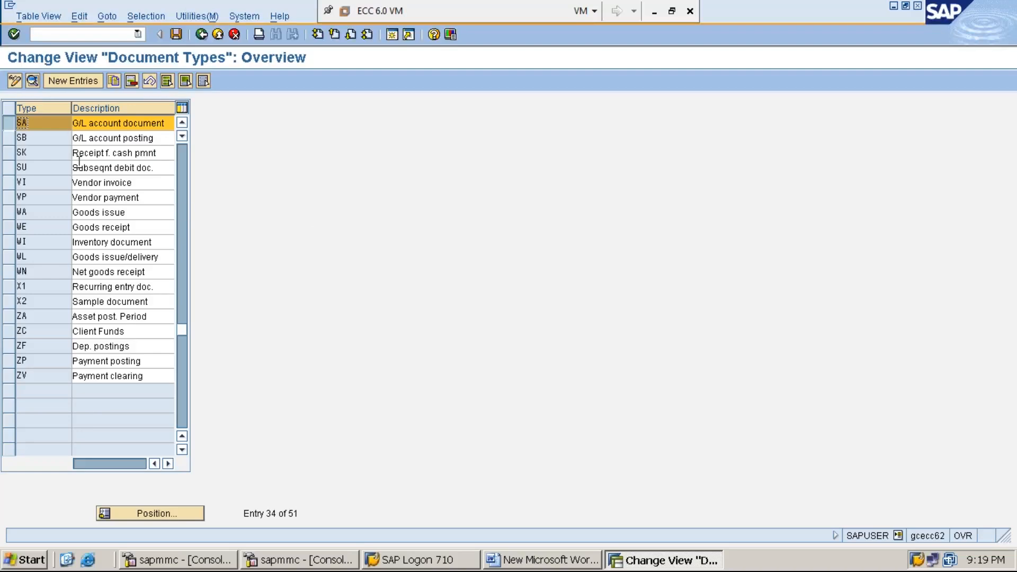
left_click(32, 81)
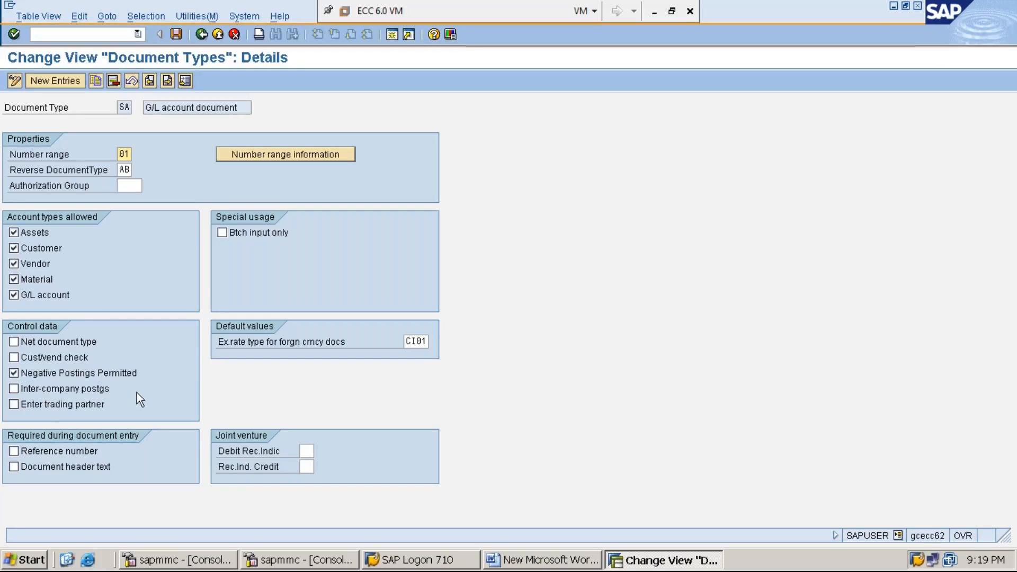
left_click(17, 390)
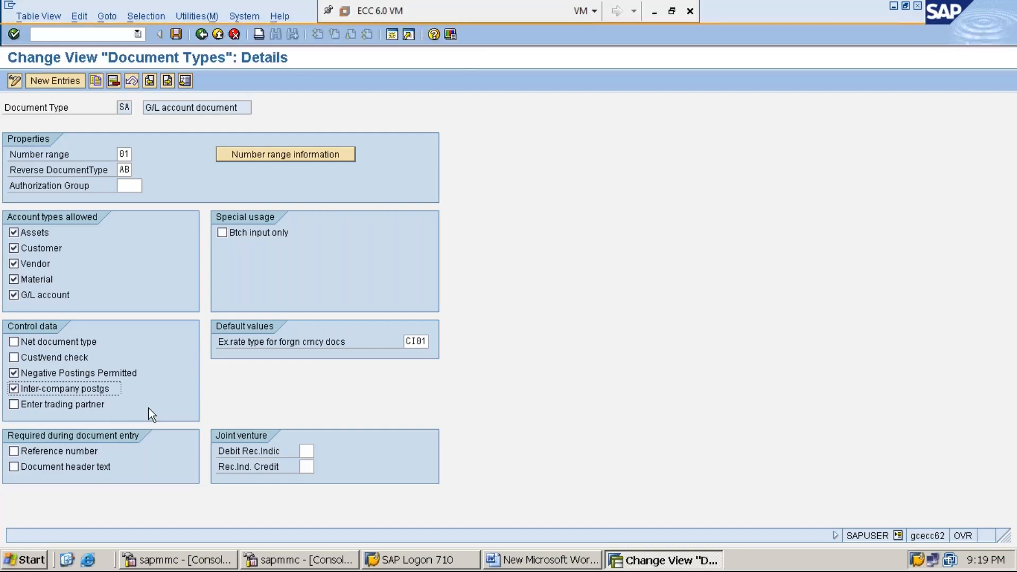
Save the document type SA change under customizing request ECCK900148 and minimize its window to return to Word
left_click(176, 35)
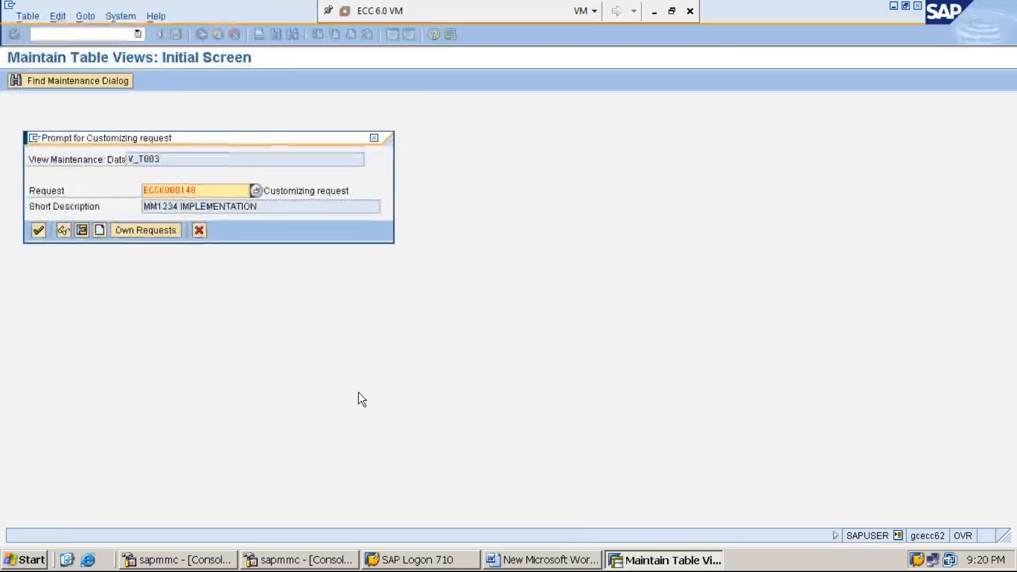
key("Return")
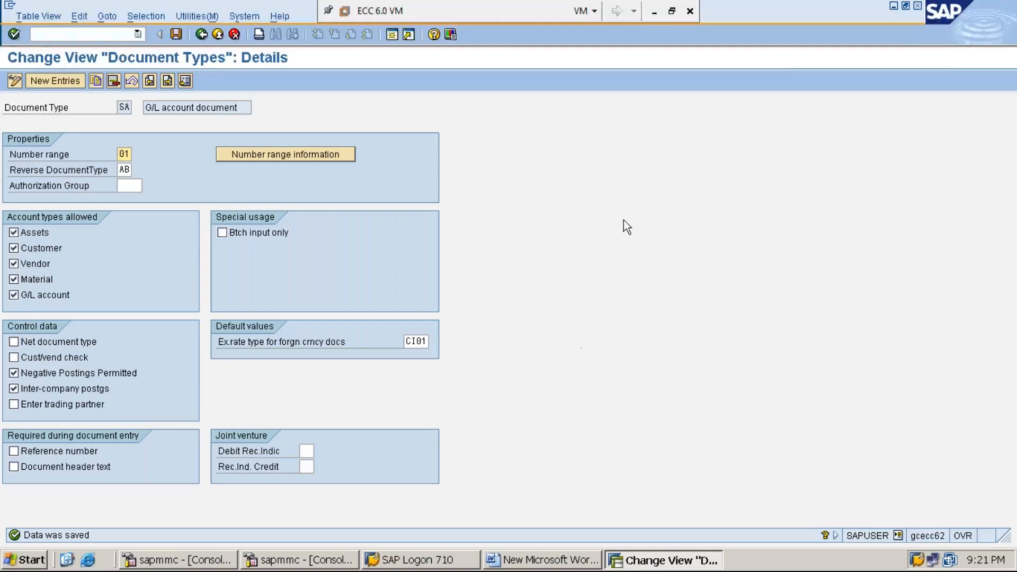
left_click(895, 7)
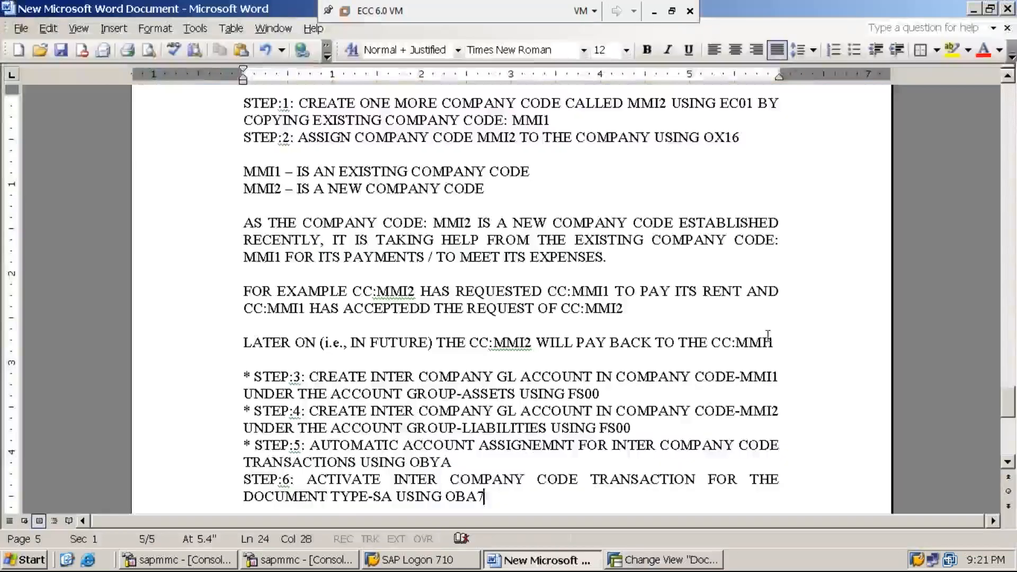
Start a new line below the STEP:6 entry reading "** STEP:7:"
key("Return")
type("S")
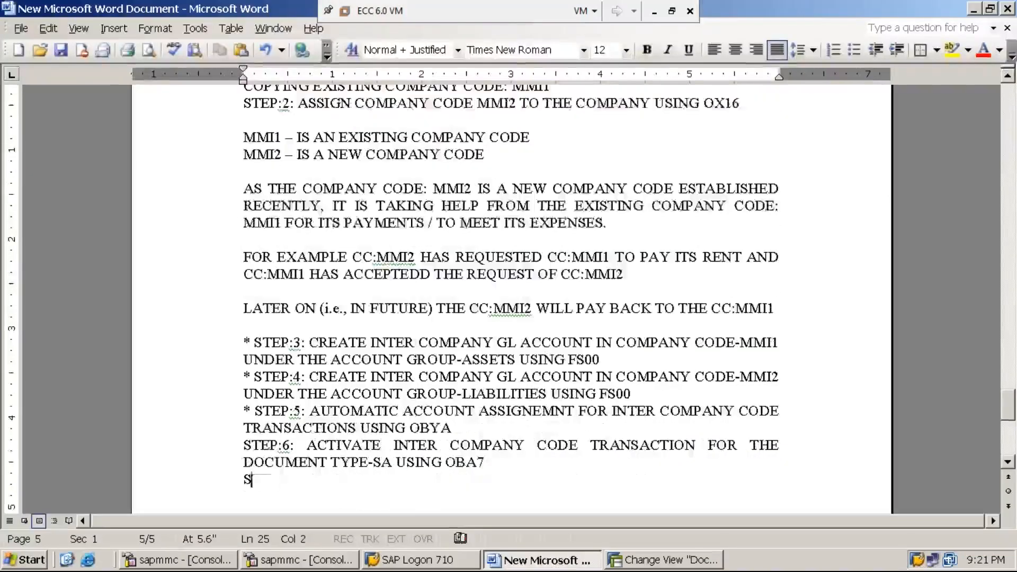
type("TEP:7:")
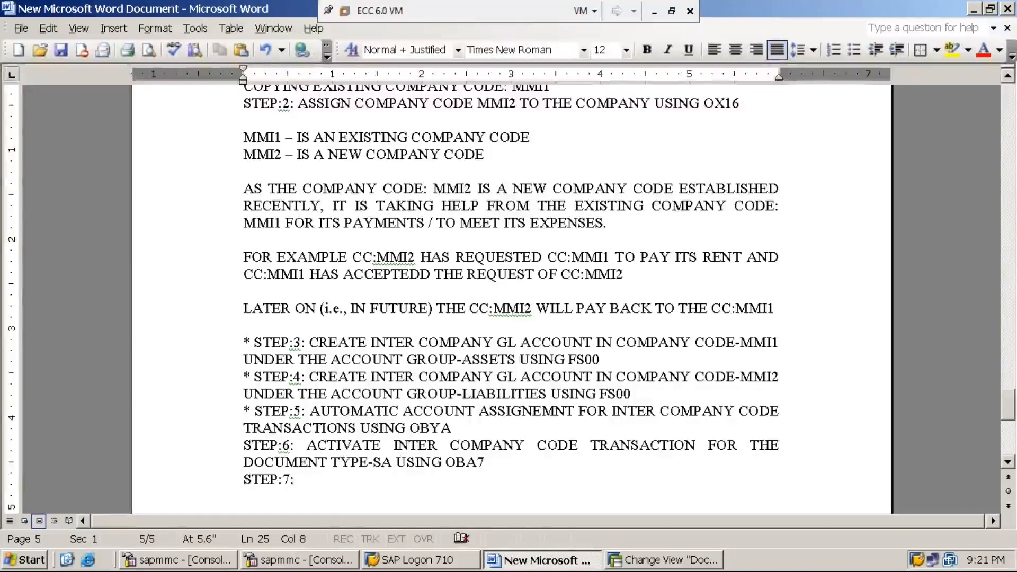
key("Home")
type("88")
key("BackSpace")
key("BackSpace")
type("**V")
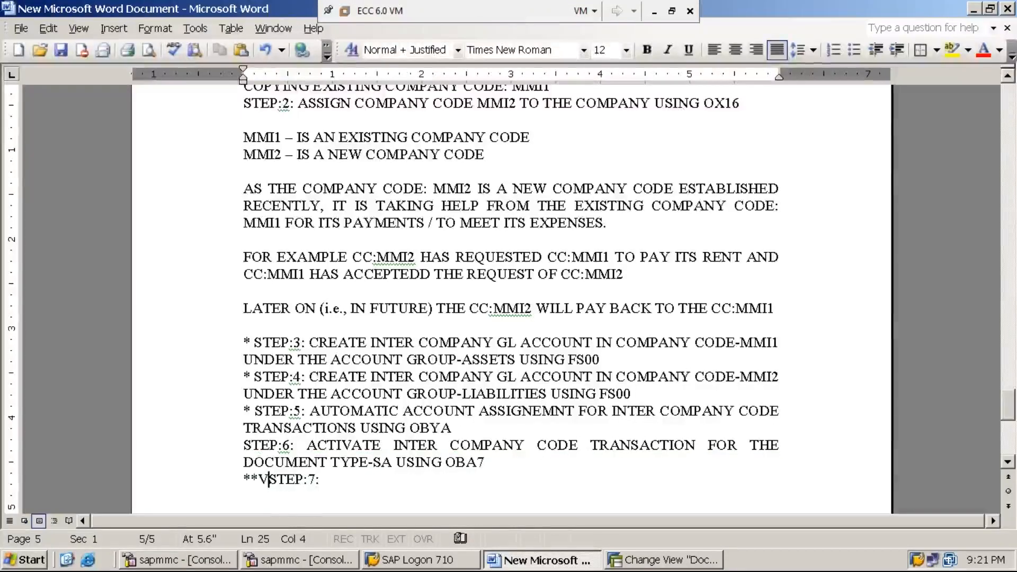
key("BackSpace")
key("End")
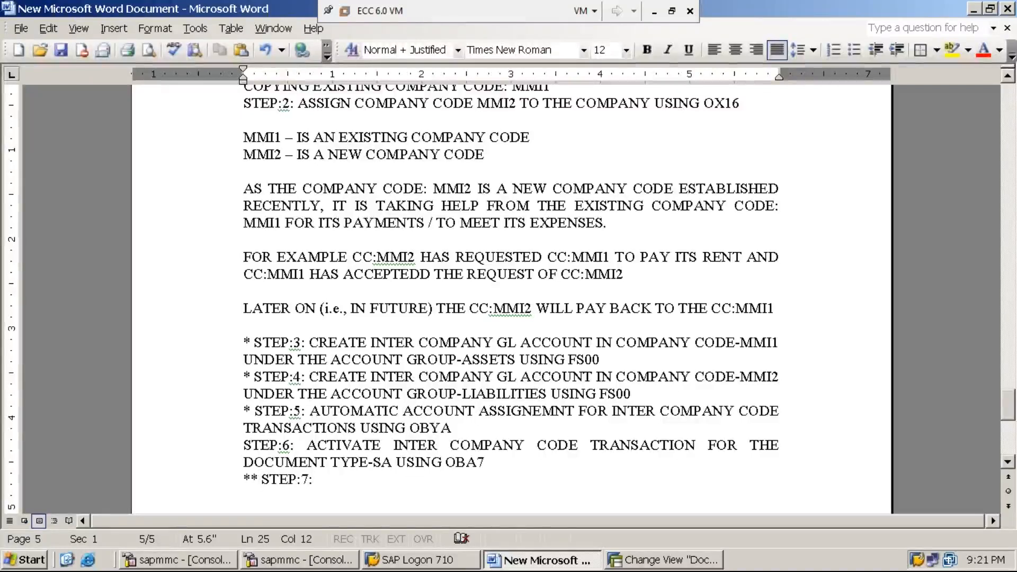
Complete the STEP:7 heading with "PROCESS / POST INTER COMPANY CODE TRANSACTION USING F-02", keeping F-02 unbroken on the second line
type("P")
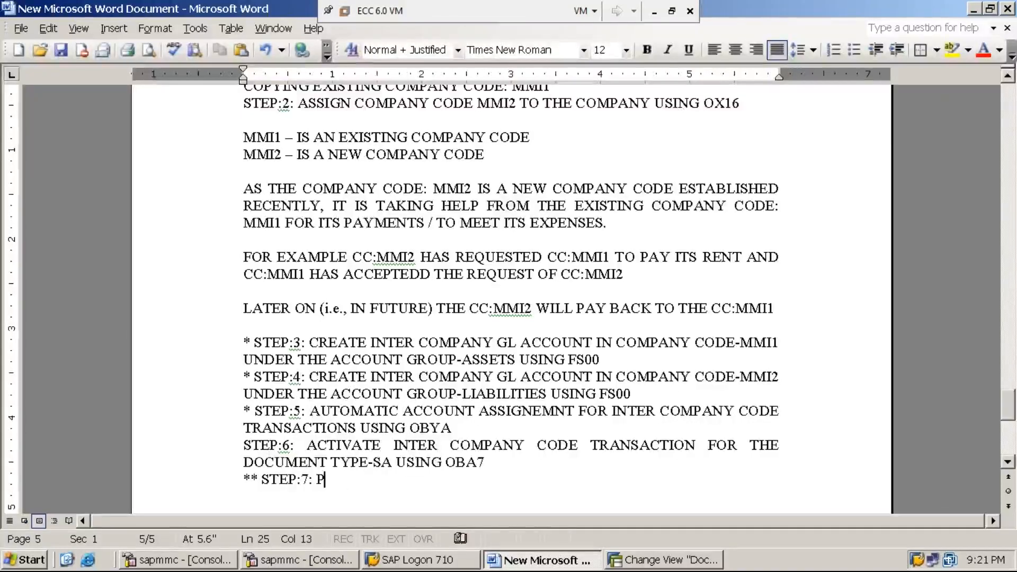
type("ROCESS / POST ")
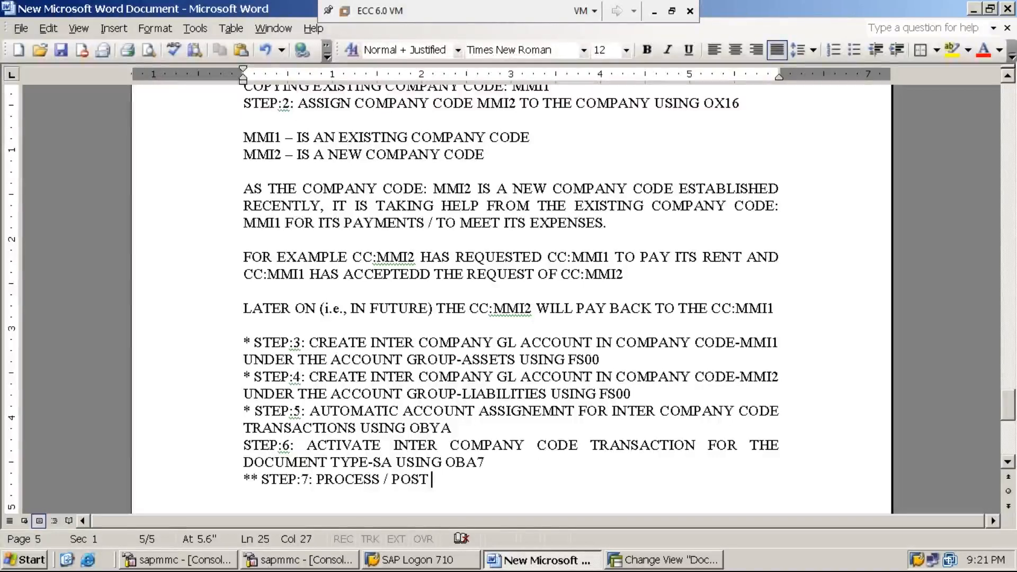
type("INTE")
type("R ")
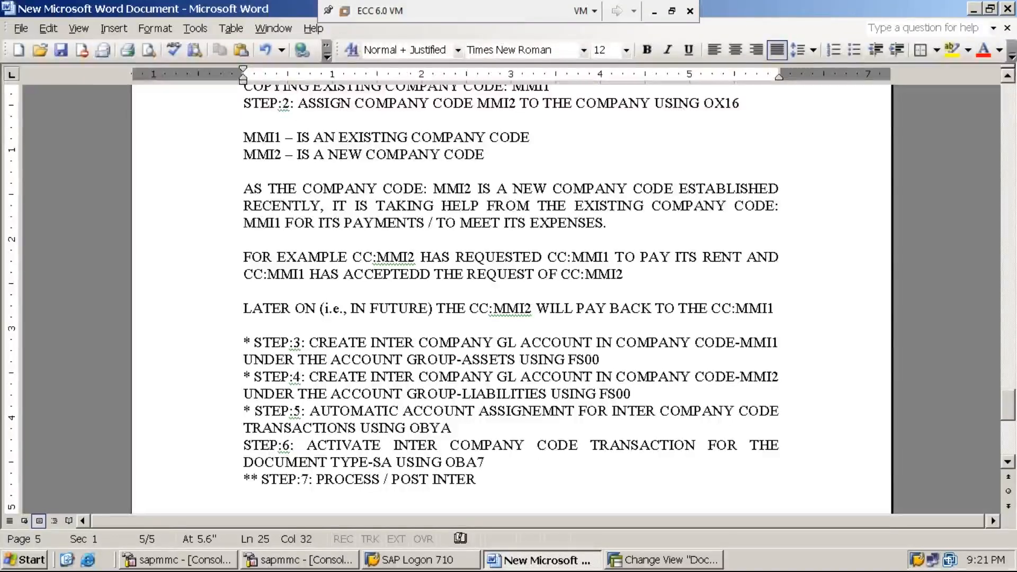
type("COMPANY C")
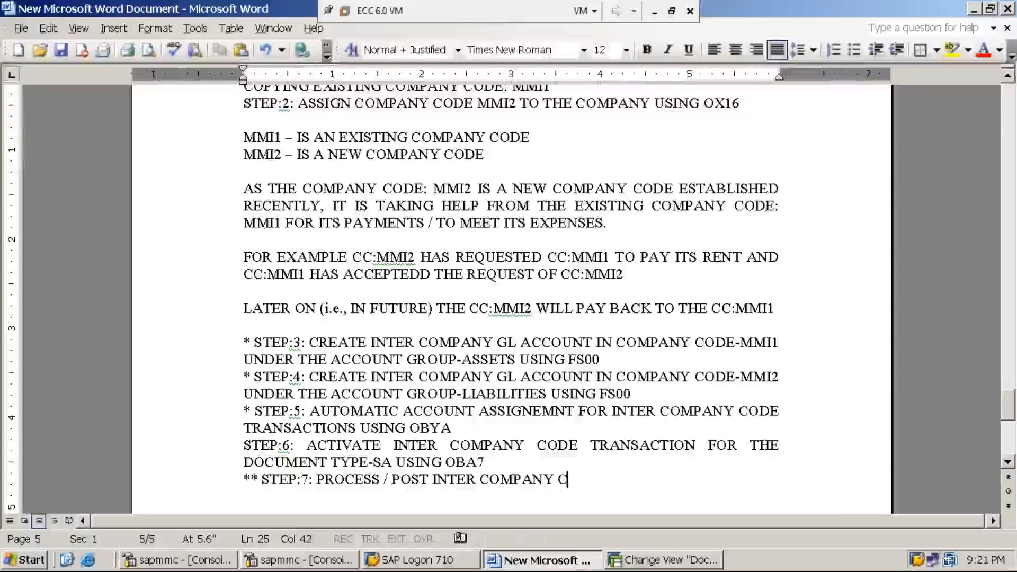
type("ODE TRANS")
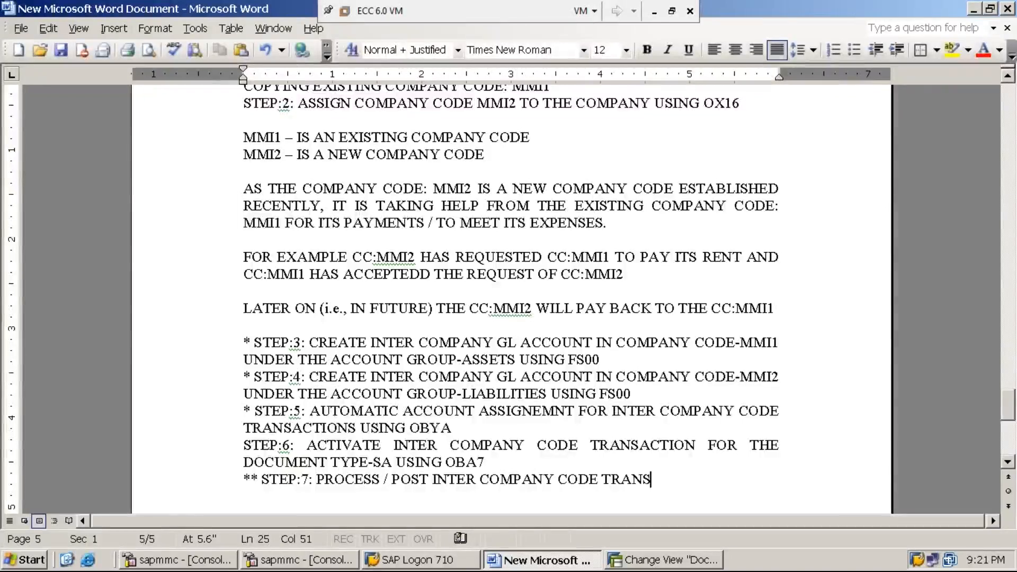
type("ACTION ")
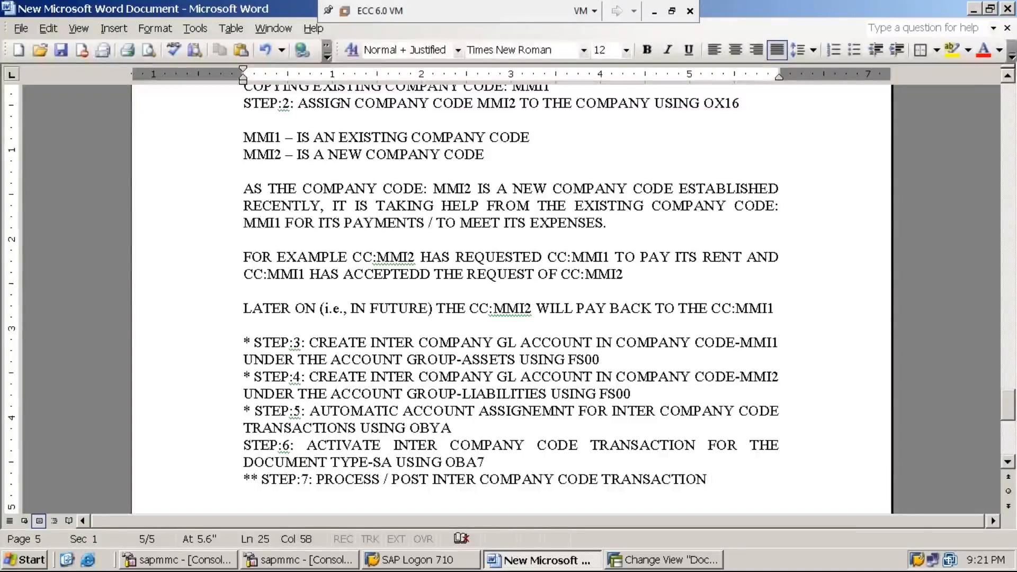
type("USING ")
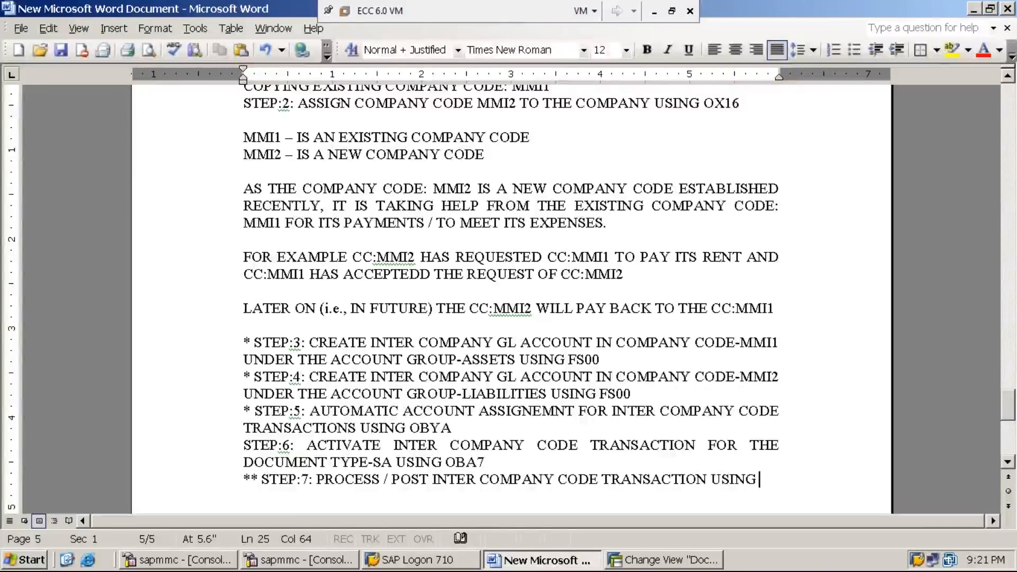
type("F-02")
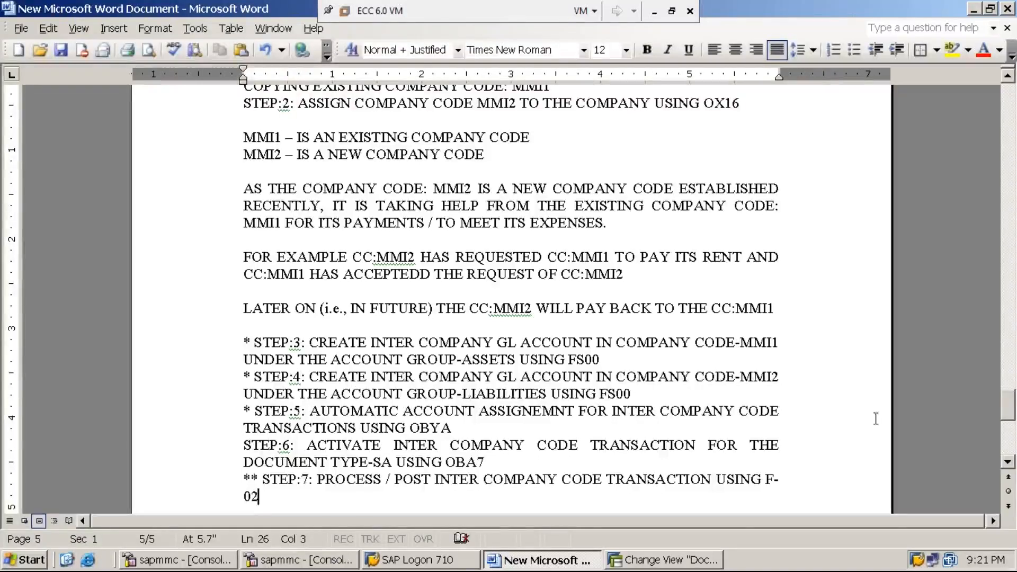
left_click(765, 480)
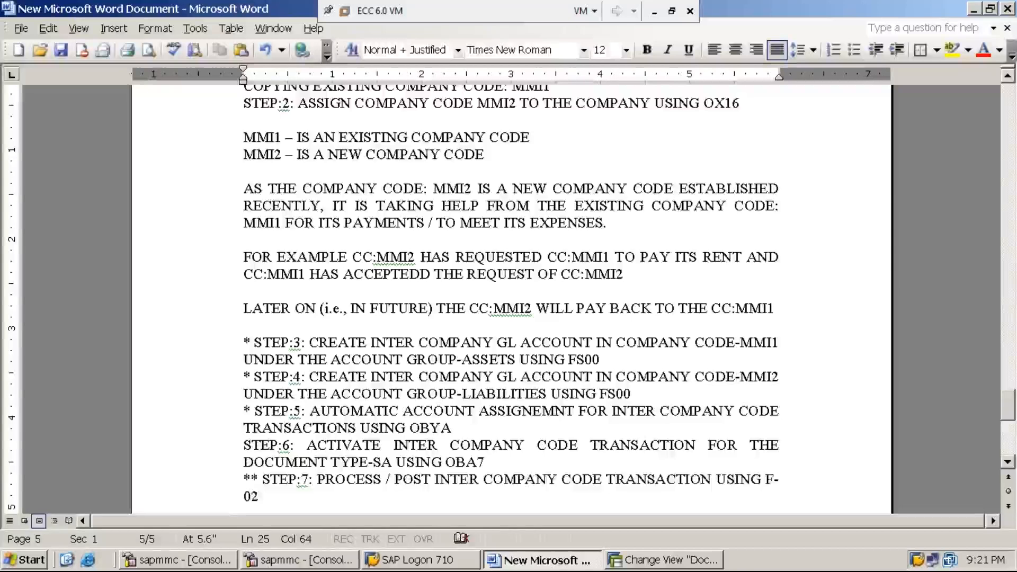
key("End")
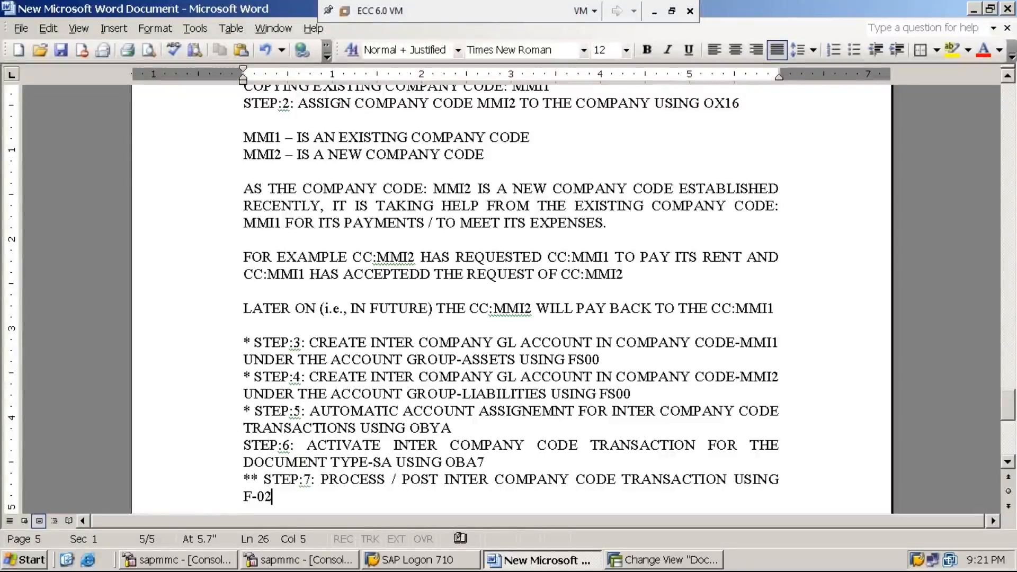
Append the note "( RENT PERTAINING TO CC-MMI2 BEING PAID BY CC-MMI1)" after F-02 in the STEP:7 line
type("(")
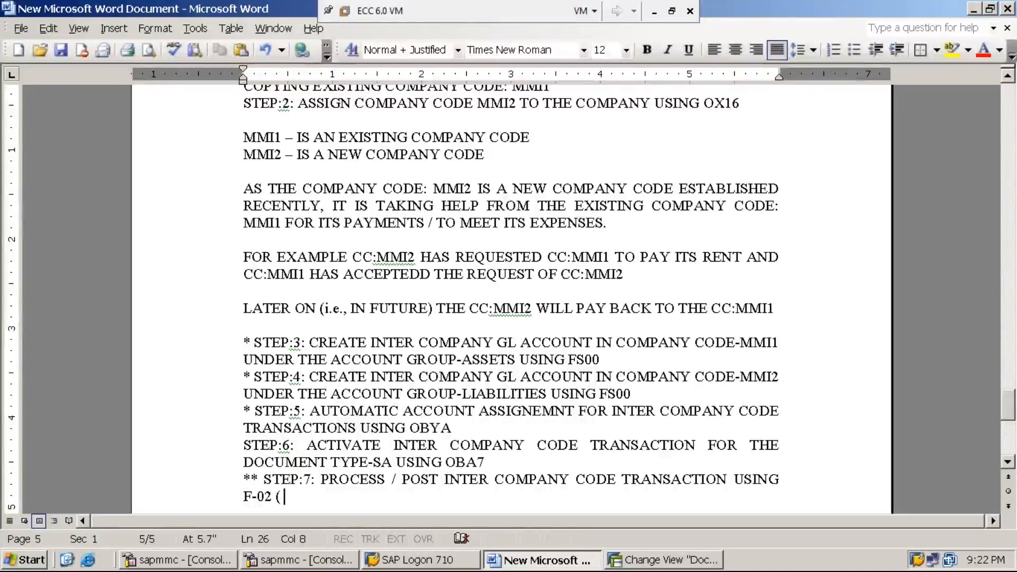
type(" RENT ")
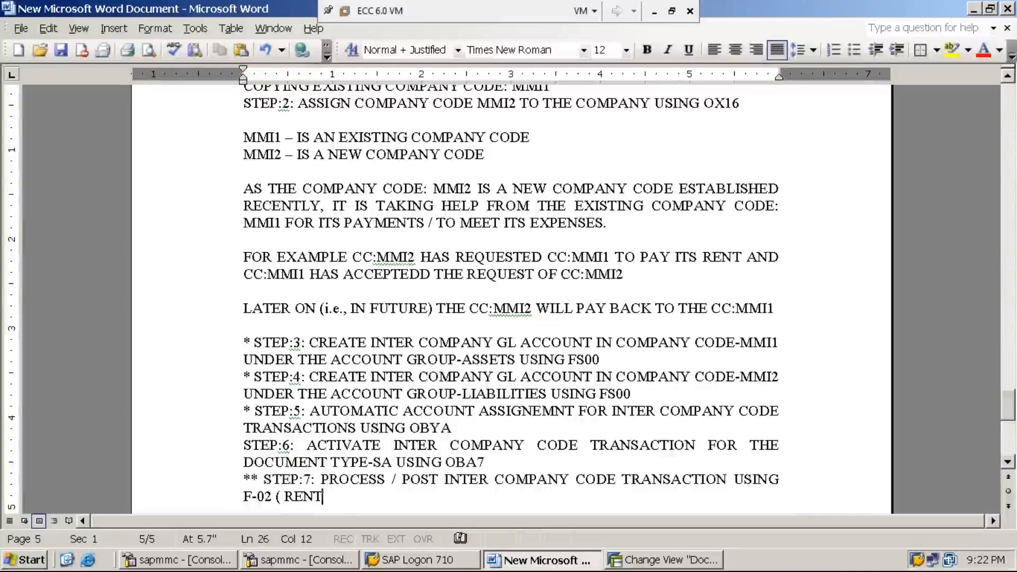
type("PER")
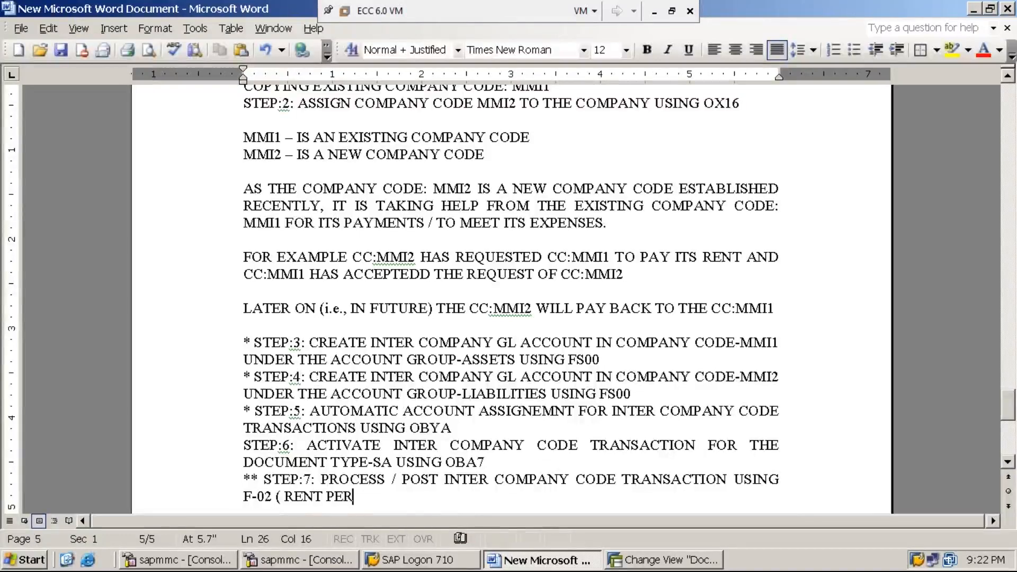
type("TAINING TO ")
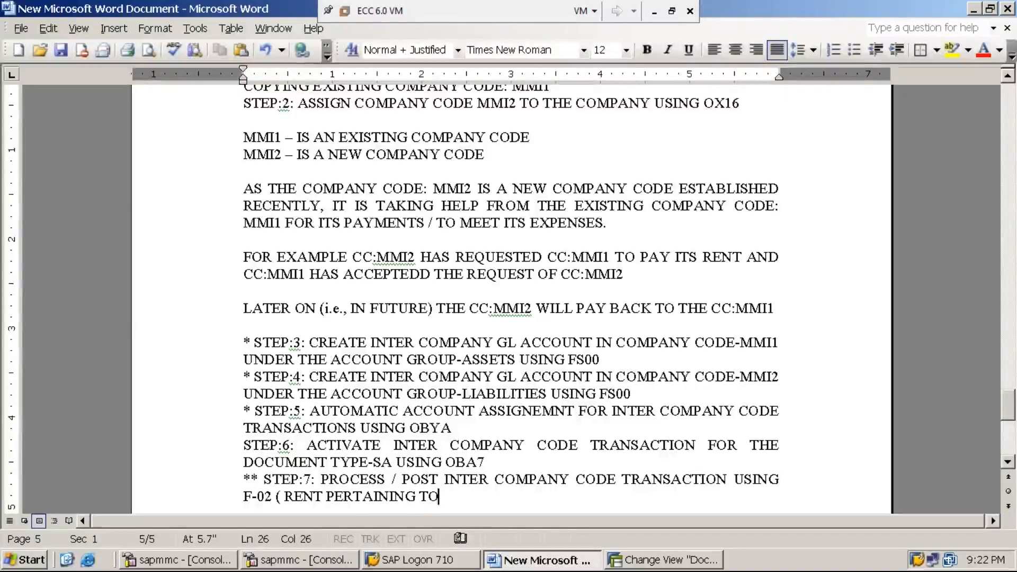
type("CC")
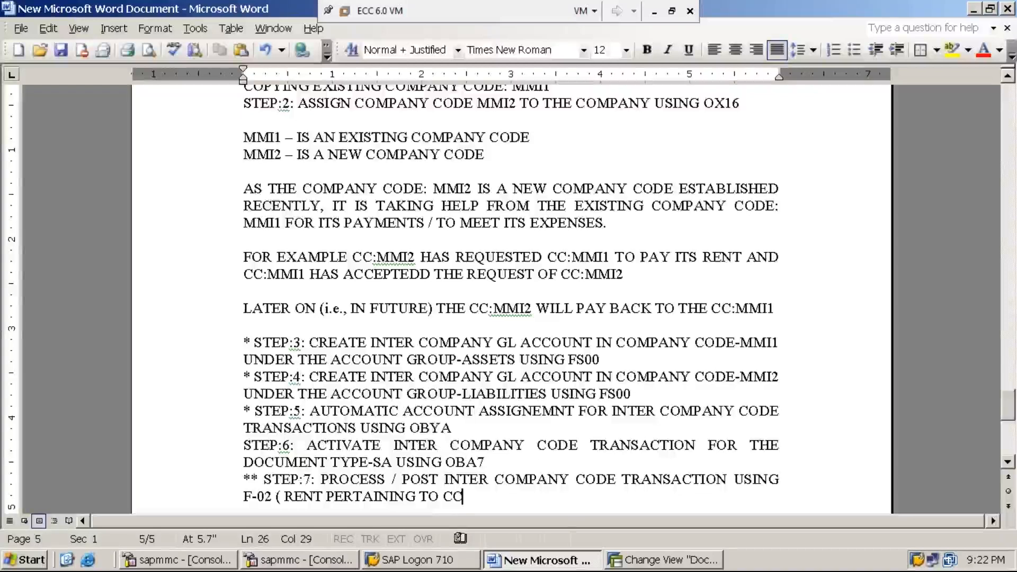
type("-MM")
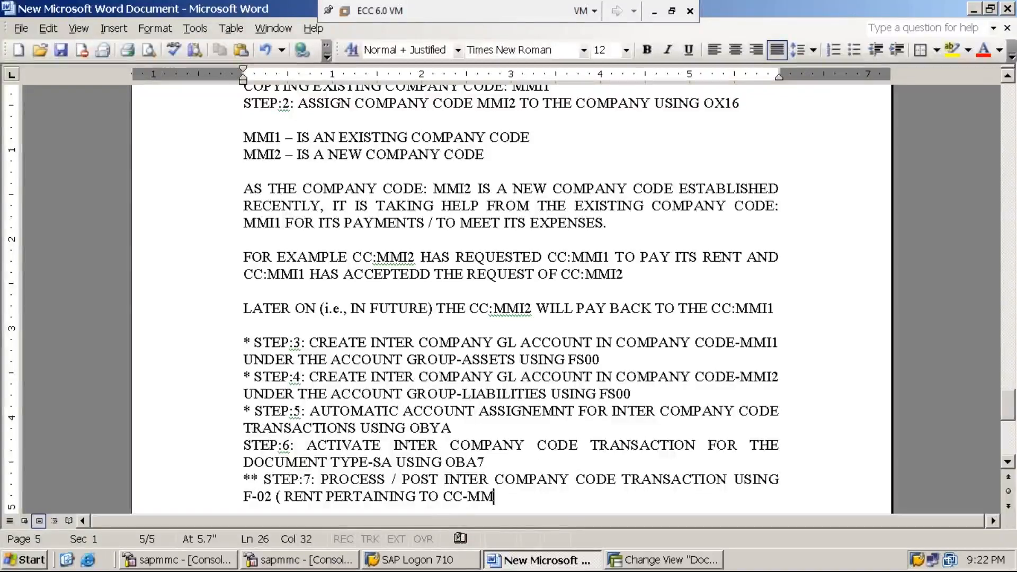
type("I2 B")
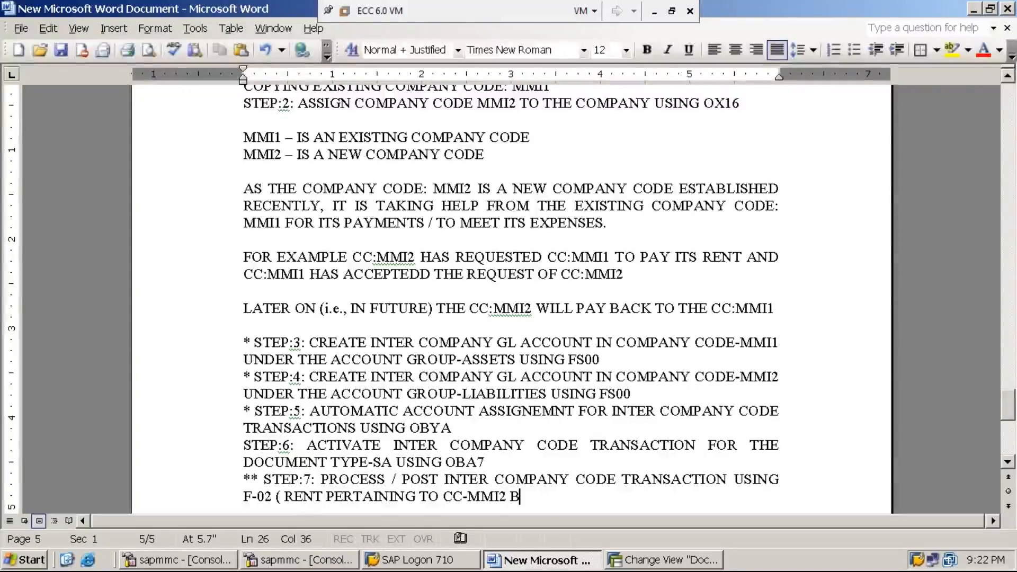
type("EING PAID B")
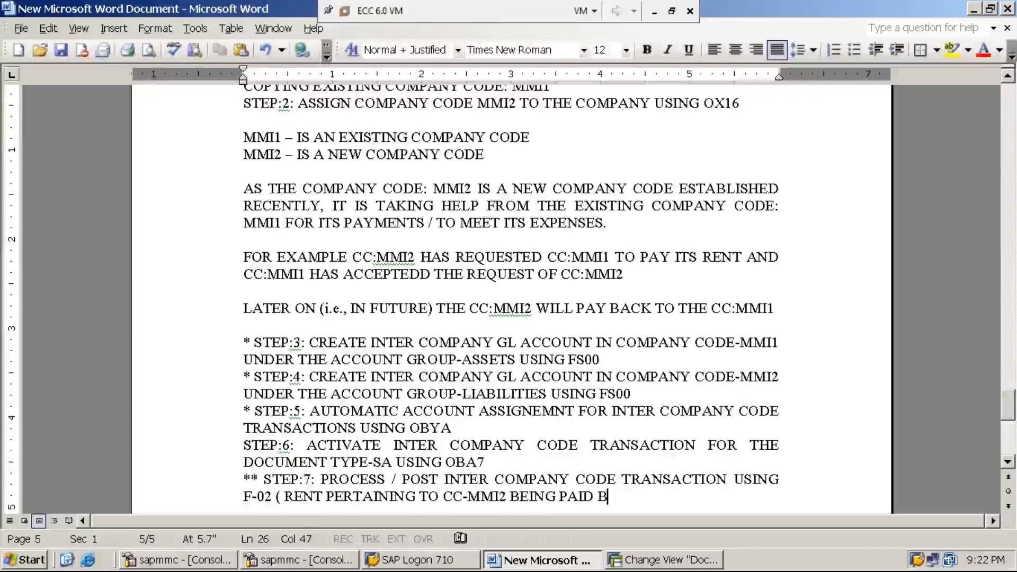
type("Y CC")
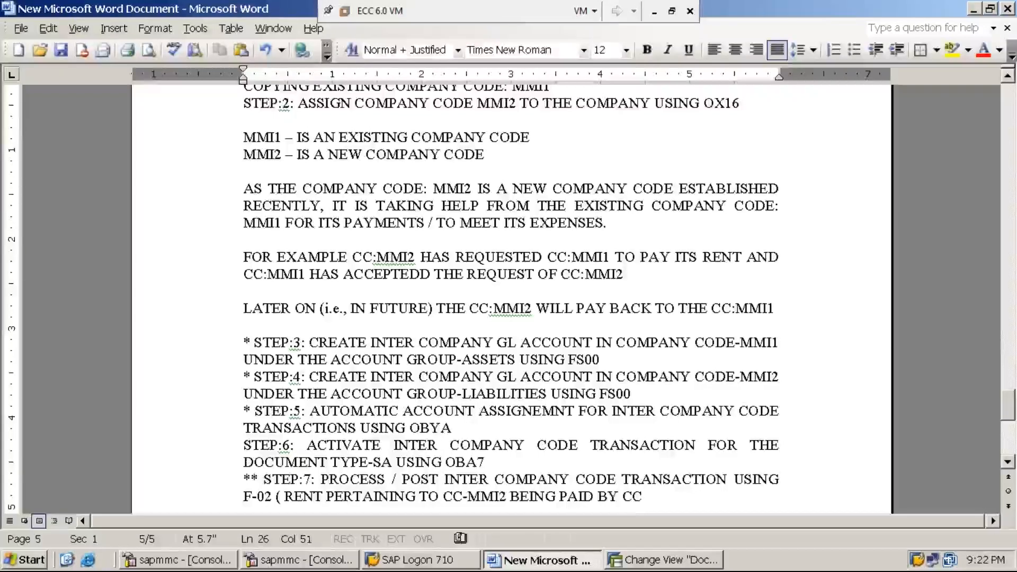
type("-MMI1")
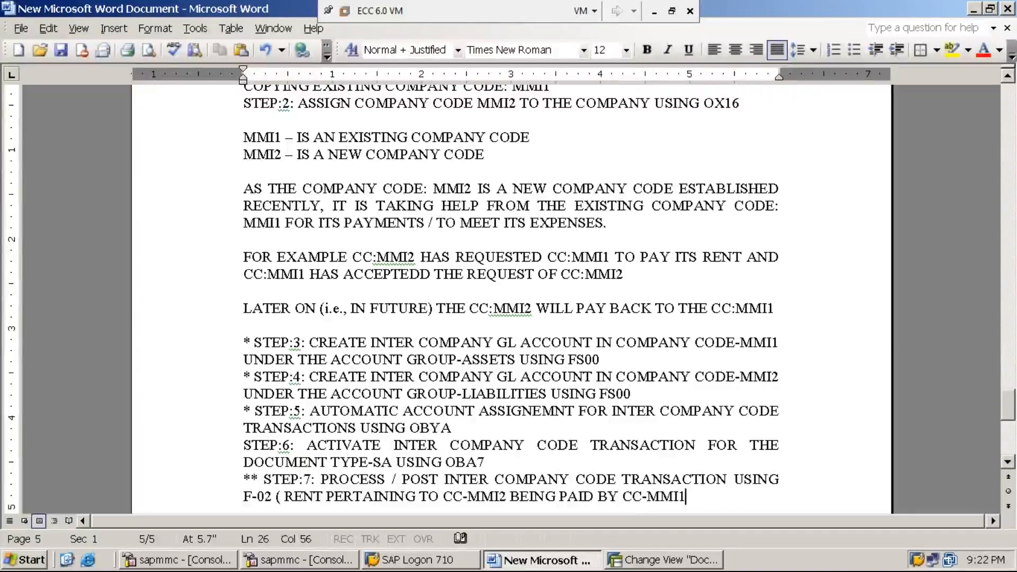
type(")")
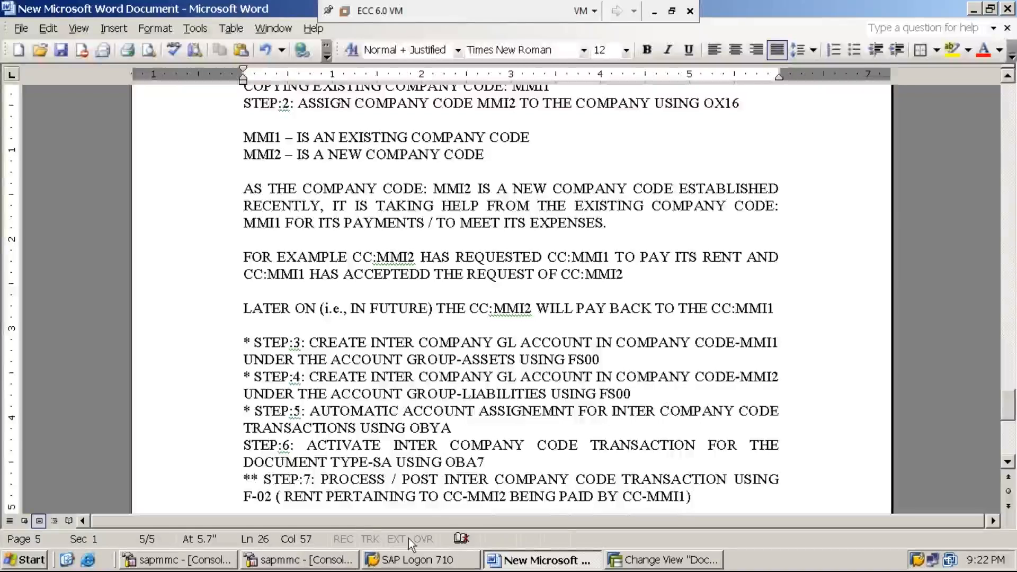
Insert the rent amount "OF RS.77,000/-" after RENT in the STEP:7 note
left_click(326, 497)
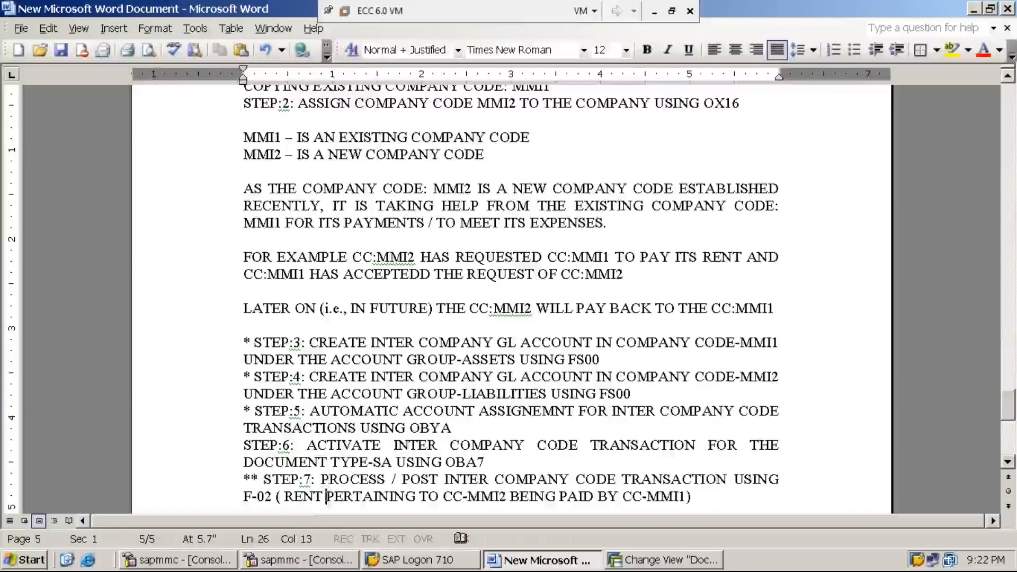
type("OF ")
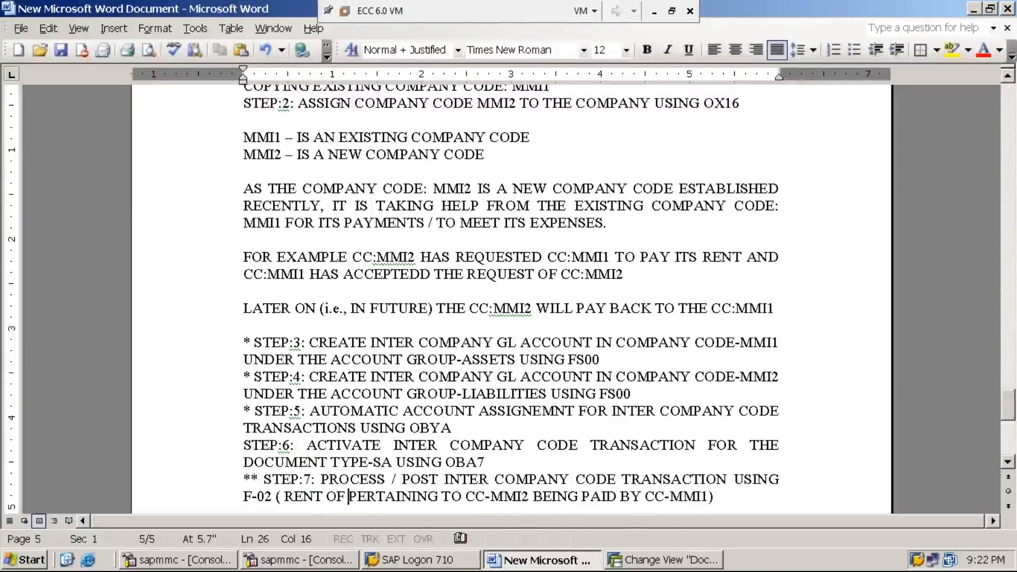
type("RS.")
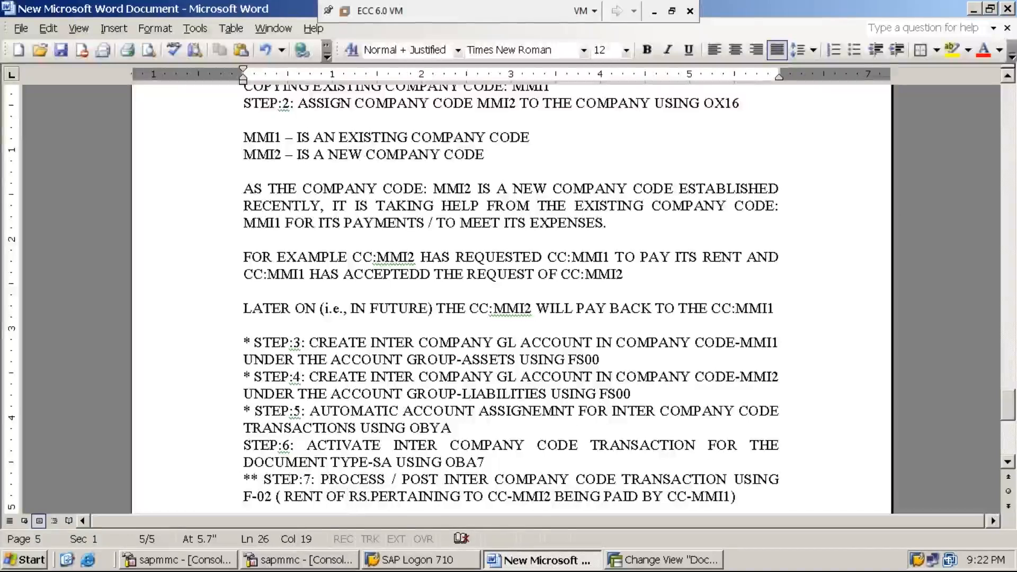
type("77")
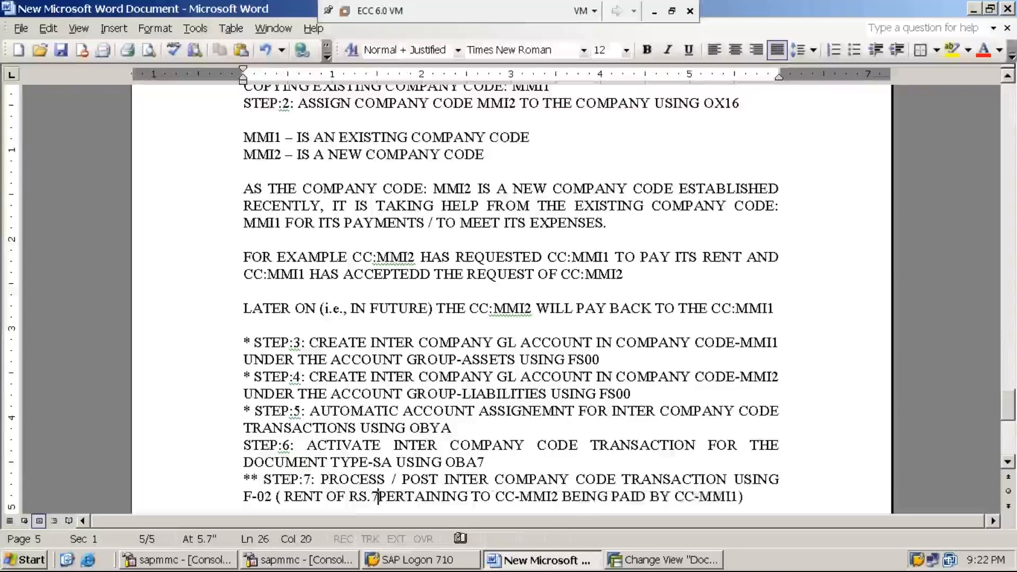
key("BackSpace")
type(",000/-")
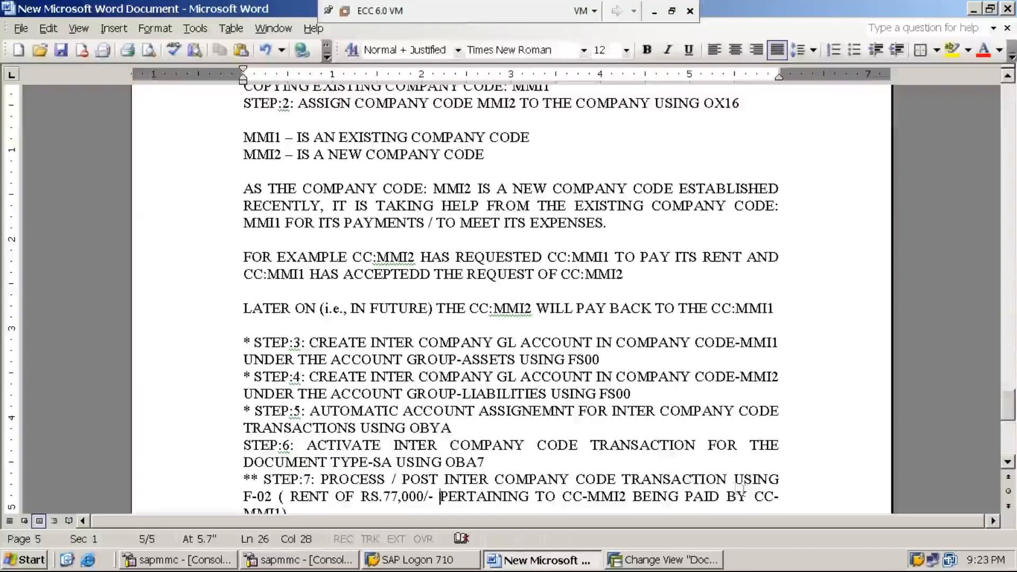
Move the final CC-MMI1 of the STEP:7 note unbroken onto its own line and minimize the Word document
double_click(758, 497)
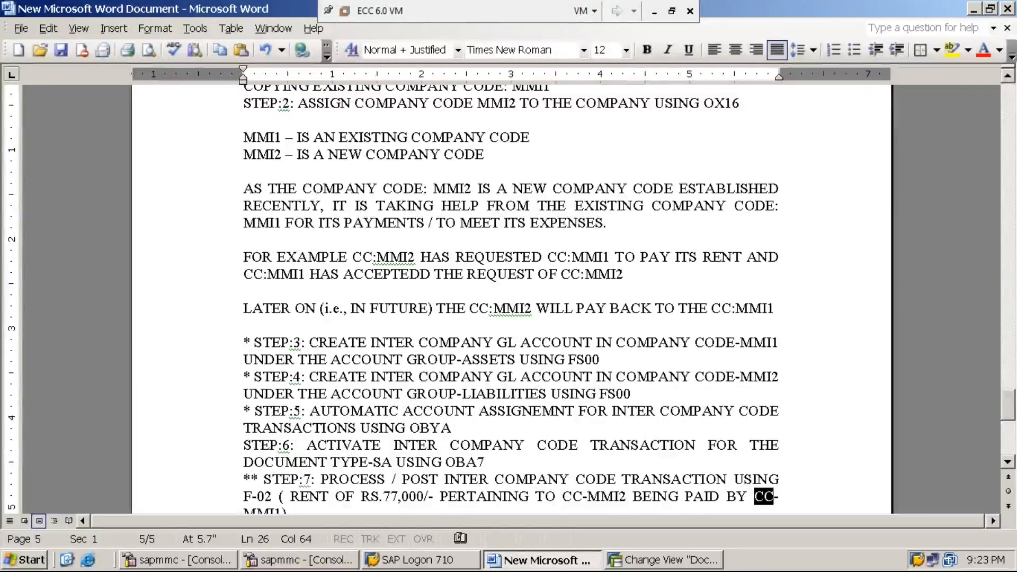
left_click(754, 497)
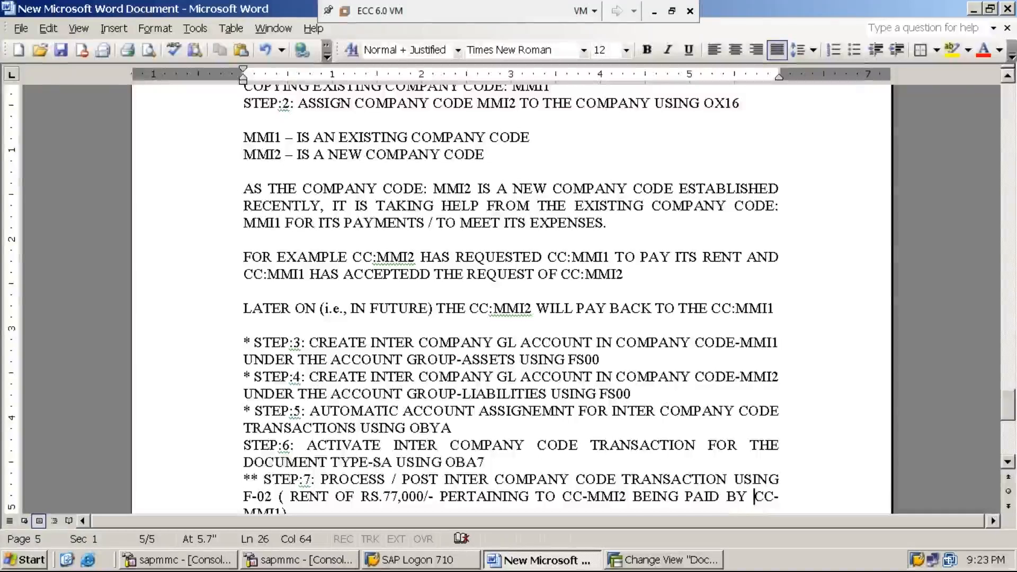
double_click(759, 497)
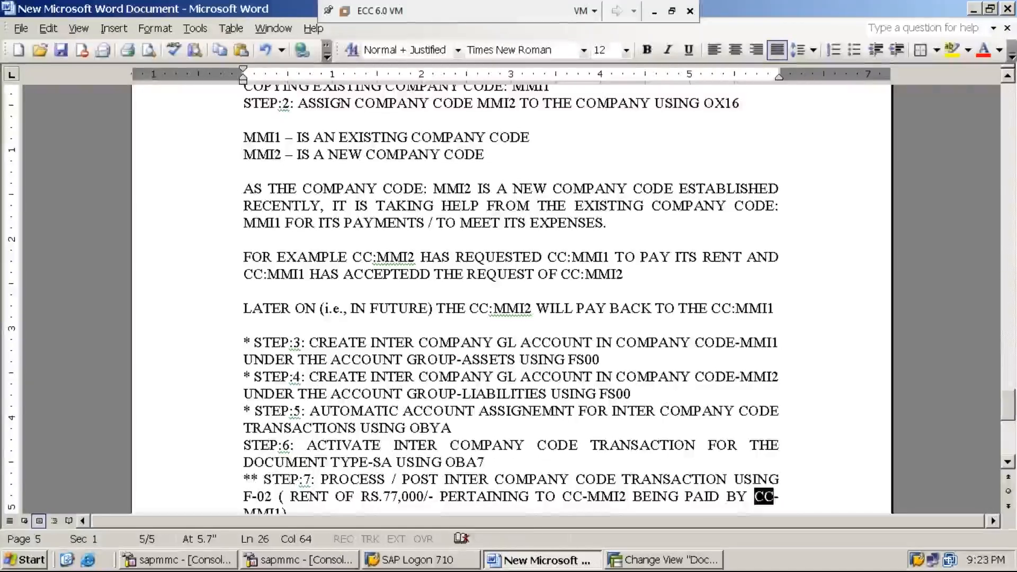
left_click(755, 496)
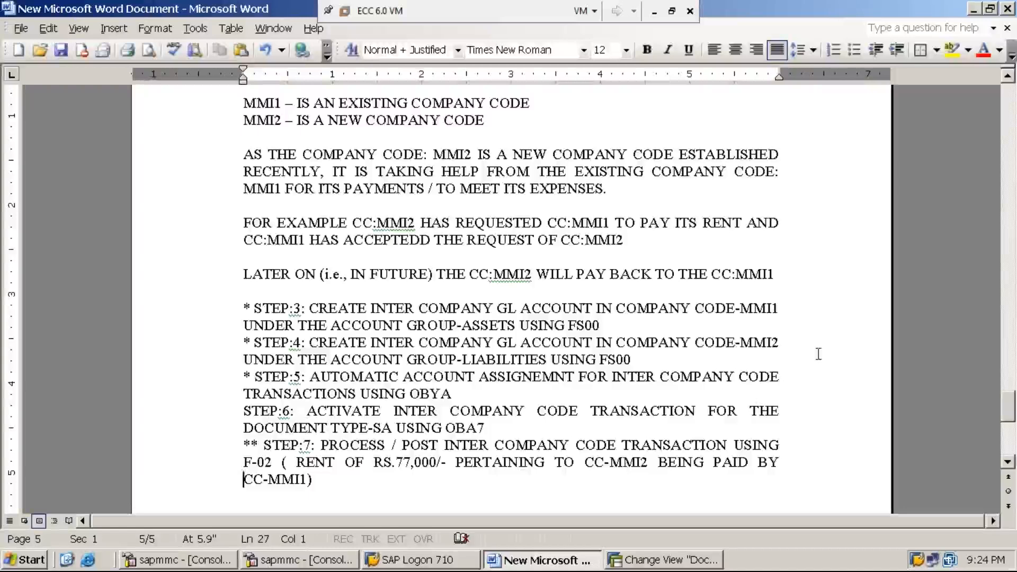
left_click(976, 11)
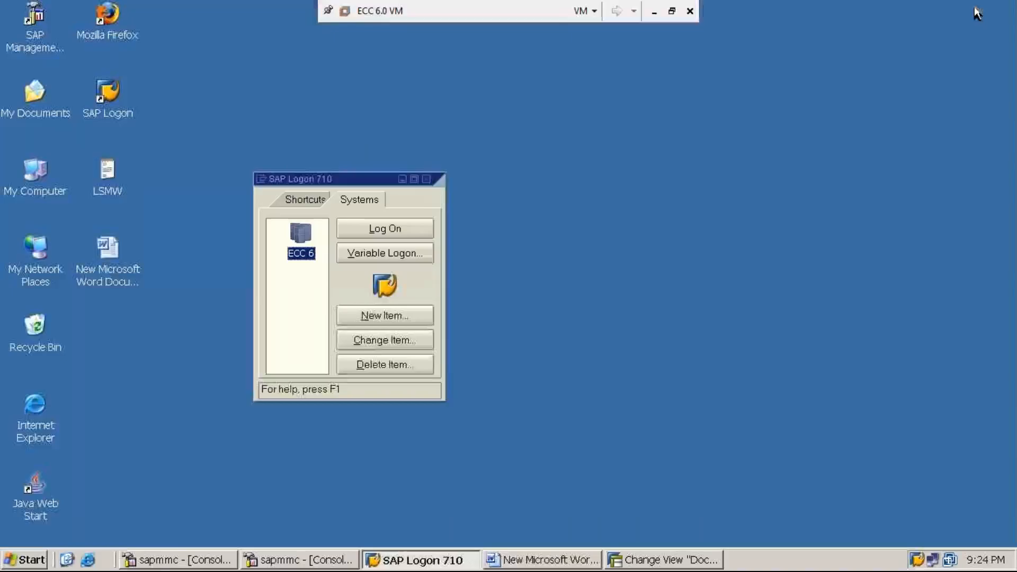
left_click(654, 12)
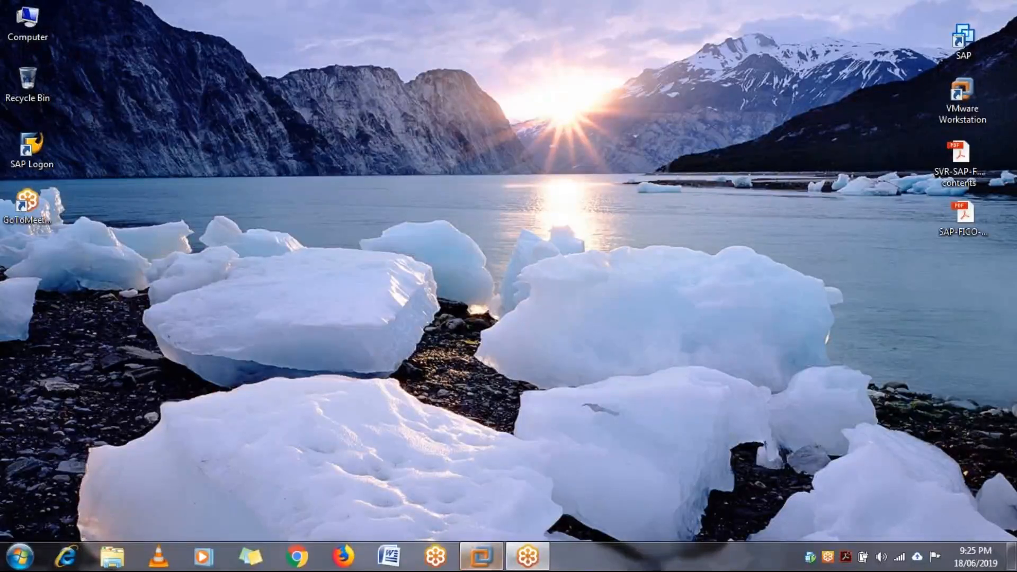
left_click(481, 556)
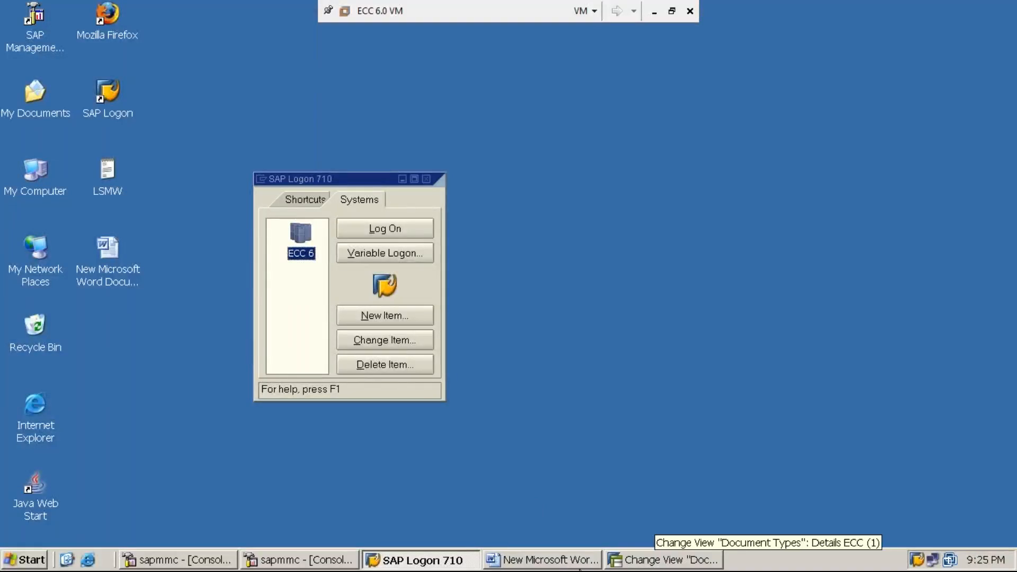
left_click(562, 563)
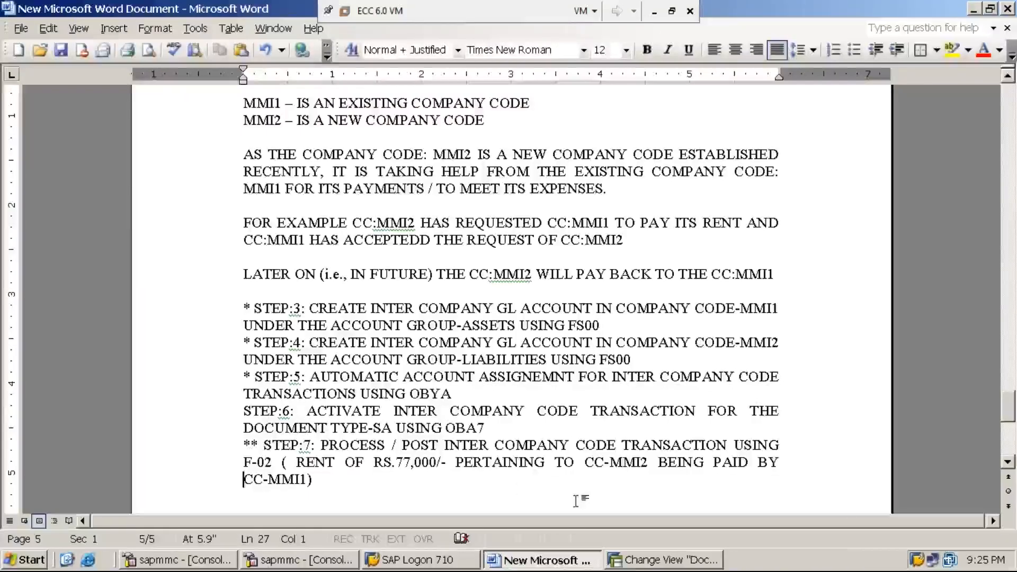
Switch to SAP, leave the document type details and open transaction F-02 for G/L account posting
left_click(652, 564)
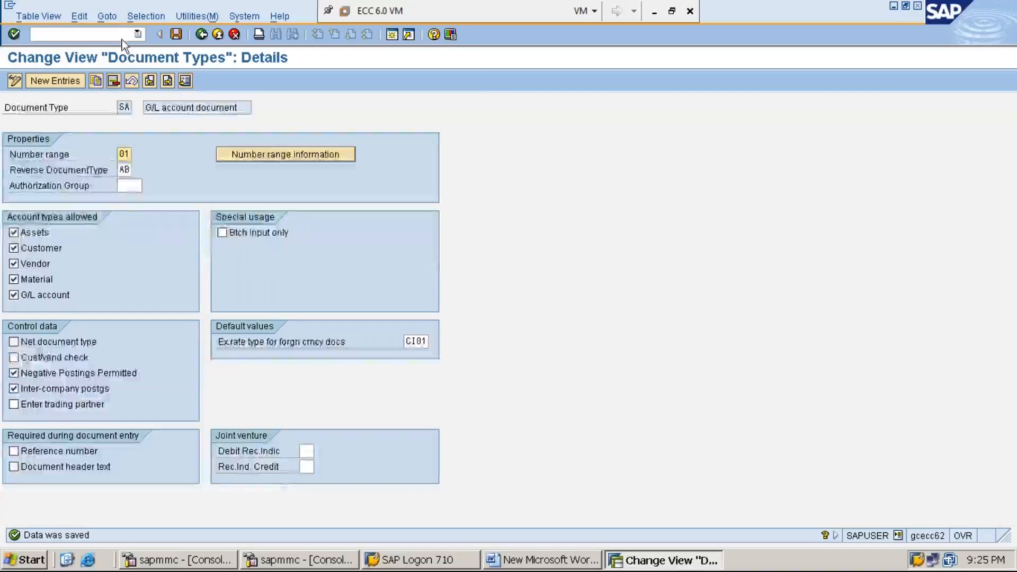
left_click(120, 35)
type("/n")
key("Return")
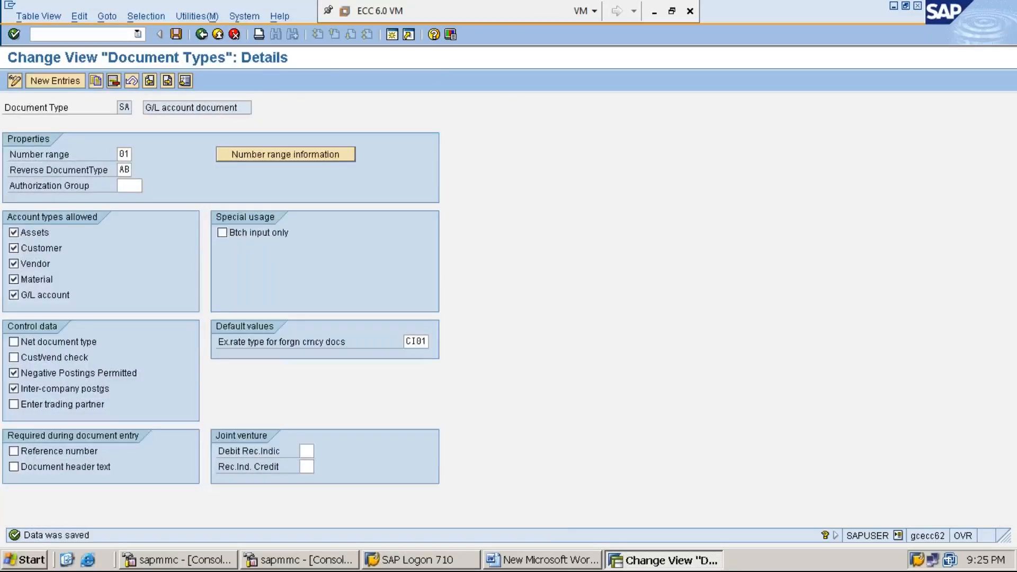
type("F-02")
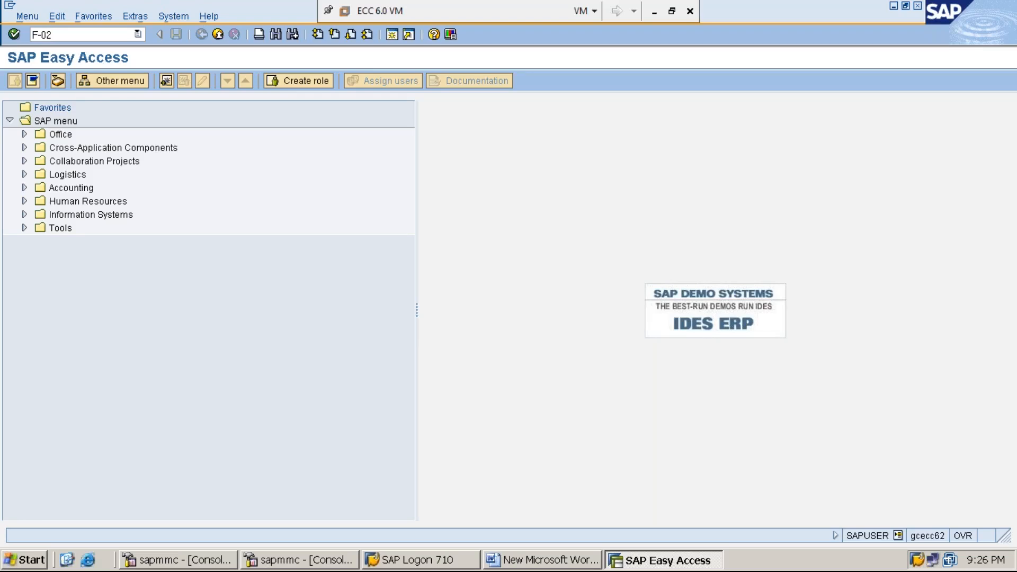
key("Return")
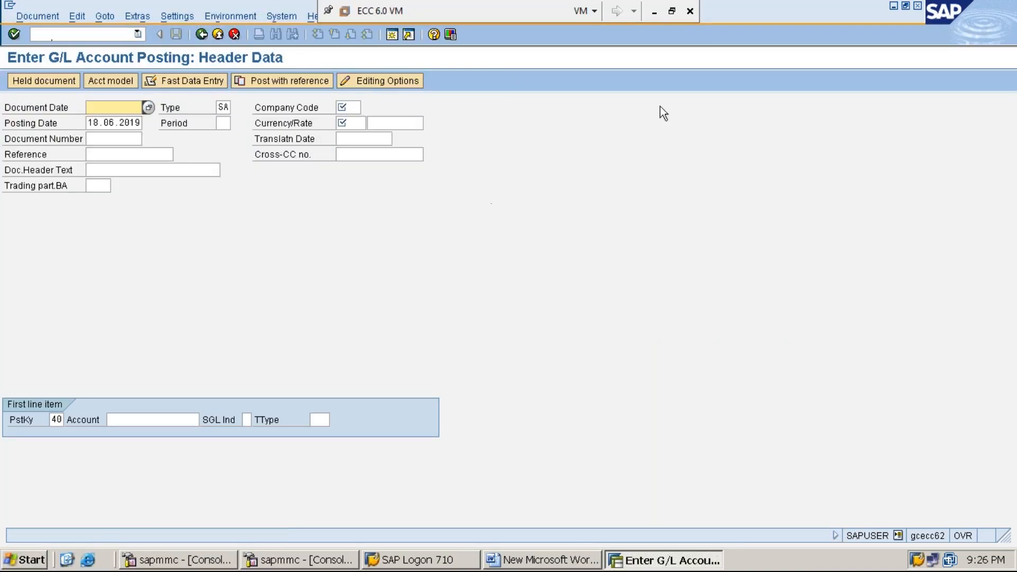
Set the document date to 18.06.2019 and the company code to MMI1 in the posting header
left_click(654, 11)
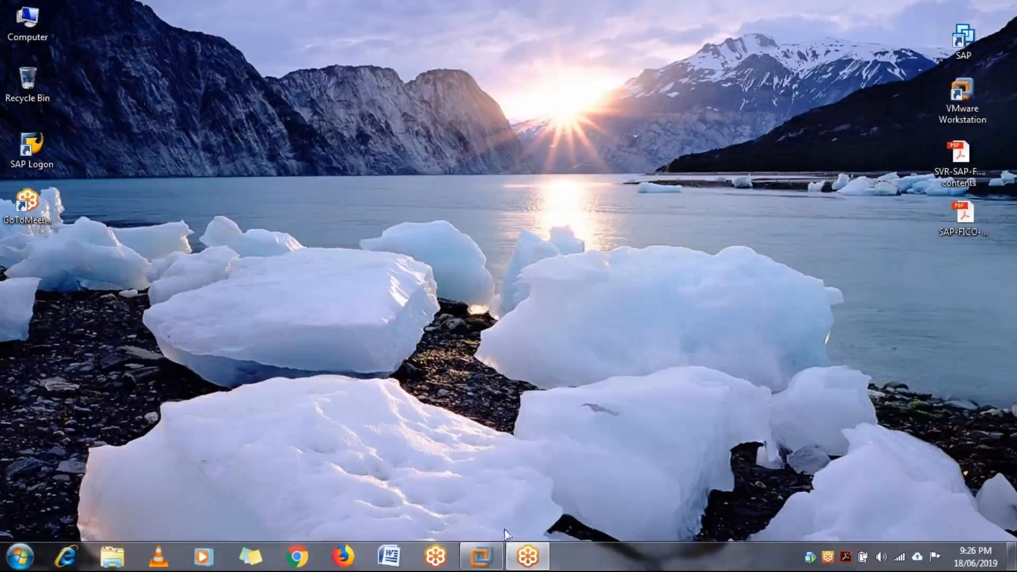
left_click(498, 559)
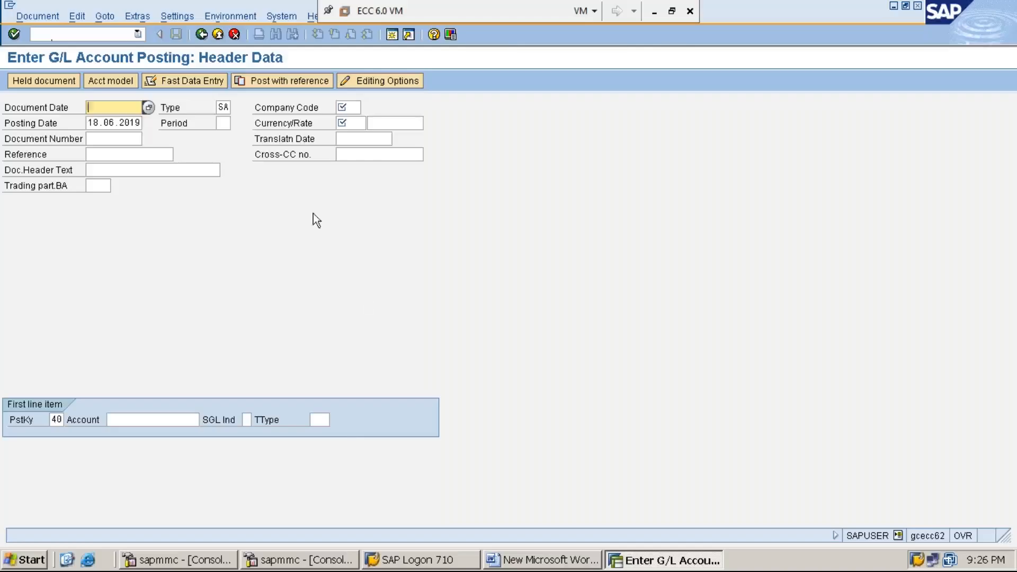
key("F4")
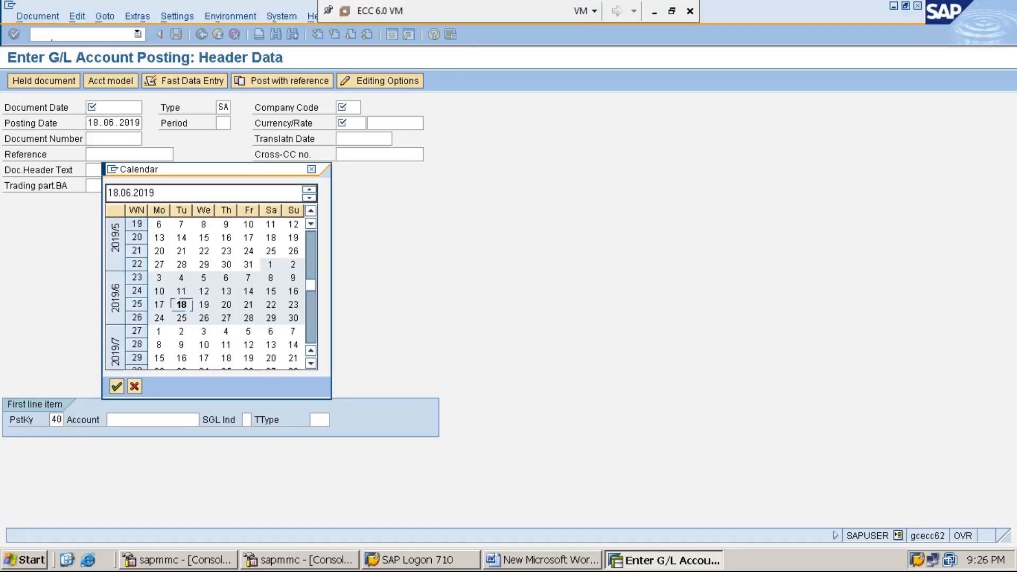
key("Return")
key("Tab")
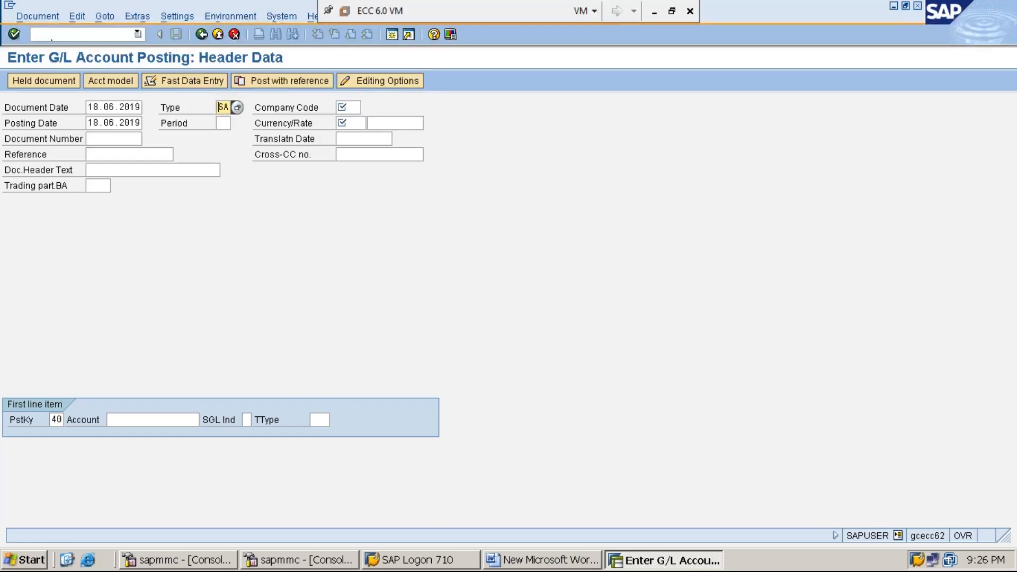
left_click(351, 107)
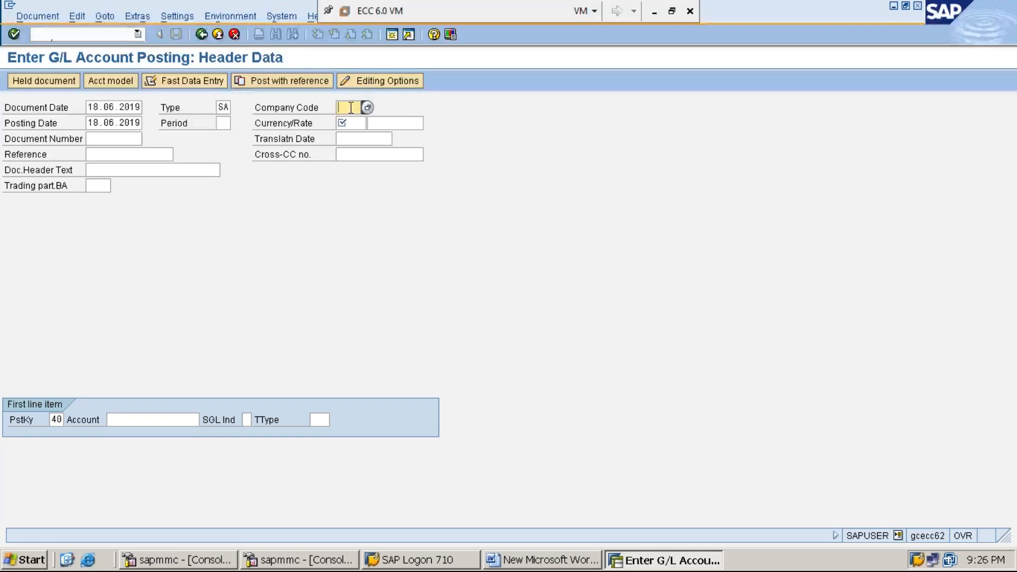
type("MMI1")
Set the posting period to 3 and the currency to INR in the header data
left_click(118, 125)
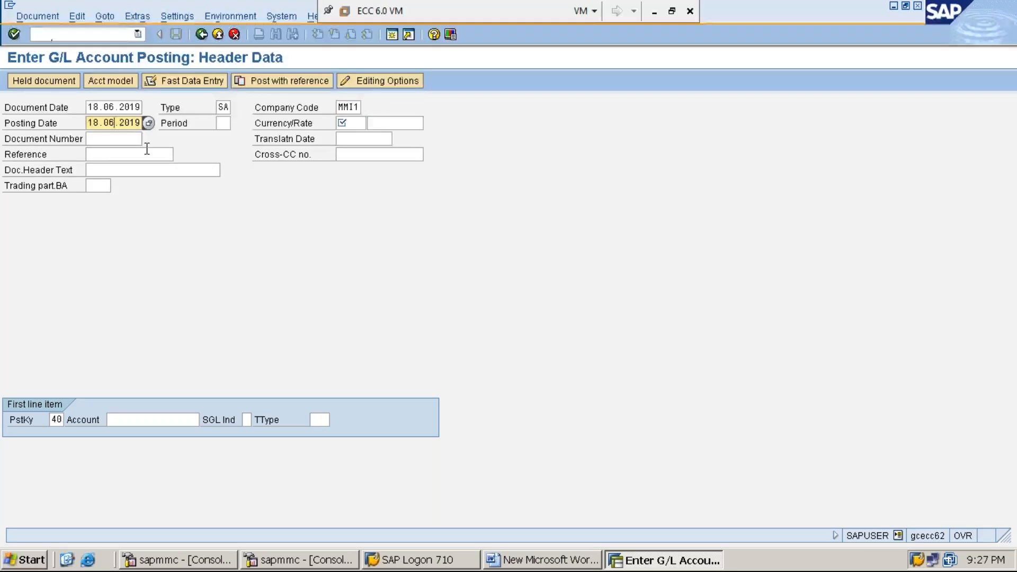
key("Tab")
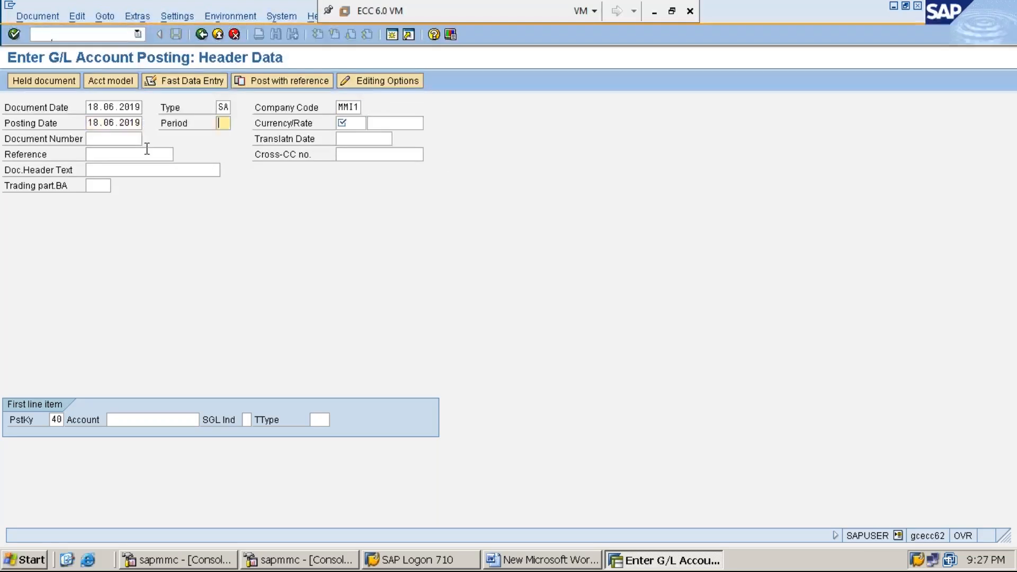
type("3")
key("Tab")
type("INR")
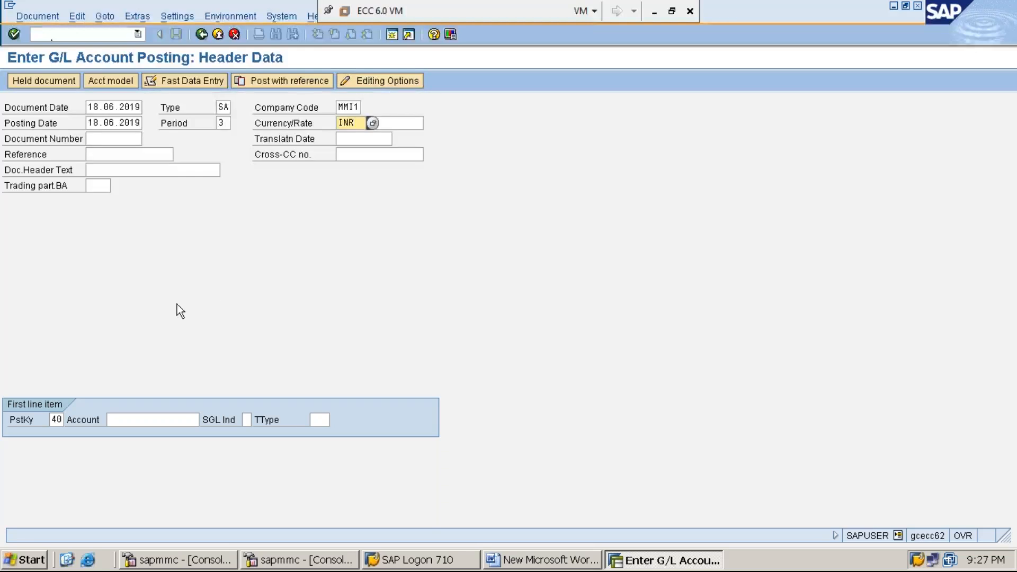
Enter the first line item with posting key 50 and G/L account 100001, and continue to its item details
left_click(55, 421)
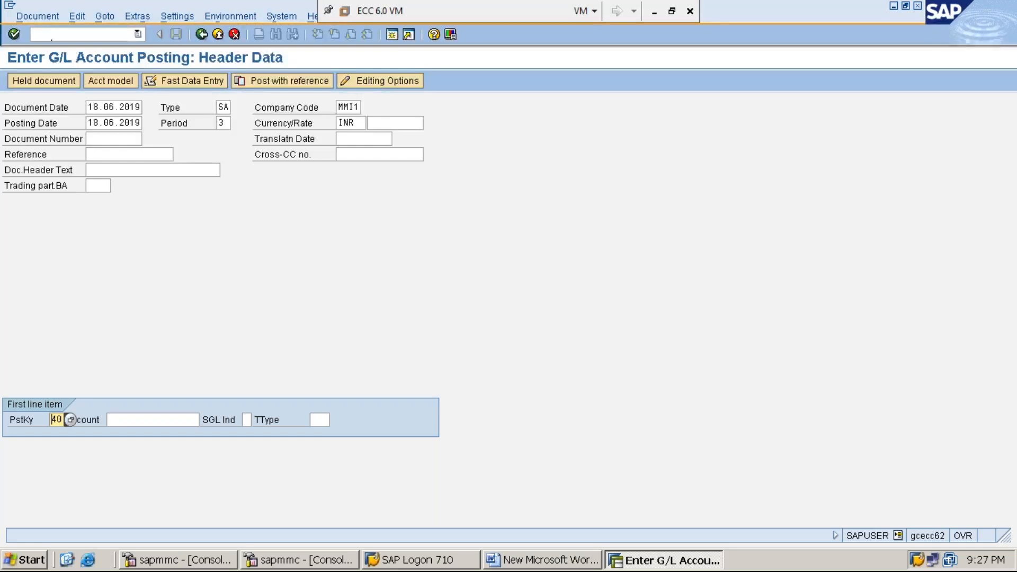
type("50")
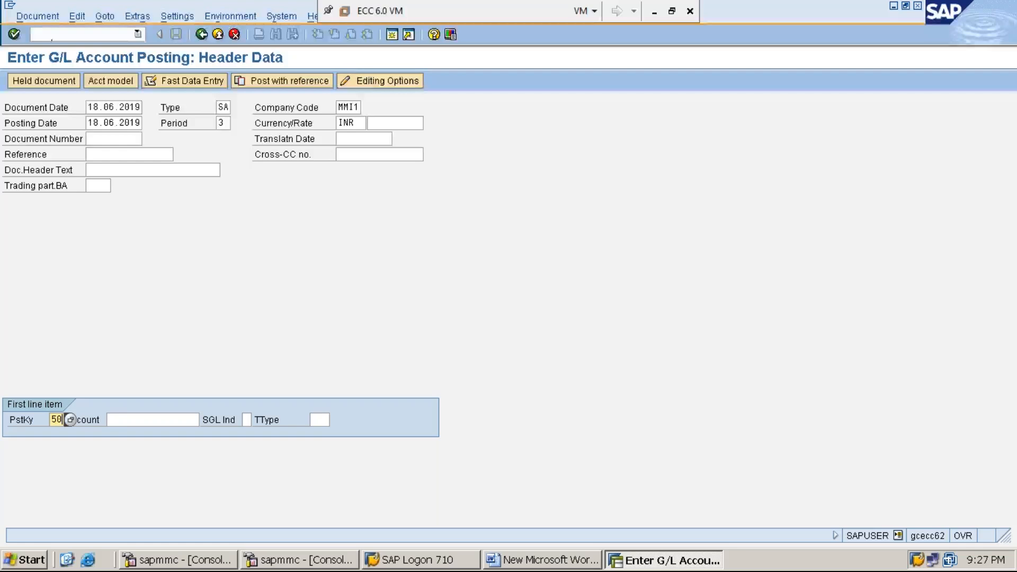
left_click(135, 420)
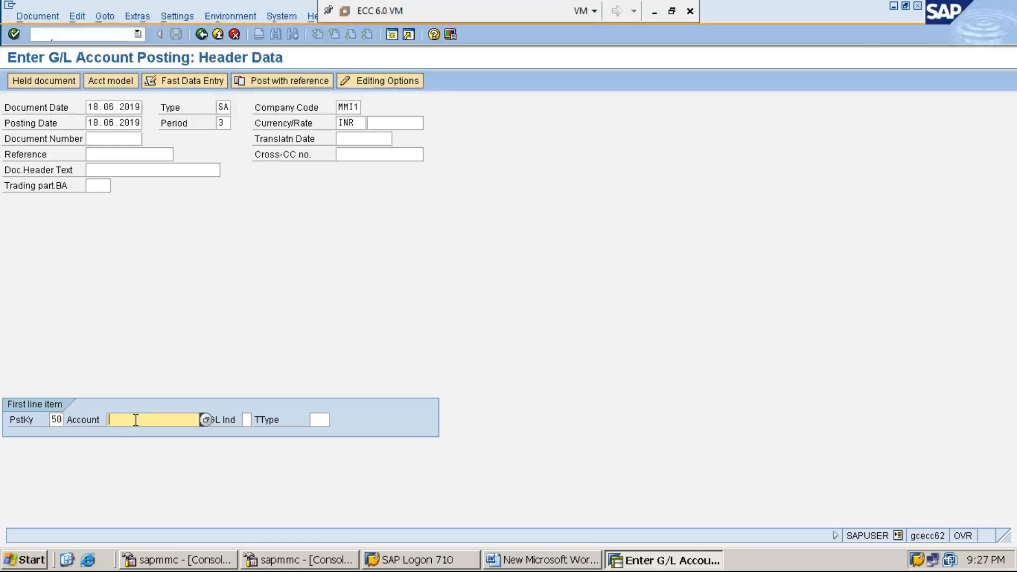
type("1")
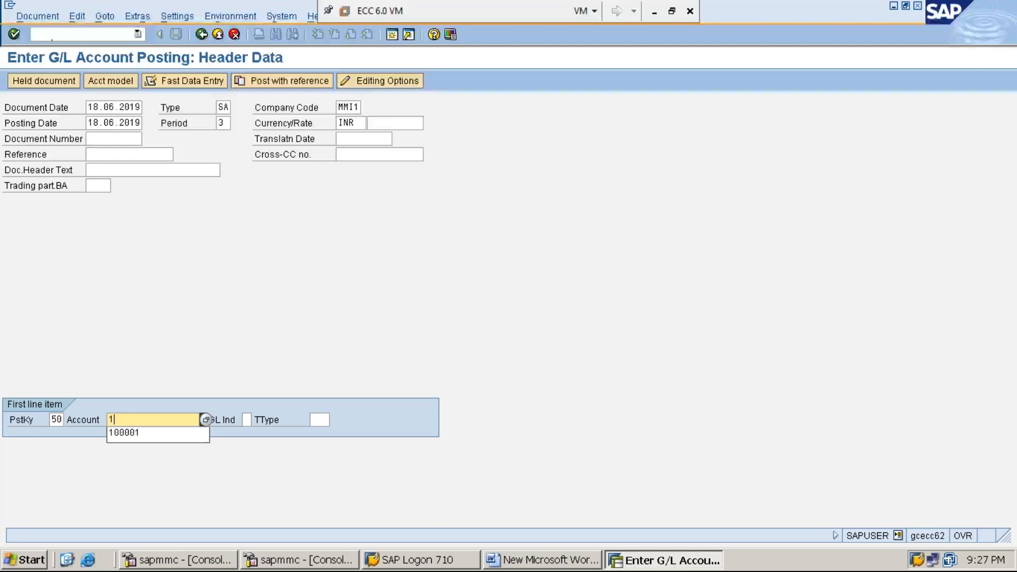
type("00001")
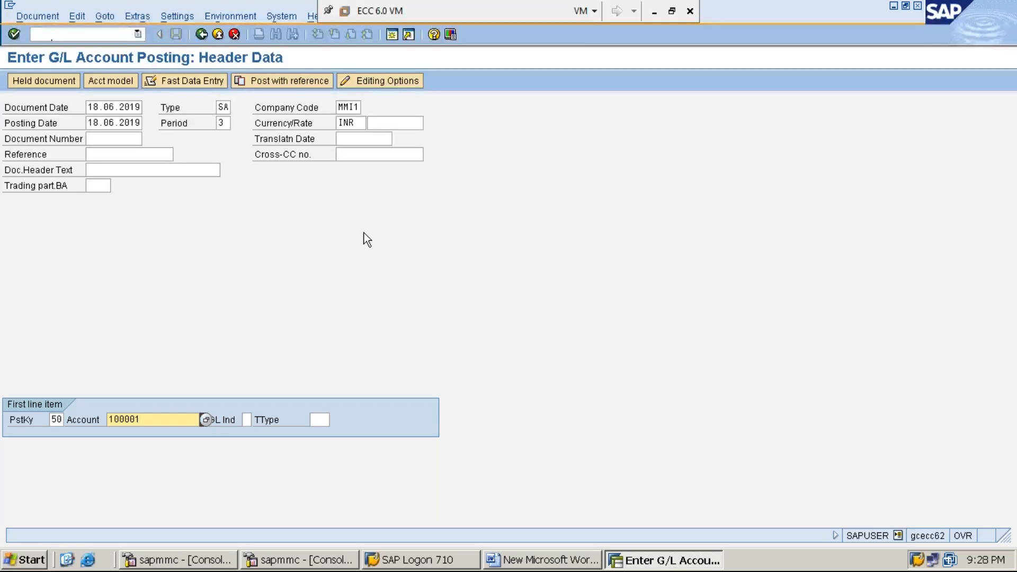
left_click(53, 419)
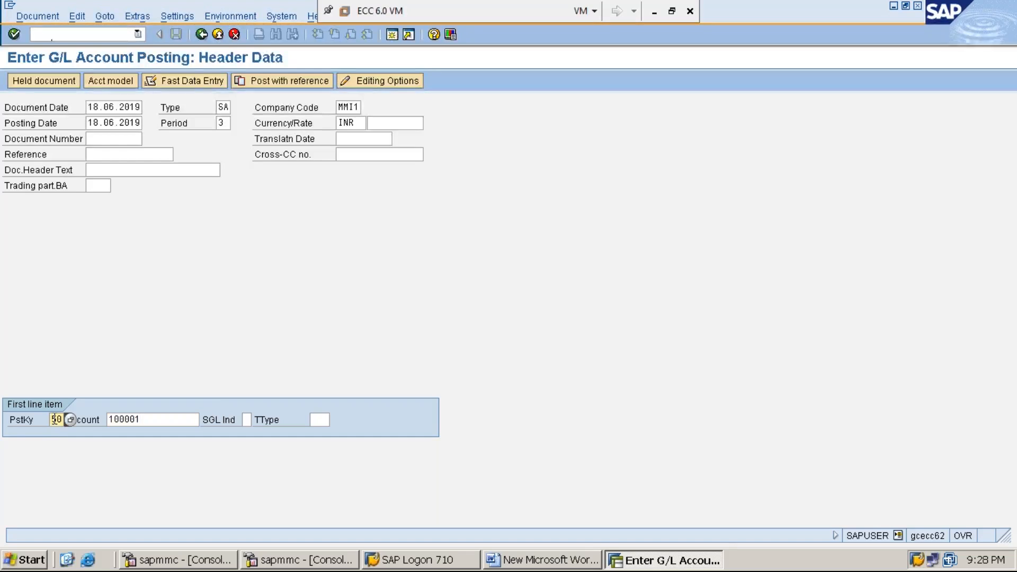
type("5")
left_click(158, 419)
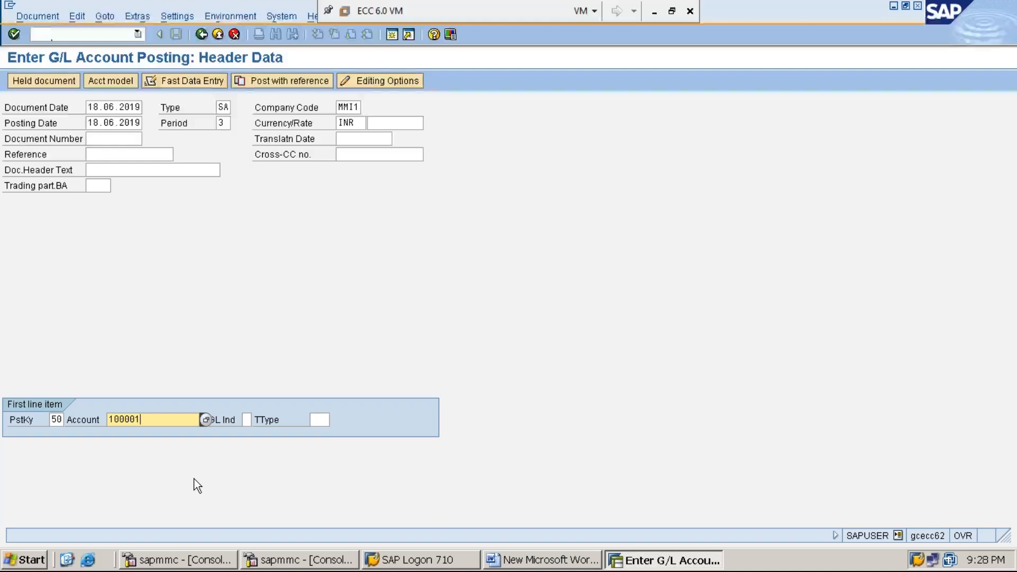
key("Return")
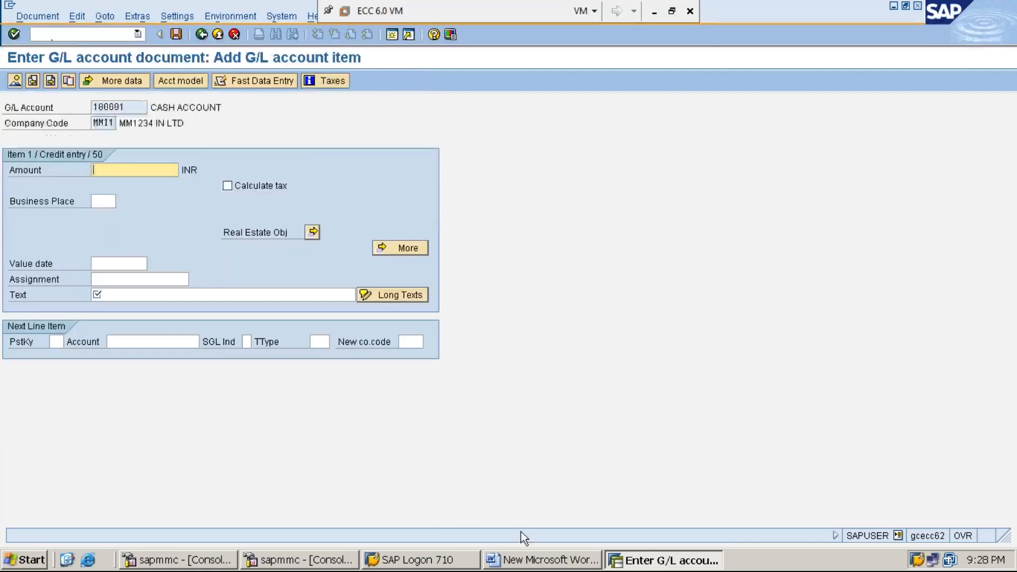
Set the credit item's amount to 77000 and its text to "RENT OF CC-MMI2 BEING PAID BY CC-MMI1"
left_click(532, 561)
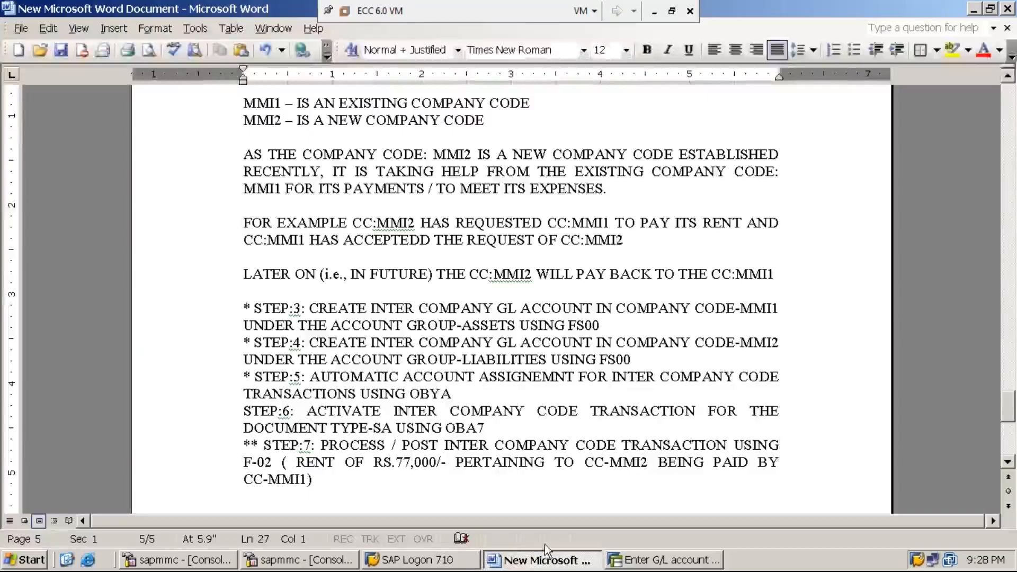
left_click(977, 12)
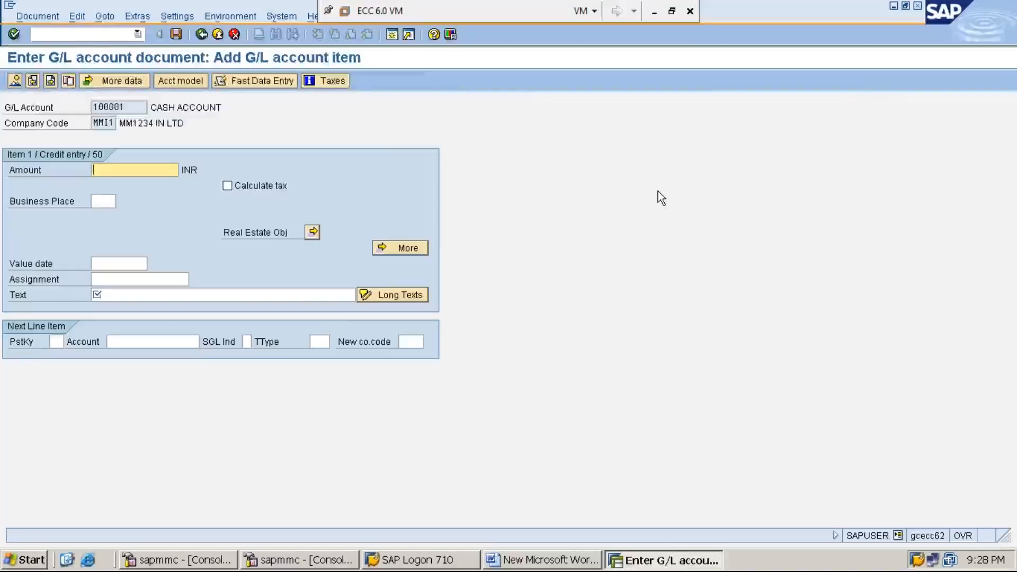
type("77000")
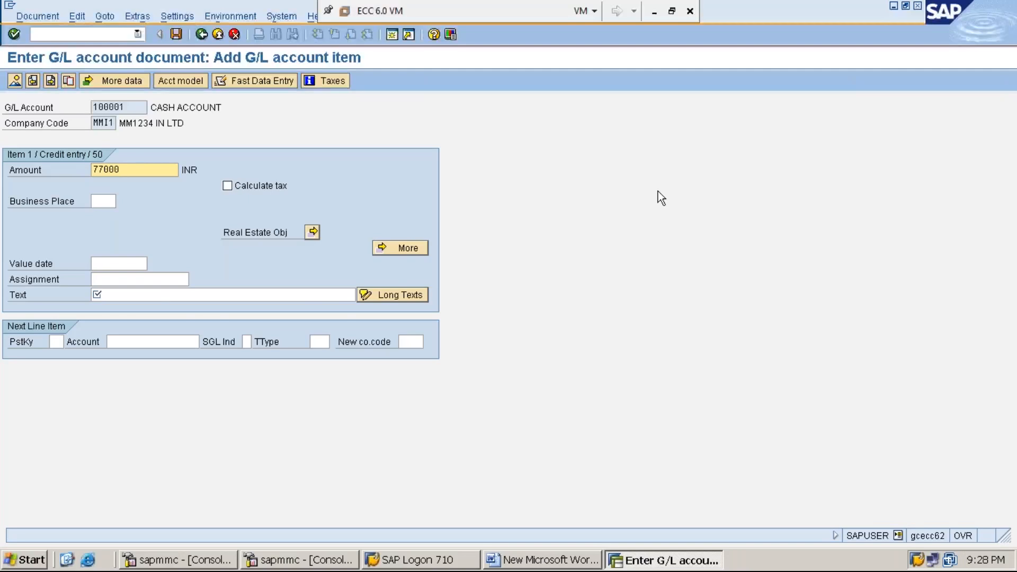
left_click(160, 293)
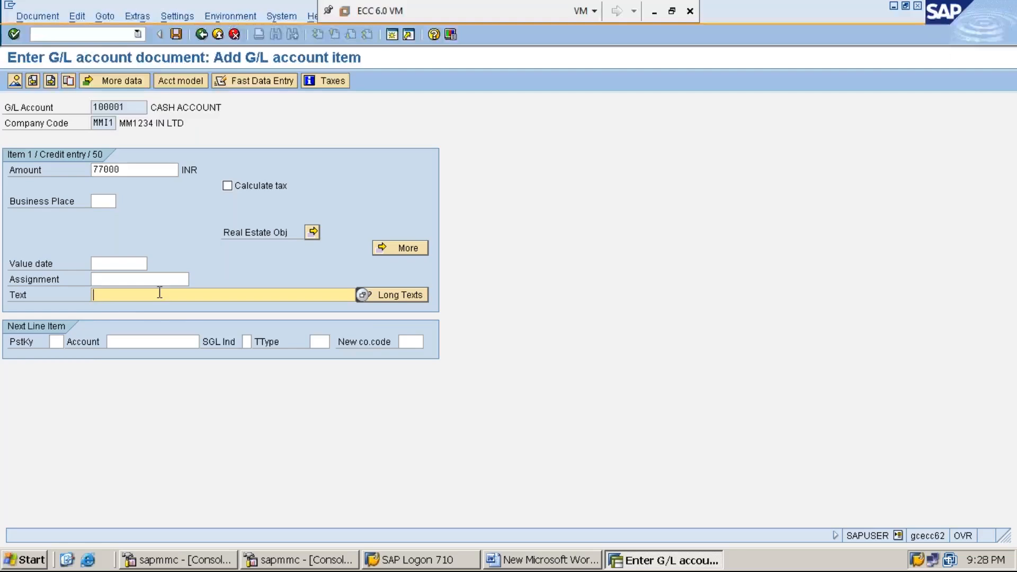
type("RENT I")
key("BackSpace")
type("OF CC-MMI2 BEI")
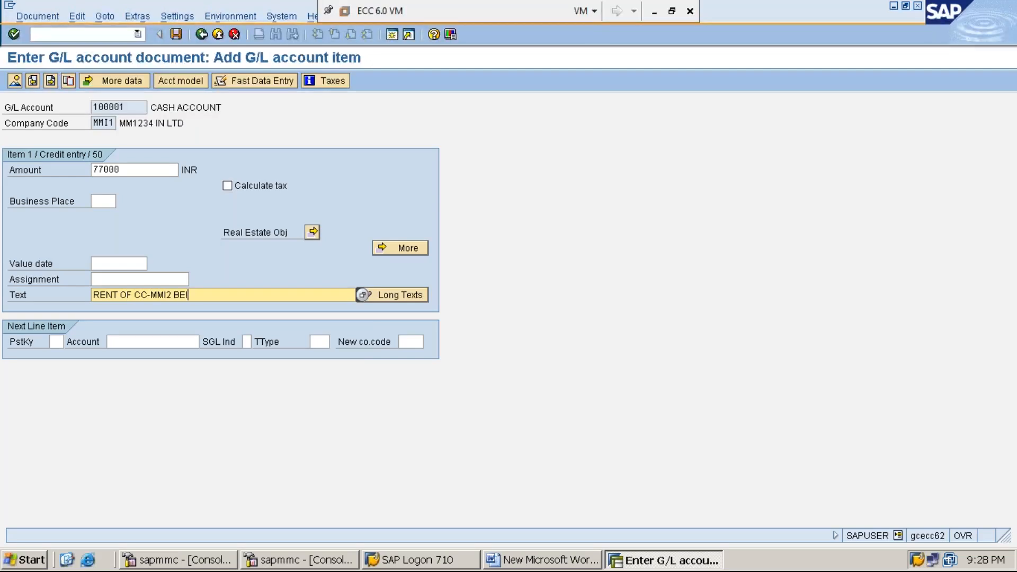
type("NG PAID BY CC-MMI1")
Fill in the next line item with posting key 40, account 300001 and new company code MMI2
left_click(55, 341)
type("40")
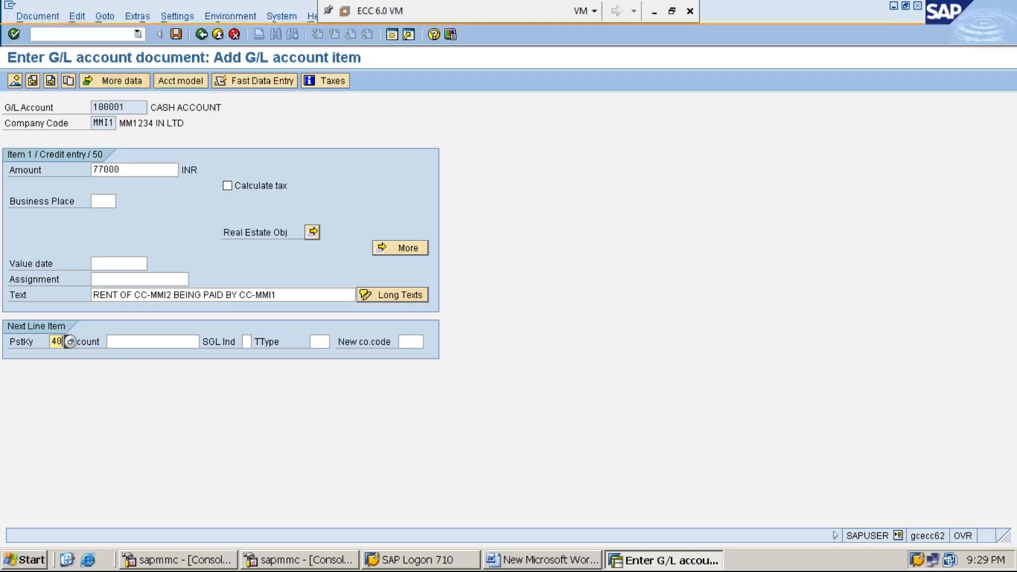
left_click(123, 342)
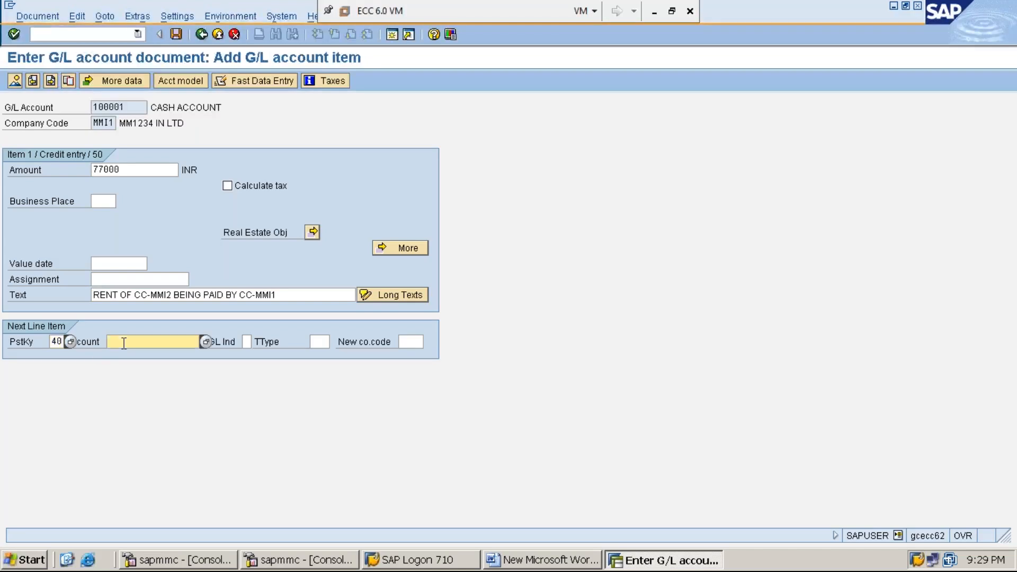
type("3")
key("Down")
key("Return")
left_click(418, 343)
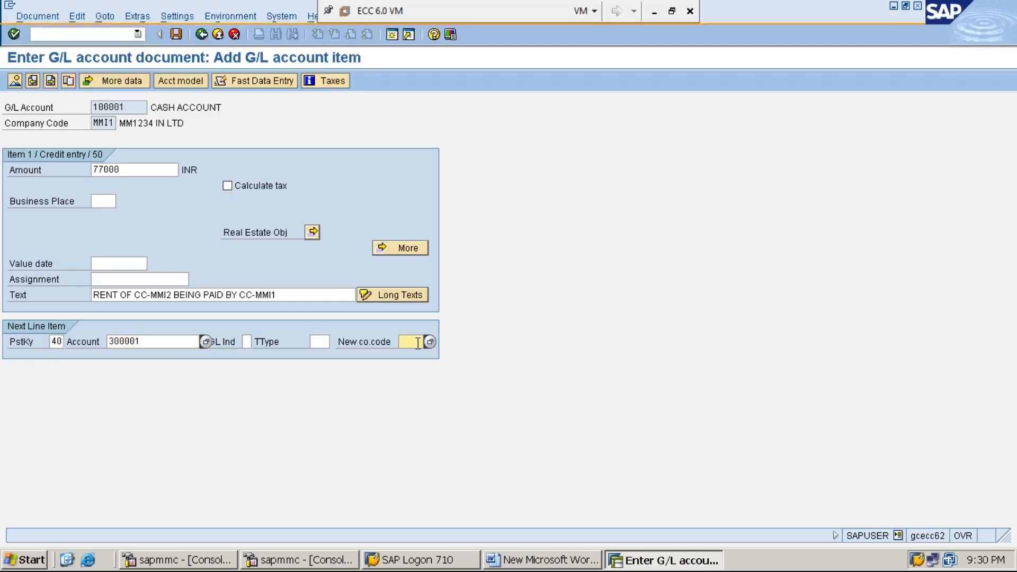
type("MMI2")
left_click(133, 102)
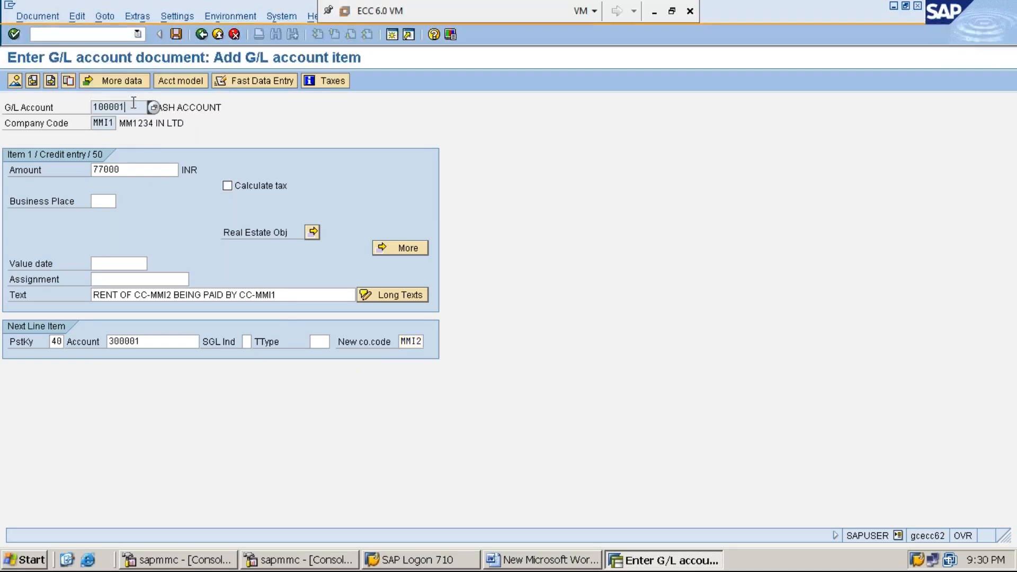
left_click(106, 125)
left_click(151, 343)
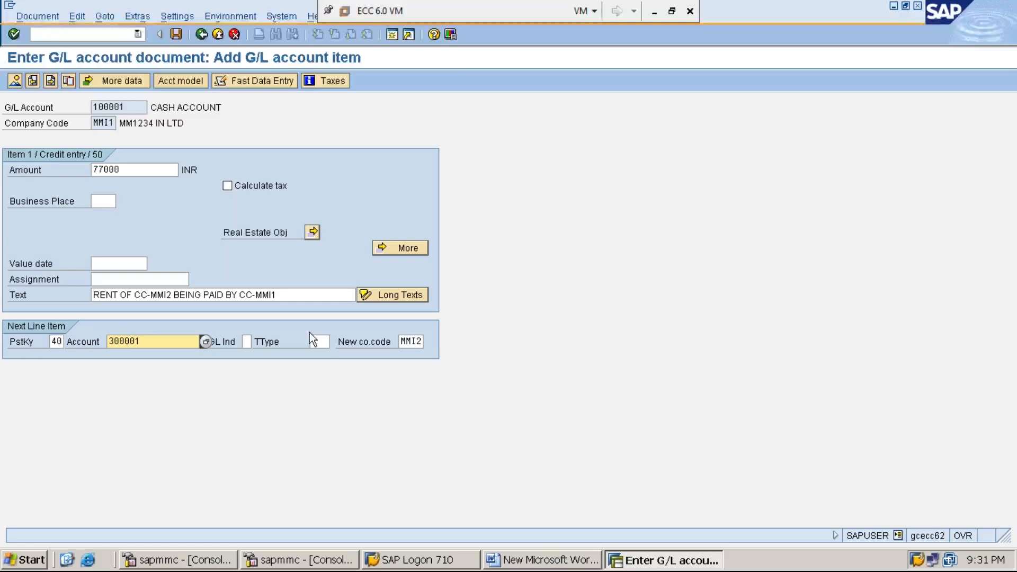
left_click(410, 342)
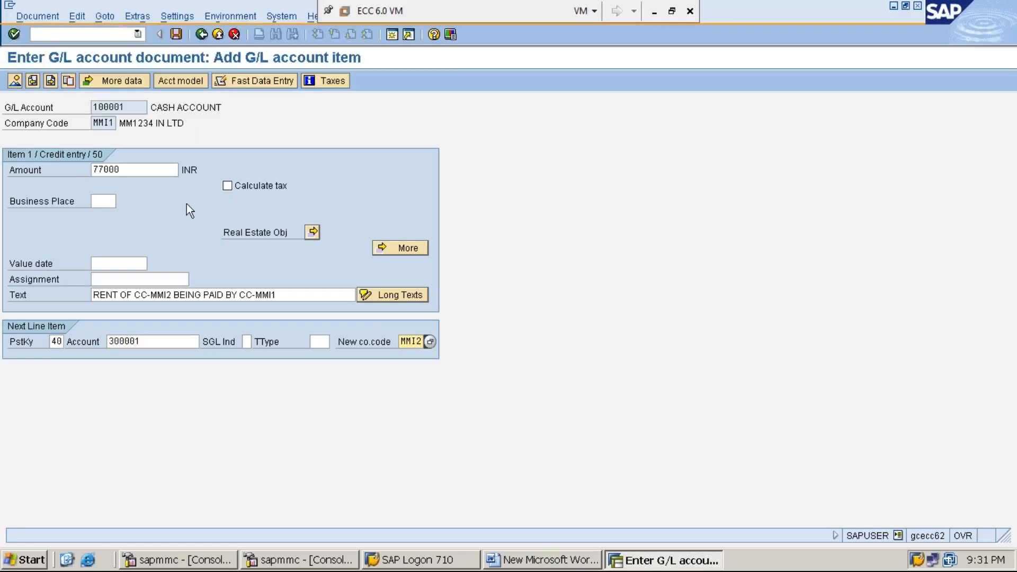
left_click(109, 122)
left_click(133, 105)
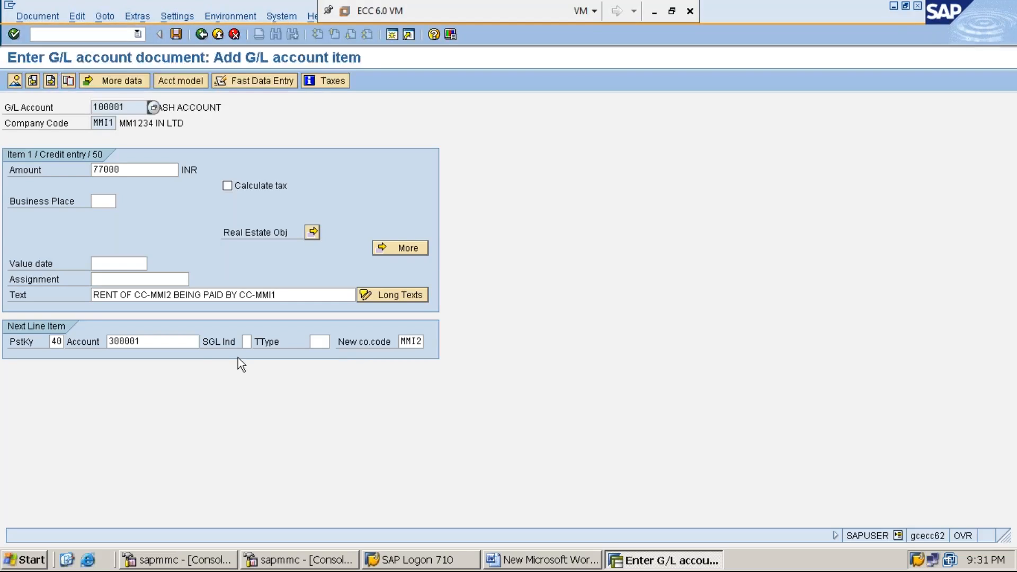
Review the next line item's account and new company code against the credit item, and continue to the debit item's details
left_click(149, 343)
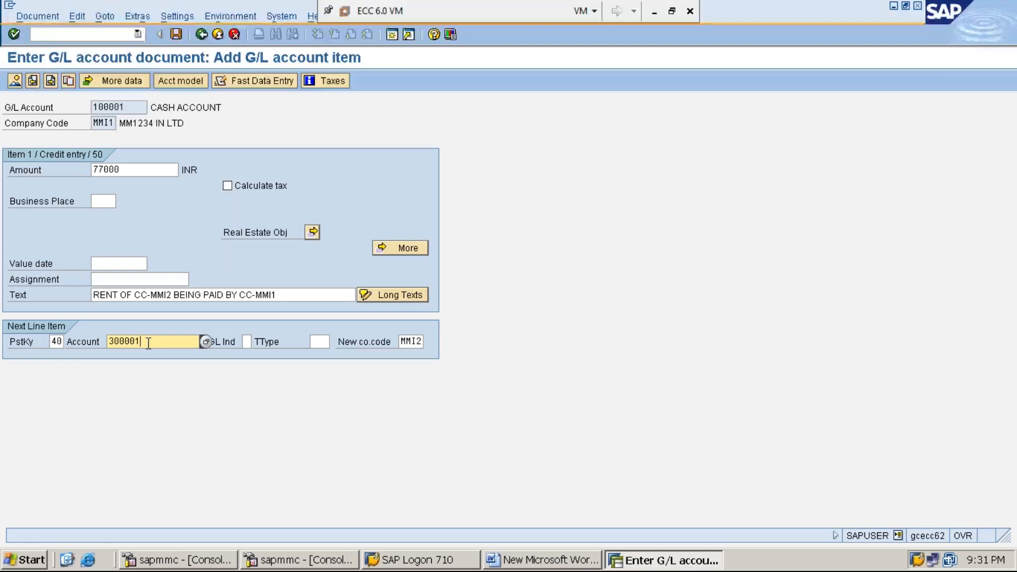
left_click(414, 341)
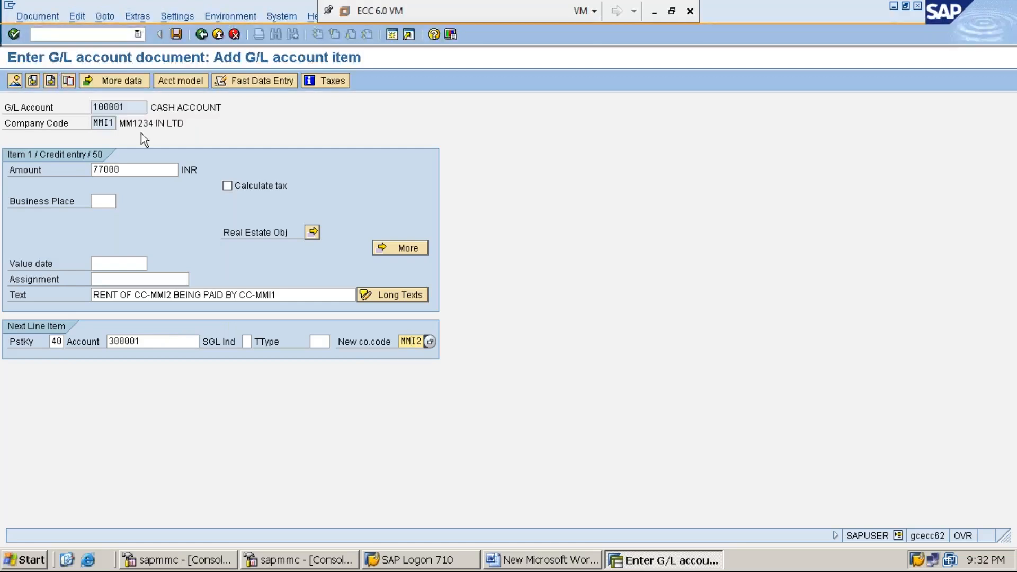
left_click(95, 122)
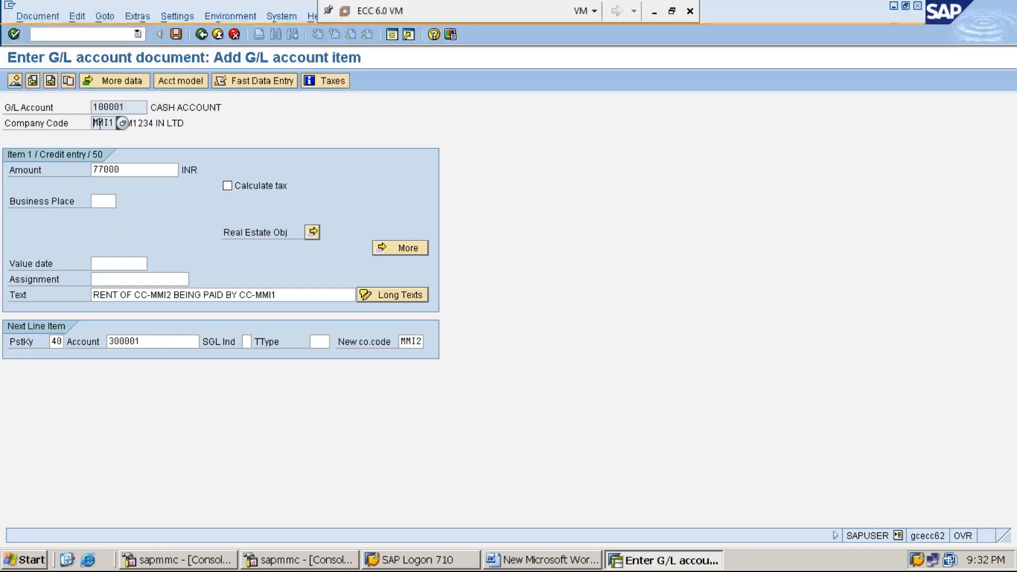
left_click(126, 108)
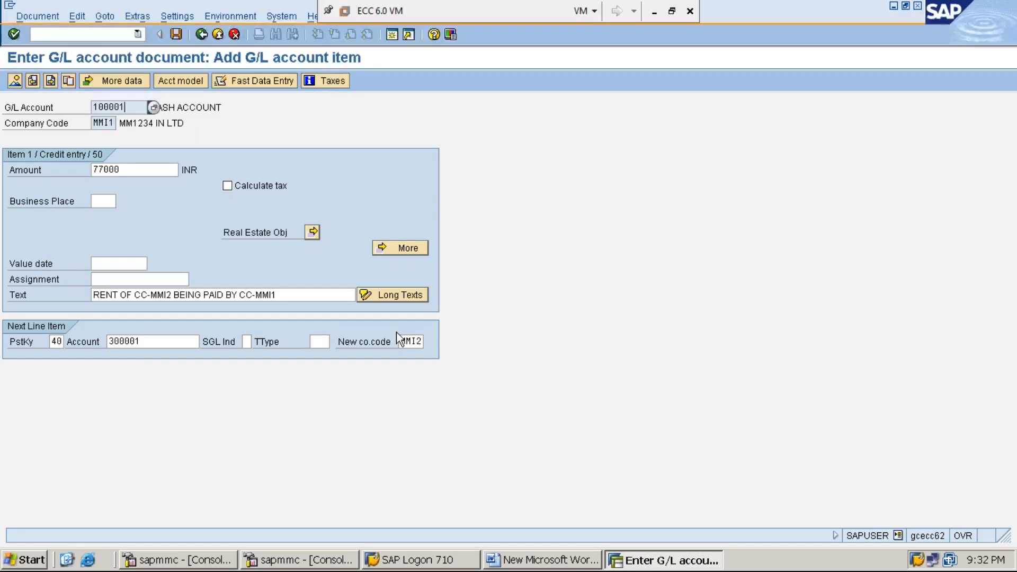
left_click(411, 342)
left_click(159, 346)
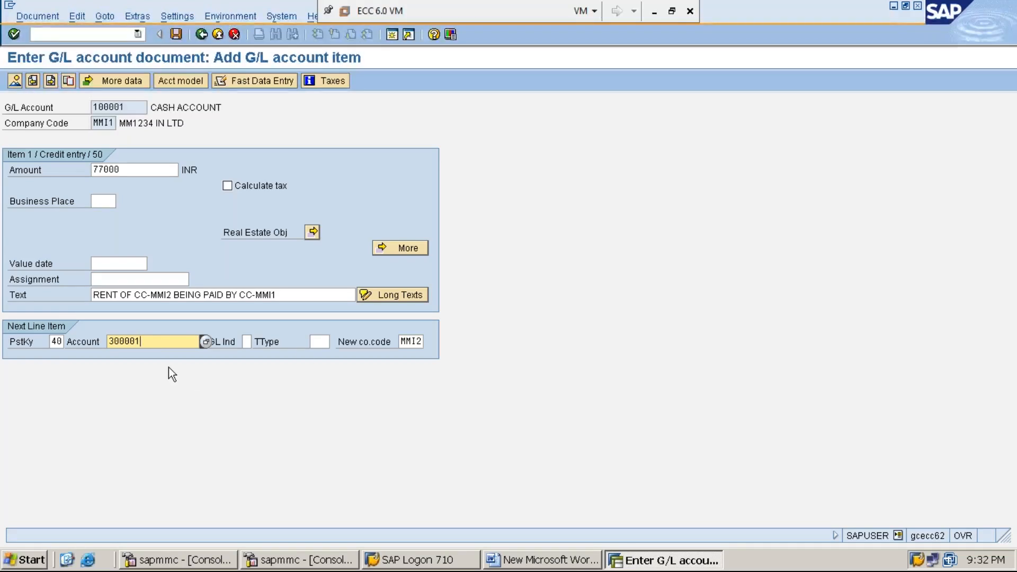
left_click(418, 341)
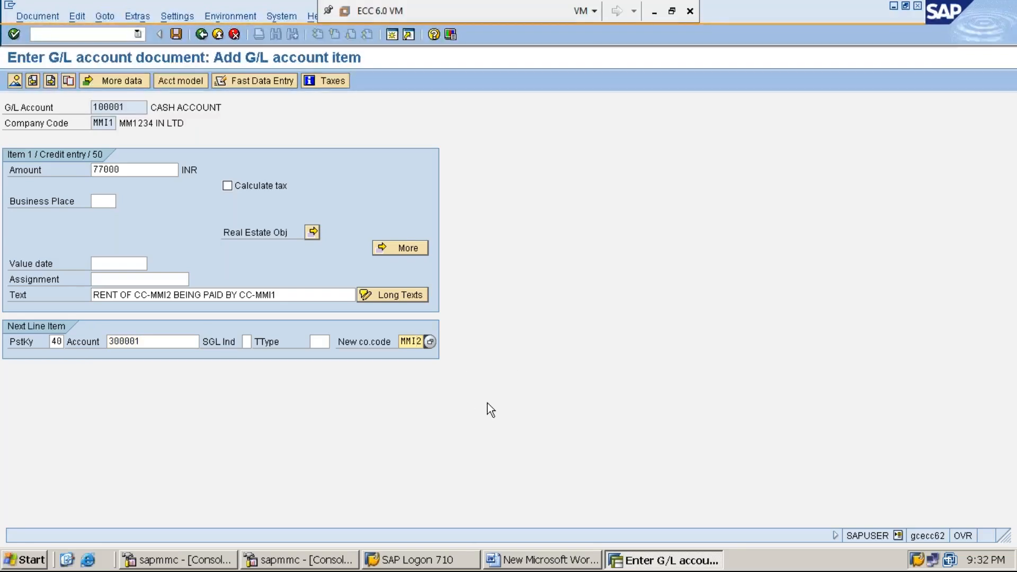
key("Return")
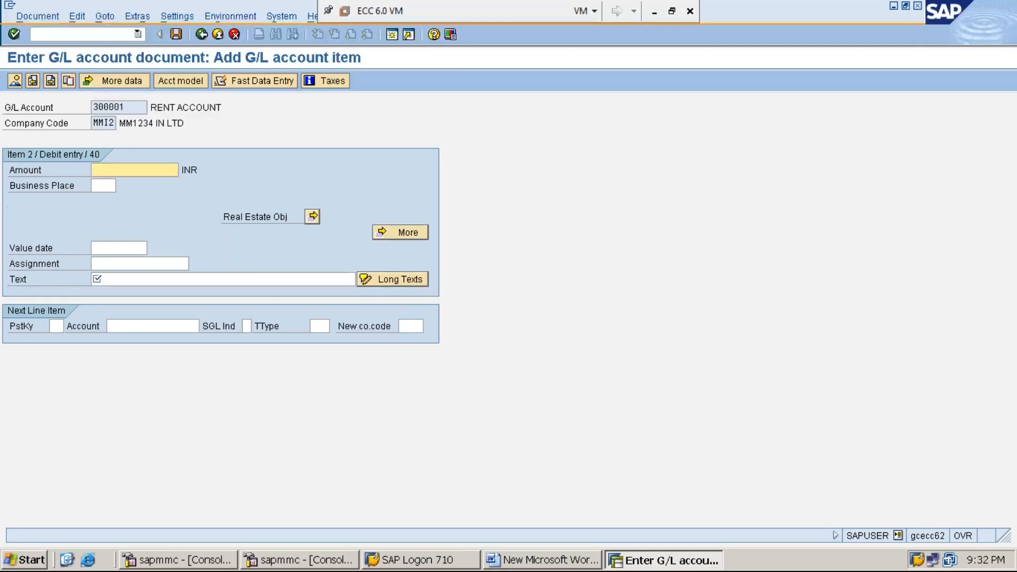
Enter "*" as the rent debit item's amount and "+" as its text to carry over the credit item's values
type("*")
key("Tab")
key("Tab")
key("Tab")
key("Tab")
type("+")
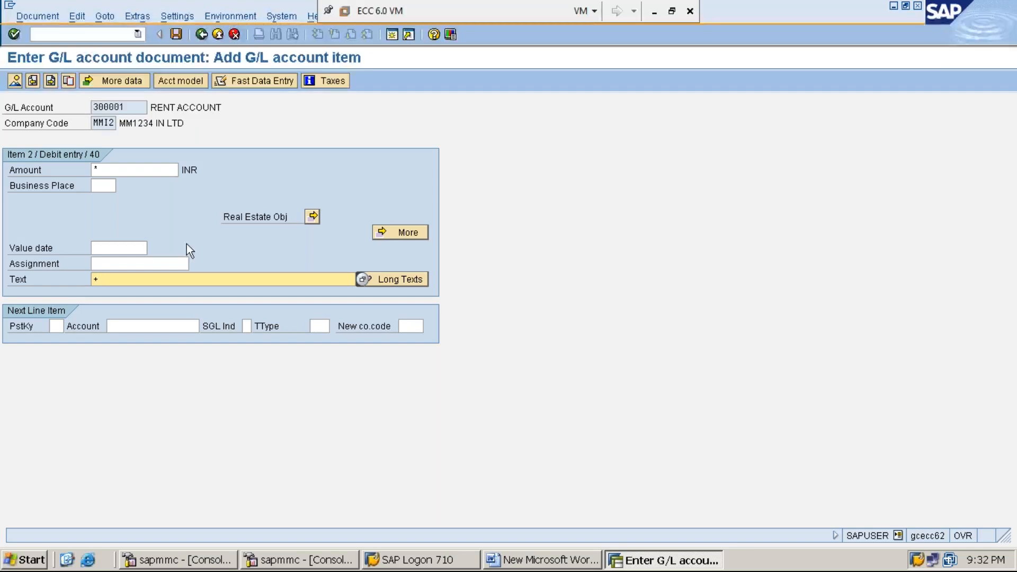
left_click(148, 170)
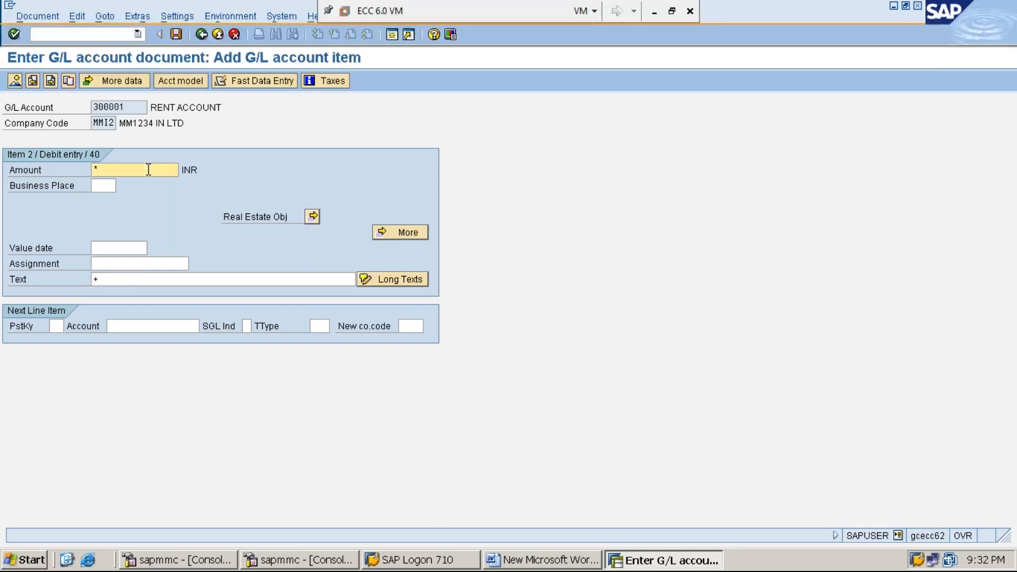
left_click(145, 279)
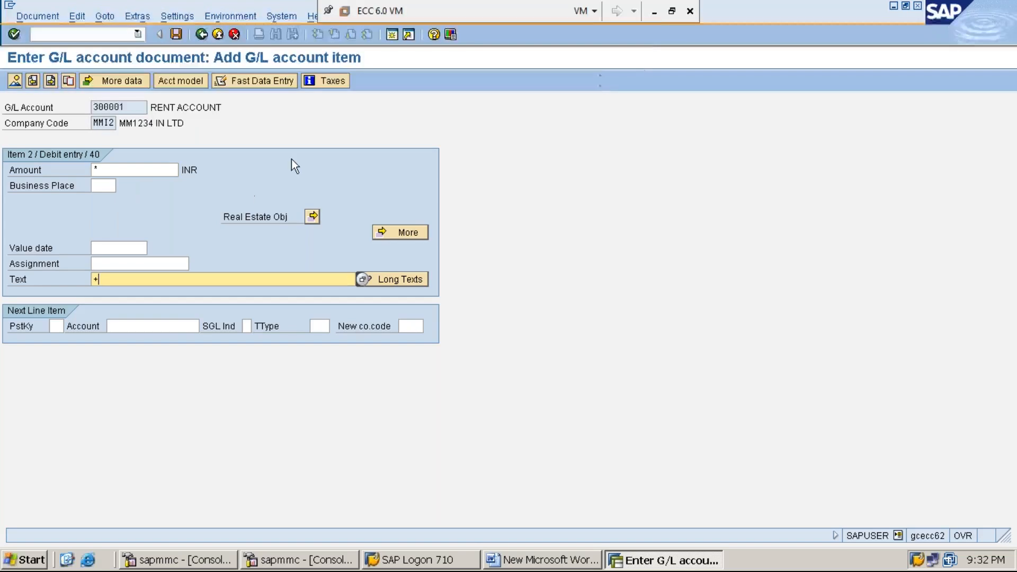
left_click(656, 13)
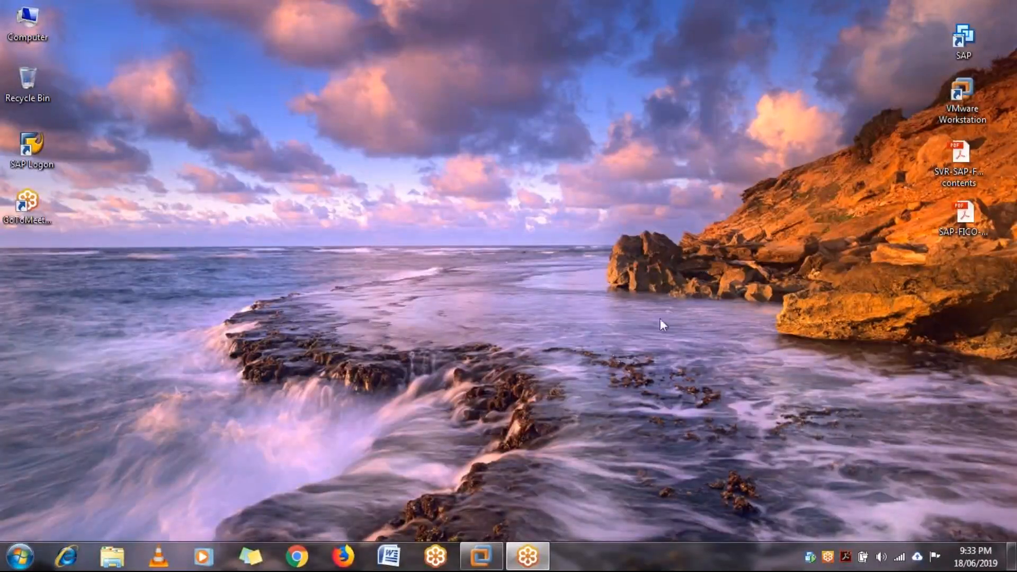
left_click(481, 556)
left_click(136, 170)
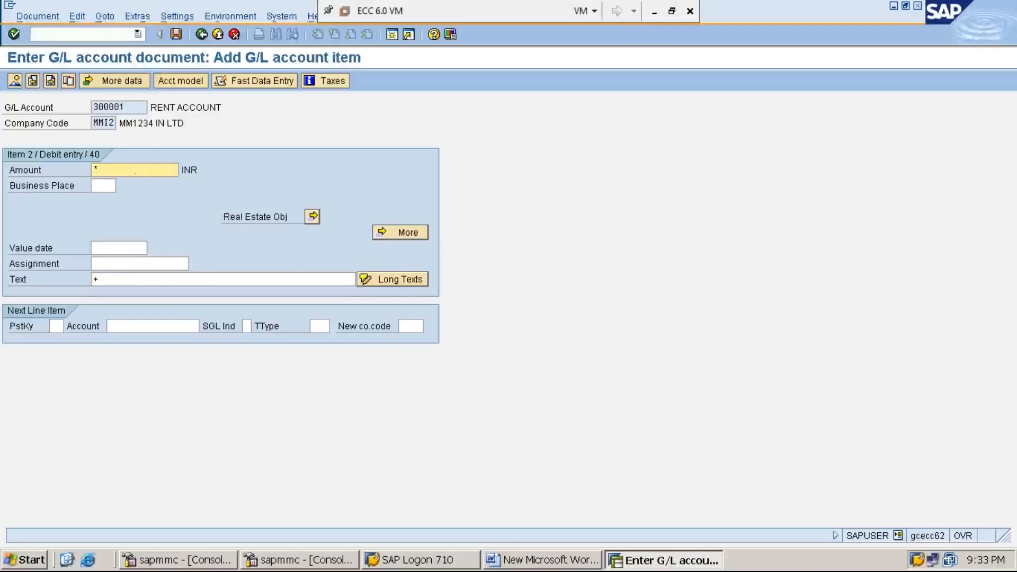
left_click(133, 277)
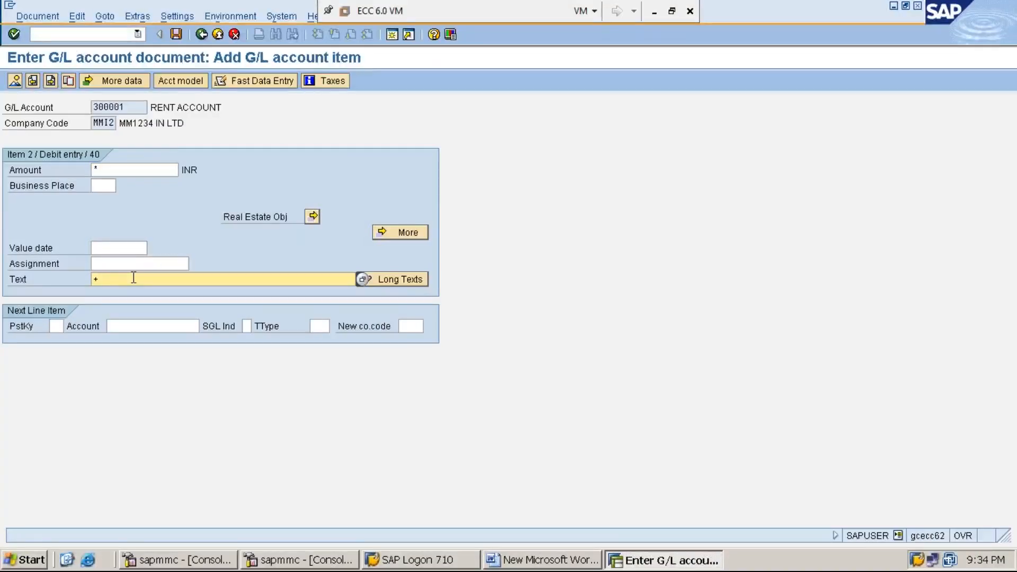
Simulate the document and set the text of line item 003 (MM02 A/C) to "RENT OF CC-MMI2 BEING PAID BY CC-MMI1"
left_click(37, 16)
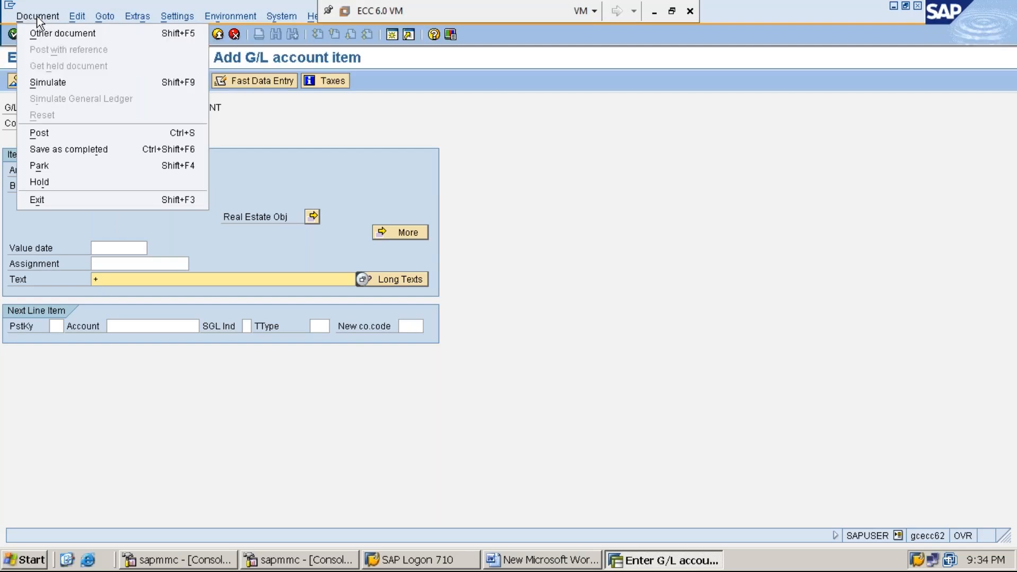
left_click(73, 85)
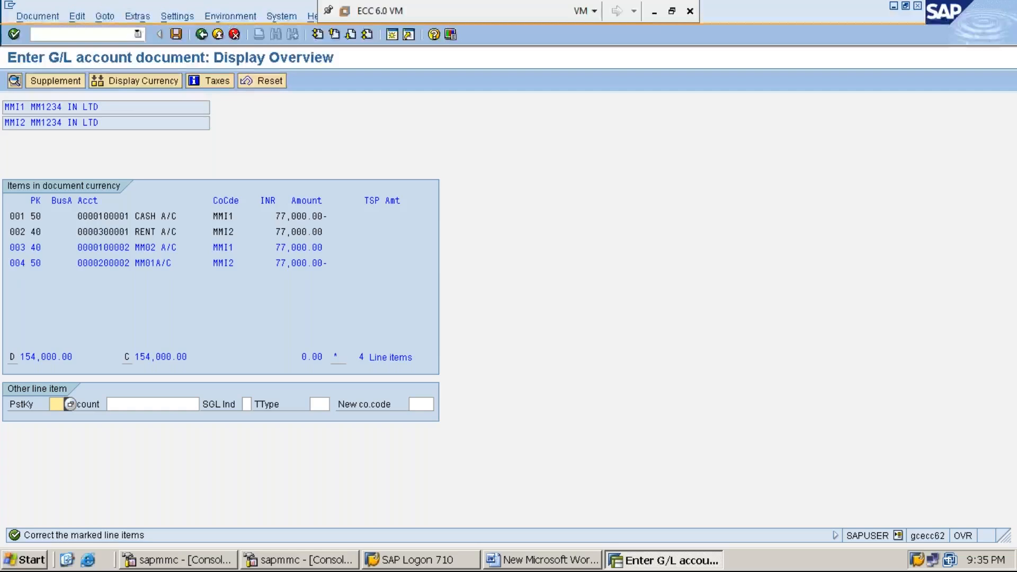
double_click(151, 248)
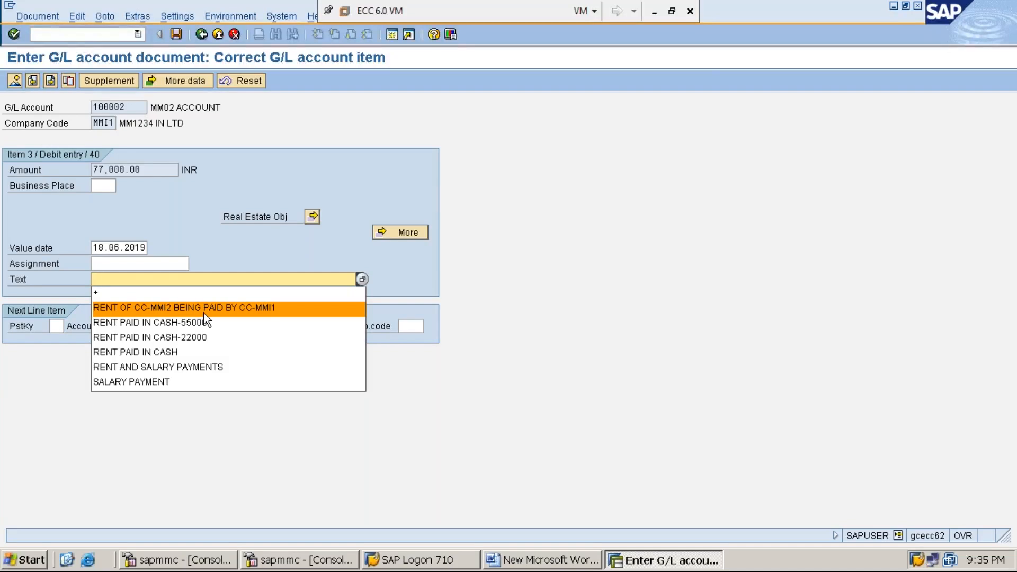
left_click(204, 315)
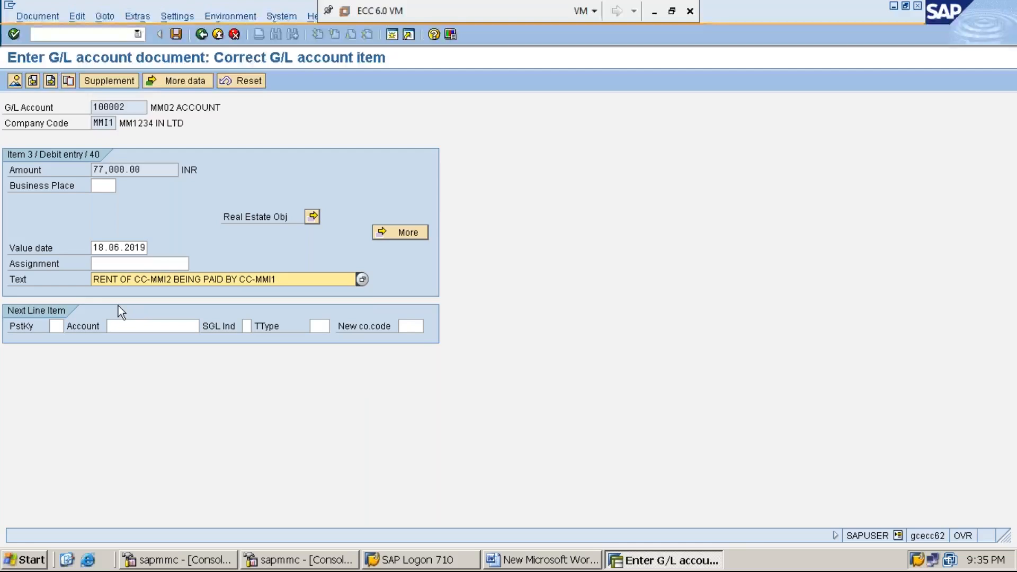
left_click(202, 35)
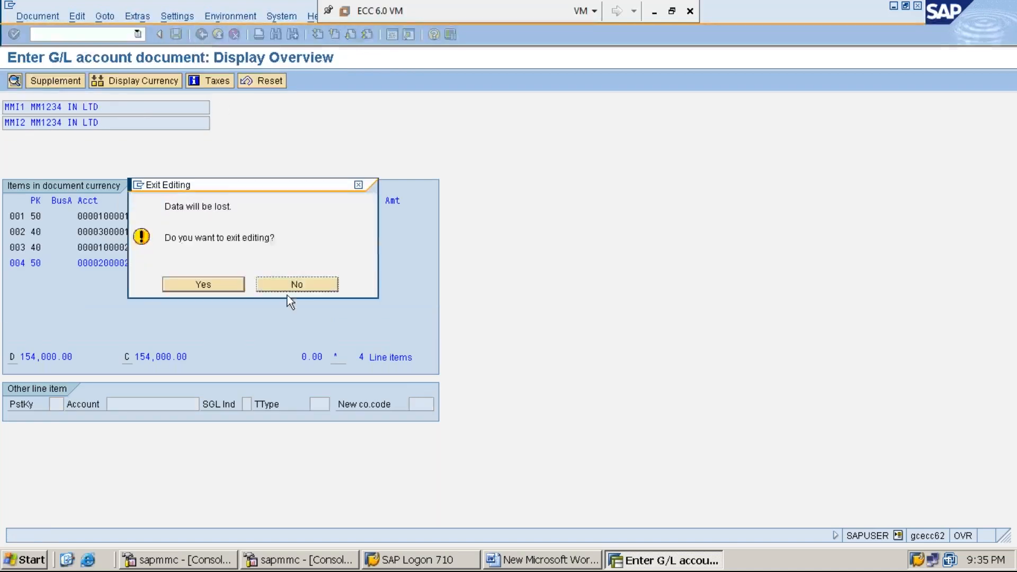
left_click(295, 285)
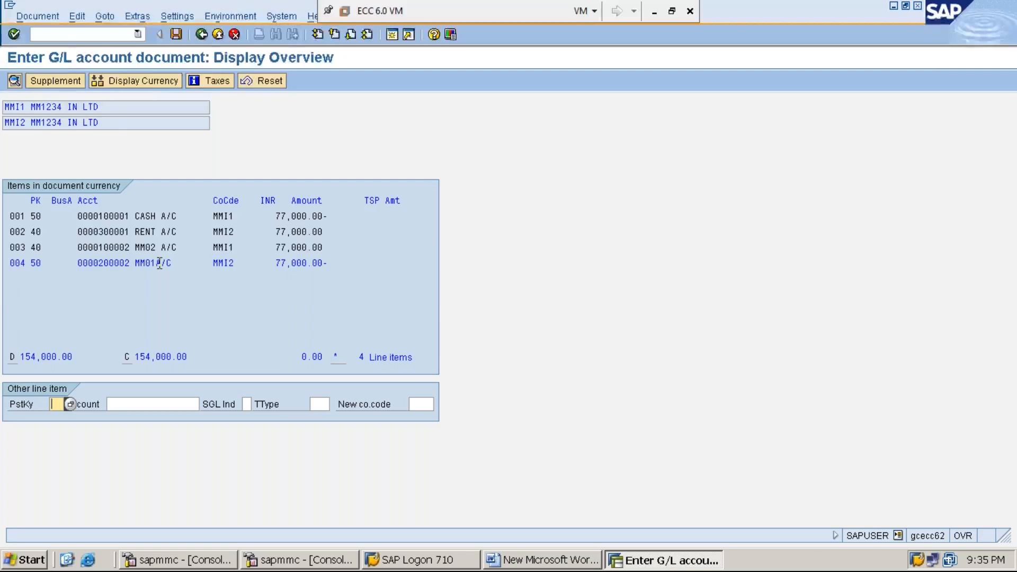
Set the text of line item 004 (MM01 A/C) to "RENT OF CC-MMI2 BEING PAID BY CC-MMI1" and return to the document overview
double_click(159, 264)
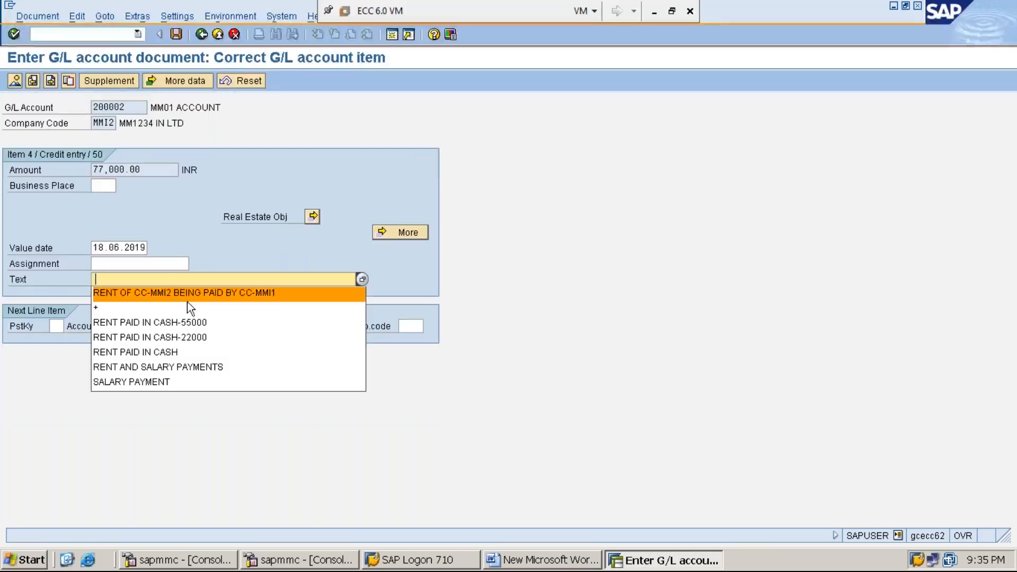
left_click(187, 301)
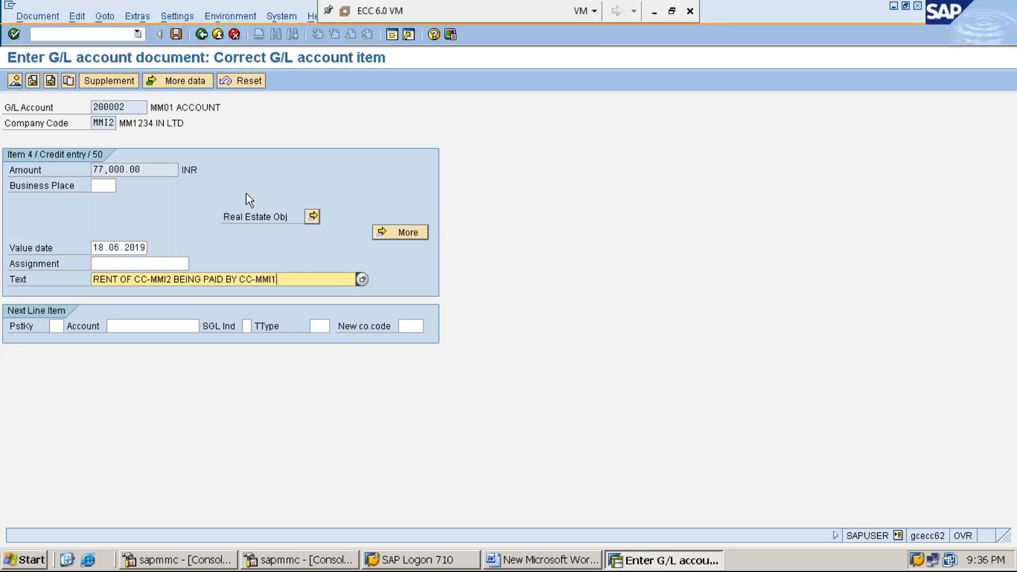
left_click(201, 35)
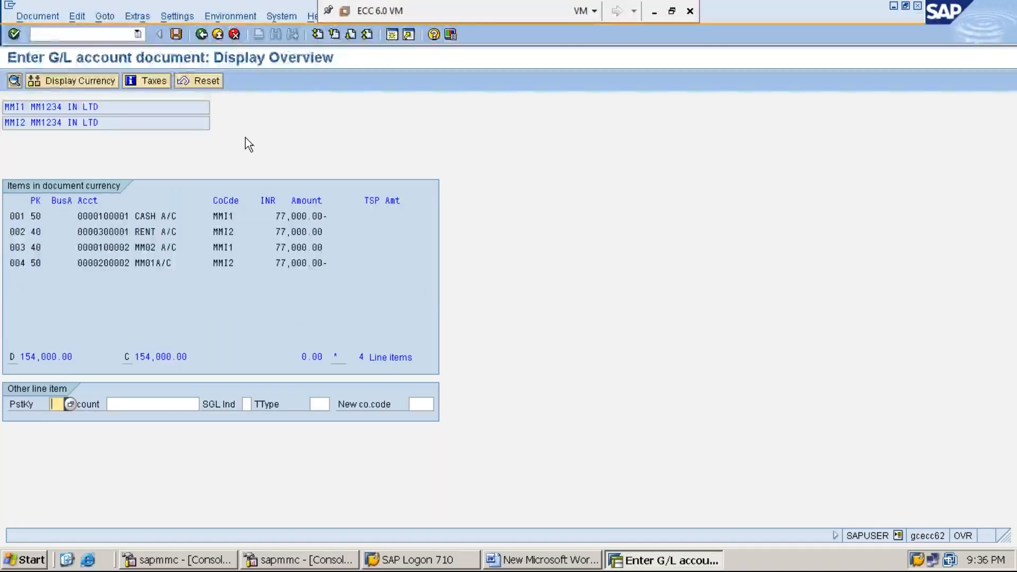
Post the cross-company document and leave the transaction with /n to the SAP Easy Access screen
left_click(175, 35)
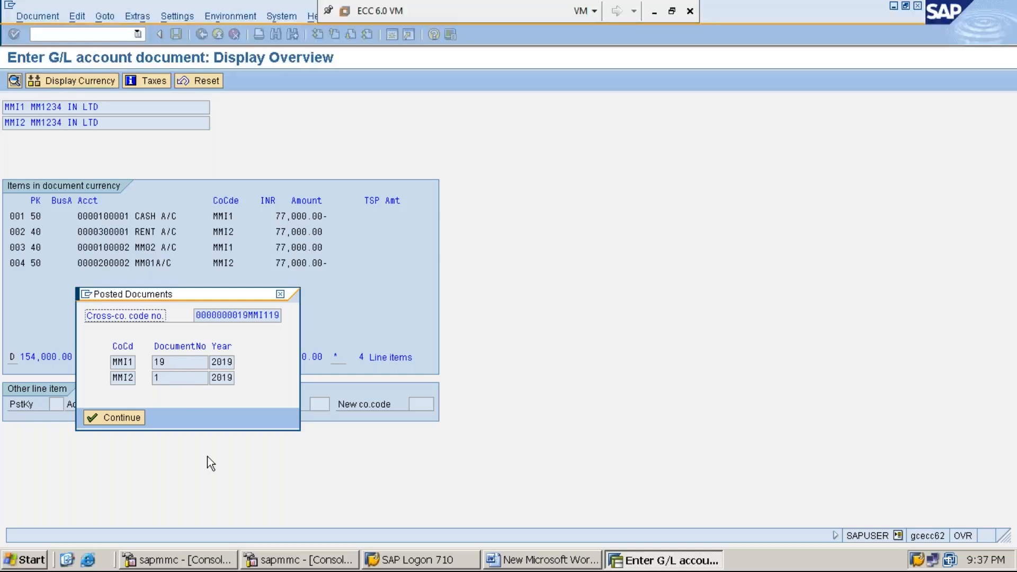
left_click(96, 418)
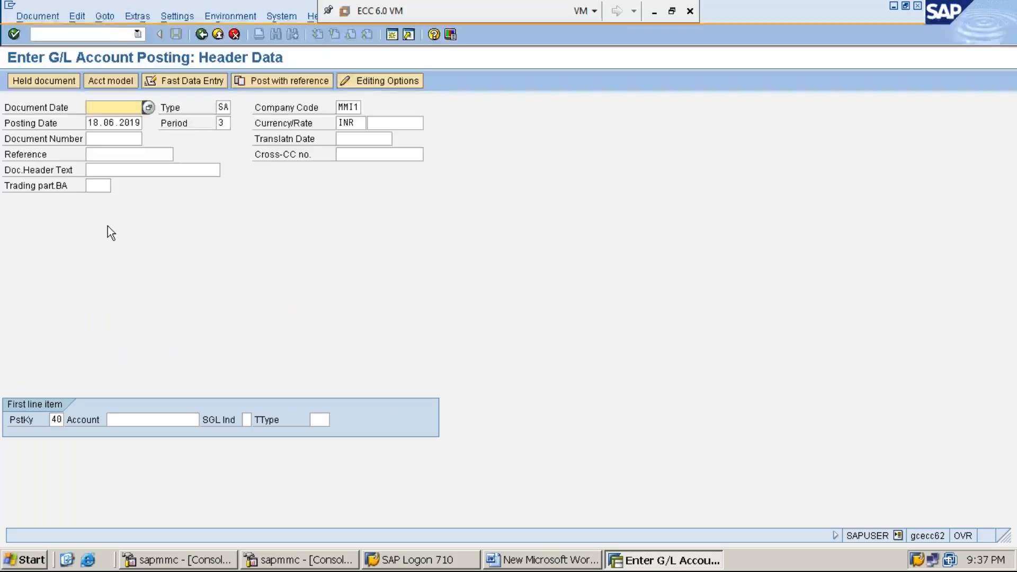
left_click(112, 36)
type("/n")
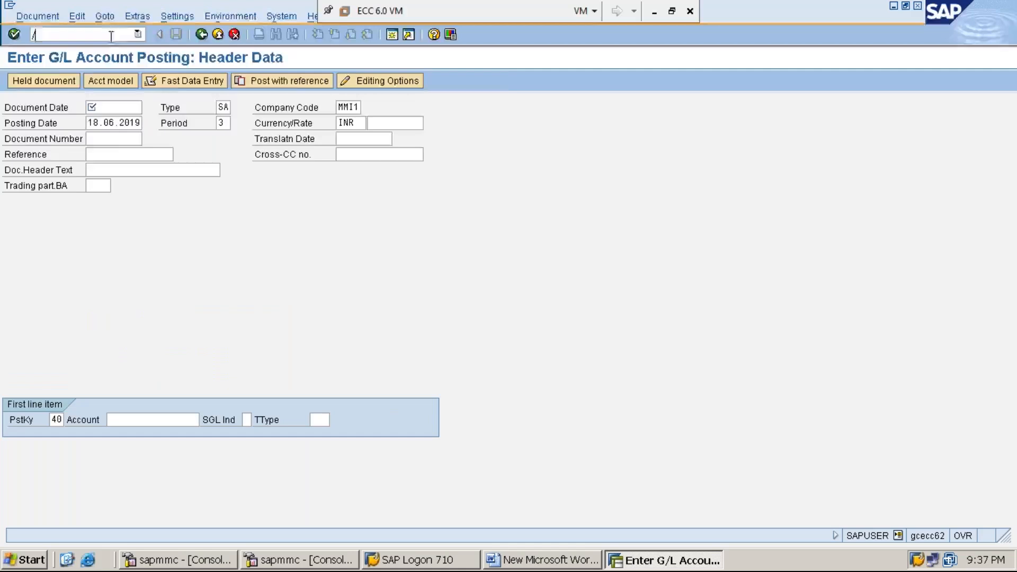
key("Return")
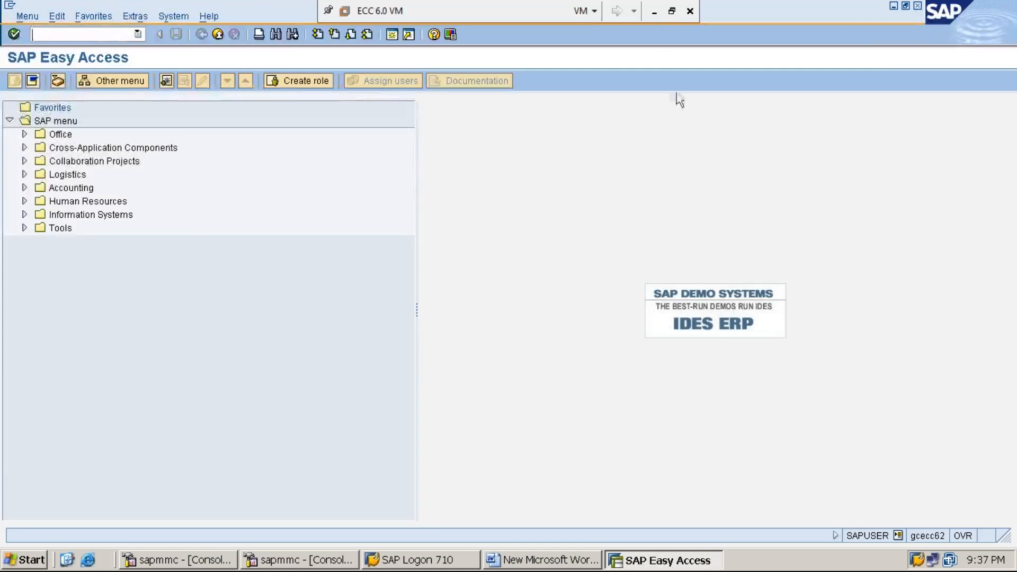
Switch to the SAP Easy Access Y01 session and open the document types overview with transaction OBA7
left_click(655, 16)
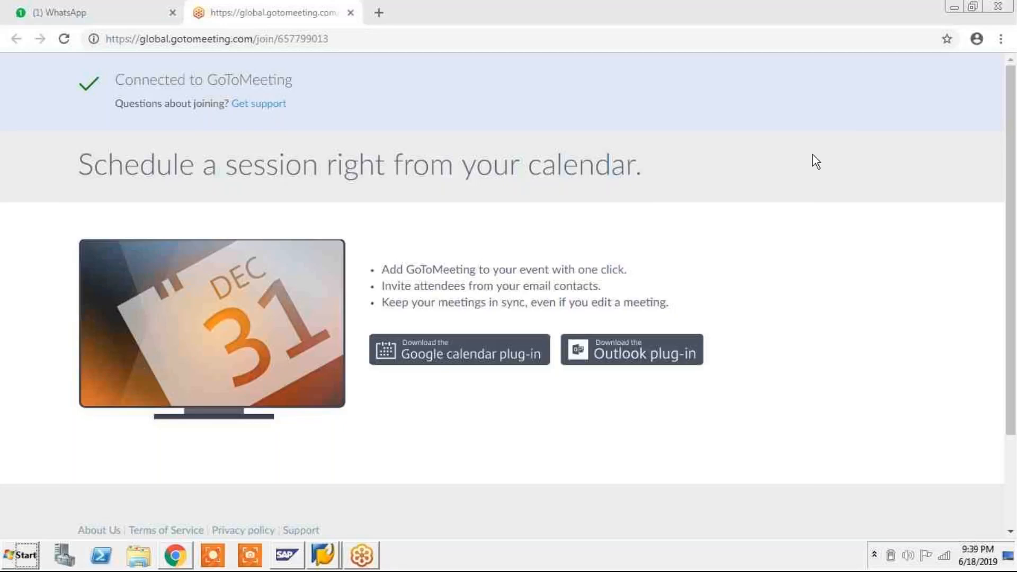
left_click(952, 9)
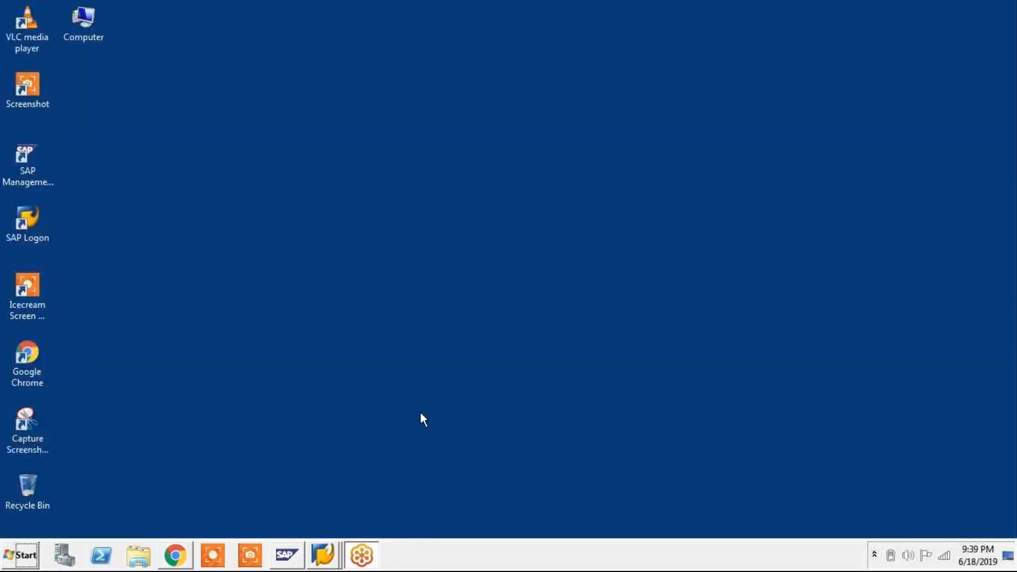
mouse_move(328, 566)
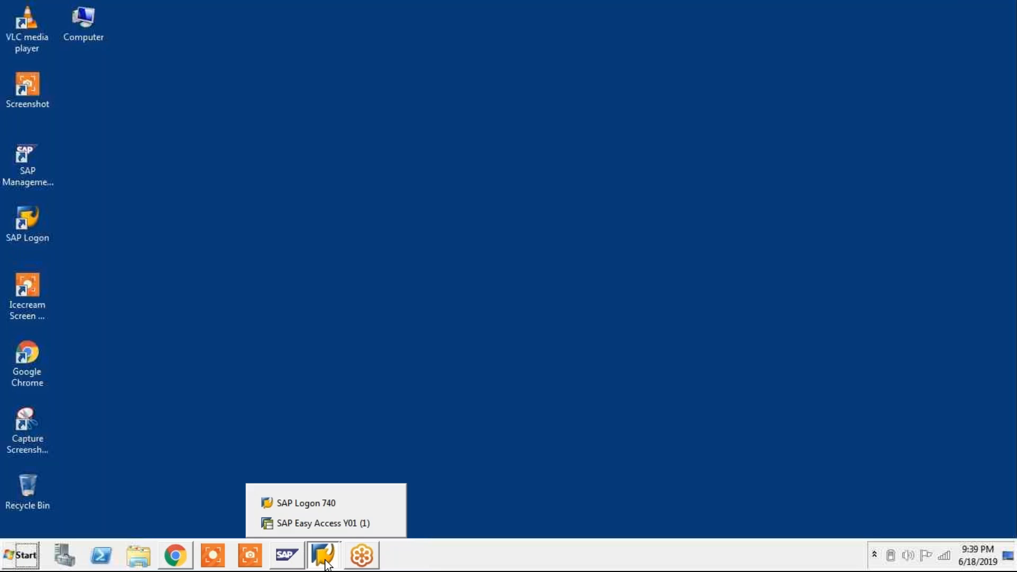
left_click(331, 527)
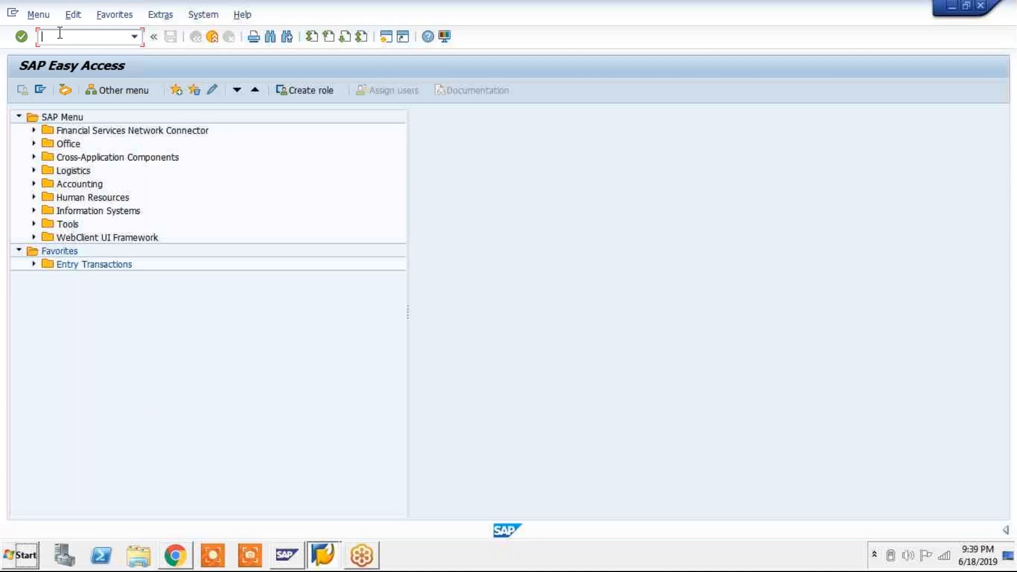
type("OBA7")
key("Return")
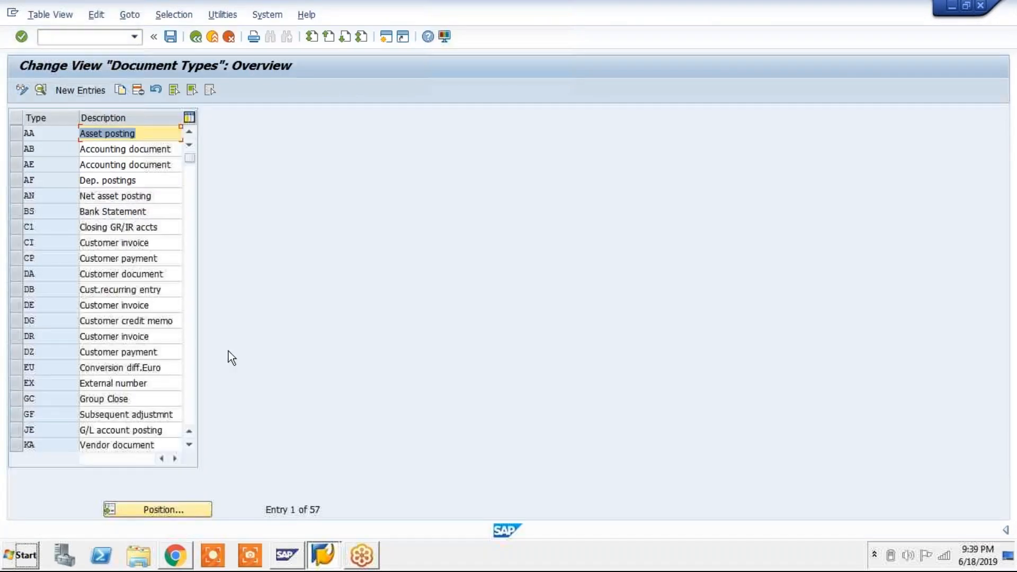
Locate document type SA (G/L account document) in the overview and open its details
left_click(182, 510)
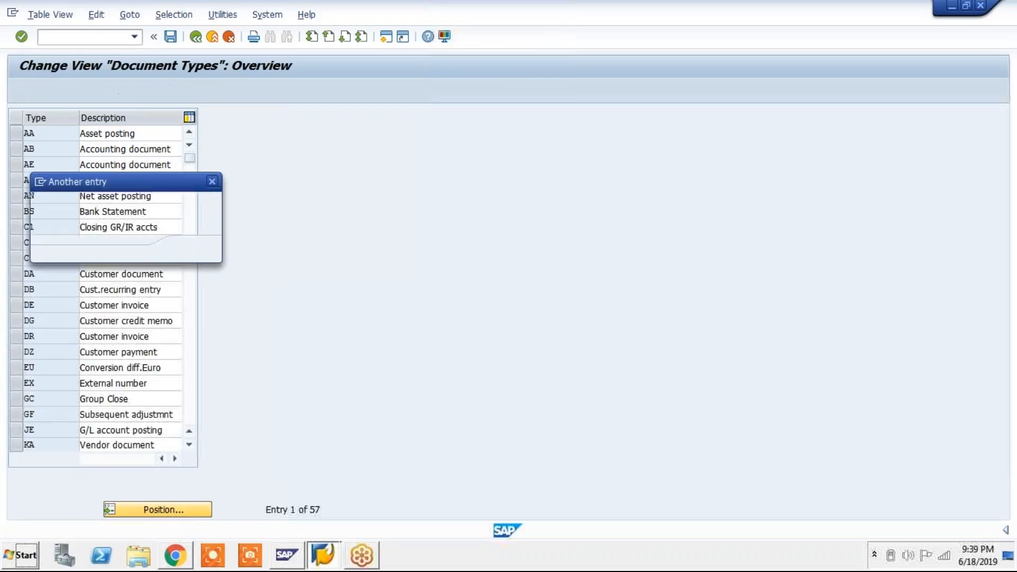
type("SA")
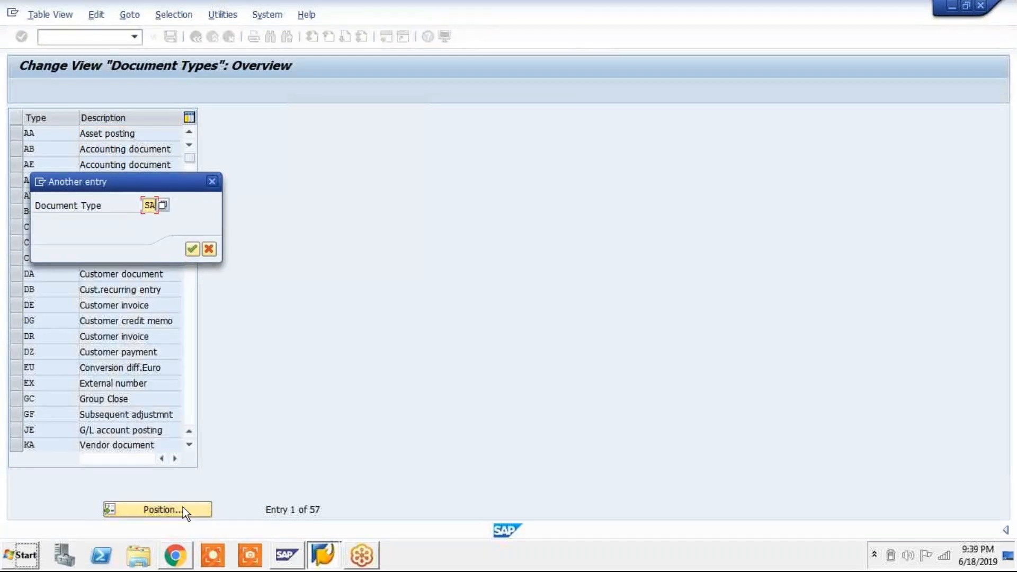
key("Return")
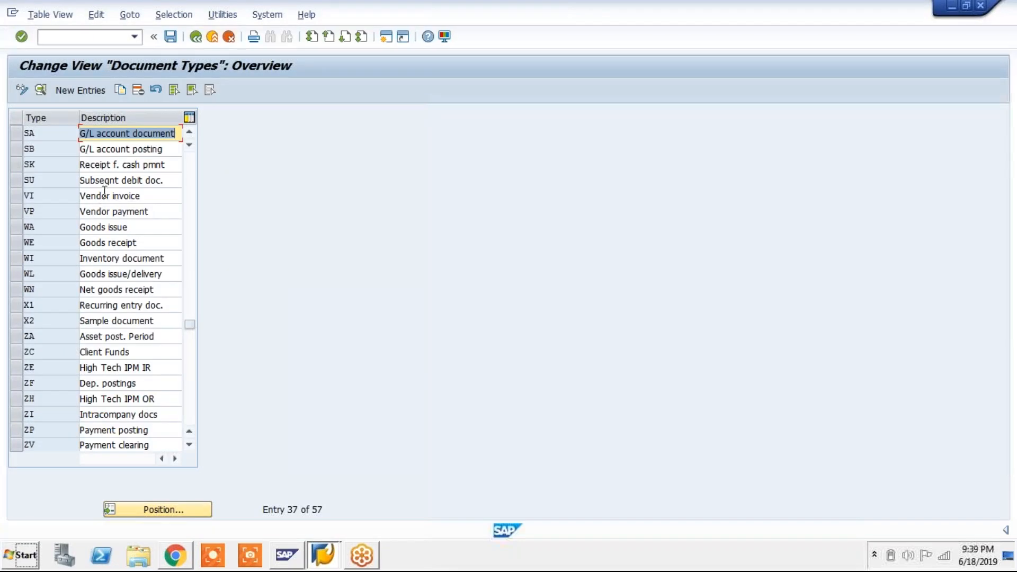
left_click(20, 135)
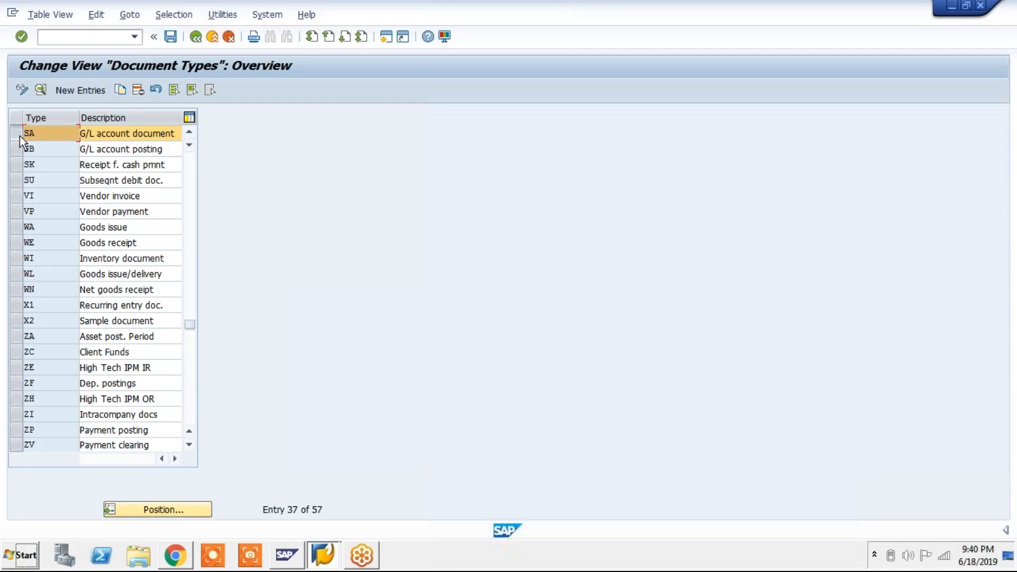
left_click(44, 90)
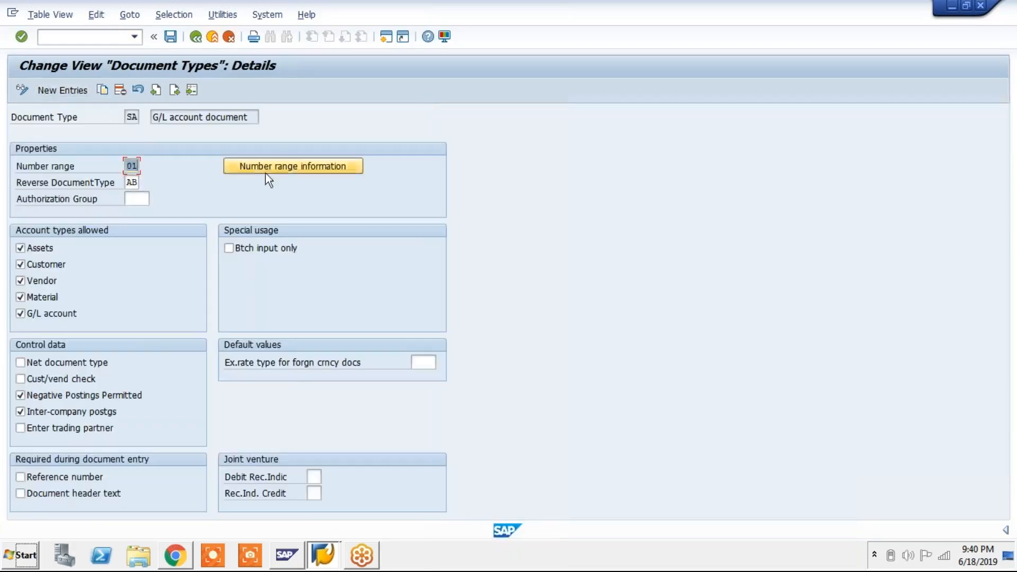
Go to the number range information of document type SA and open the intervals of company code MMI1 for changing
left_click(318, 170)
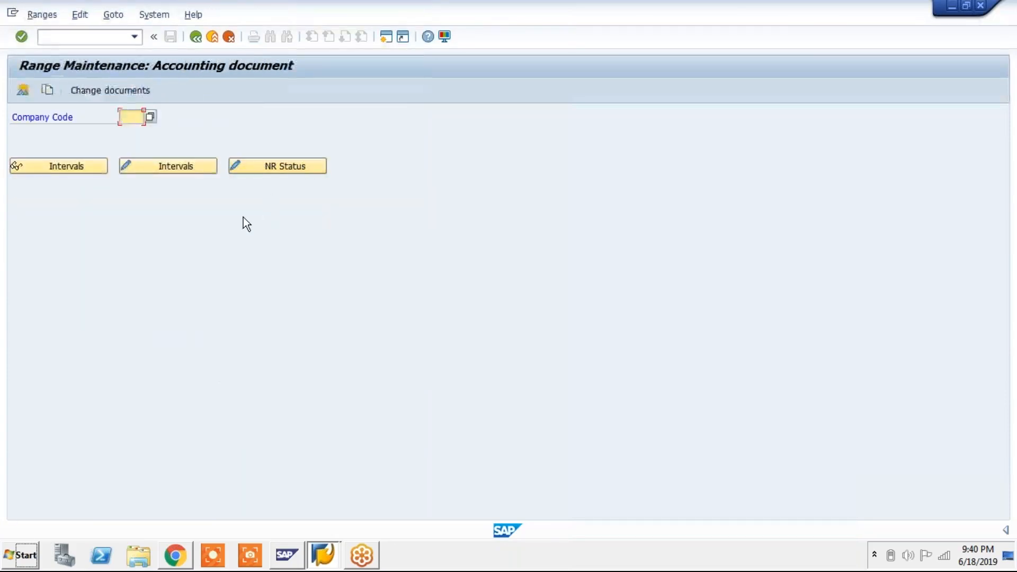
type("MMI1")
left_click(190, 167)
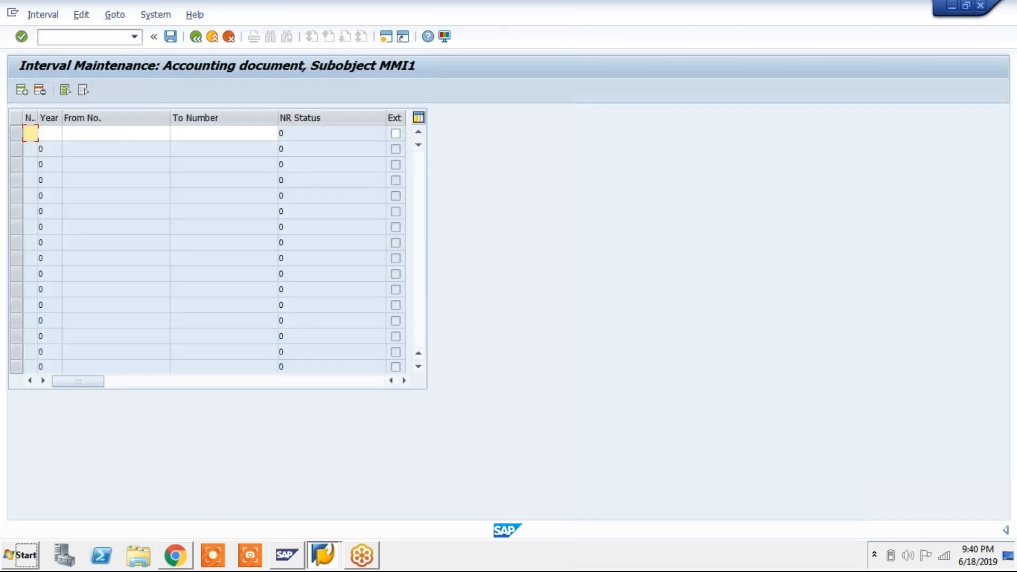
Create number range interval 01 for year 2019 from 1 to 10000 in company code MMI1 and save it, accepting the transport notice
type("01")
left_click(224, 165)
left_click(60, 134)
type("2019")
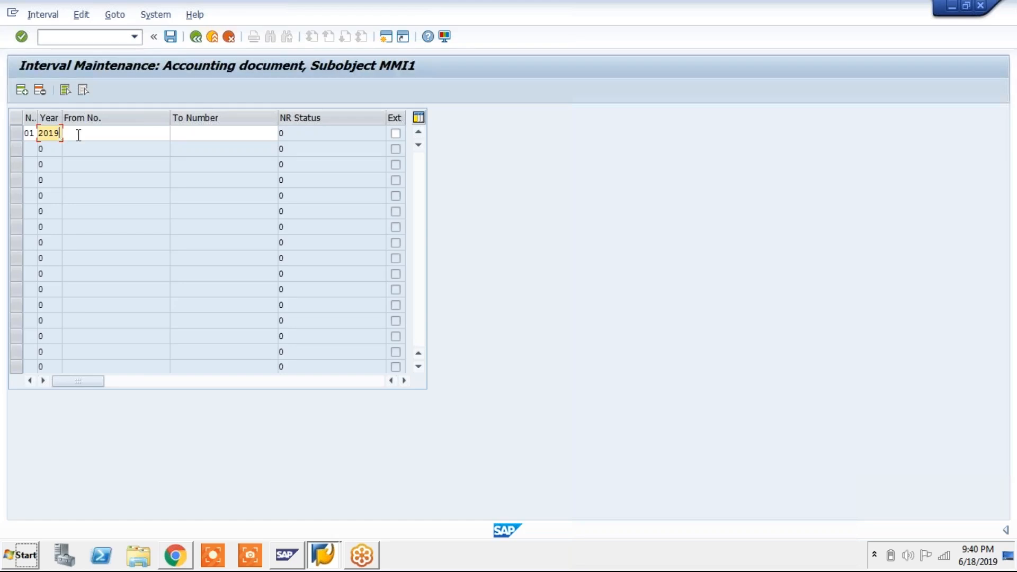
left_click(78, 135)
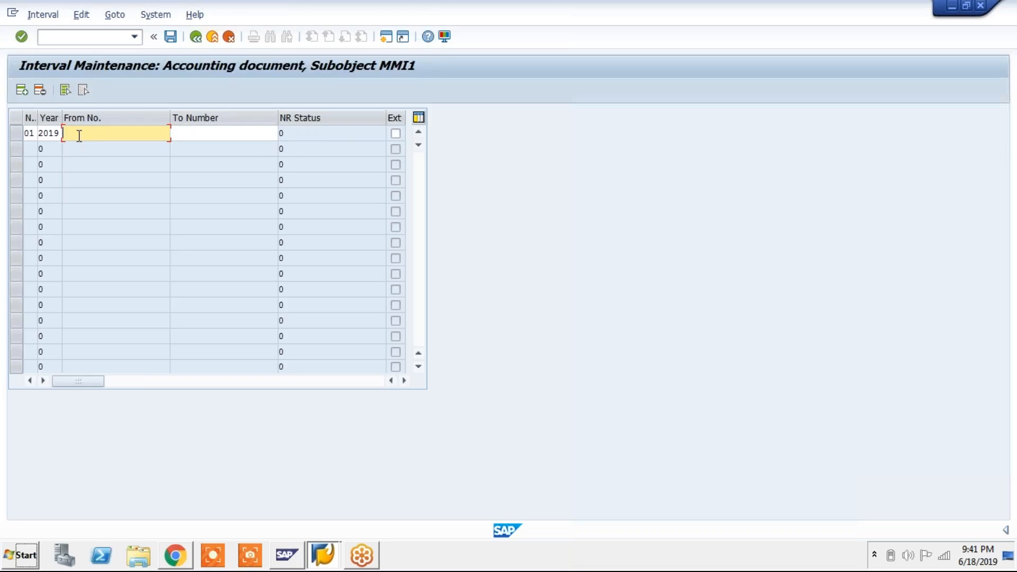
type("1")
left_click(255, 132)
type("10000")
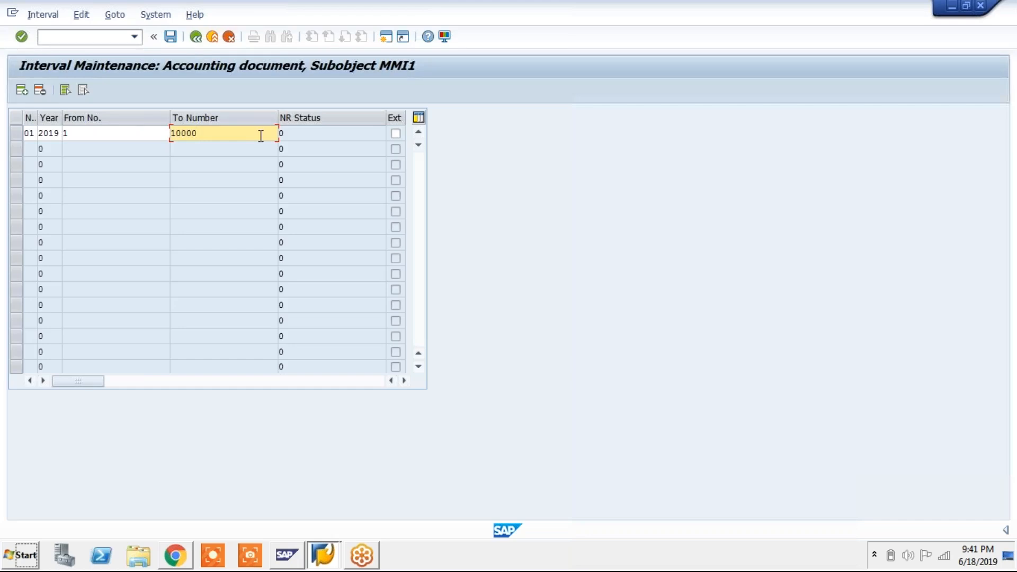
left_click(172, 40)
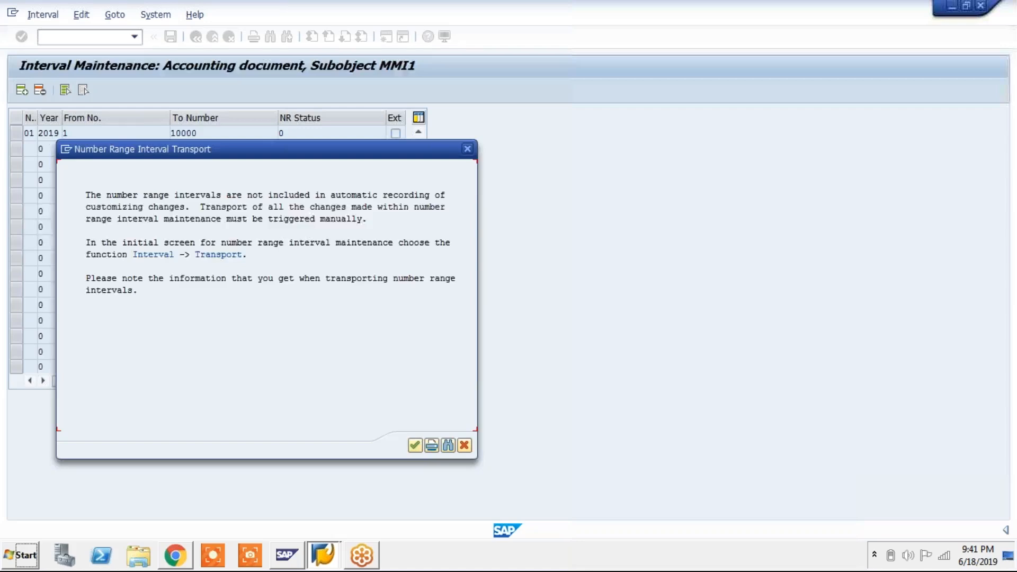
key("Return")
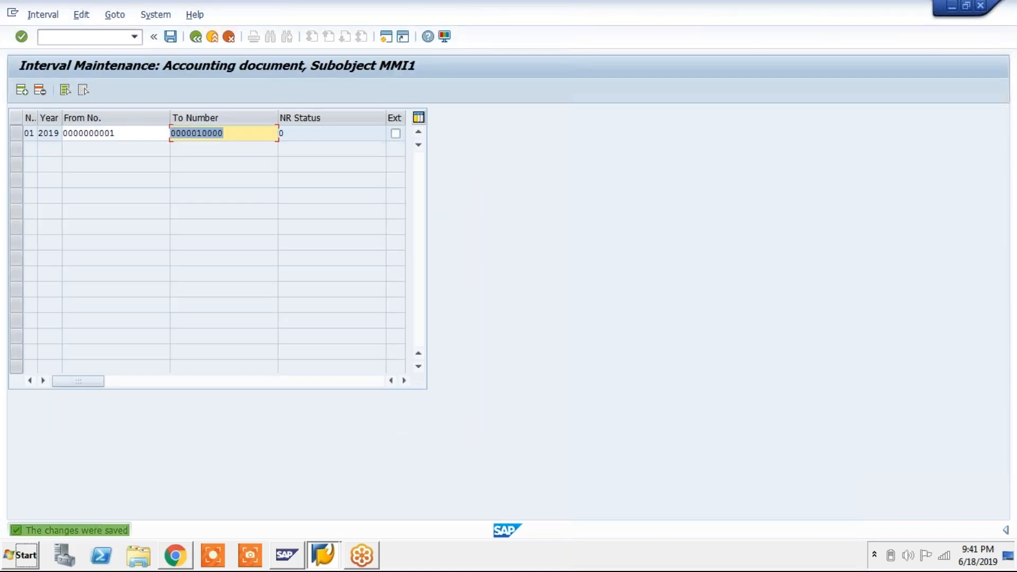